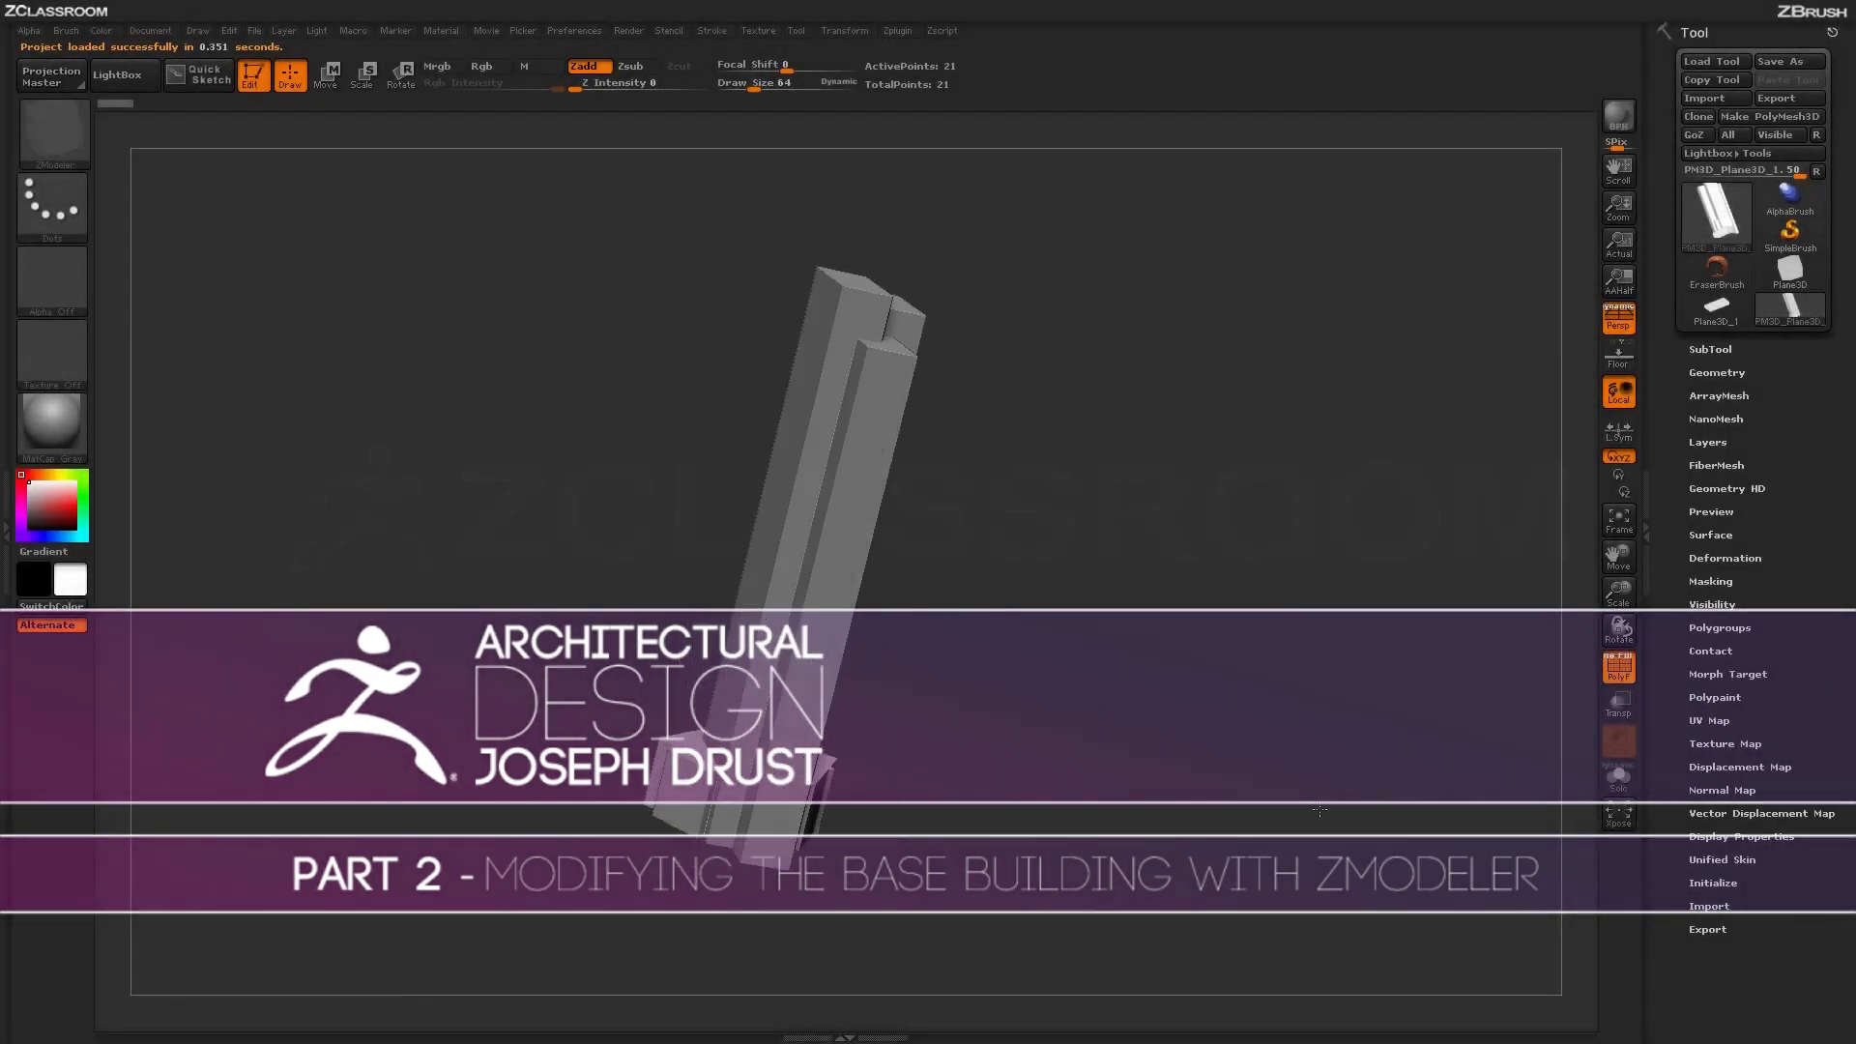
Step: Examine the building model from several angles and open its NanoMesh settings
{"action": "left_click_drag", "start_coordinate": [1320, 810], "coordinate": [1292, 818]}
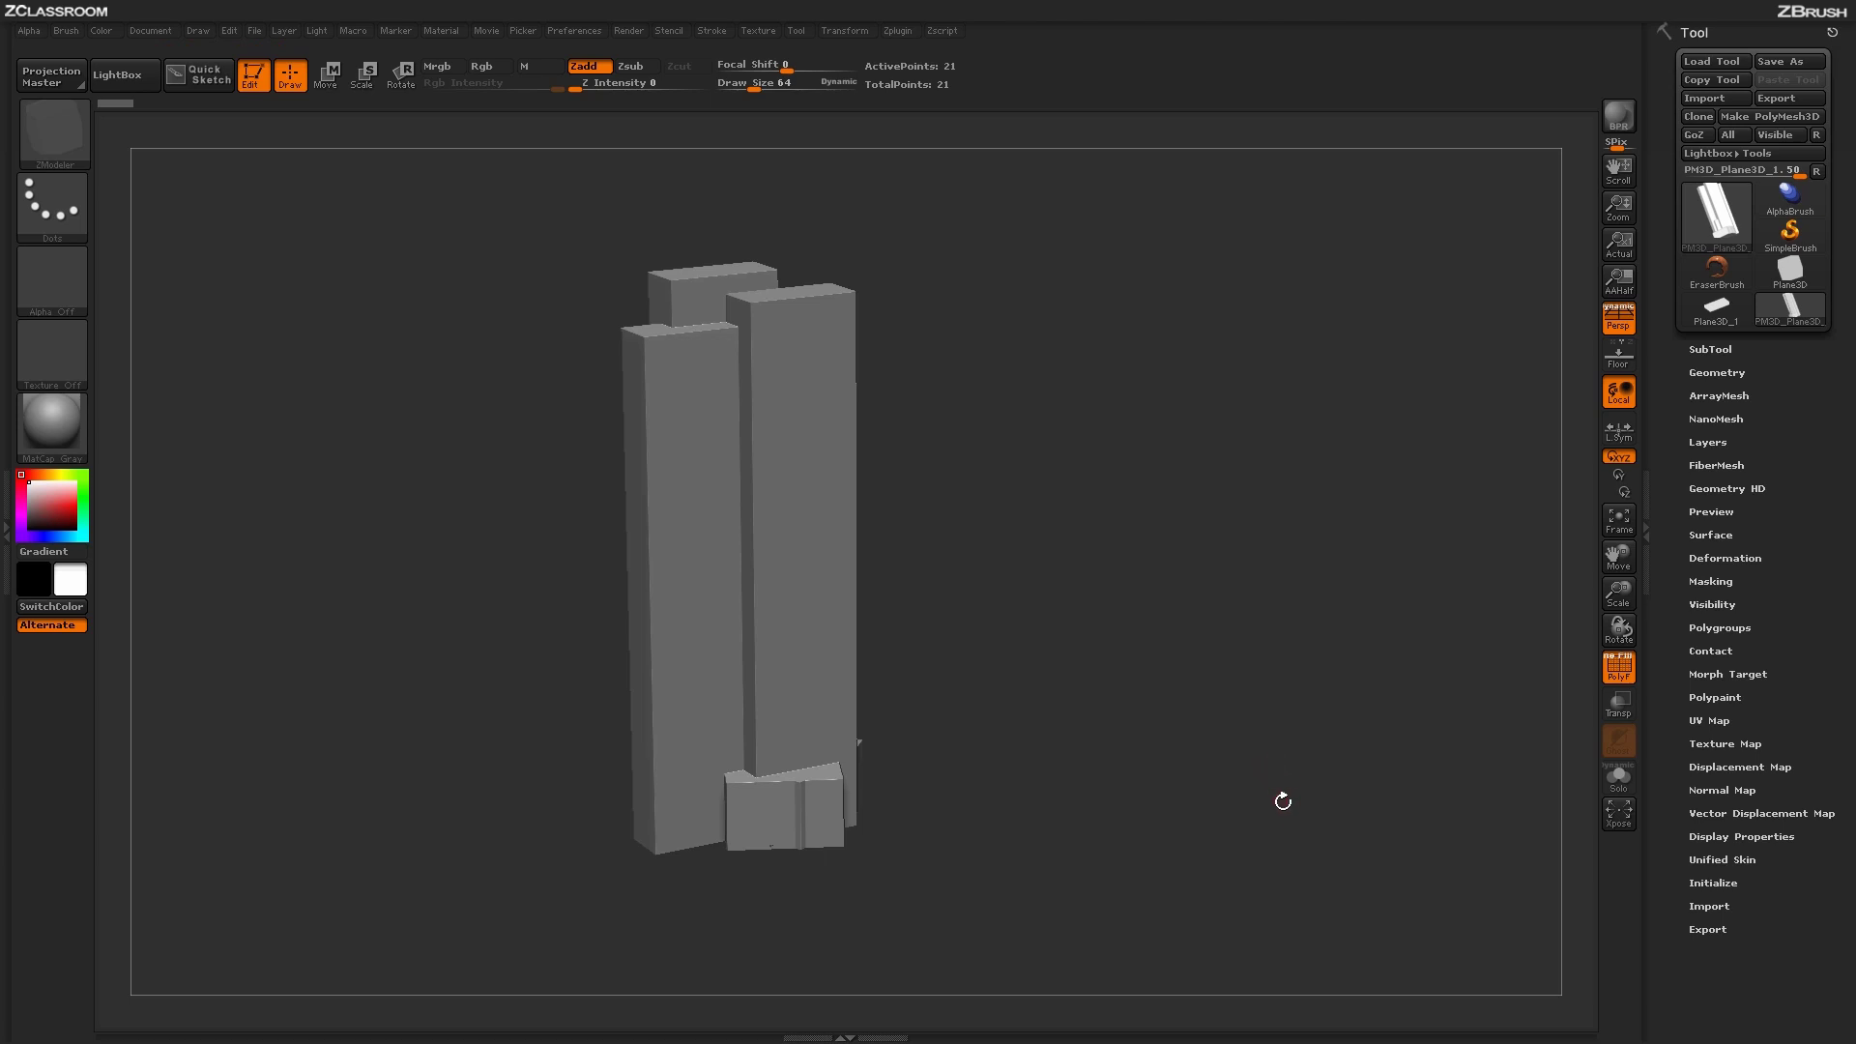
{"action": "left_click_drag", "start_coordinate": [1265, 848], "coordinate": [1305, 810]}
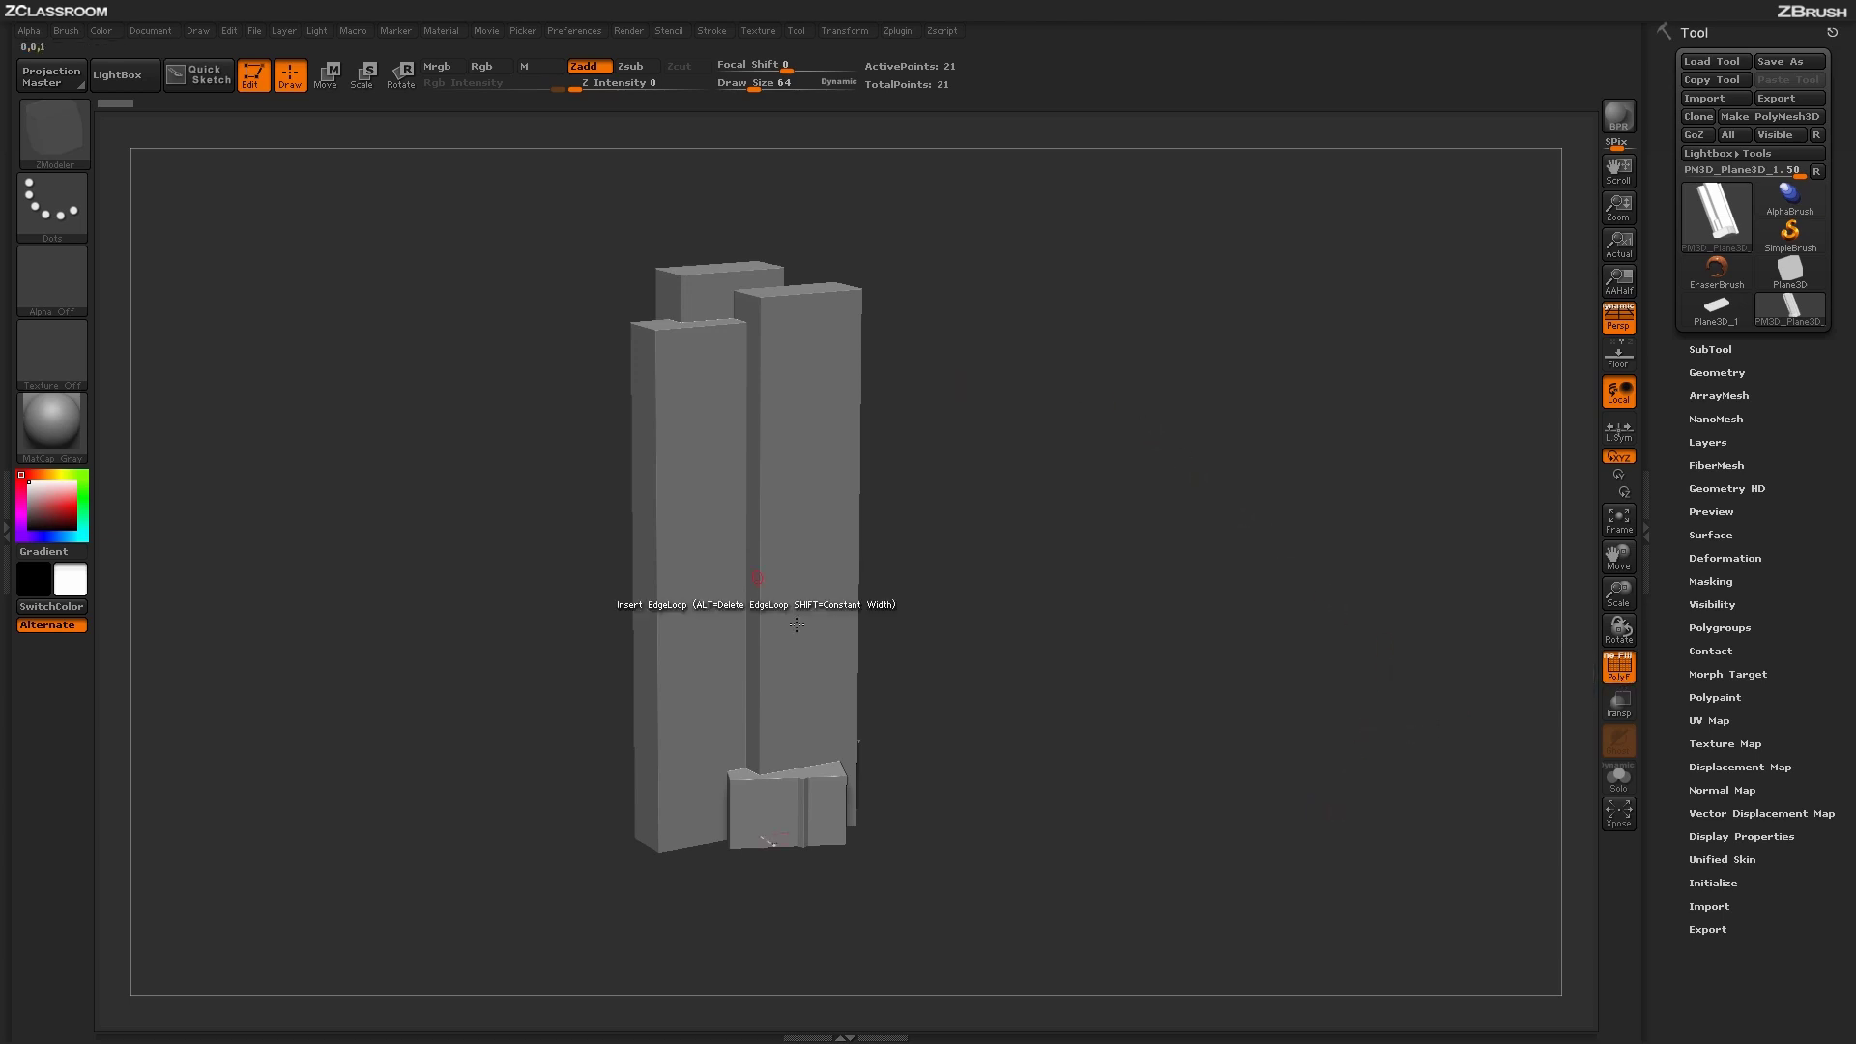
{"action": "mouse_move", "coordinate": [1246, 766]}
{"action": "left_mouse_down"}
{"action": "mouse_move", "coordinate": [1212, 845]}
{"action": "mouse_move", "coordinate": [1243, 783]}
{"action": "left_mouse_up"}
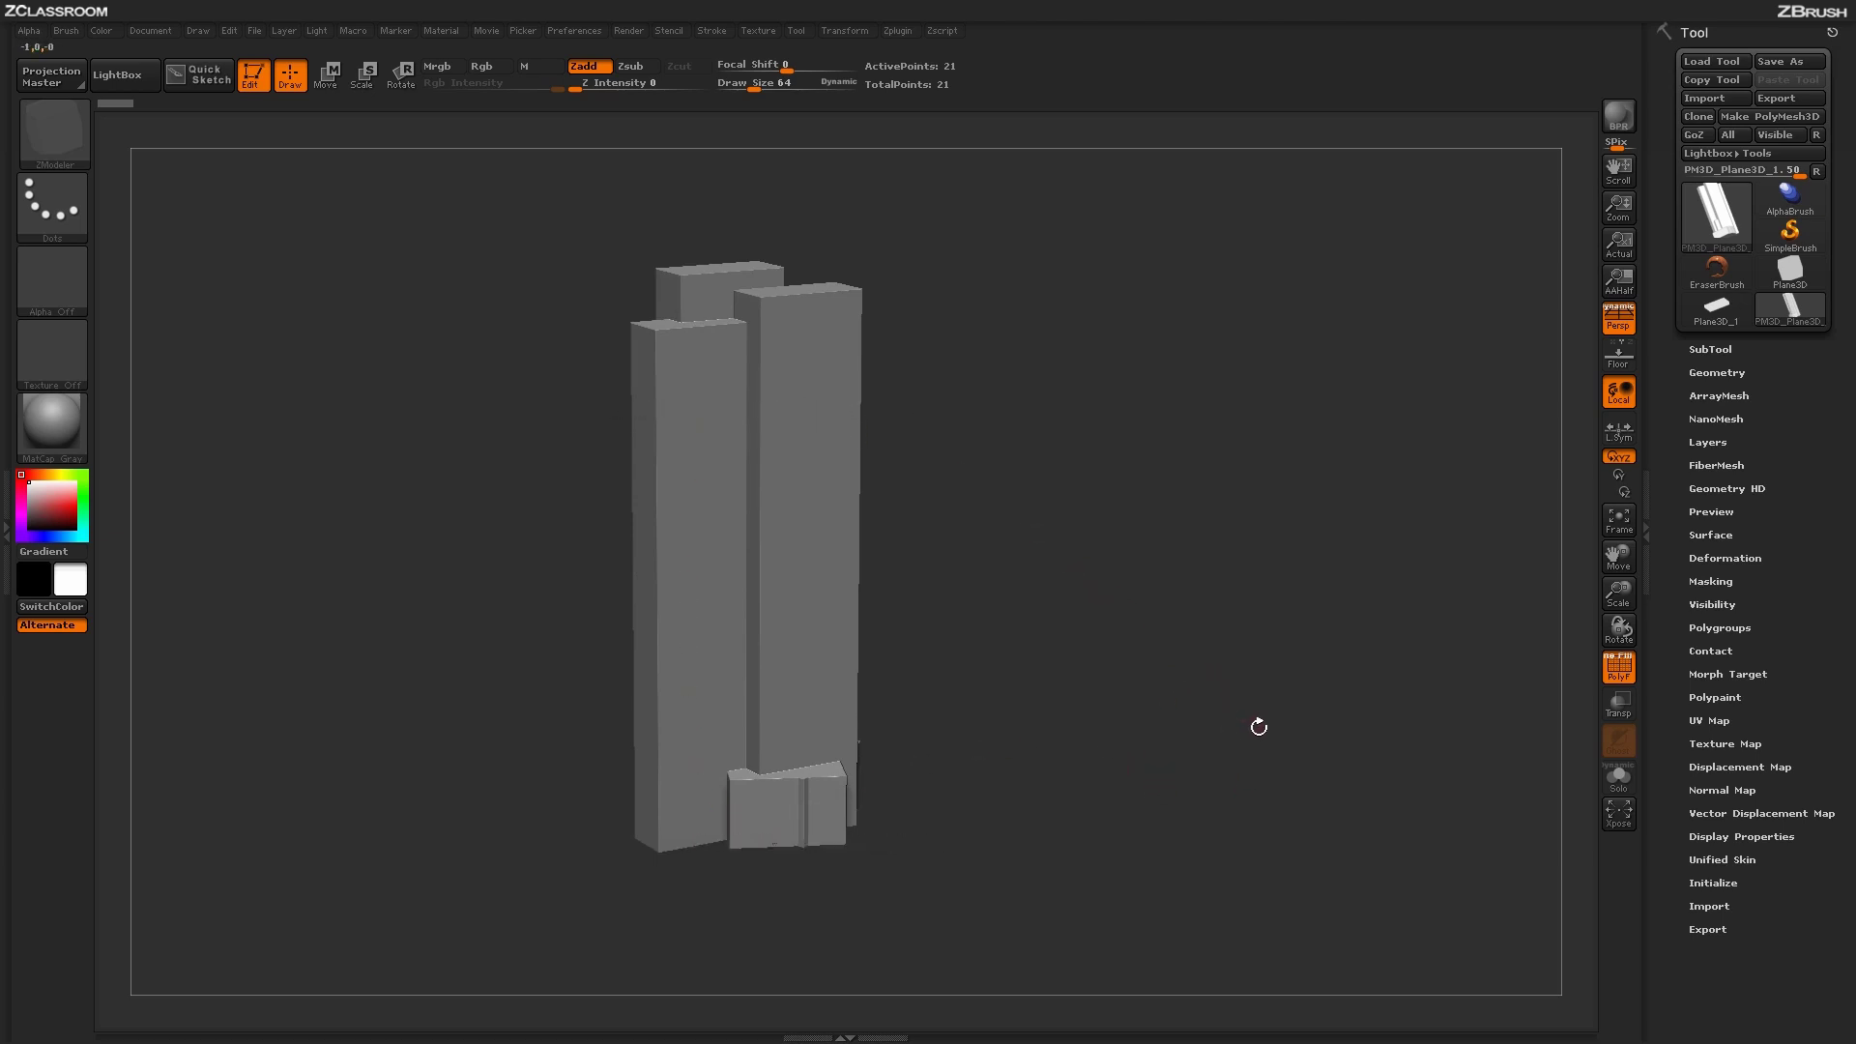
{"action": "left_click", "coordinate": [1740, 418]}
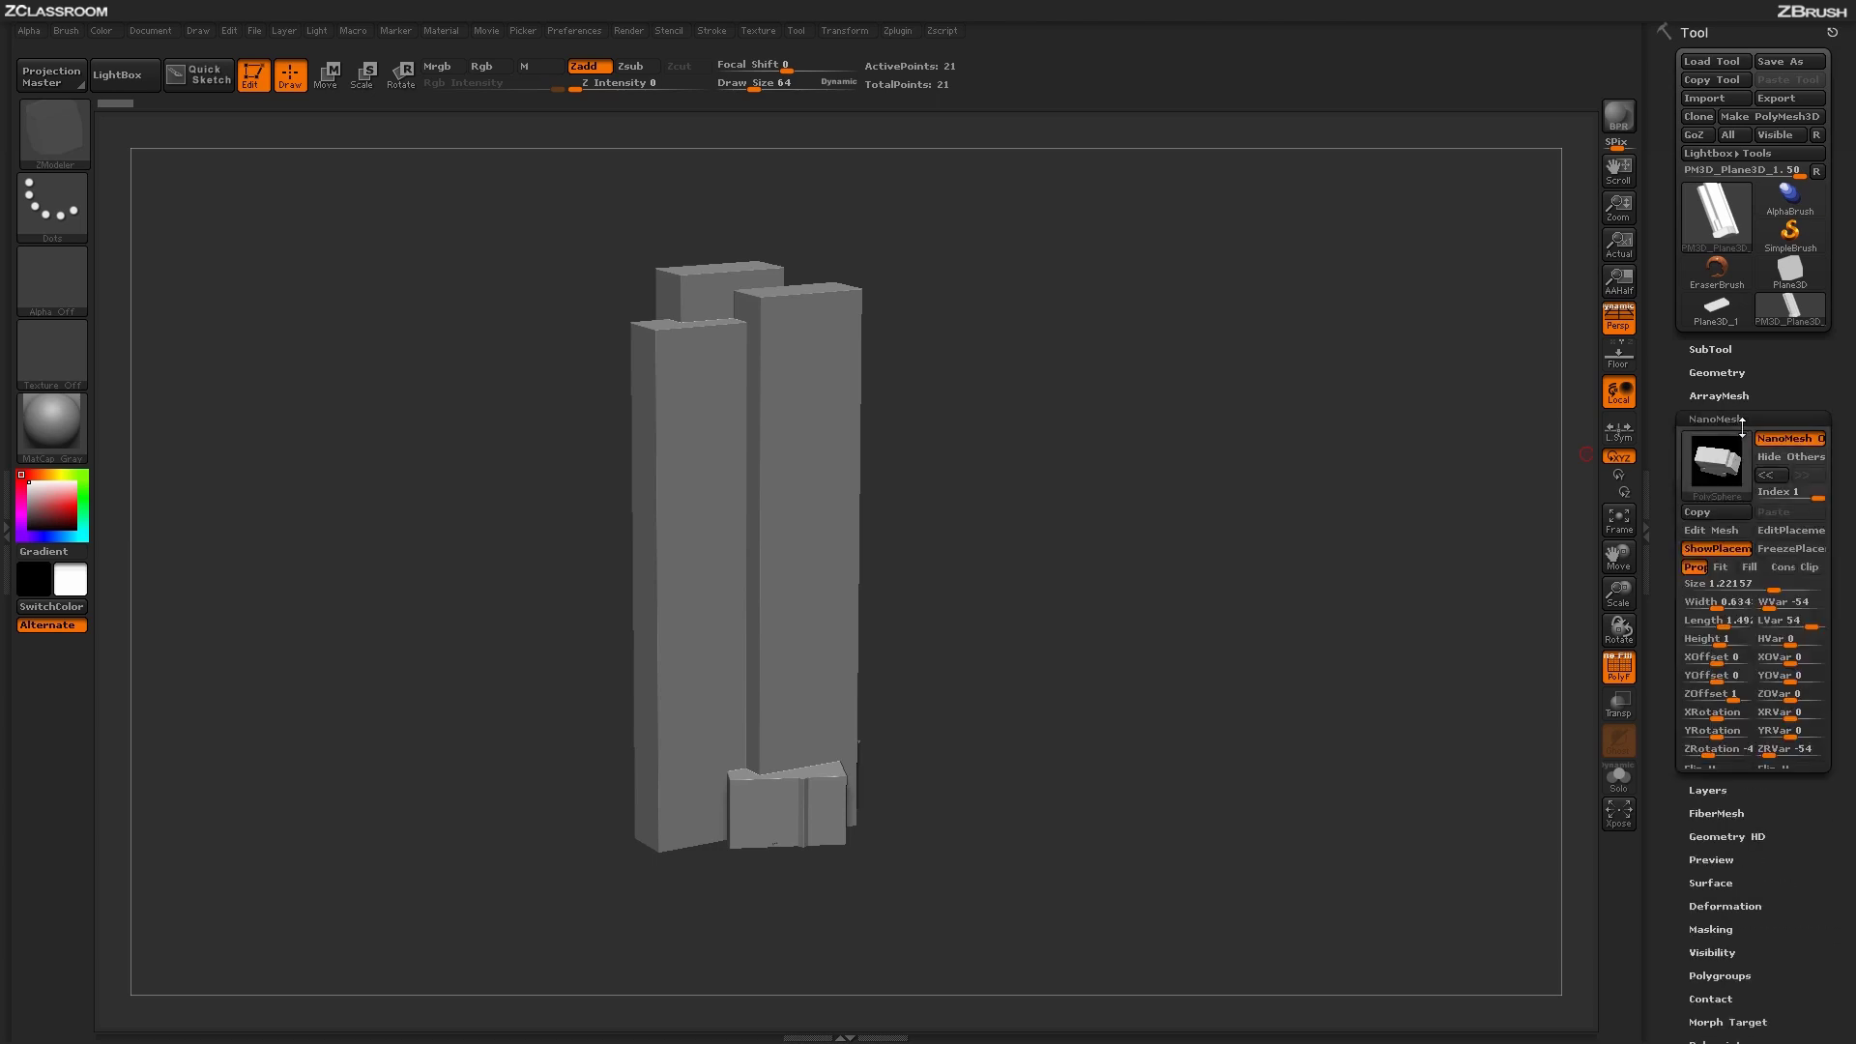
{"action": "mouse_move", "coordinate": [1746, 432]}
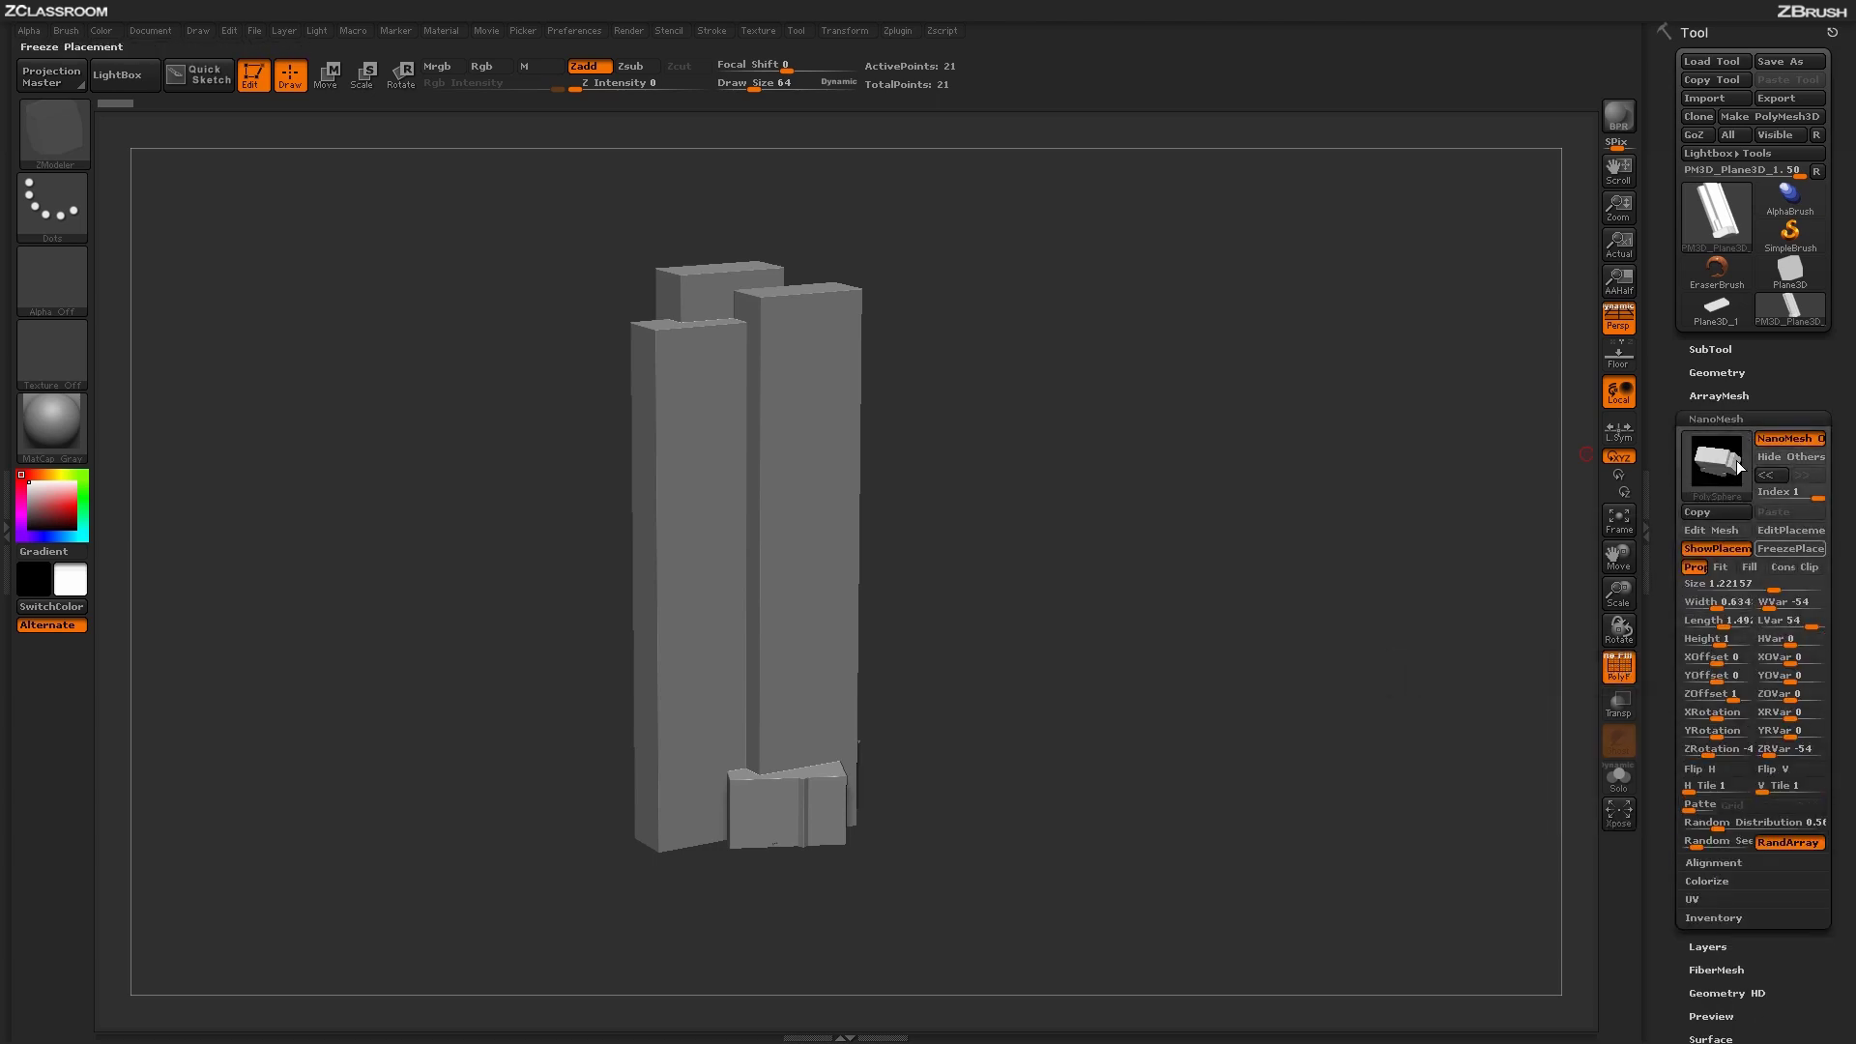
{"action": "left_click_drag", "start_coordinate": [1292, 733], "coordinate": [1311, 699]}
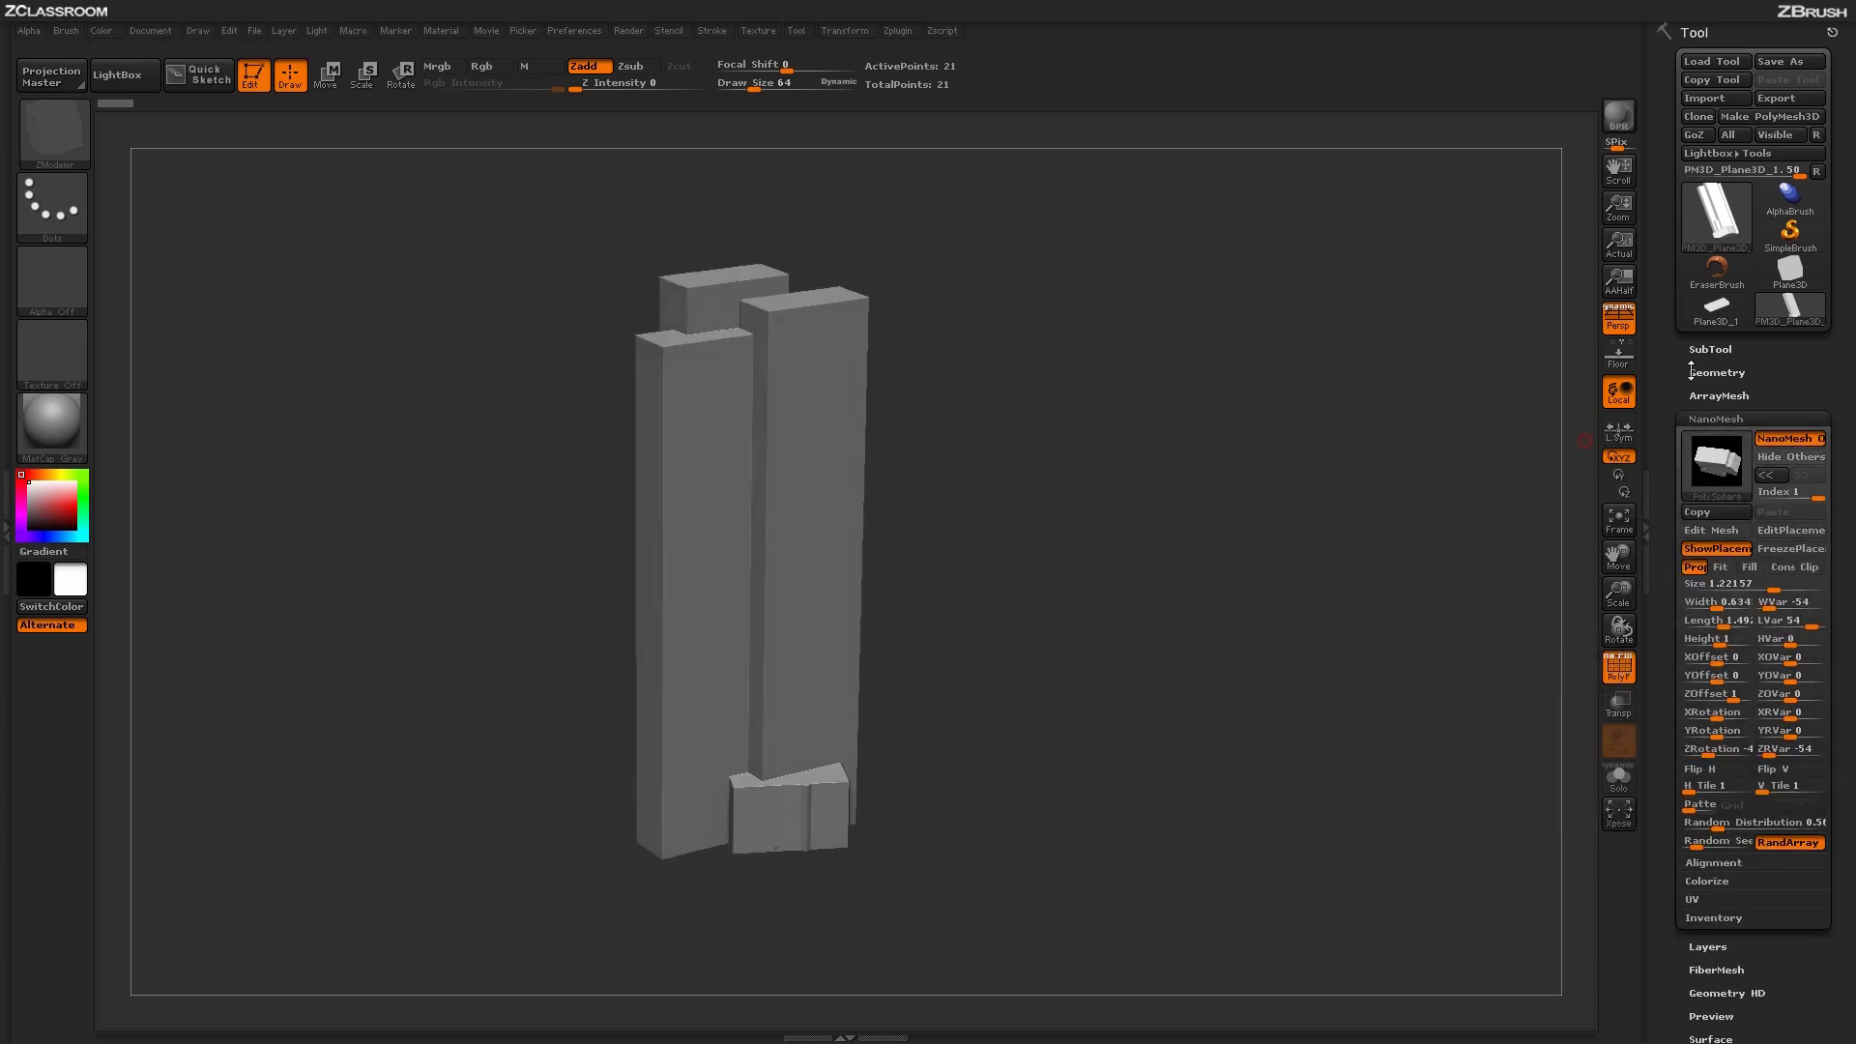
Step: Duplicate the building subtool and make the second subtool in the list active
{"action": "left_click", "coordinate": [1733, 350]}
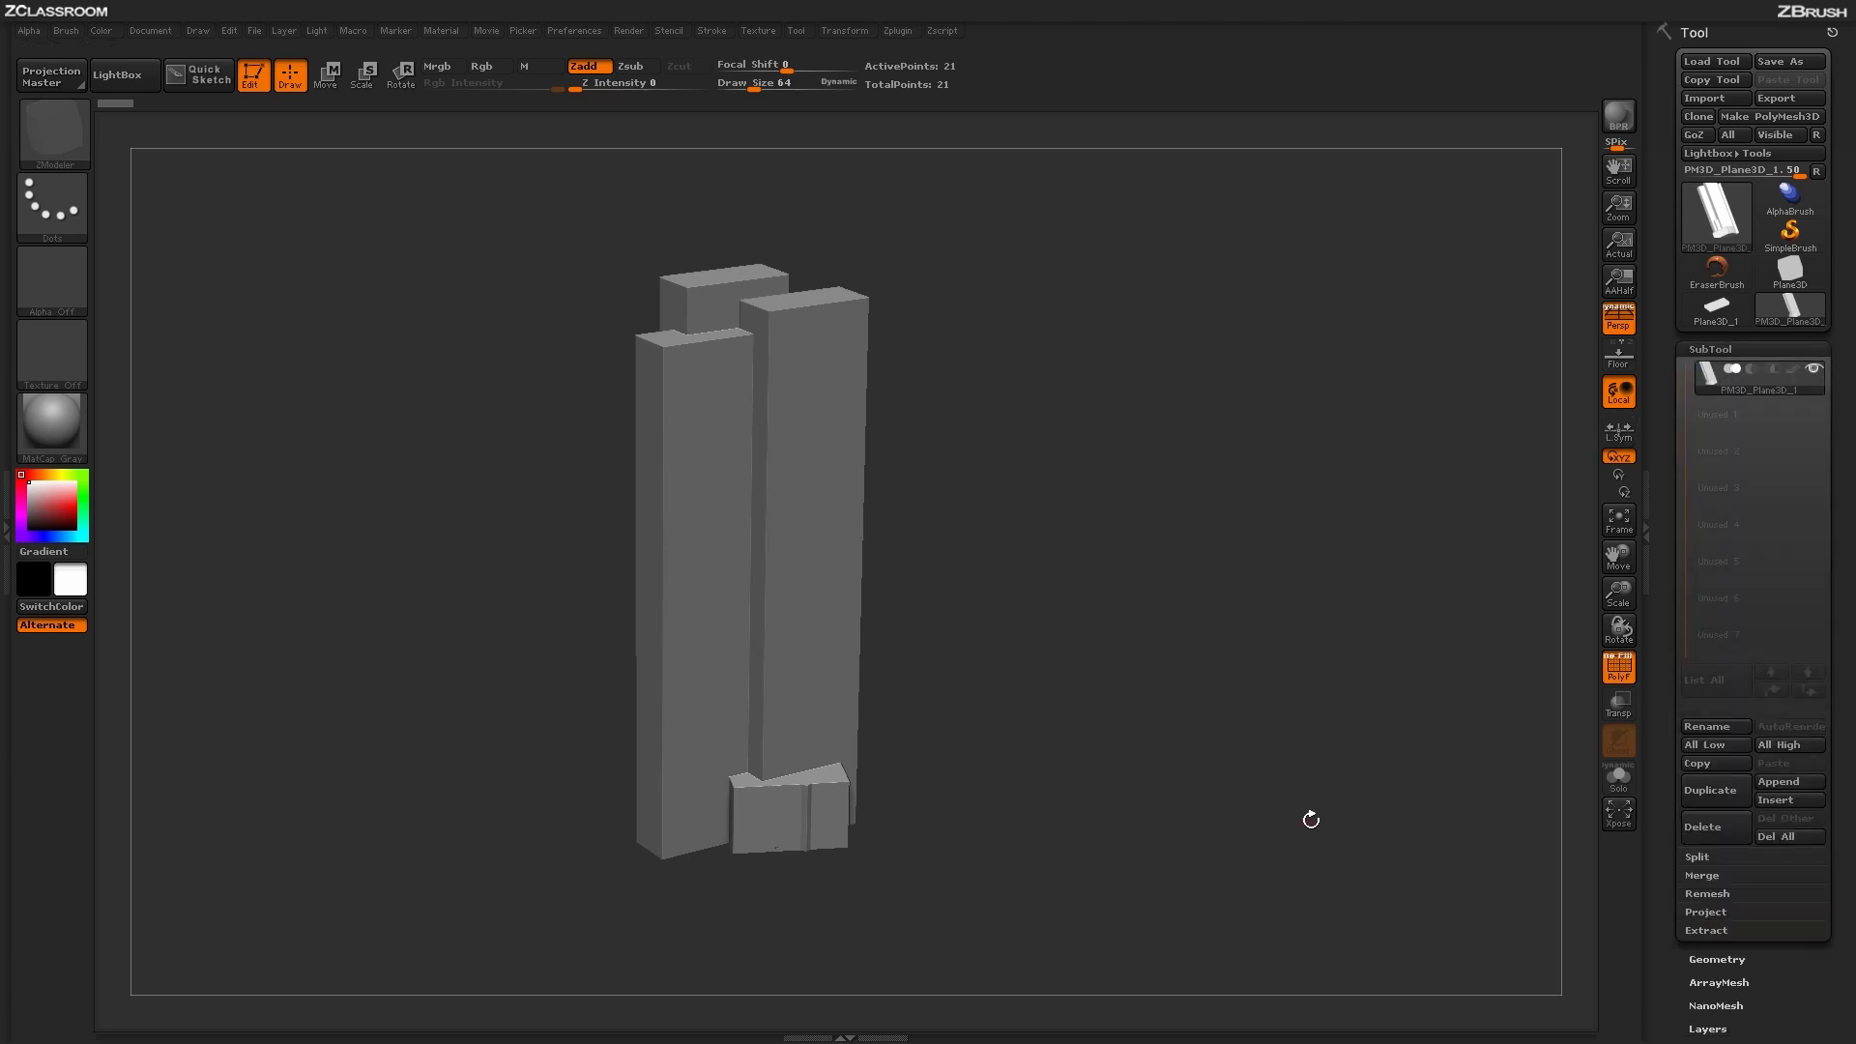
{"action": "mouse_move", "coordinate": [1311, 819]}
{"action": "left_mouse_down"}
{"action": "mouse_move", "coordinate": [1271, 826]}
{"action": "mouse_move", "coordinate": [1316, 823]}
{"action": "left_mouse_up"}
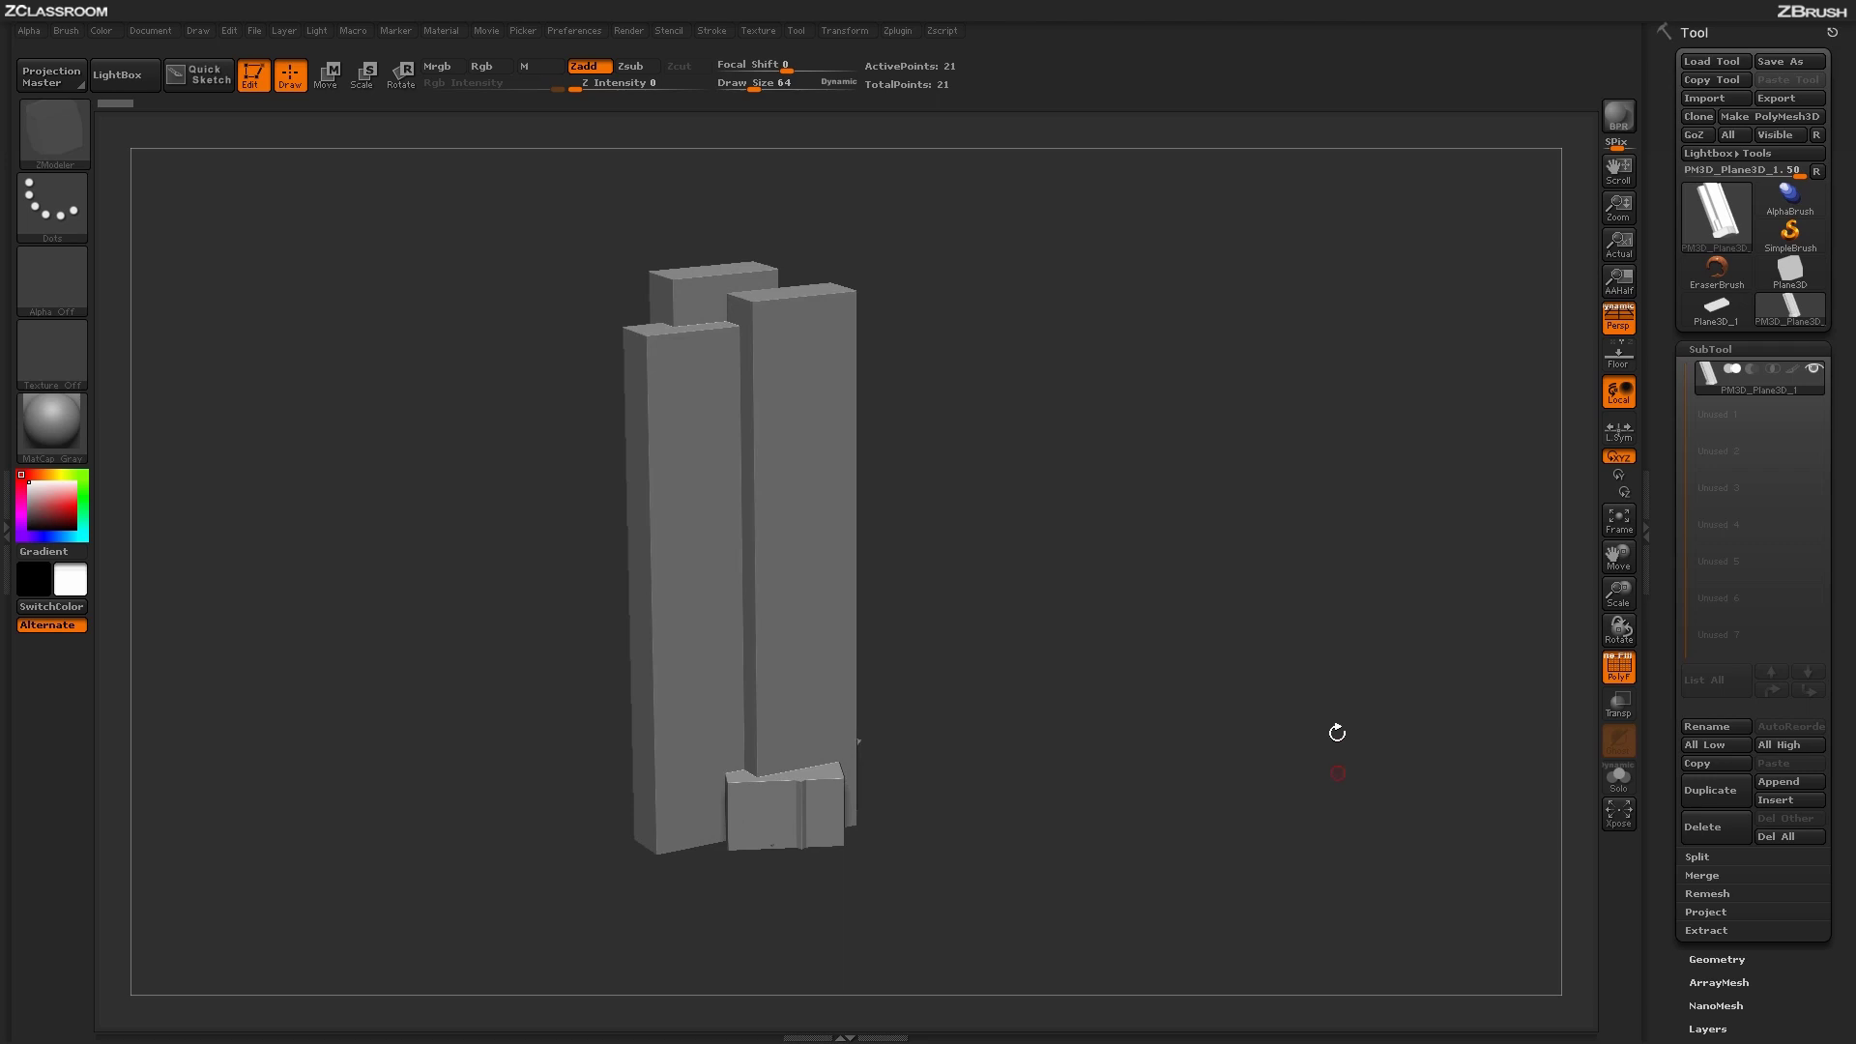
{"action": "left_click_drag", "start_coordinate": [1296, 823], "coordinate": [1296, 840]}
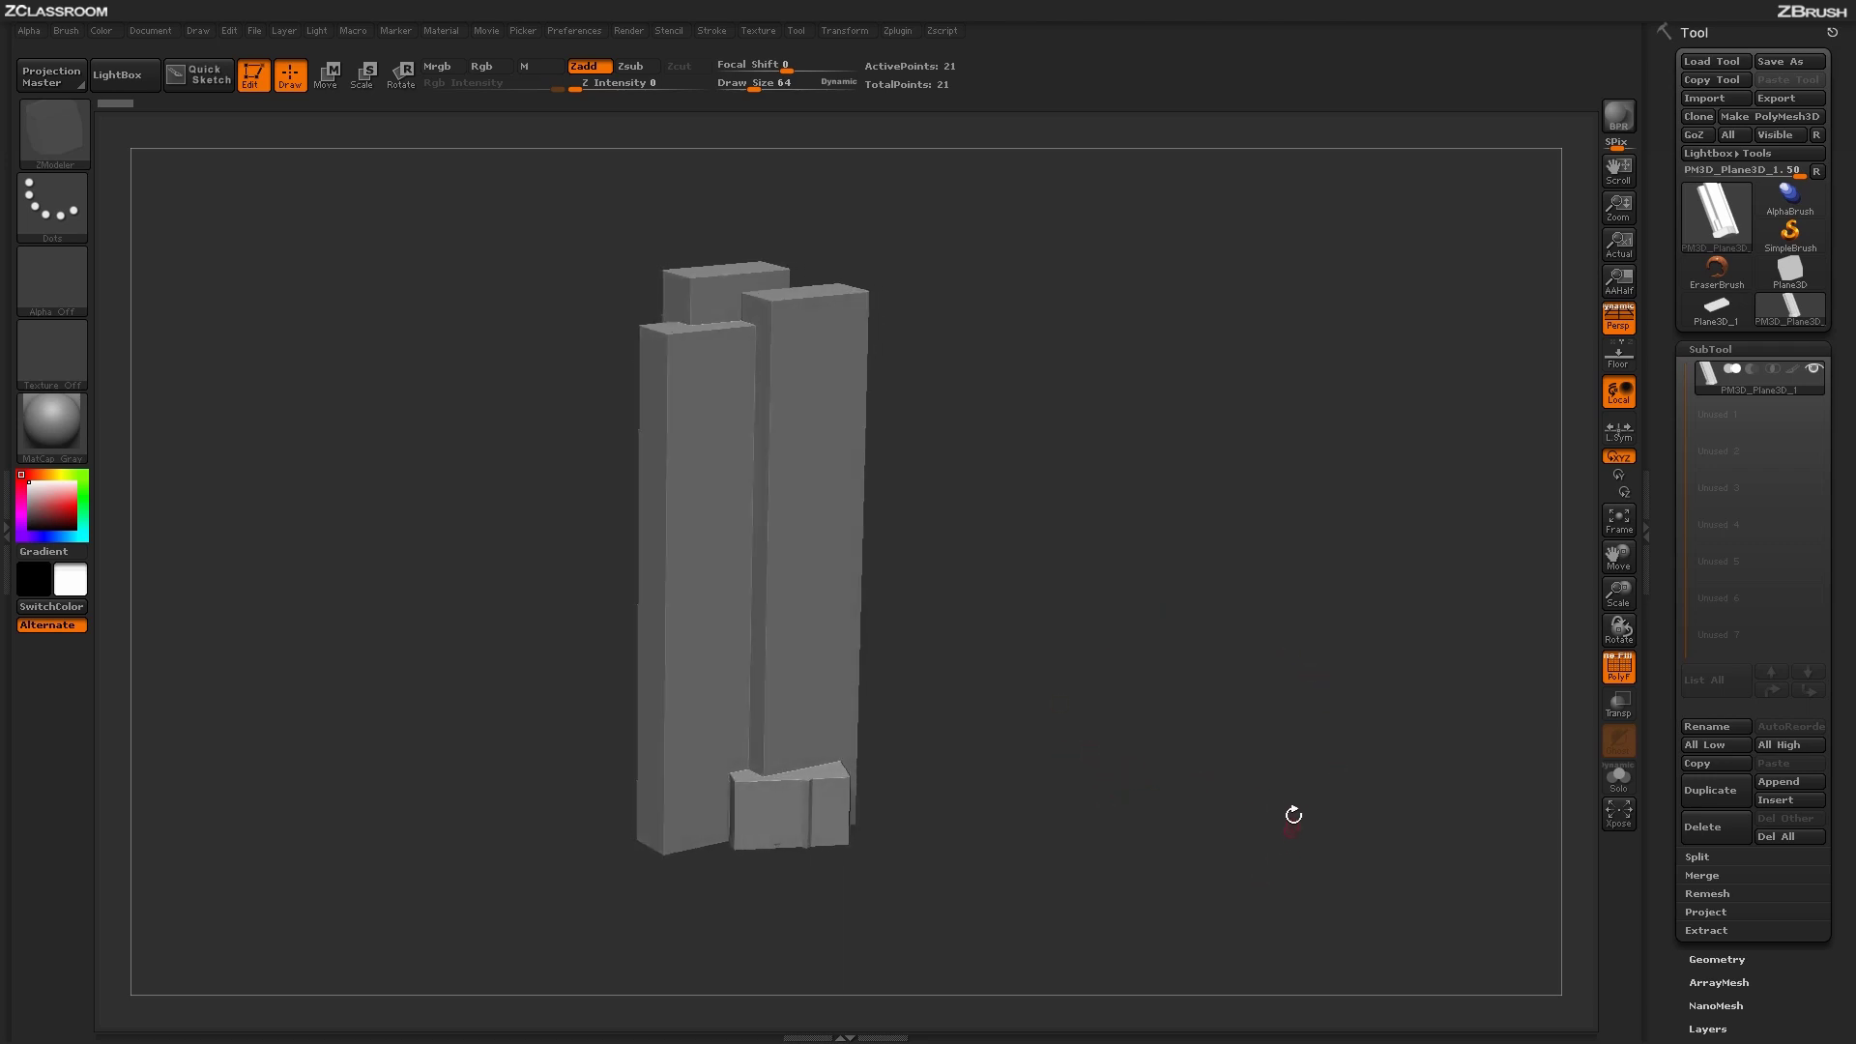
{"action": "left_click", "coordinate": [1721, 792]}
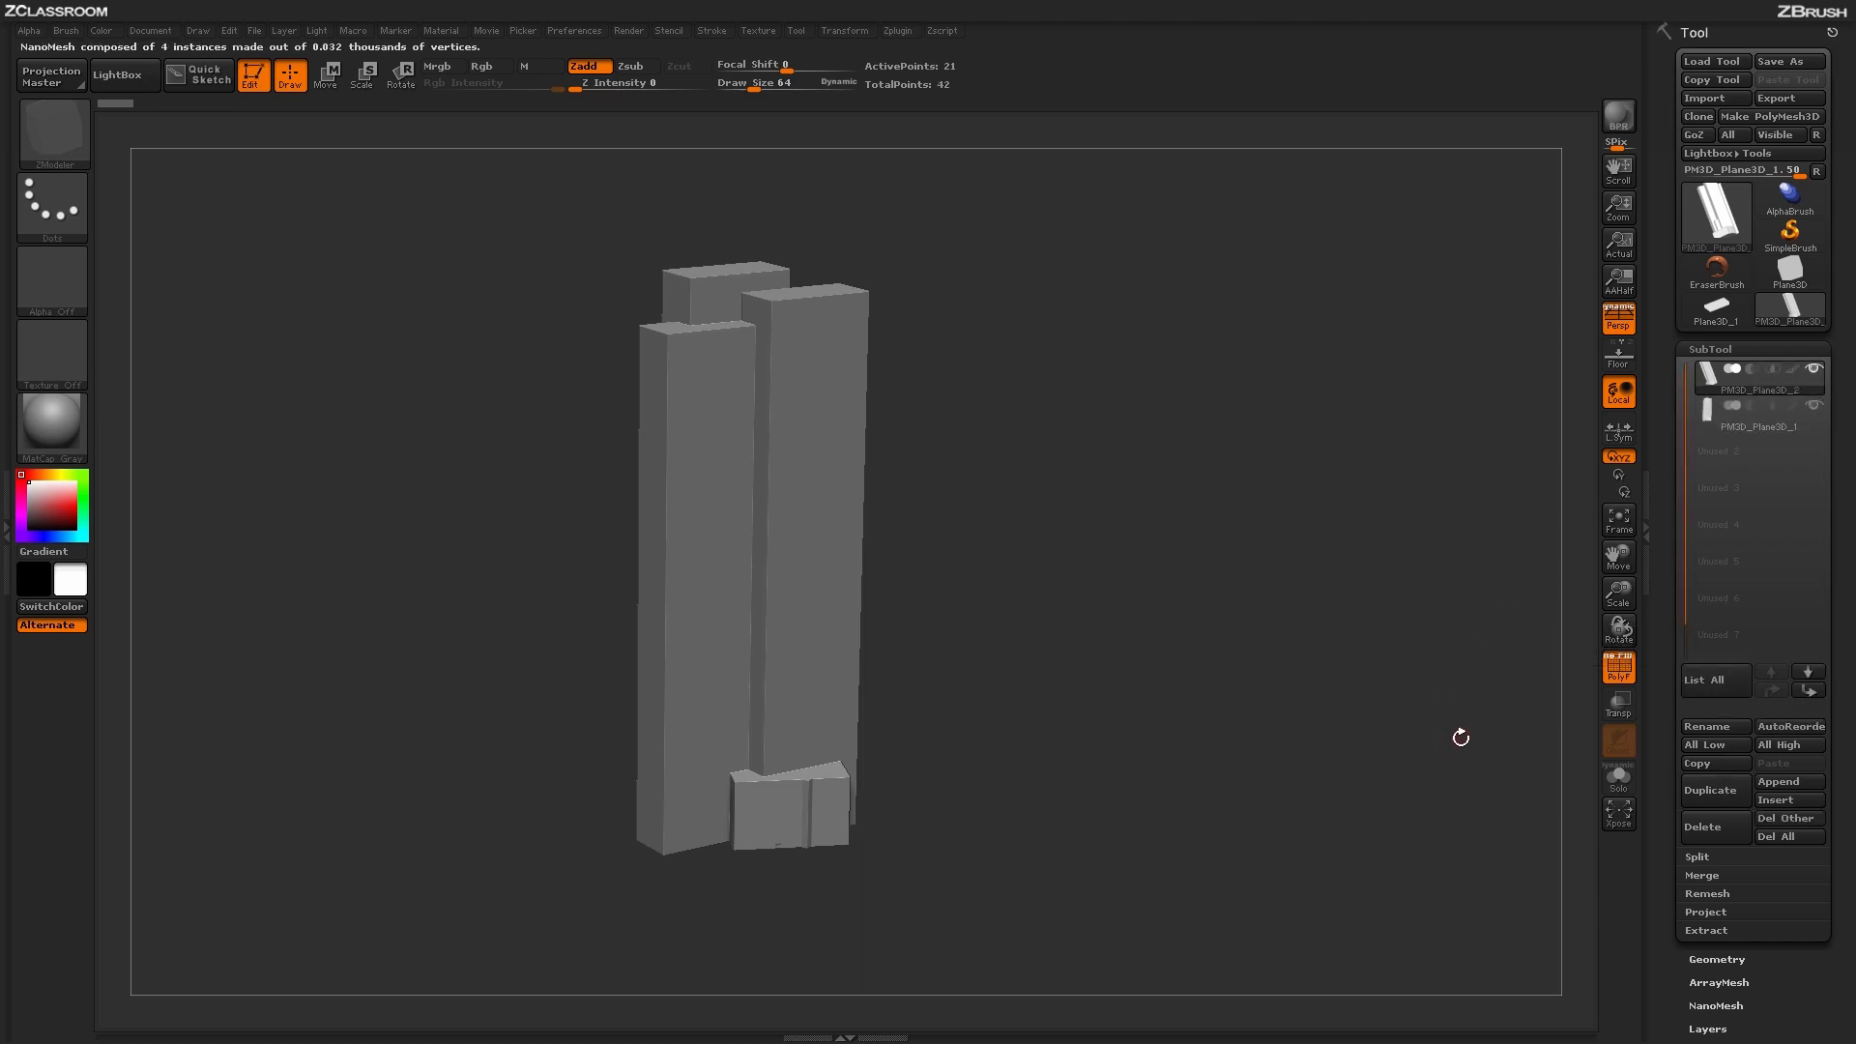
{"action": "mouse_move", "coordinate": [1761, 424]}
{"action": "left_click", "coordinate": [1766, 425]}
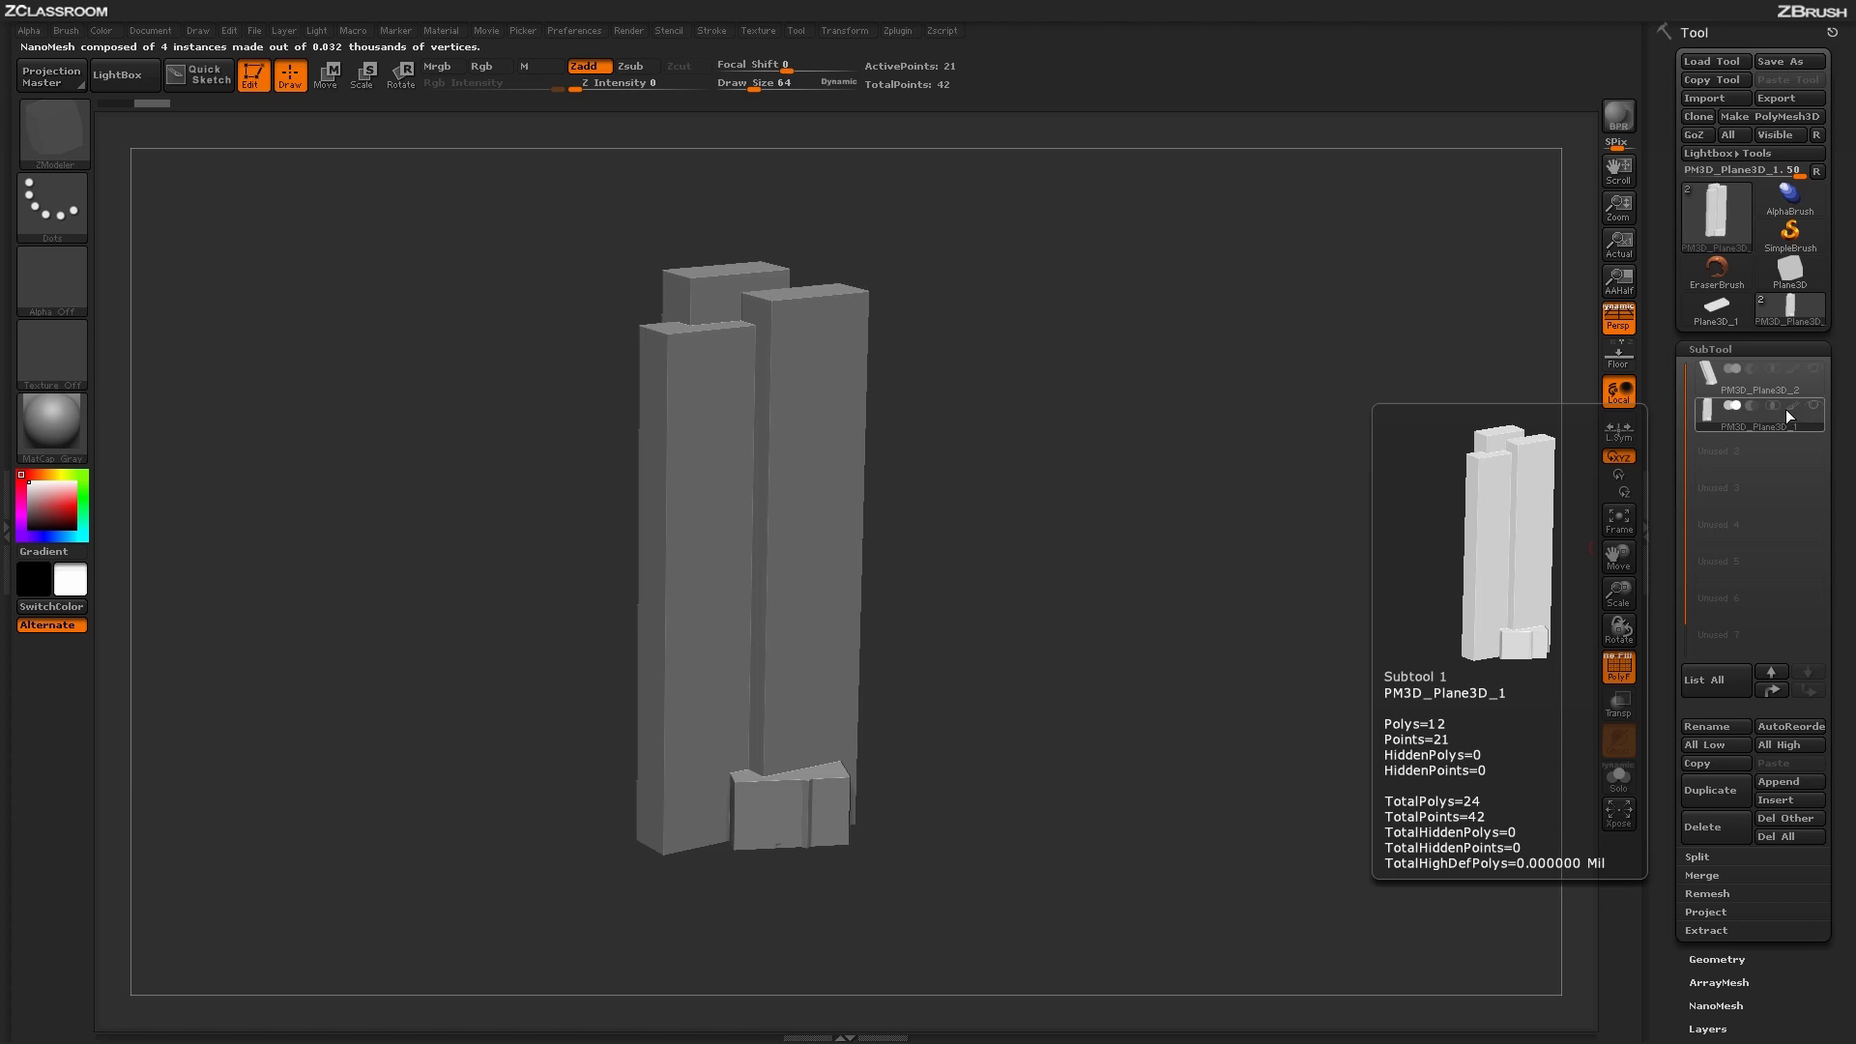
Step: Convert the active subtool's NanoMesh building into editable geometry with Convert BPR To Geo
{"action": "left_click_drag", "start_coordinate": [1090, 808], "coordinate": [1104, 829]}
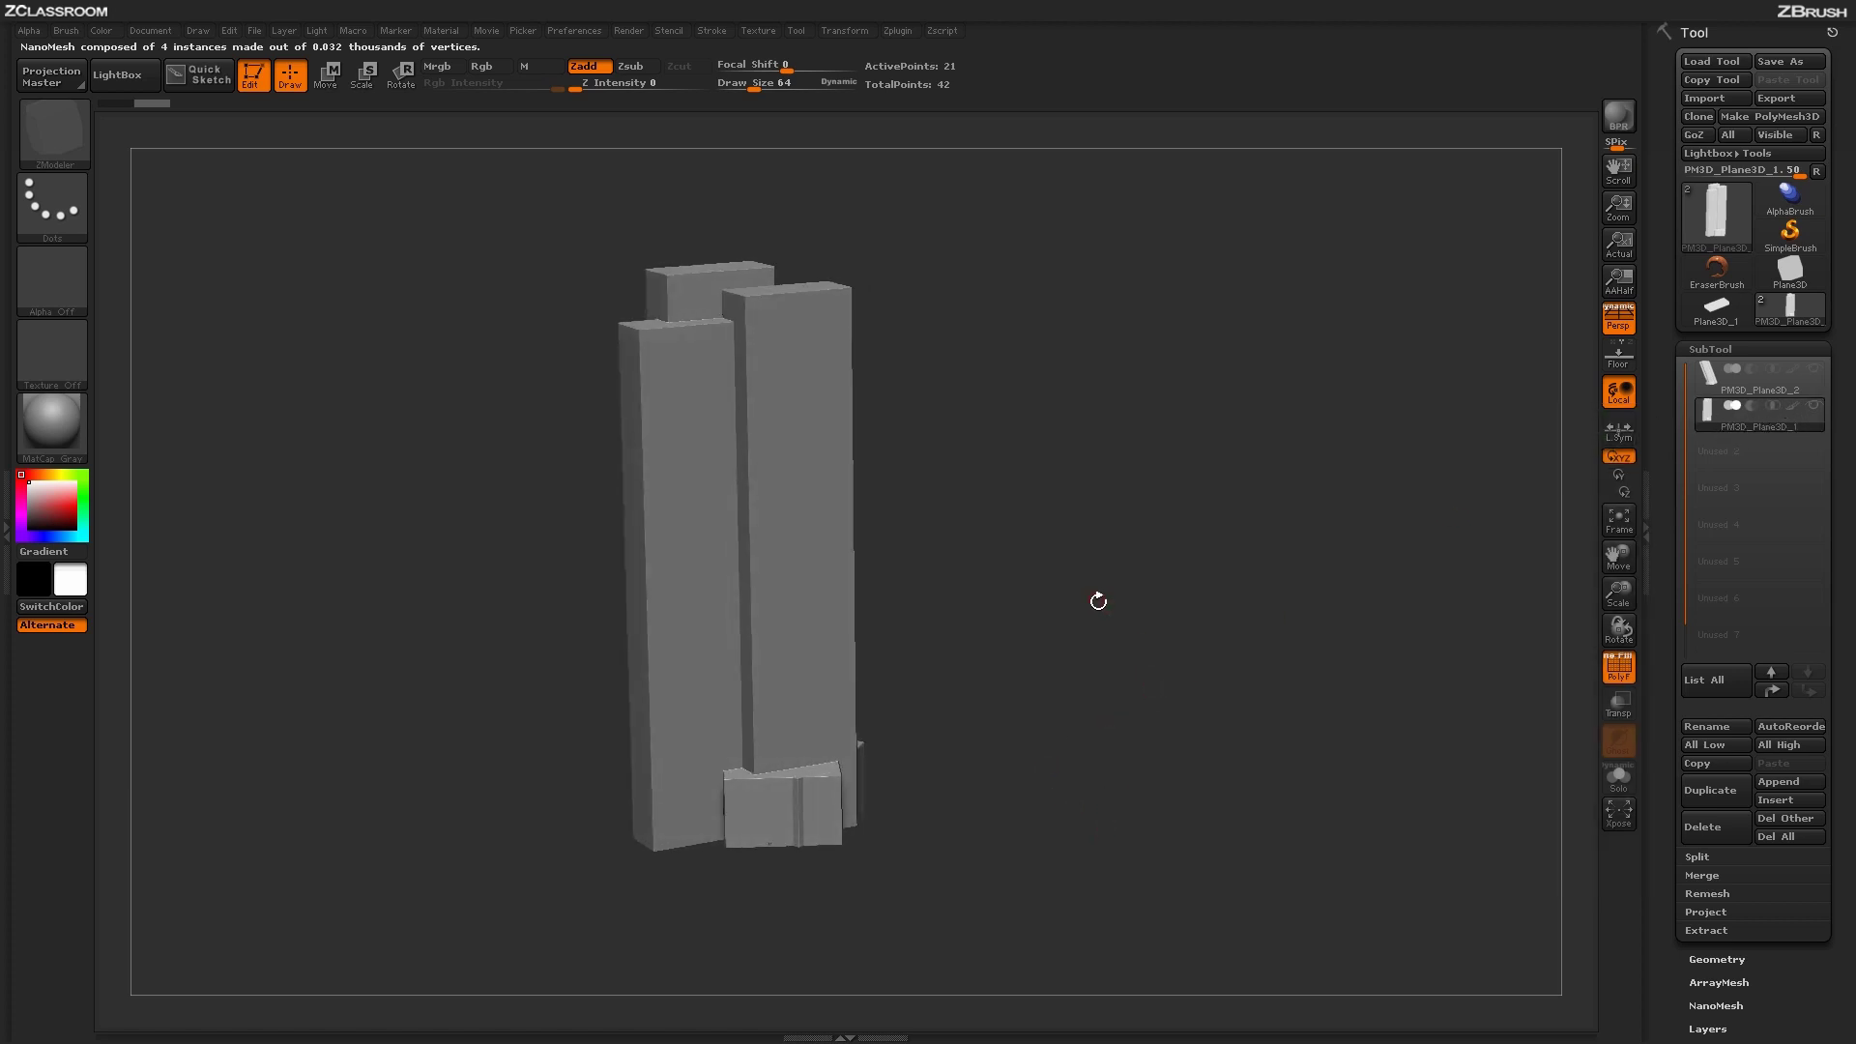
{"action": "left_click", "coordinate": [1726, 1008]}
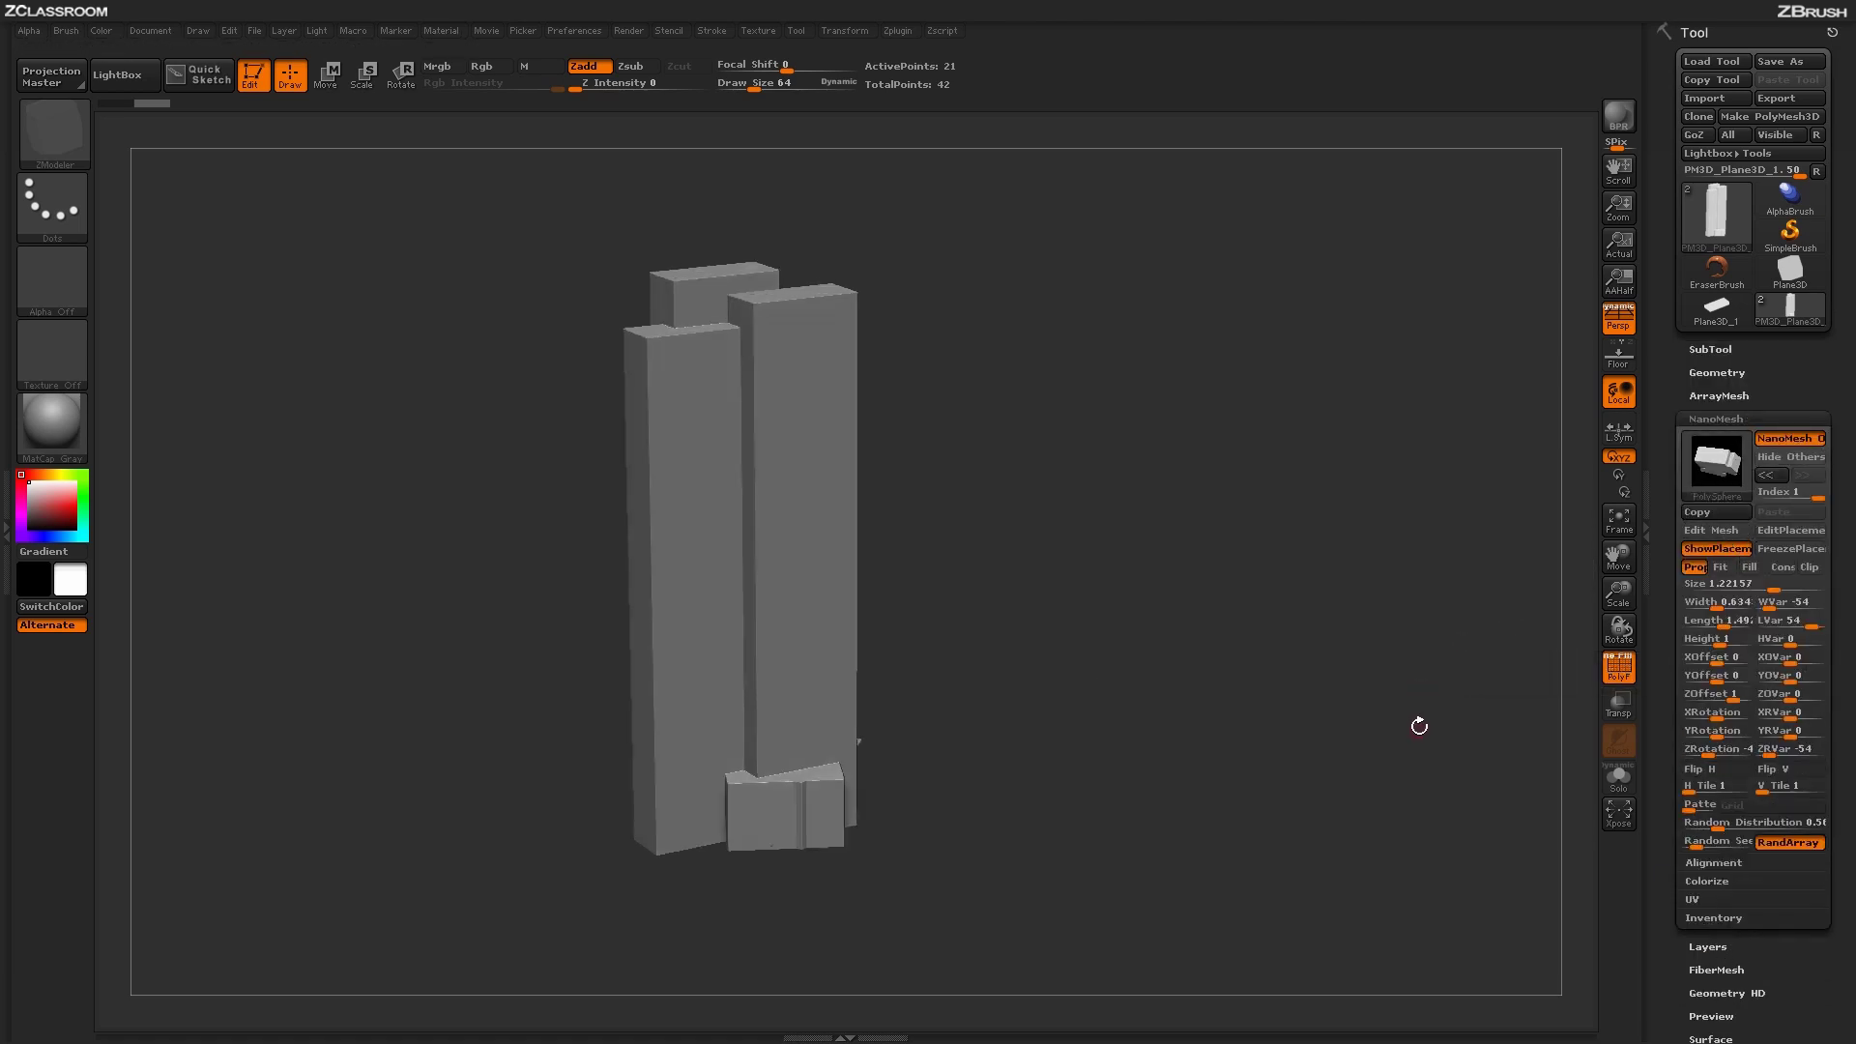
{"action": "left_click", "coordinate": [1755, 372]}
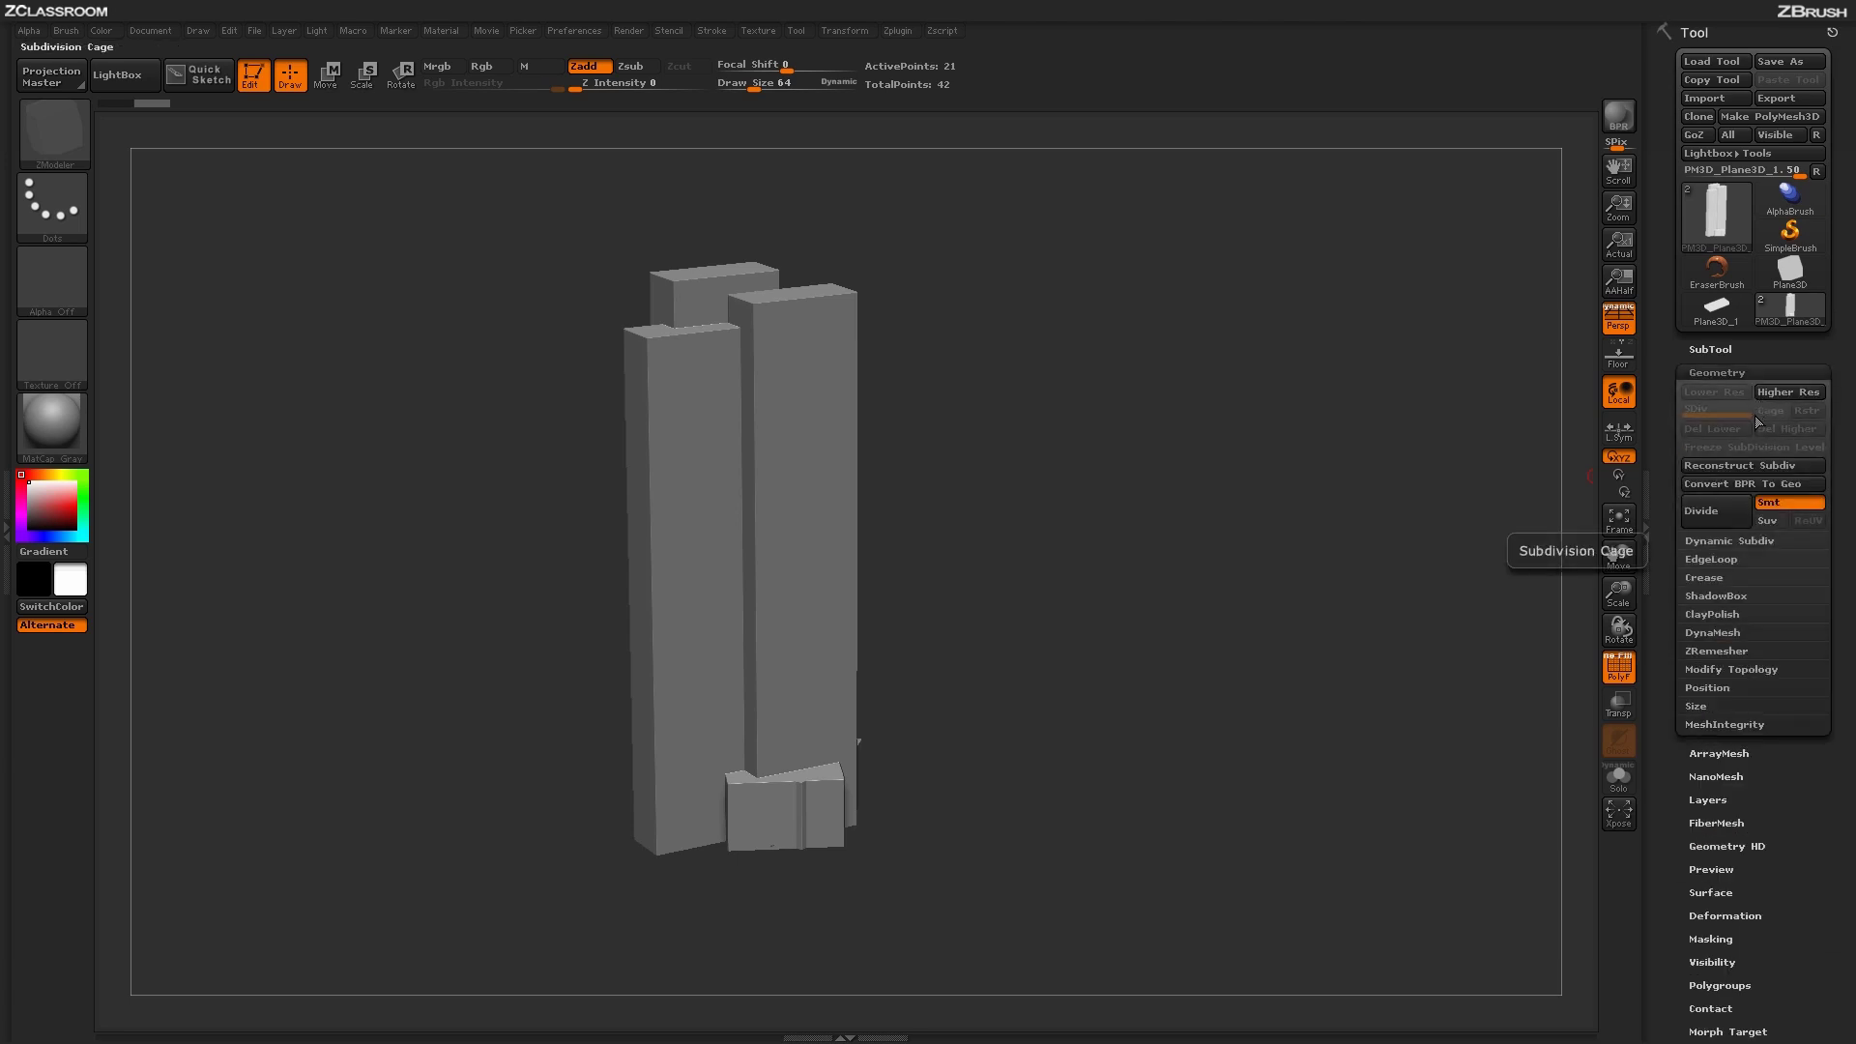
{"action": "left_click", "coordinate": [1742, 485]}
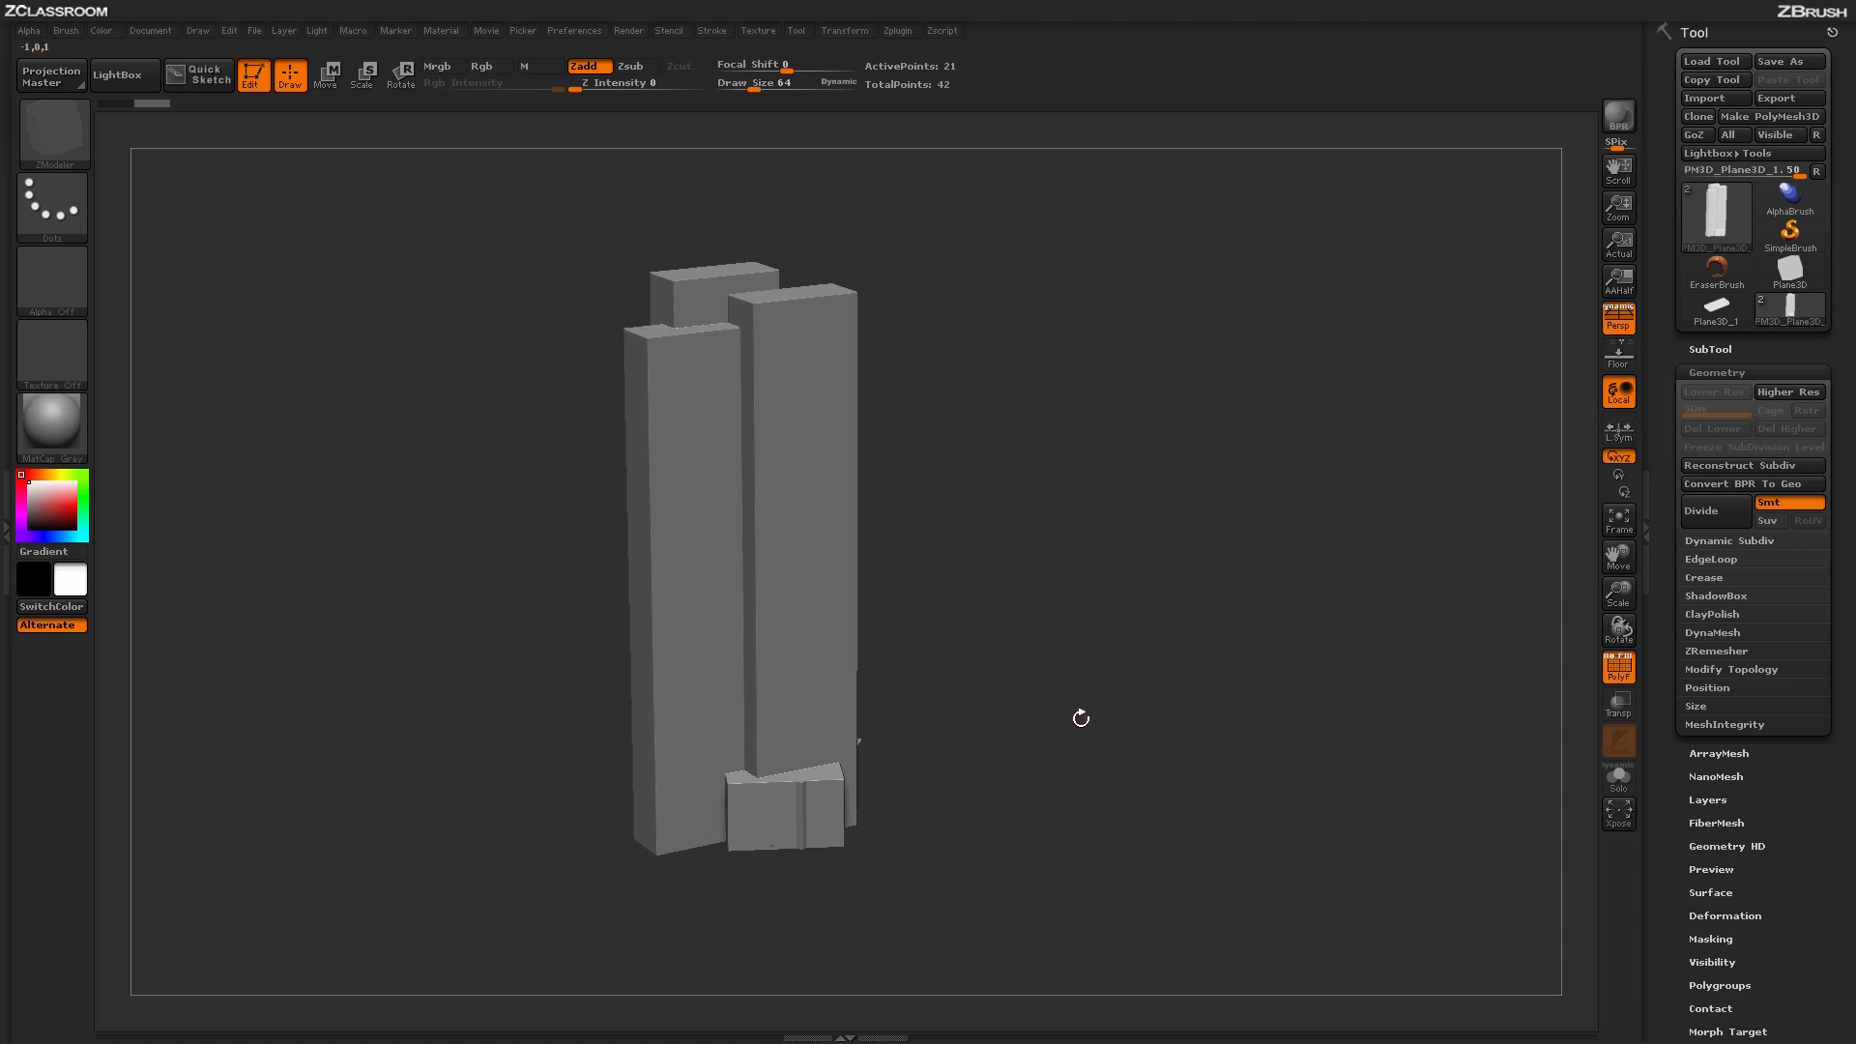
{"action": "left_click", "coordinate": [1738, 481]}
{"action": "left_click_drag", "start_coordinate": [1189, 708], "coordinate": [1240, 760]}
Step: Turn off perspective, view the building from the side and isolate only the faces at its base underside
{"action": "left_click_drag", "start_coordinate": [1353, 776], "coordinate": [1216, 667]}
{"action": "left_click_drag", "start_coordinate": [957, 707], "coordinate": [899, 677]}
{"action": "left_click_drag", "start_coordinate": [917, 485], "coordinate": [1186, 544]}
{"action": "key", "text": "p"}
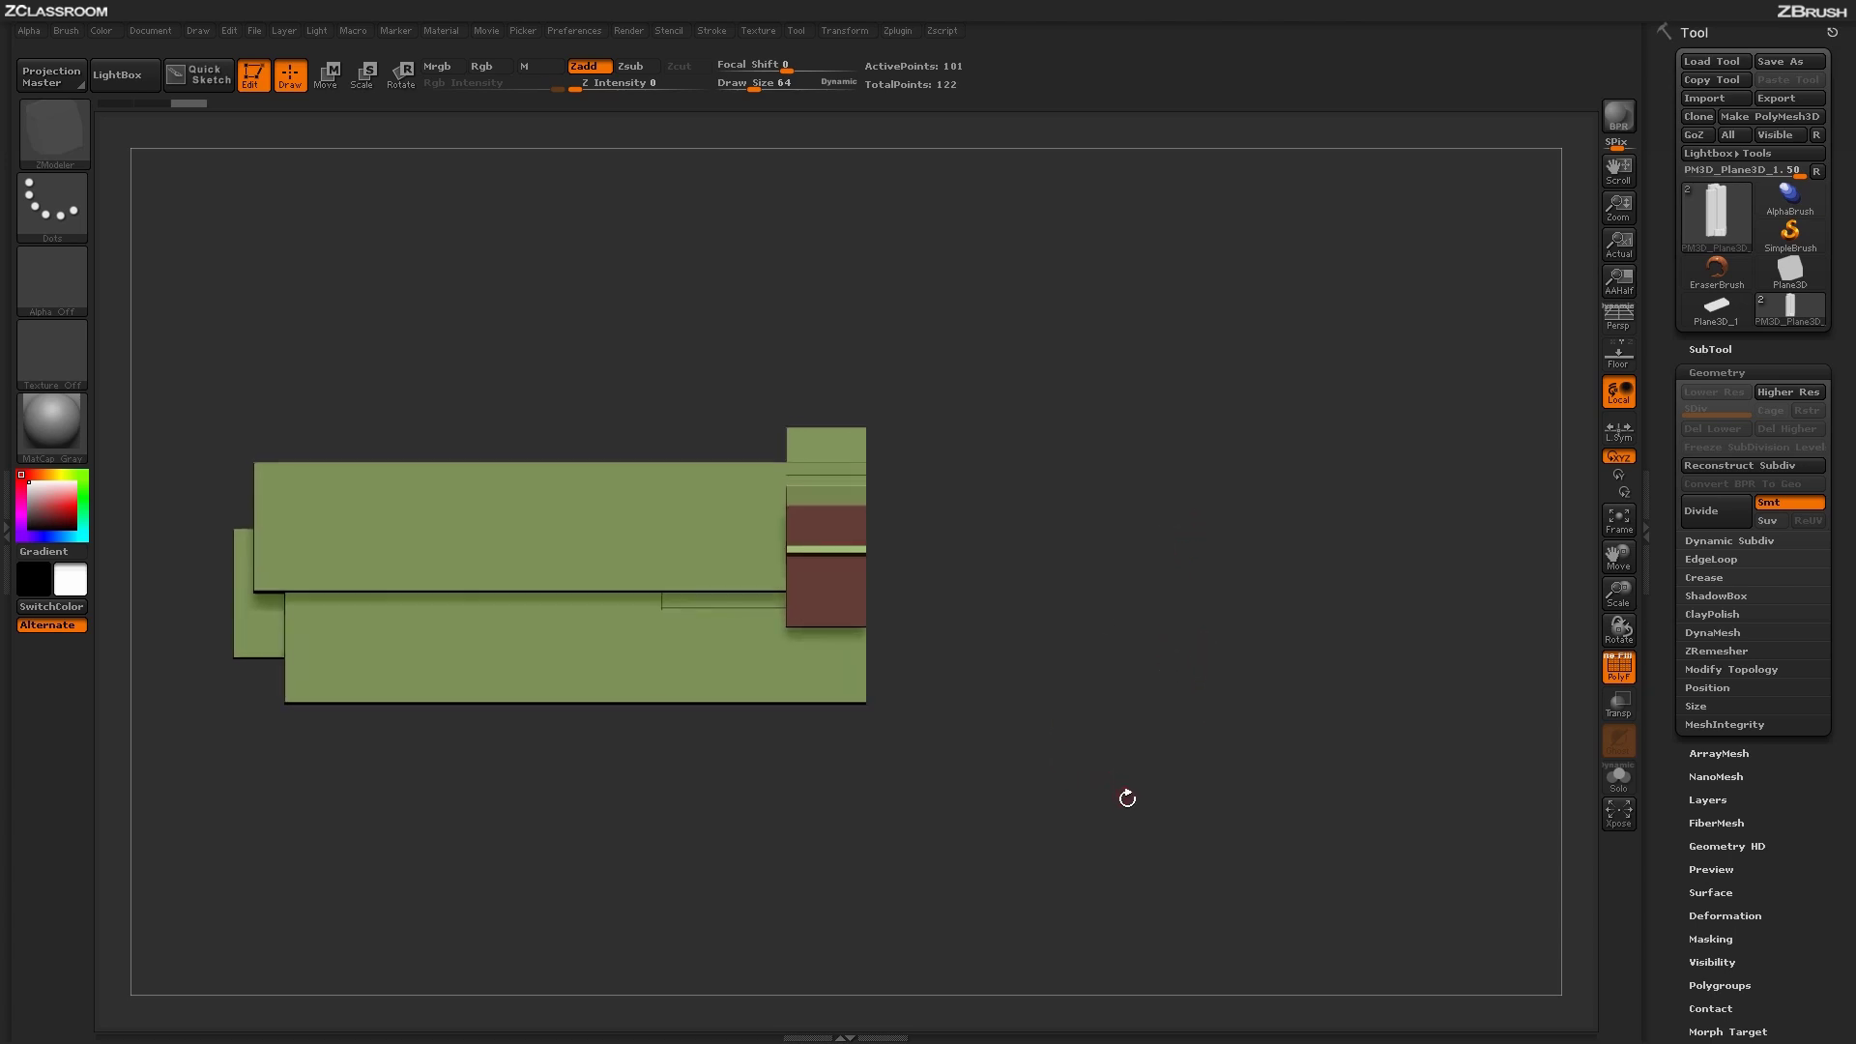
{"action": "key", "text": "ctrl+shift"}
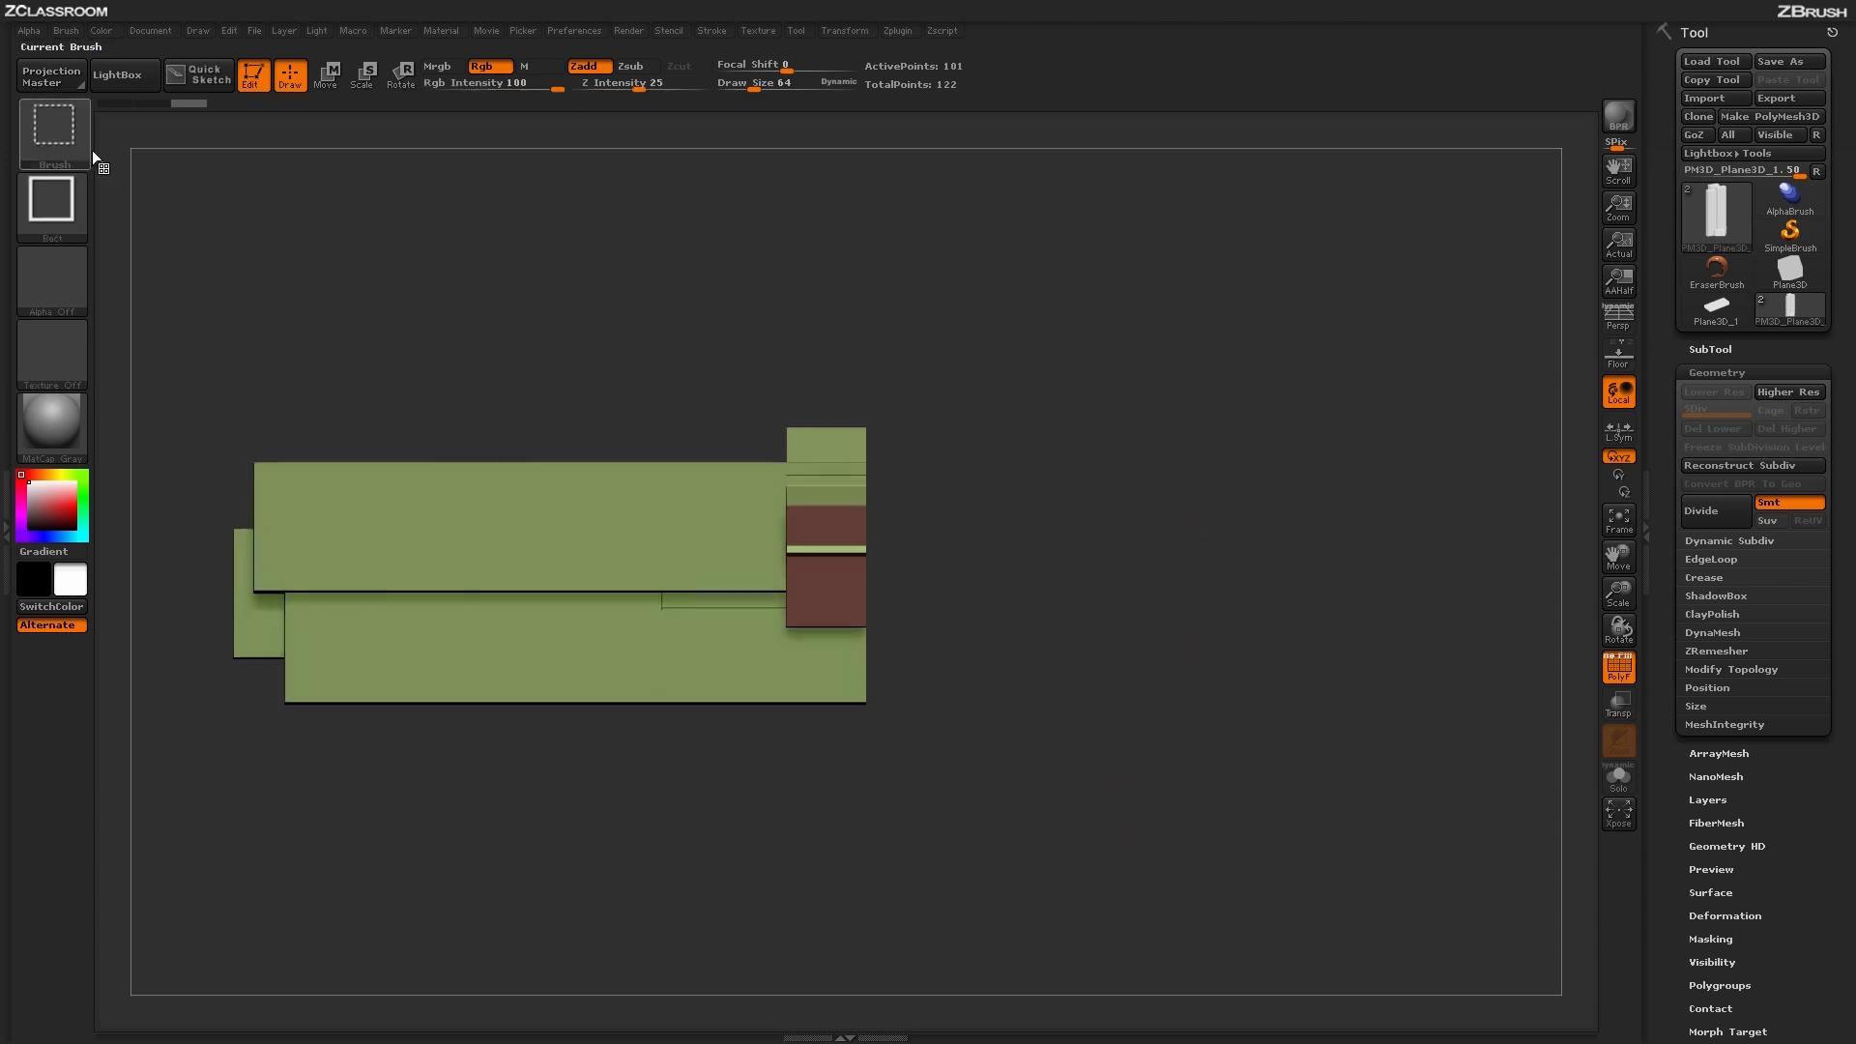
{"action": "left_click_drag", "start_coordinate": [1172, 861], "coordinate": [866, 327], "text": "ctrl+shift"}
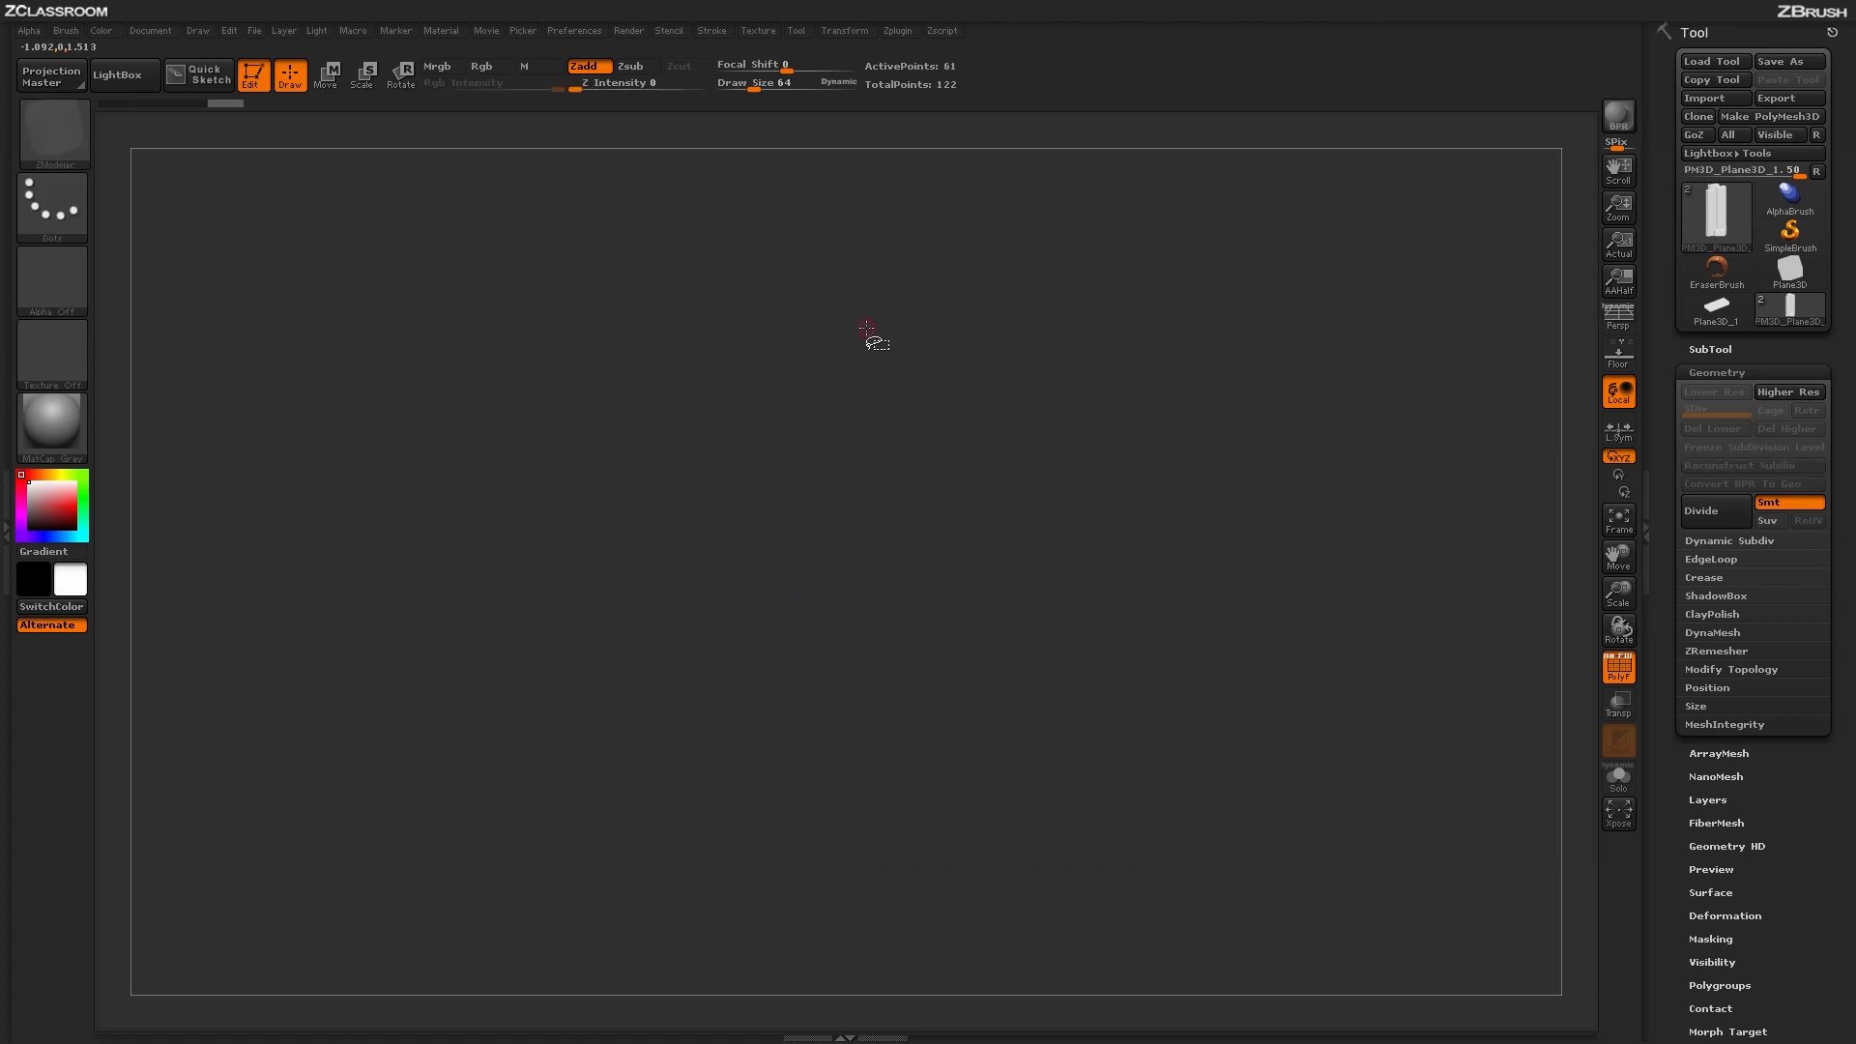
{"action": "mouse_move", "coordinate": [1326, 630]}
{"action": "left_mouse_down"}
{"action": "mouse_move", "coordinate": [1349, 658]}
{"action": "mouse_move", "coordinate": [1268, 676]}
{"action": "mouse_move", "coordinate": [1283, 699]}
{"action": "mouse_move", "coordinate": [1324, 676]}
{"action": "mouse_move", "coordinate": [1305, 638]}
{"action": "left_mouse_up"}
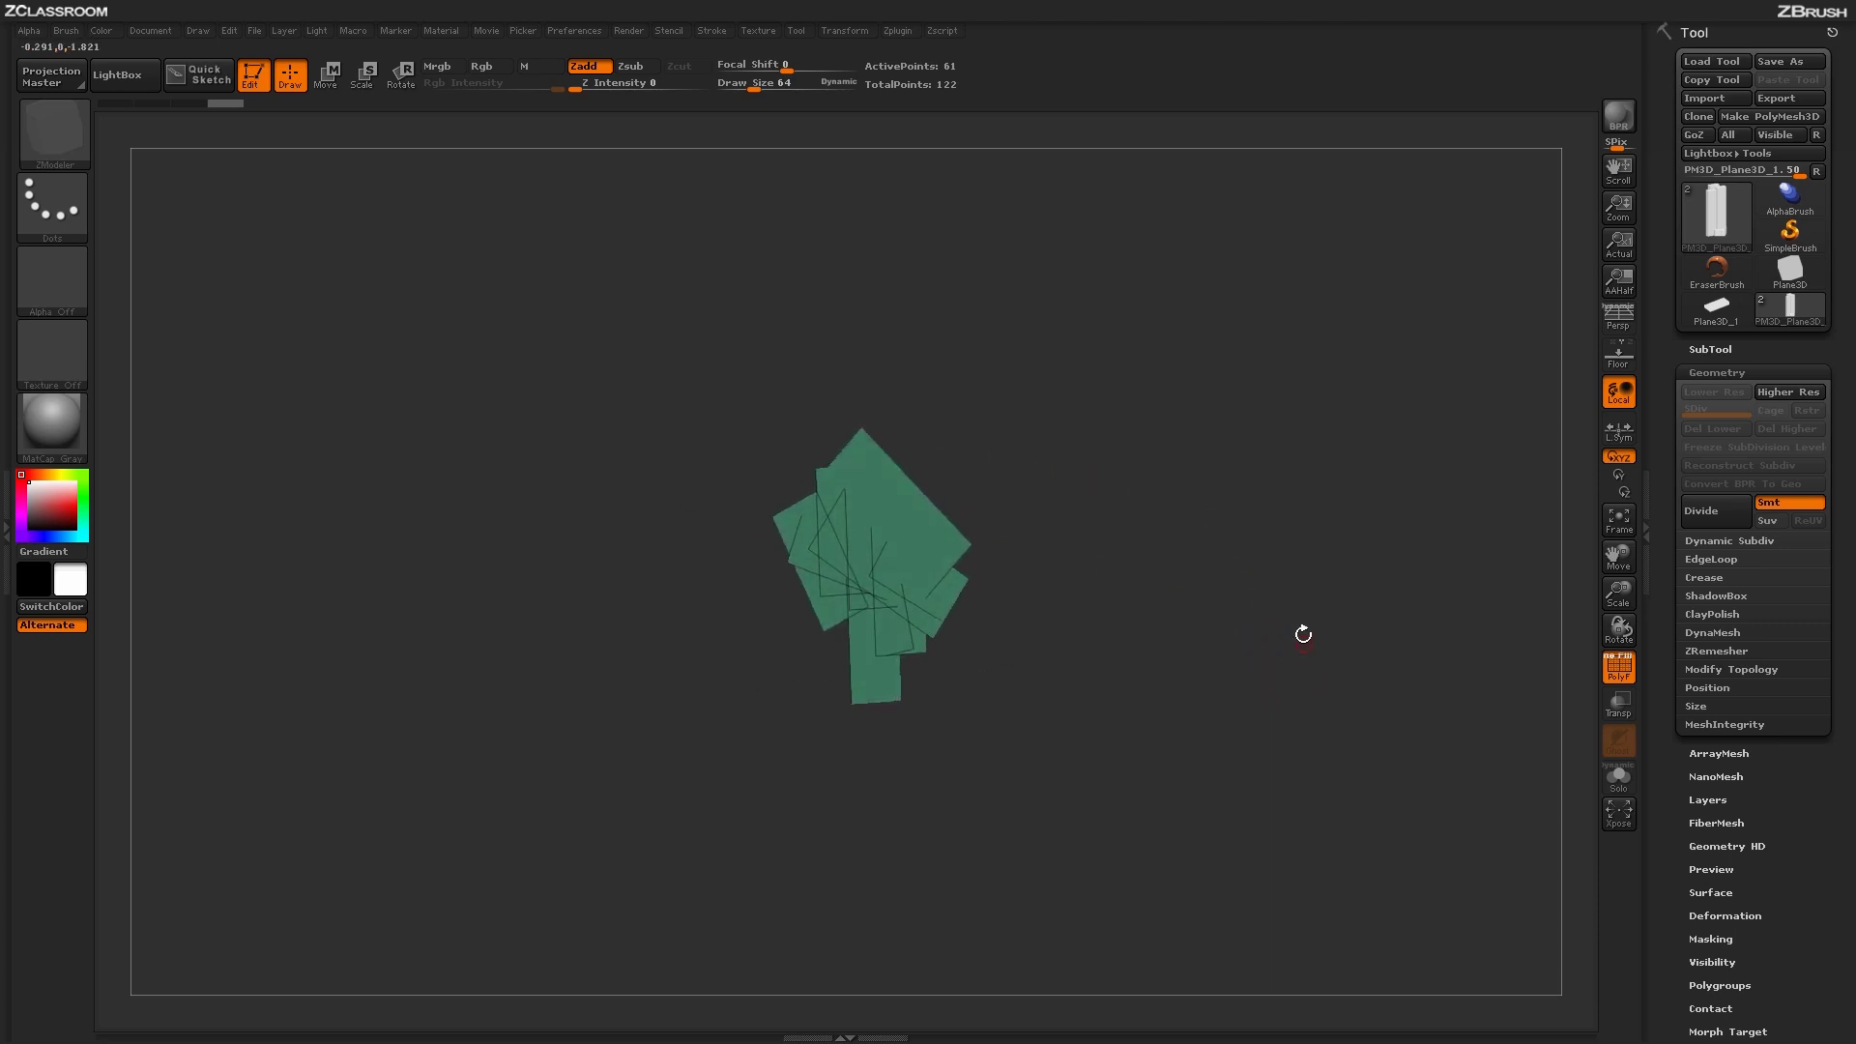
{"action": "left_click_drag", "start_coordinate": [1162, 639], "coordinate": [1229, 690]}
Step: Invert the visibility so the underside faces are hidden, and delete the hidden geometry with Del Hidden
{"action": "key", "text": "ctrl+shift"}
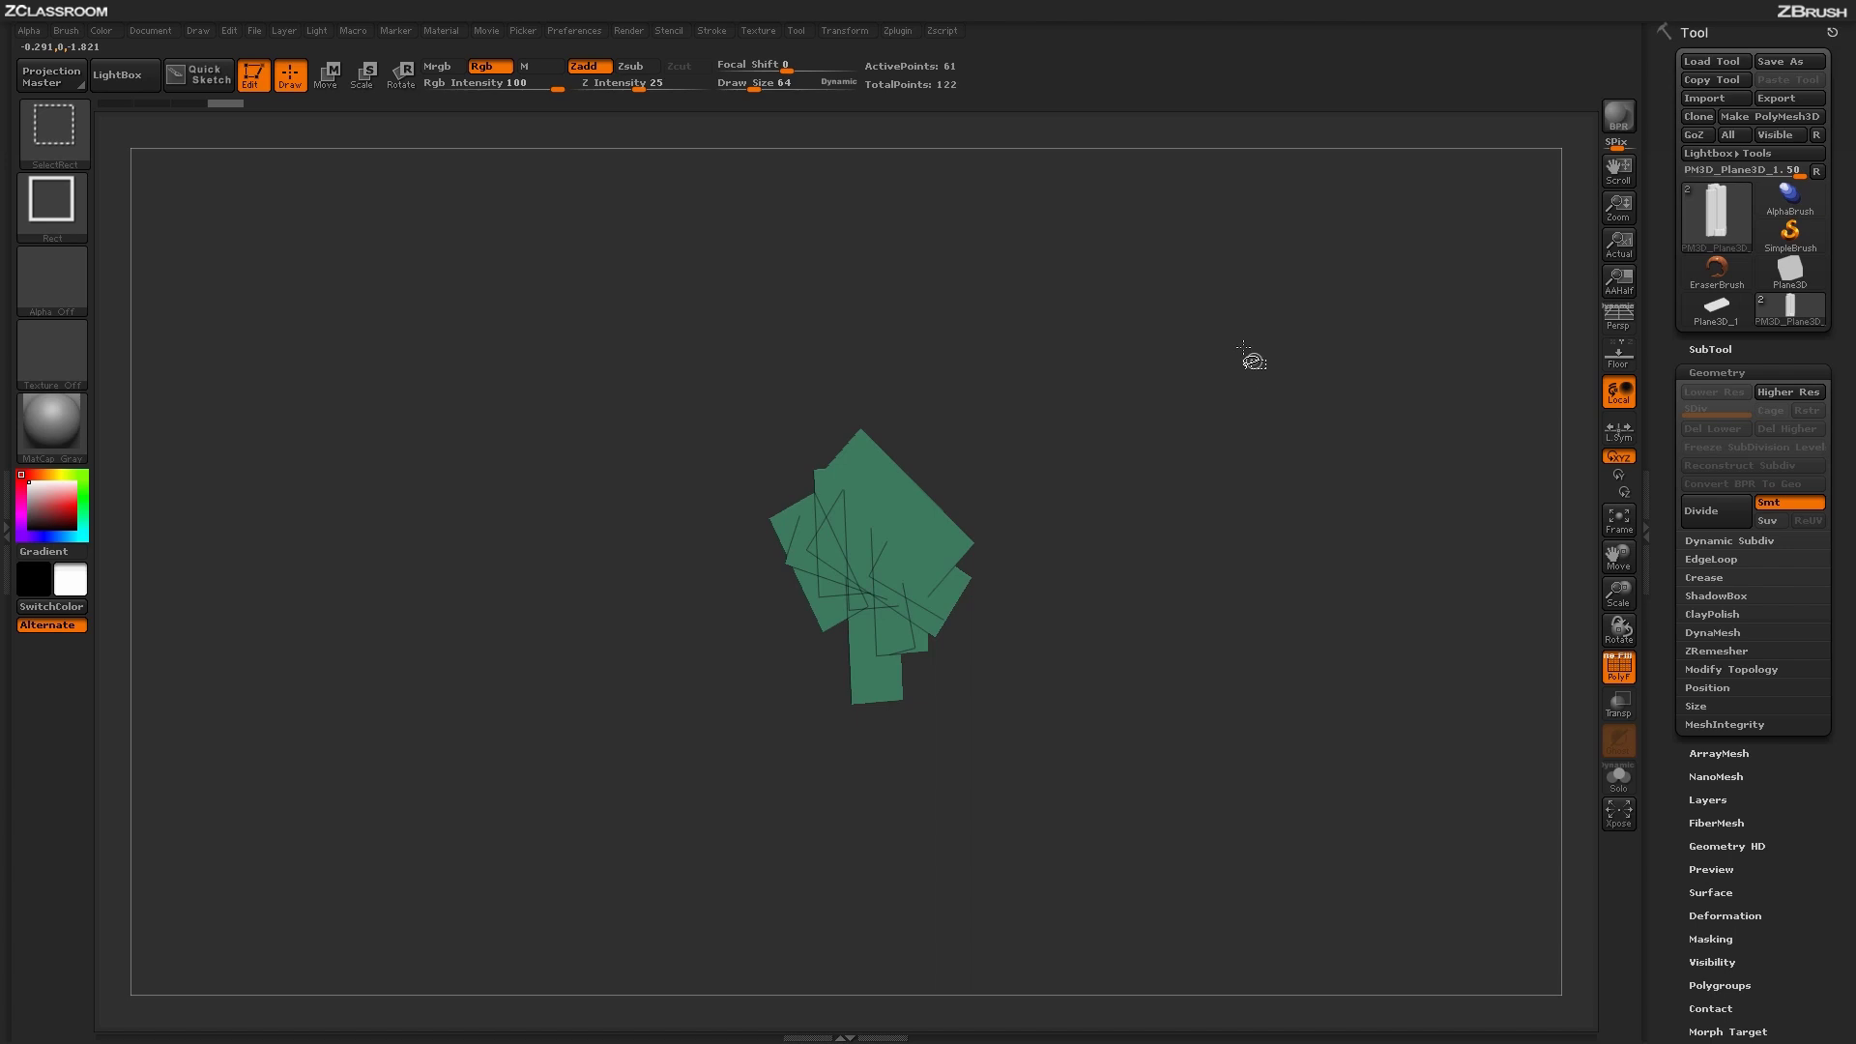
{"action": "mouse_move", "coordinate": [1236, 240]}
{"action": "left_mouse_down", "text": "ctrl+shift"}
{"action": "mouse_move", "coordinate": [1351, 476]}
{"action": "mouse_move", "coordinate": [1421, 455]}
{"action": "mouse_move", "coordinate": [1419, 475]}
{"action": "left_mouse_up", "text": "ctrl+shift"}
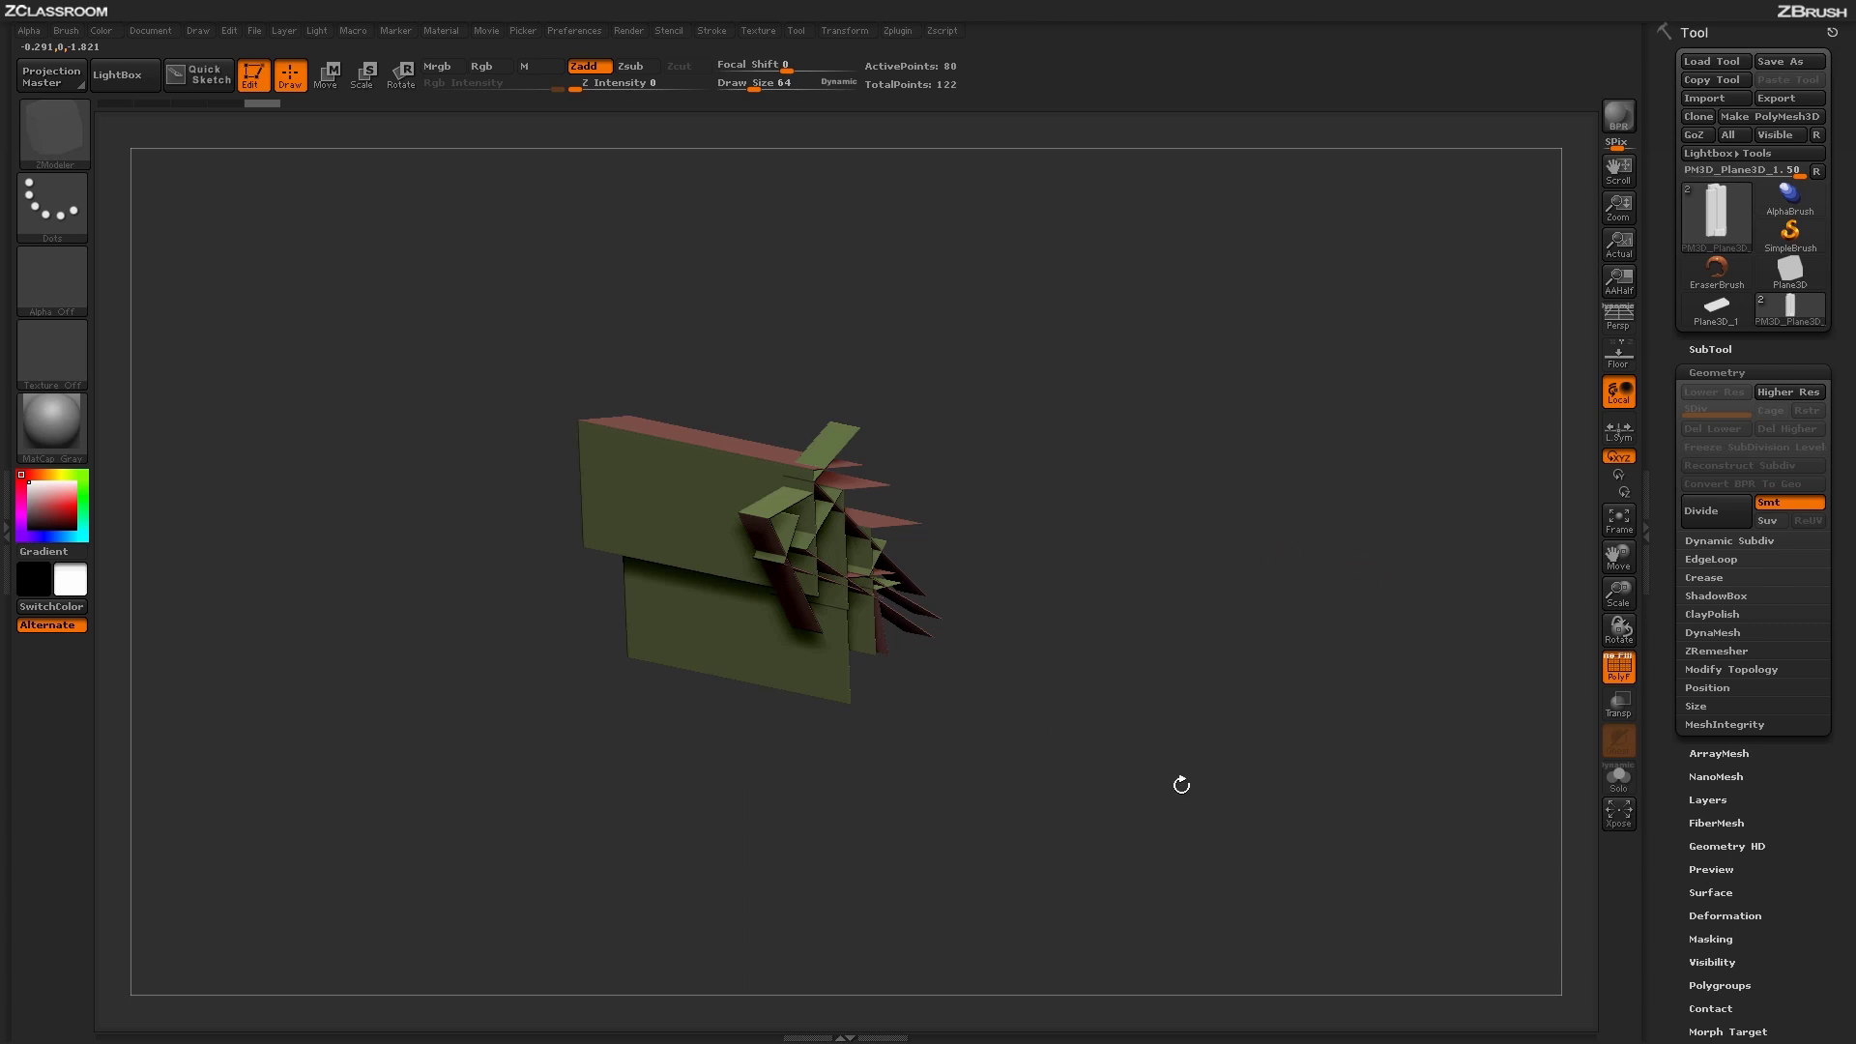
{"action": "mouse_move", "coordinate": [1235, 683]}
{"action": "left_mouse_down"}
{"action": "mouse_move", "coordinate": [1214, 812]}
{"action": "mouse_move", "coordinate": [1173, 827]}
{"action": "mouse_move", "coordinate": [1209, 667]}
{"action": "left_mouse_up"}
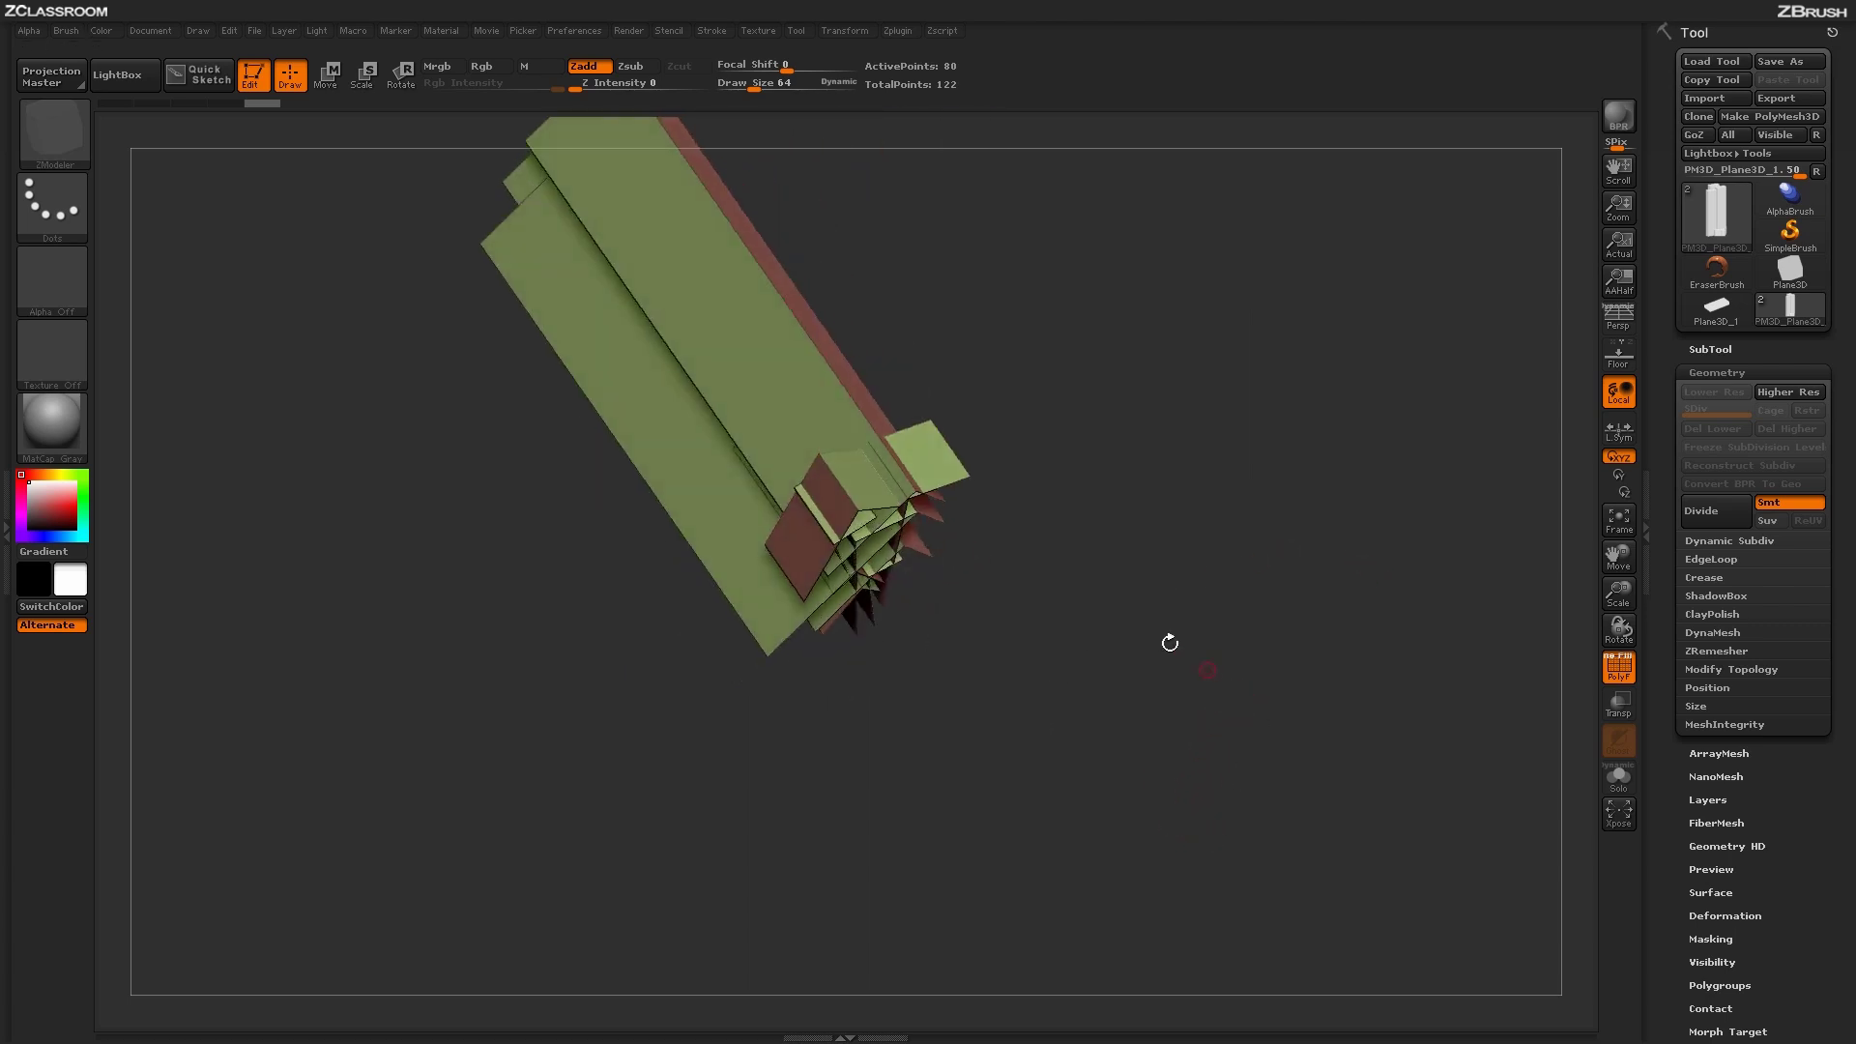
{"action": "left_click_drag", "start_coordinate": [1119, 721], "coordinate": [1164, 680]}
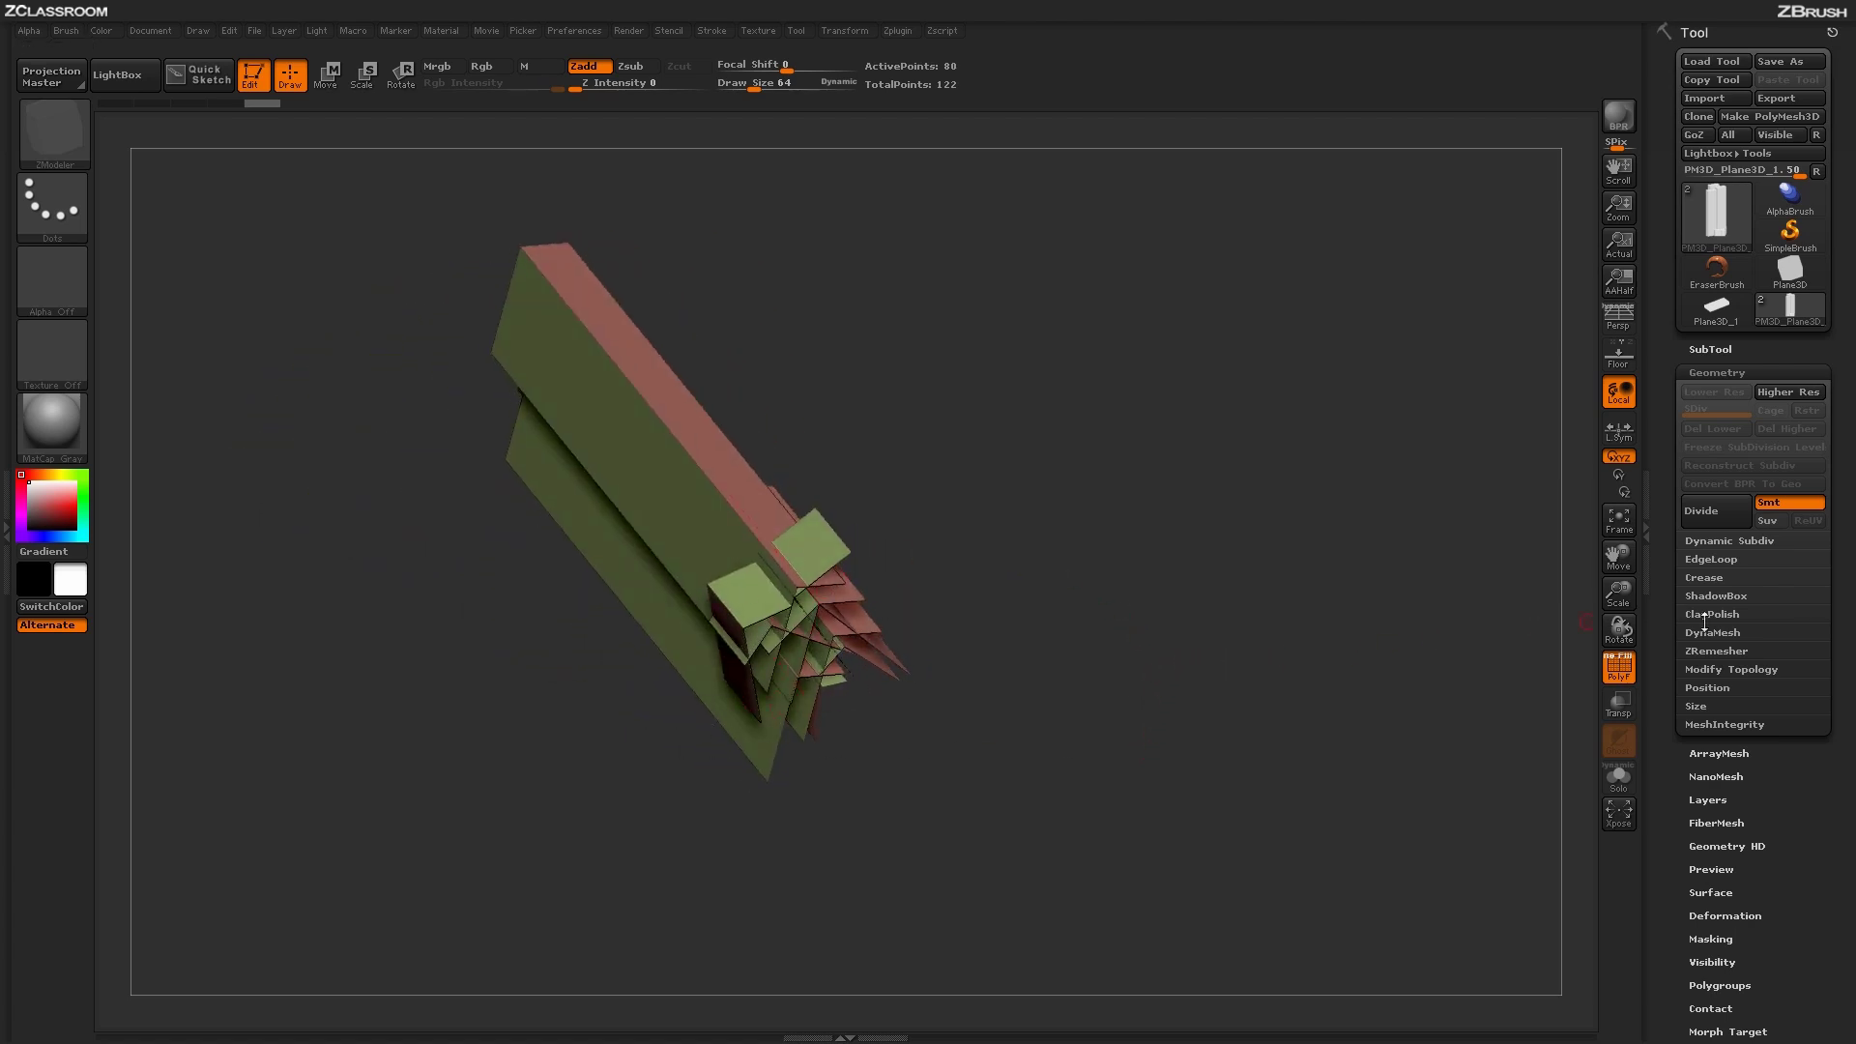
{"action": "left_click", "coordinate": [1731, 669]}
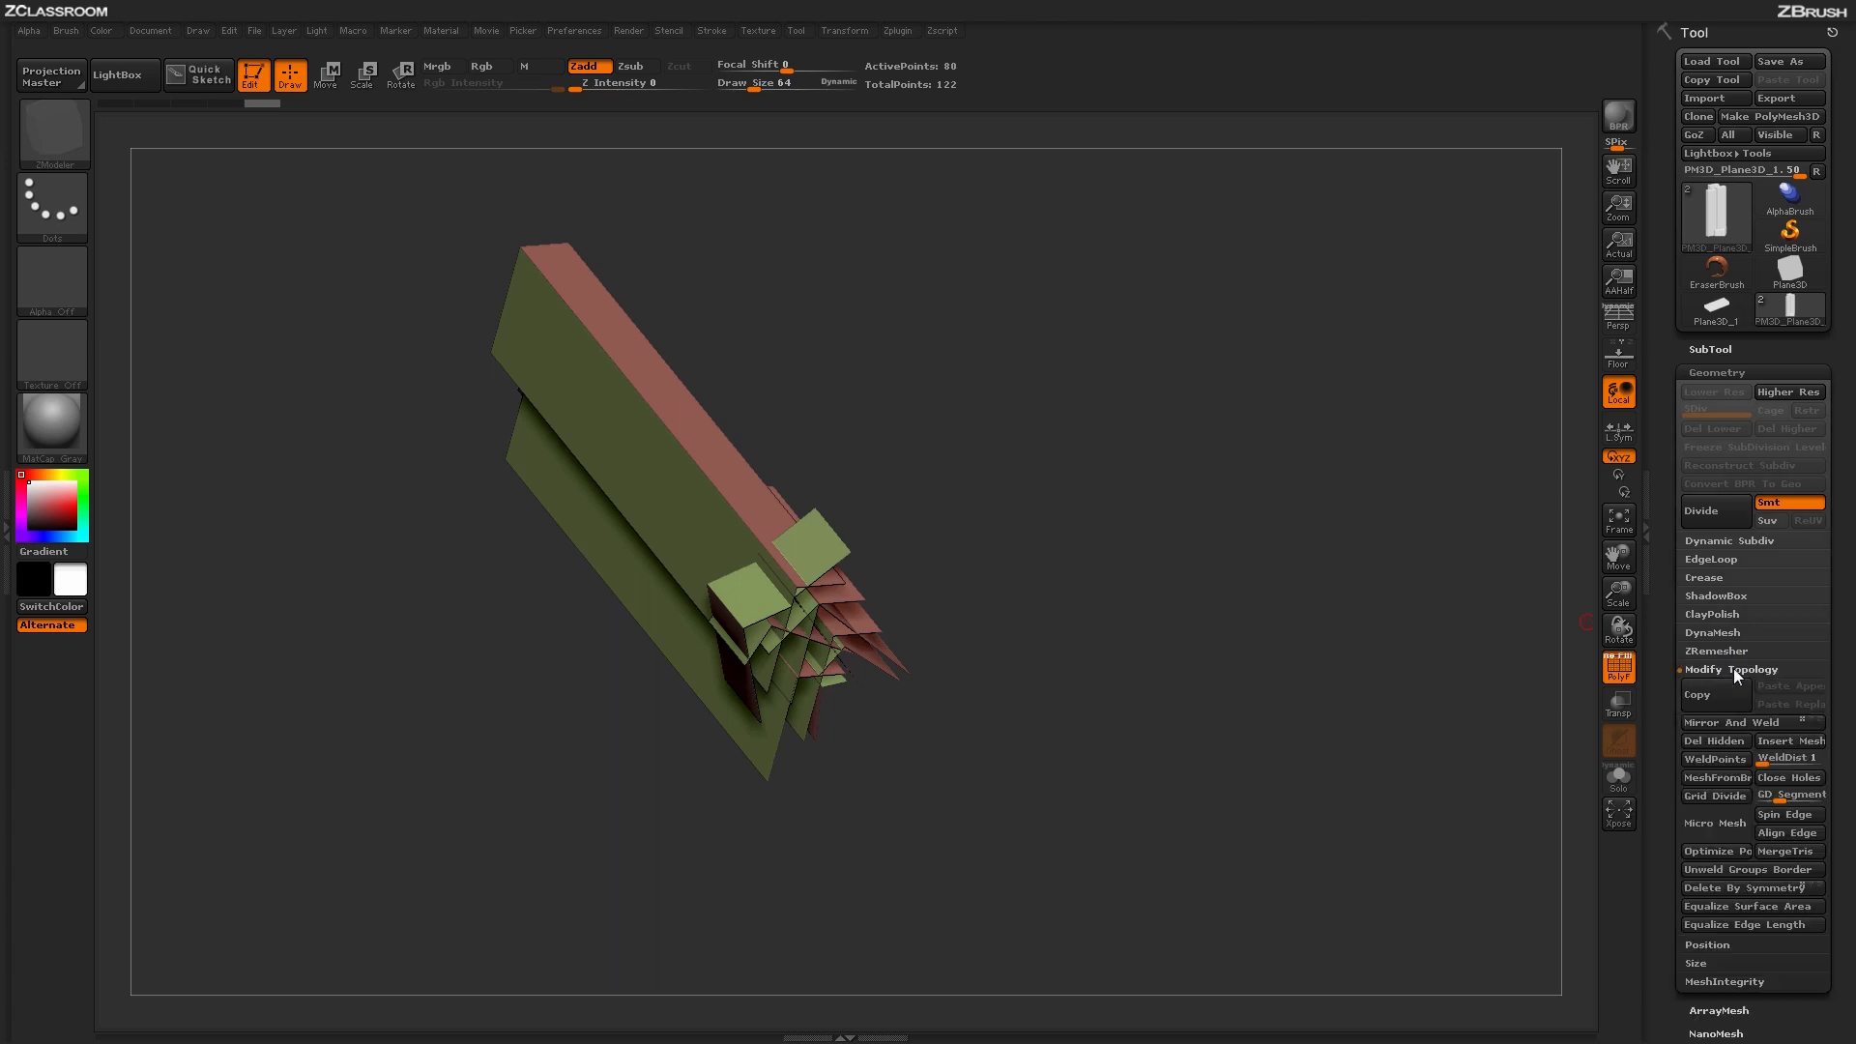
{"action": "left_click", "coordinate": [1706, 753]}
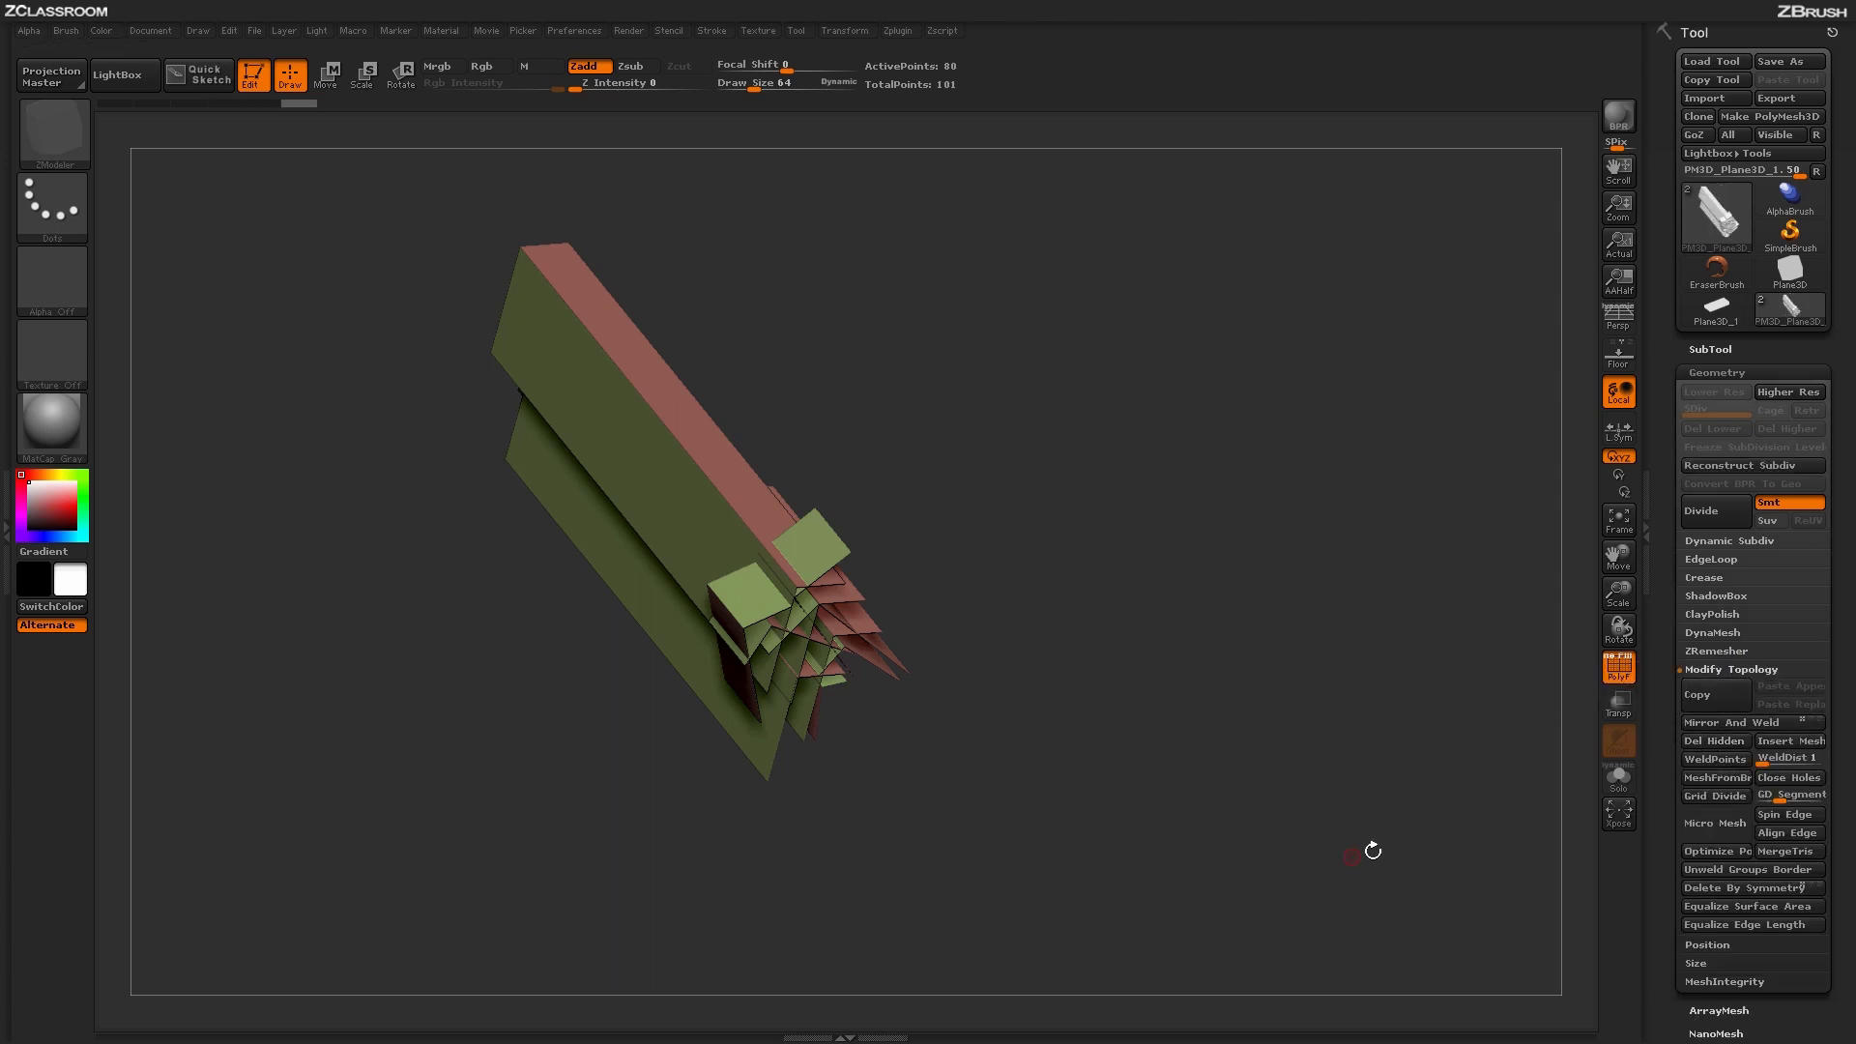
Step: With the ZModeler brush, insert two horizontal edge loops around the narrow outer tower, one in its upper and one in its lower part
{"action": "left_click_drag", "start_coordinate": [1349, 648], "coordinate": [985, 585]}
{"action": "left_click_drag", "start_coordinate": [1185, 647], "coordinate": [1134, 599]}
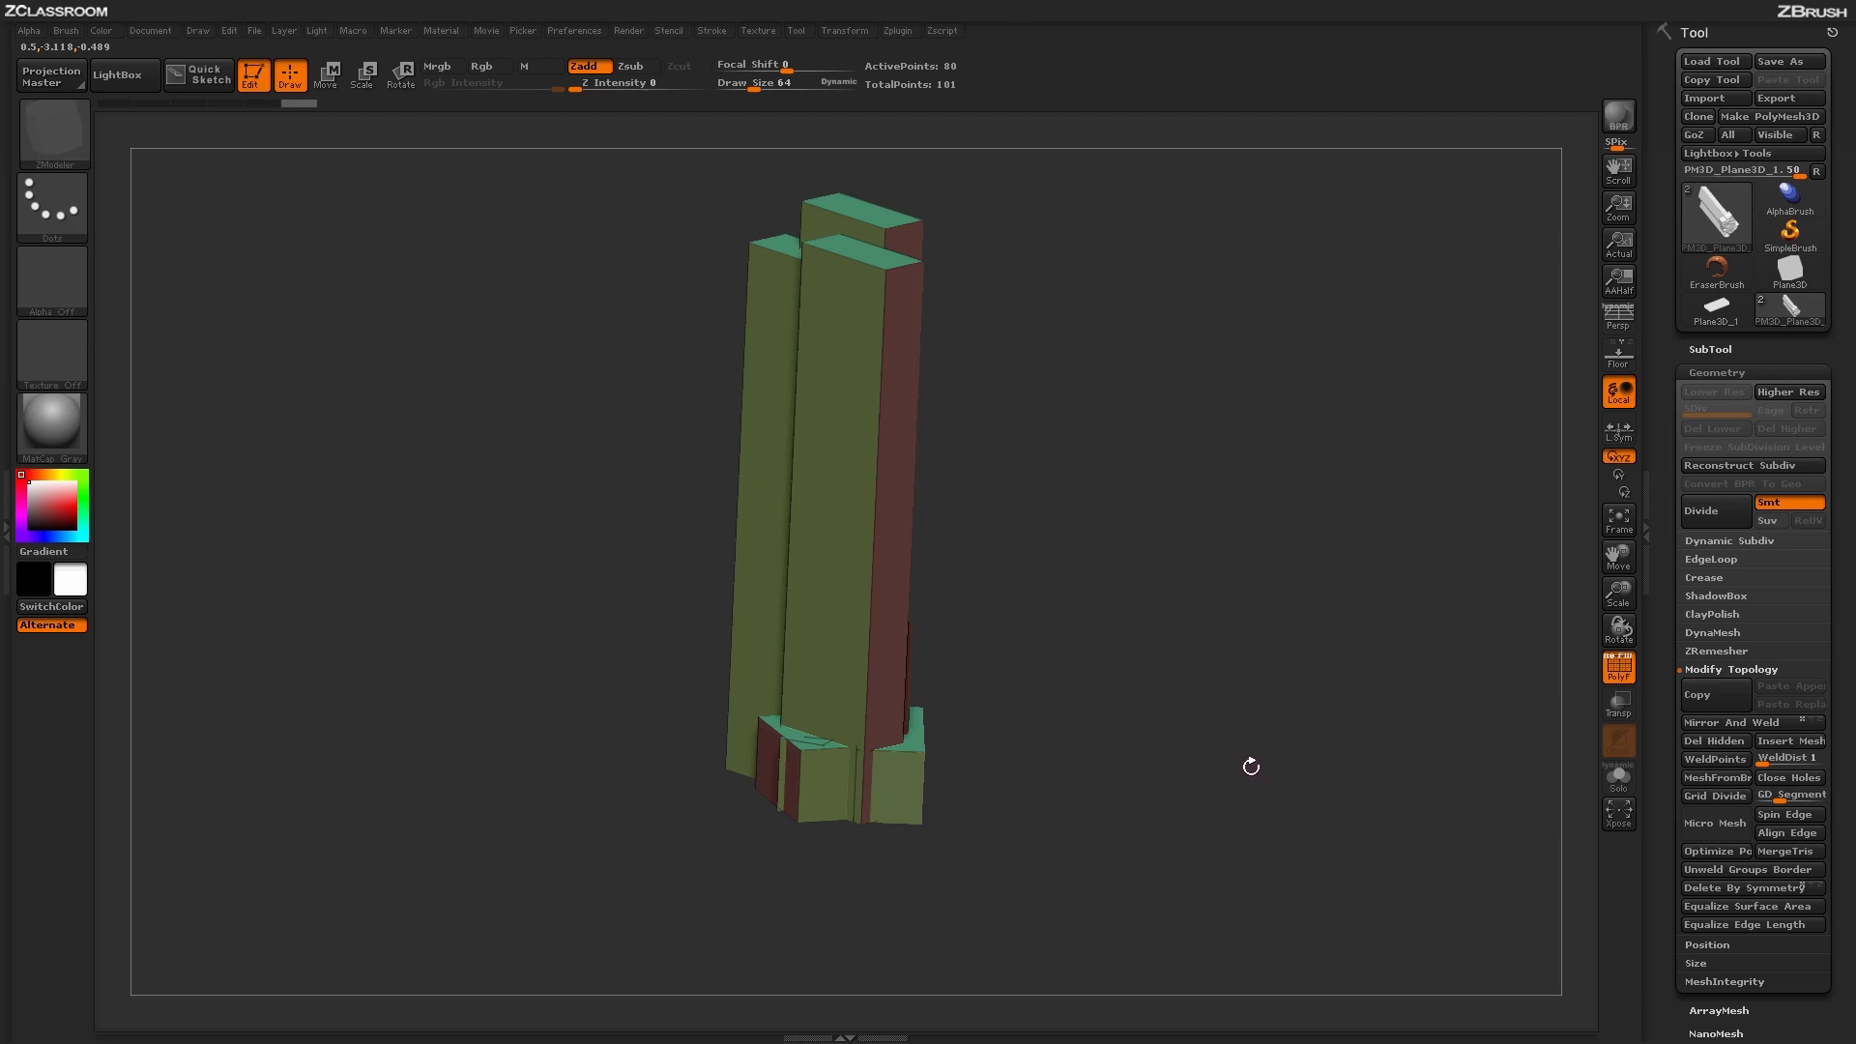
{"action": "left_click_drag", "start_coordinate": [1249, 774], "coordinate": [1238, 734]}
{"action": "left_click_drag", "start_coordinate": [1164, 563], "coordinate": [1178, 705]}
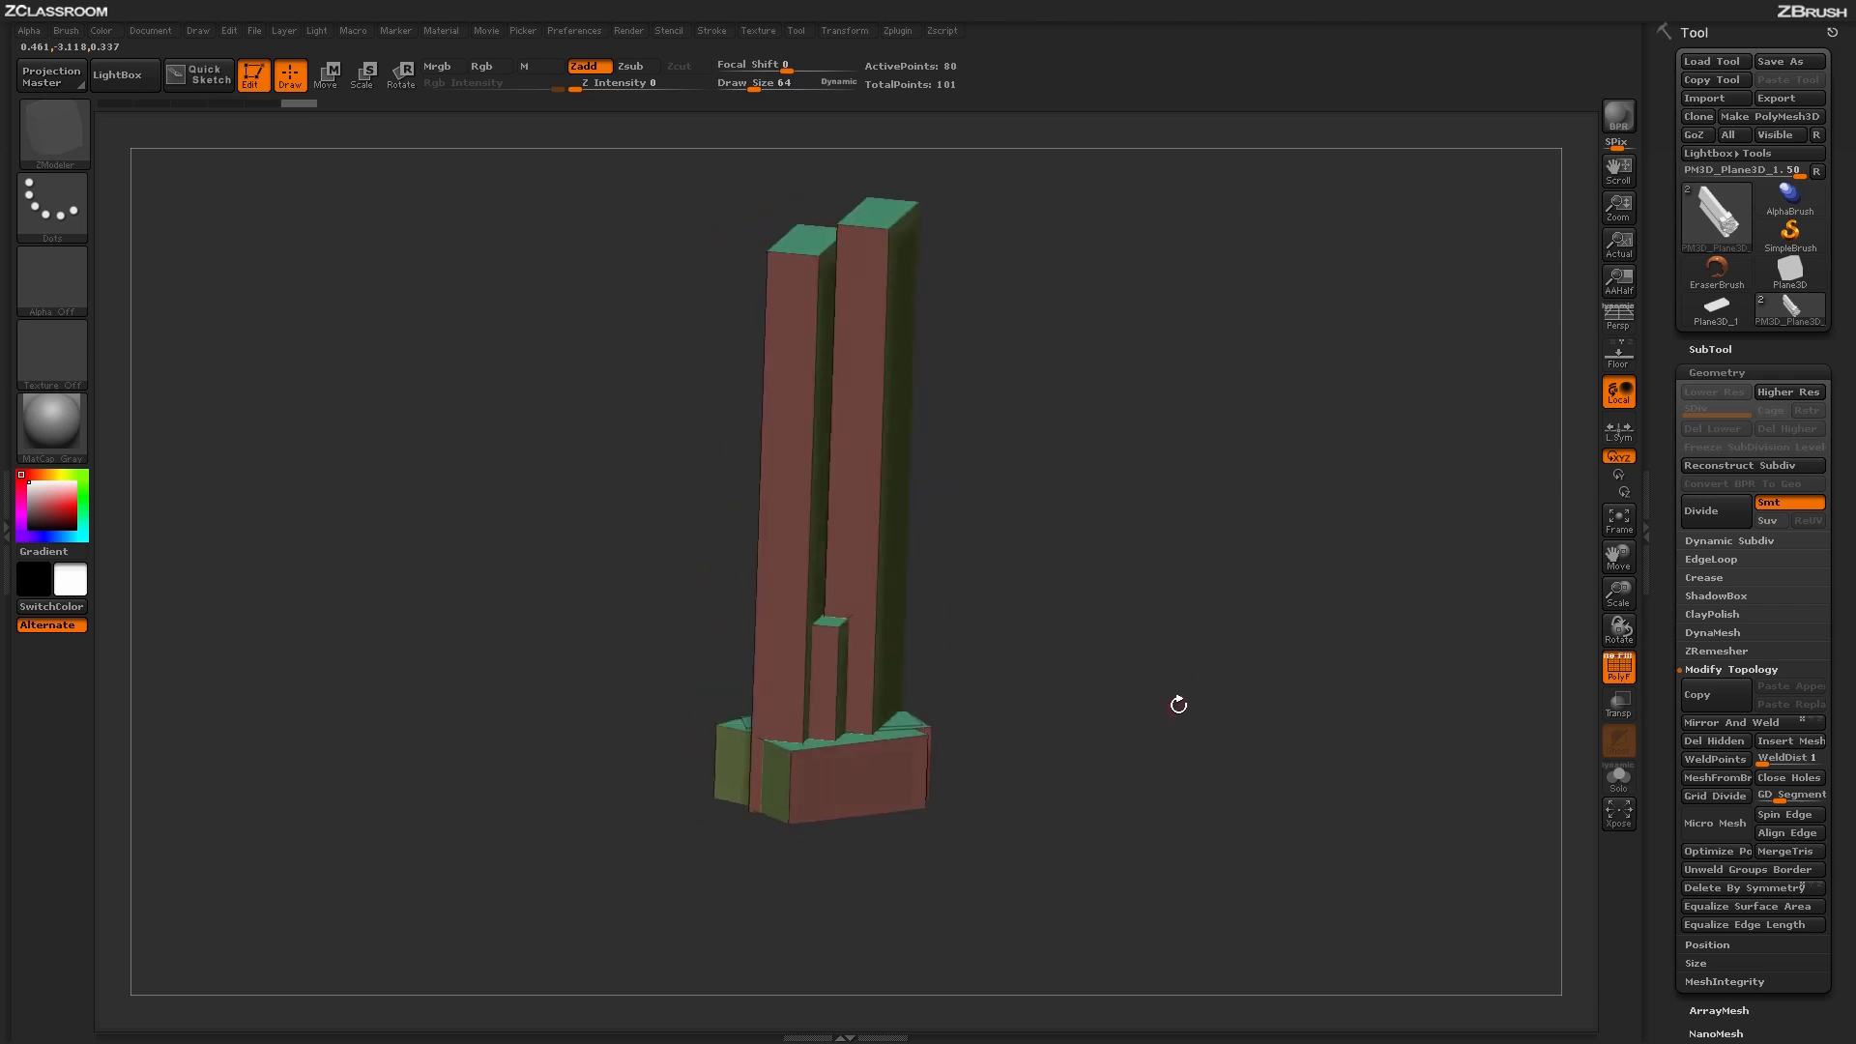
{"action": "left_click", "coordinate": [62, 139]}
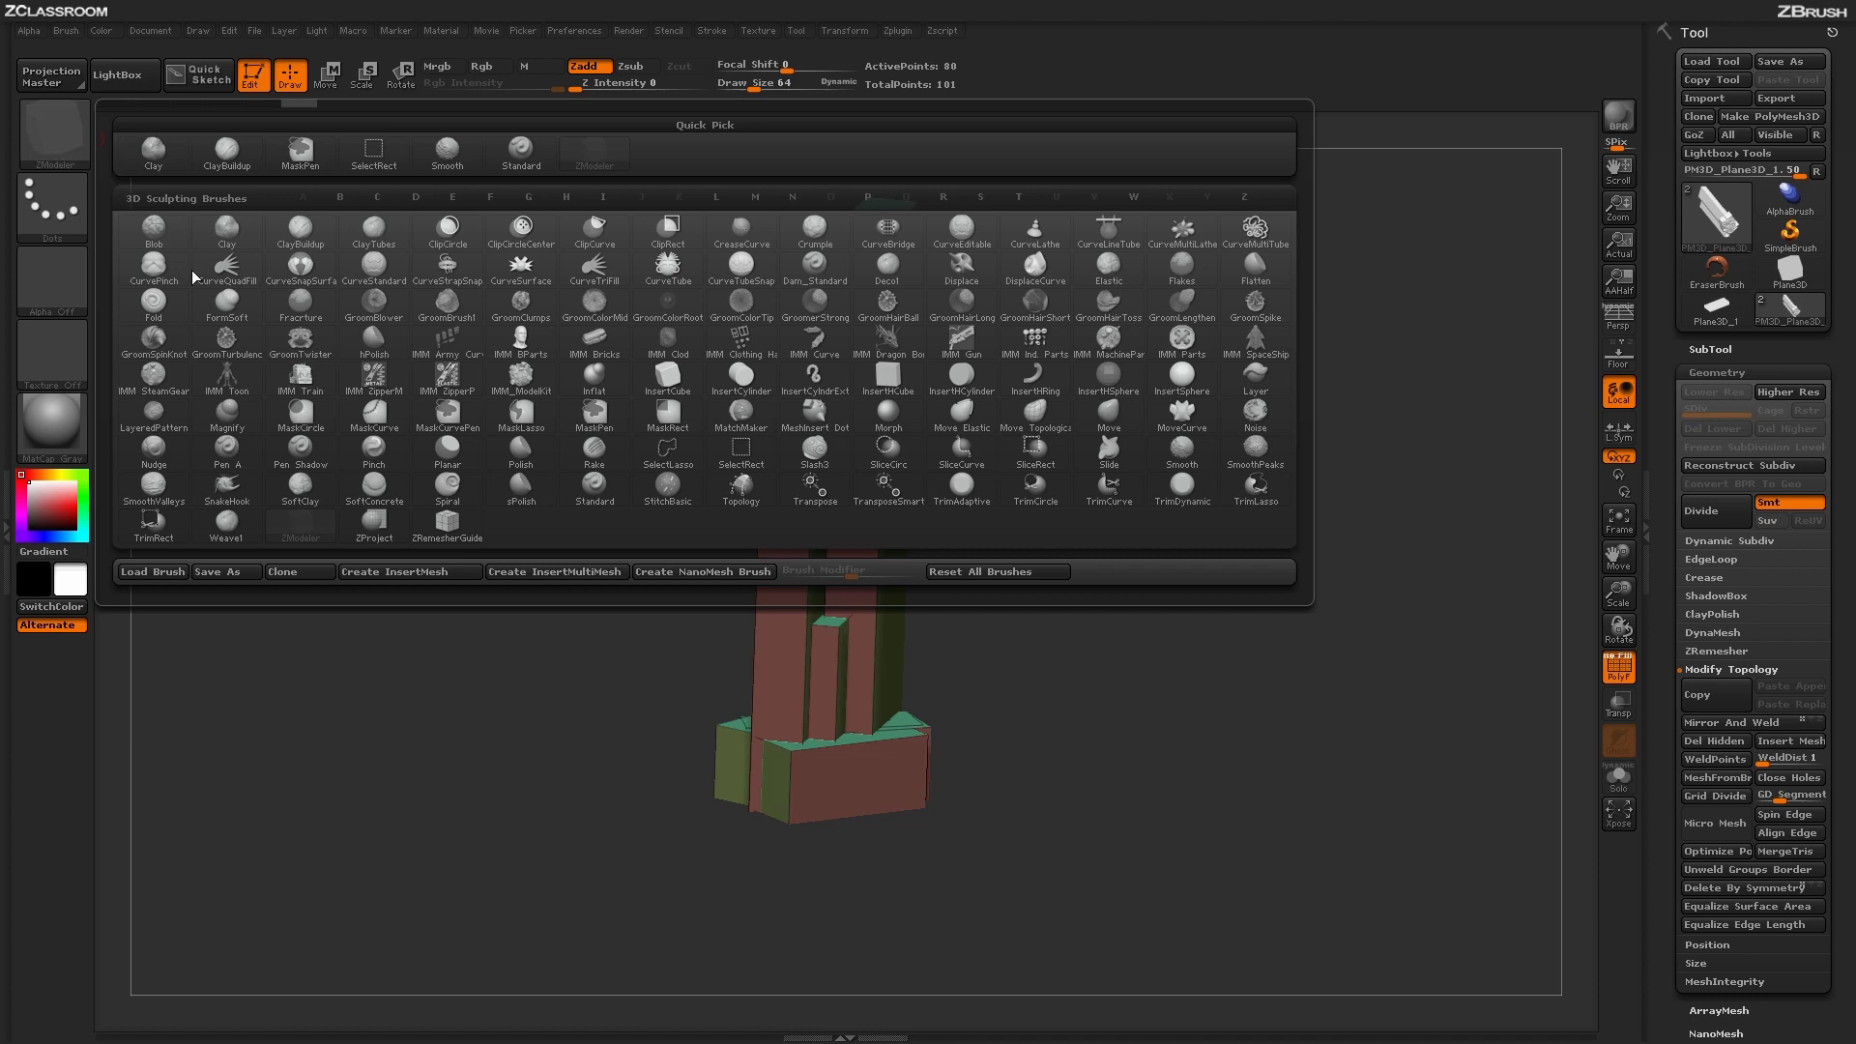
{"action": "left_click", "coordinate": [299, 527]}
{"action": "left_click_drag", "start_coordinate": [1295, 743], "coordinate": [1215, 694]}
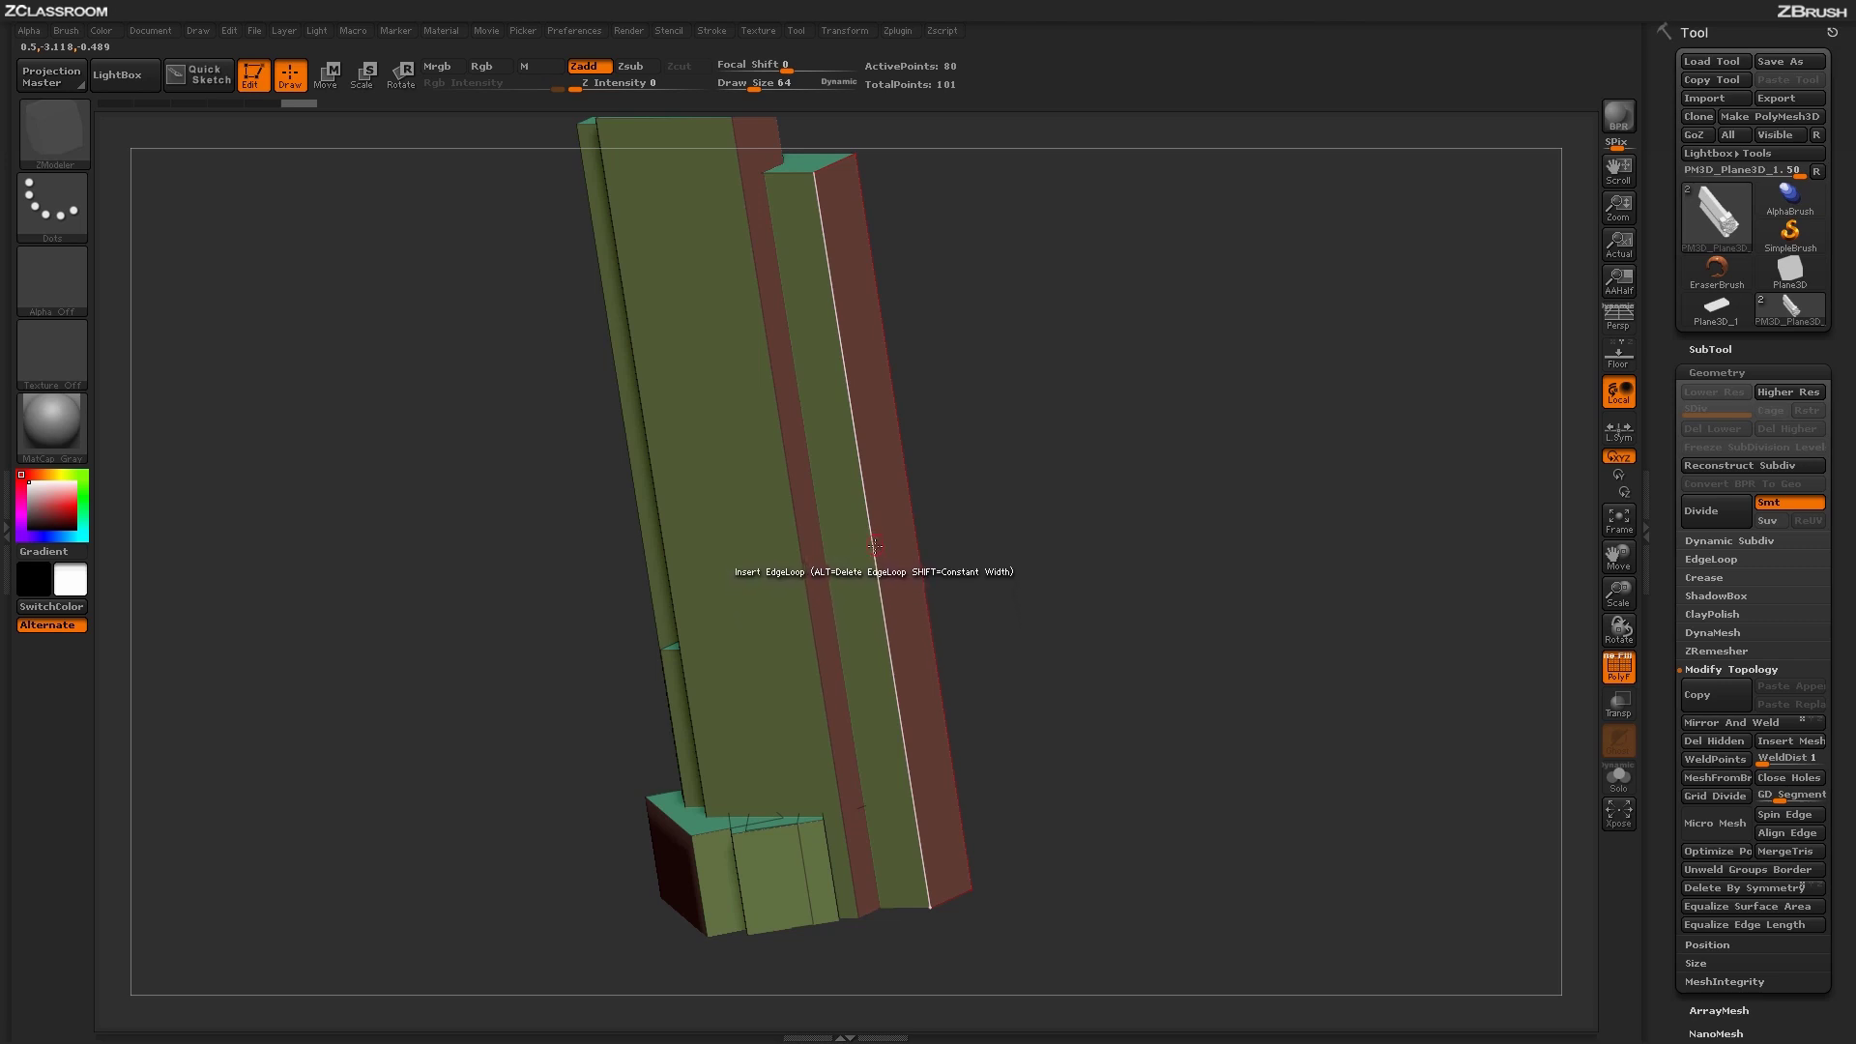
{"action": "left_click", "coordinate": [852, 419]}
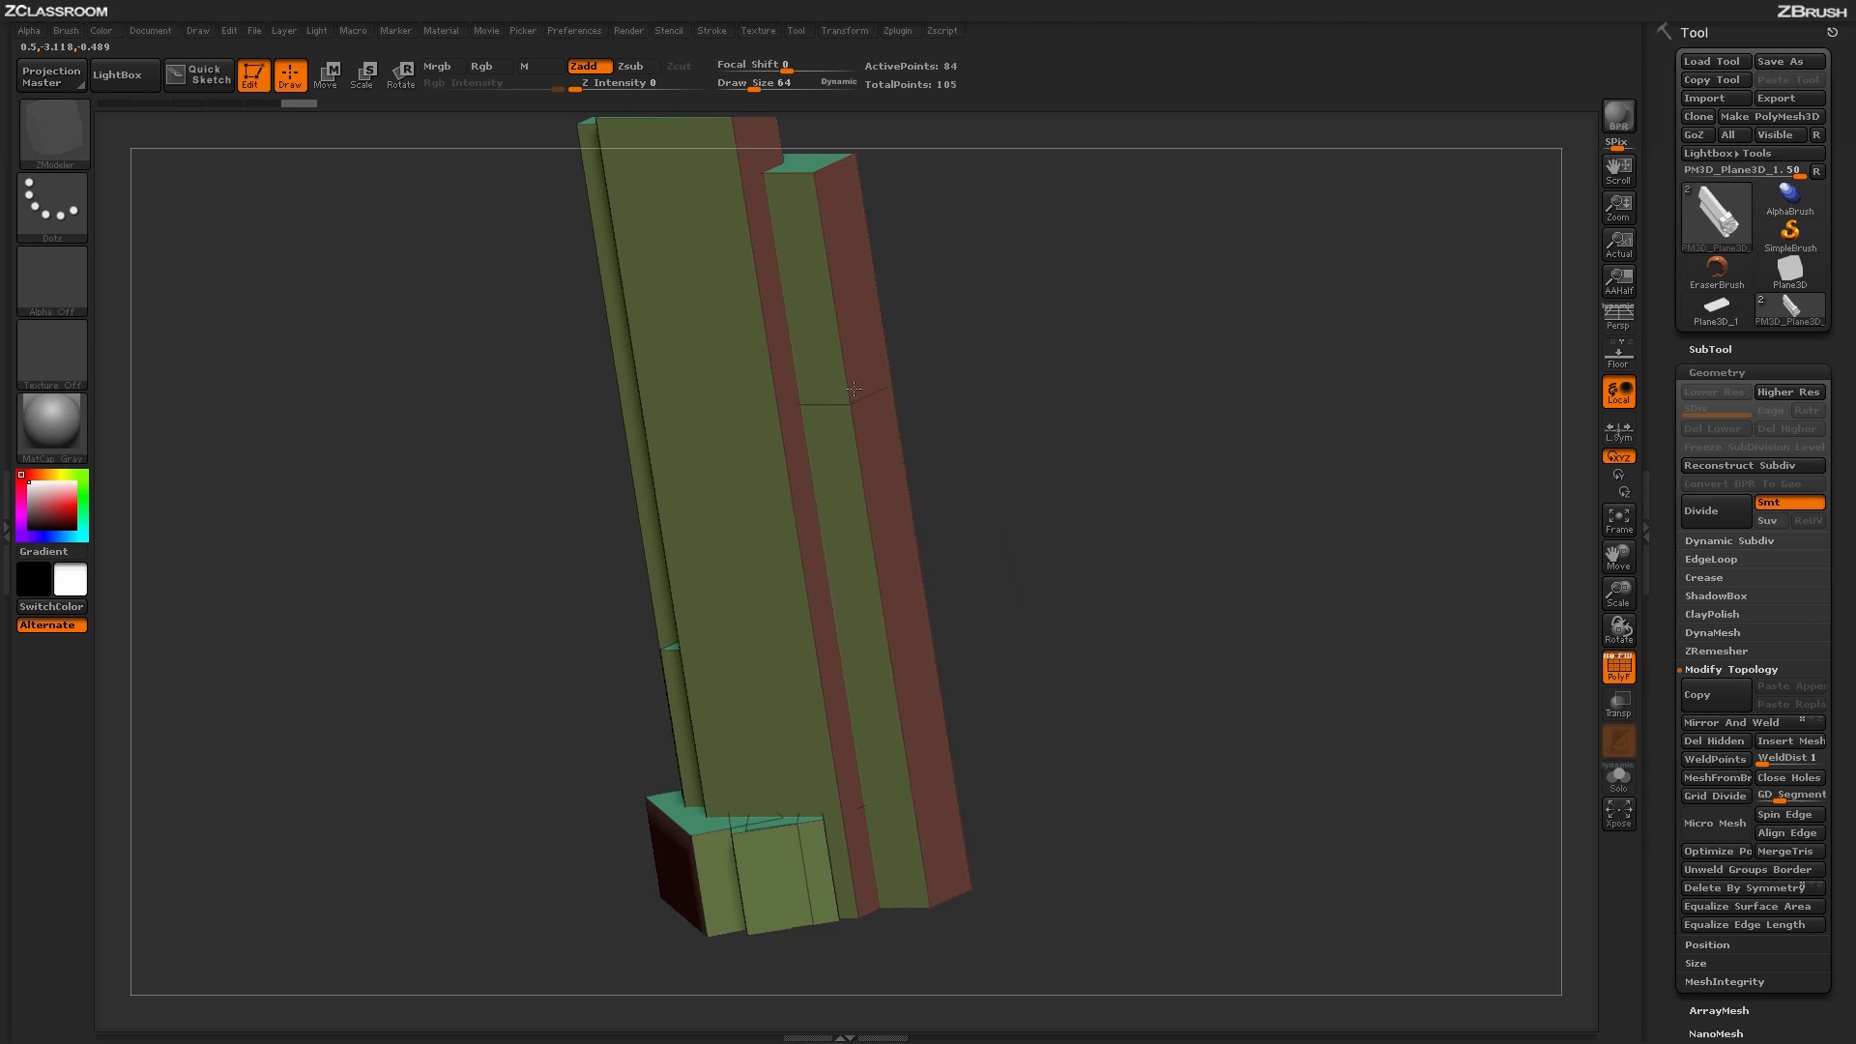
{"action": "left_click", "coordinate": [895, 721]}
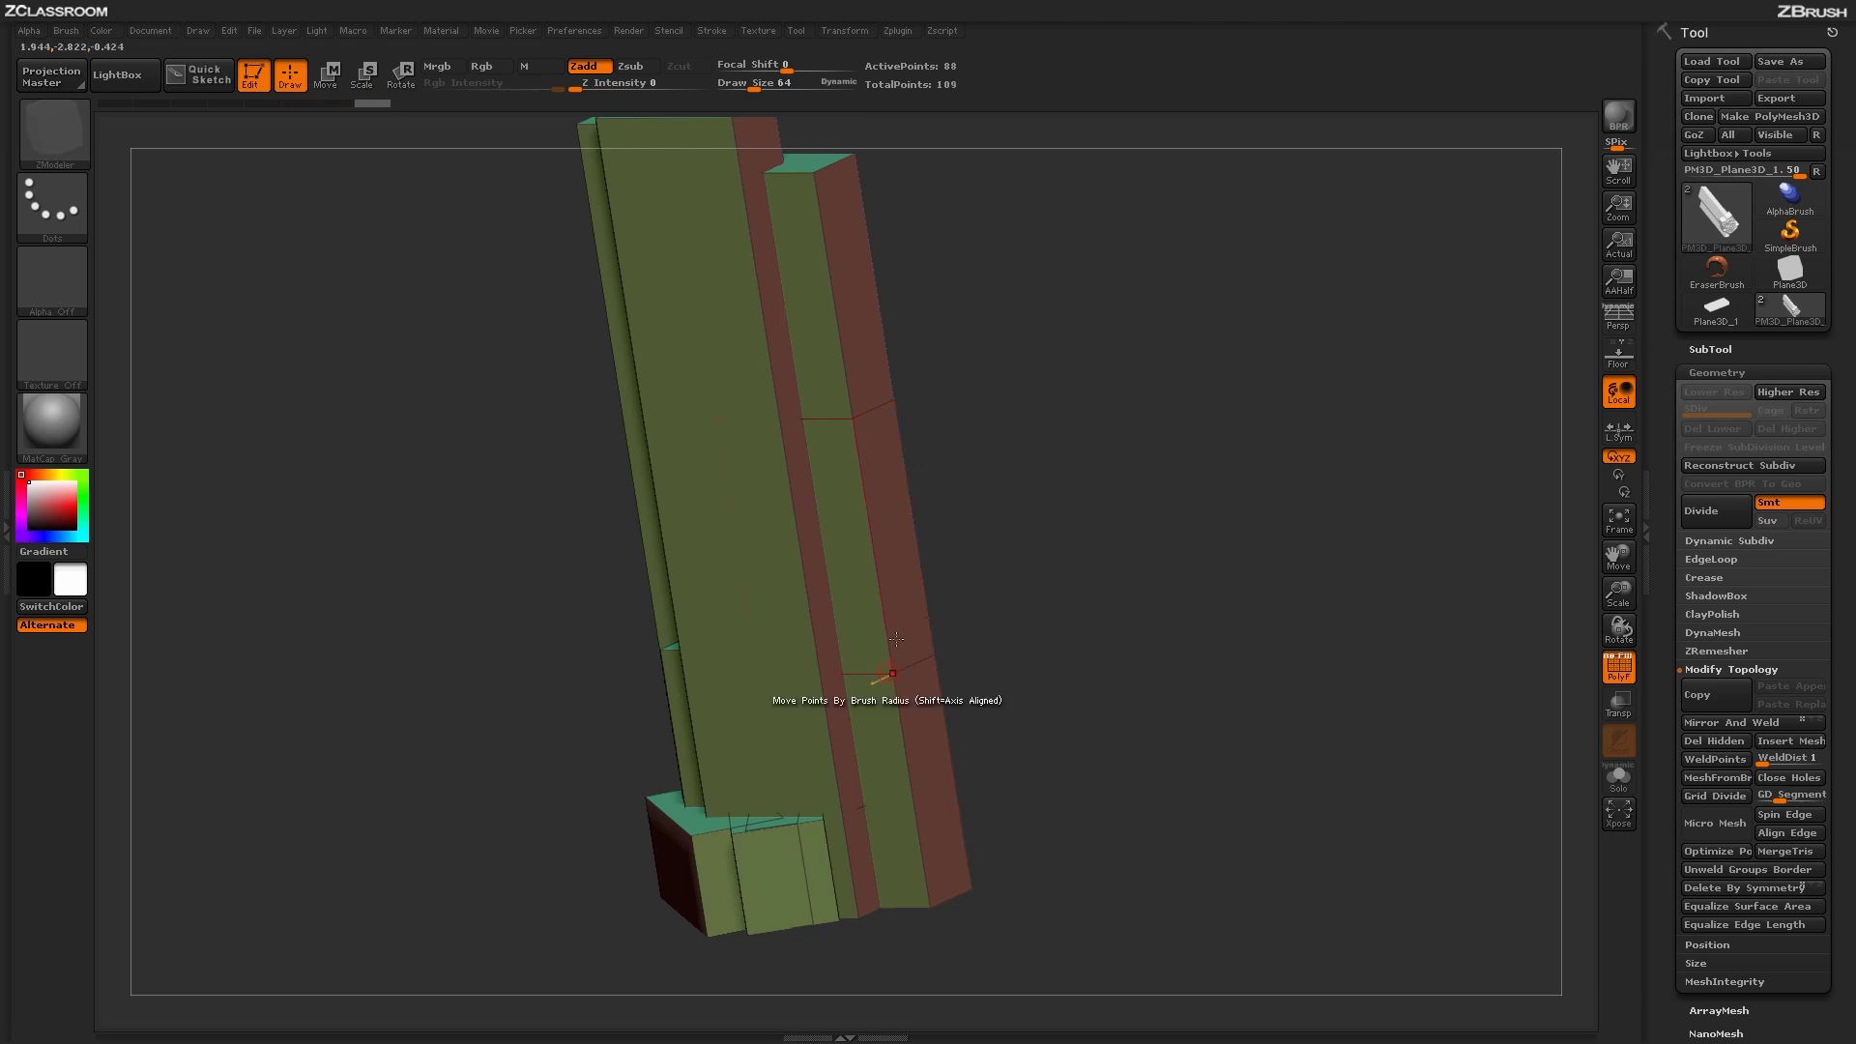
Step: Insert two horizontal edge loops and a vertical one near the side edge of the wide central tower
{"action": "left_click_drag", "start_coordinate": [977, 419], "coordinate": [1072, 429]}
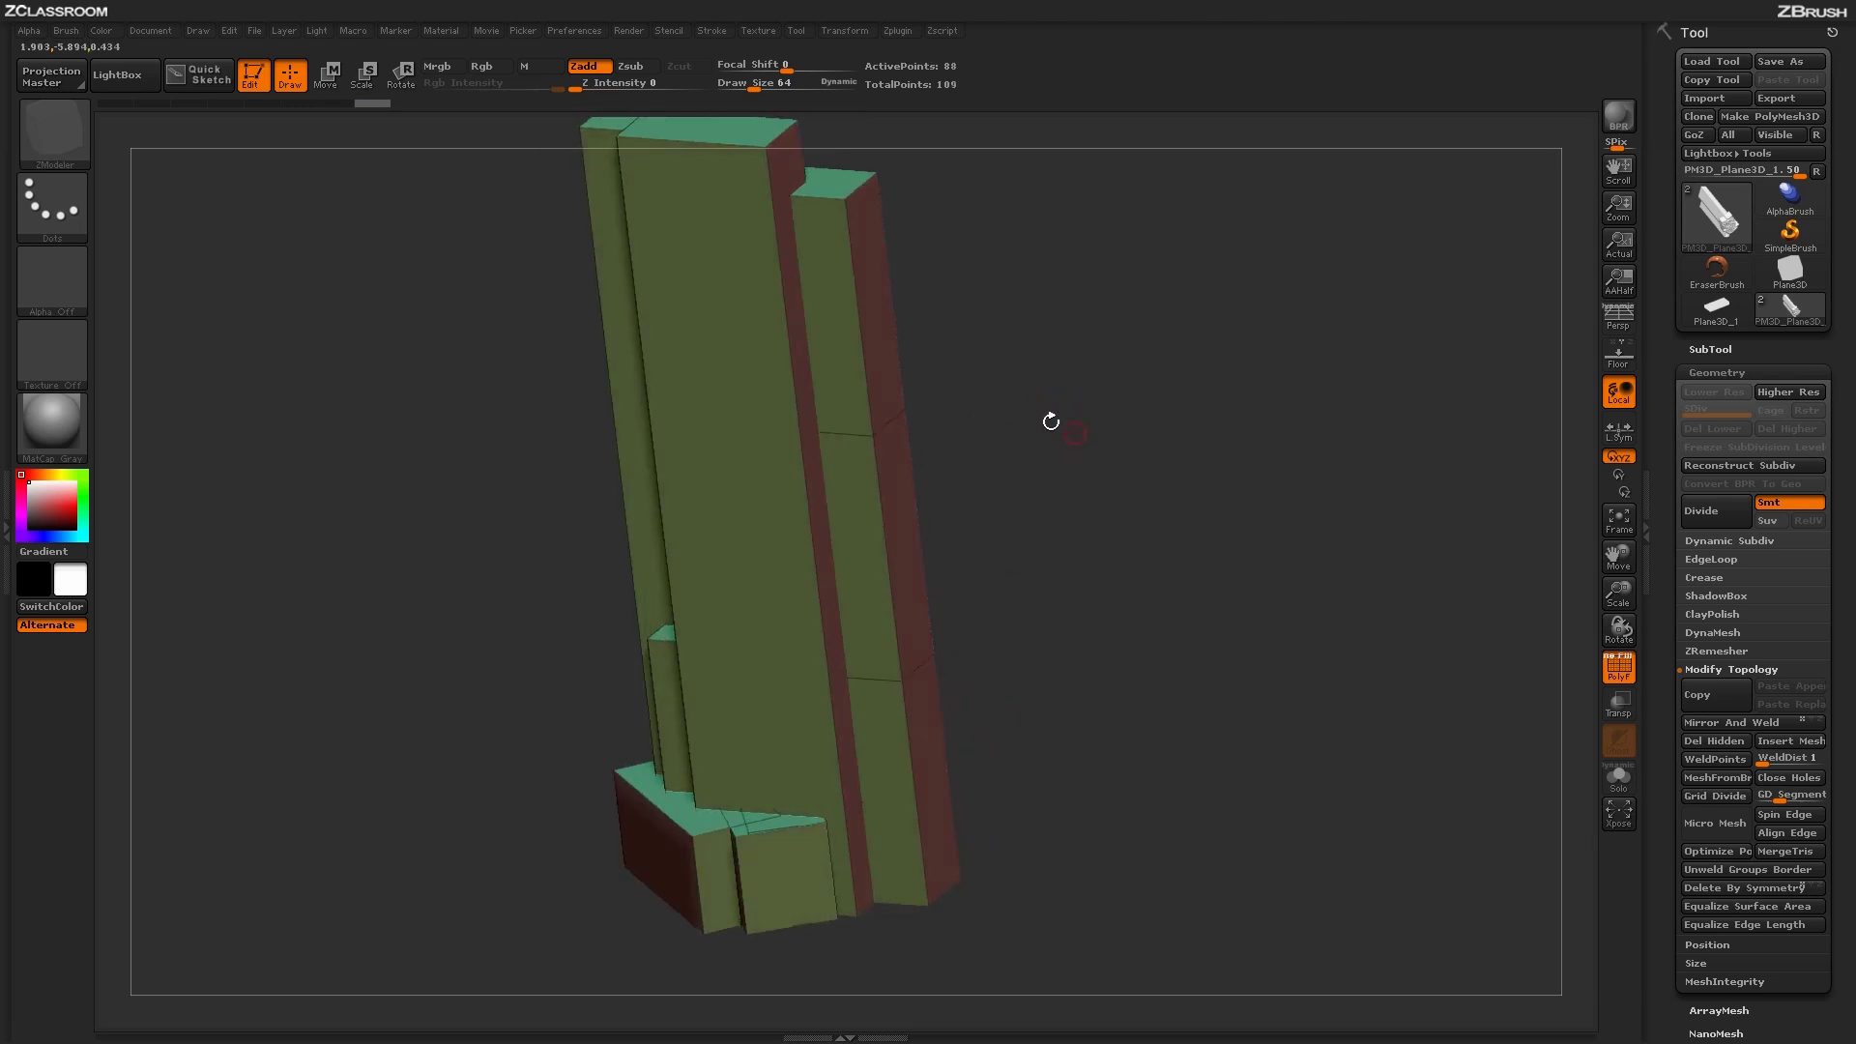
{"action": "left_click", "coordinate": [831, 469]}
{"action": "left_click_drag", "start_coordinate": [970, 377], "coordinate": [1060, 357]}
{"action": "left_click", "coordinate": [746, 547]}
{"action": "left_click", "coordinate": [646, 523]}
Step: Add two more horizontal edge loops to the central tower, one near the top and one in the lower part
{"action": "left_click_drag", "start_coordinate": [1014, 301], "coordinate": [1006, 387]}
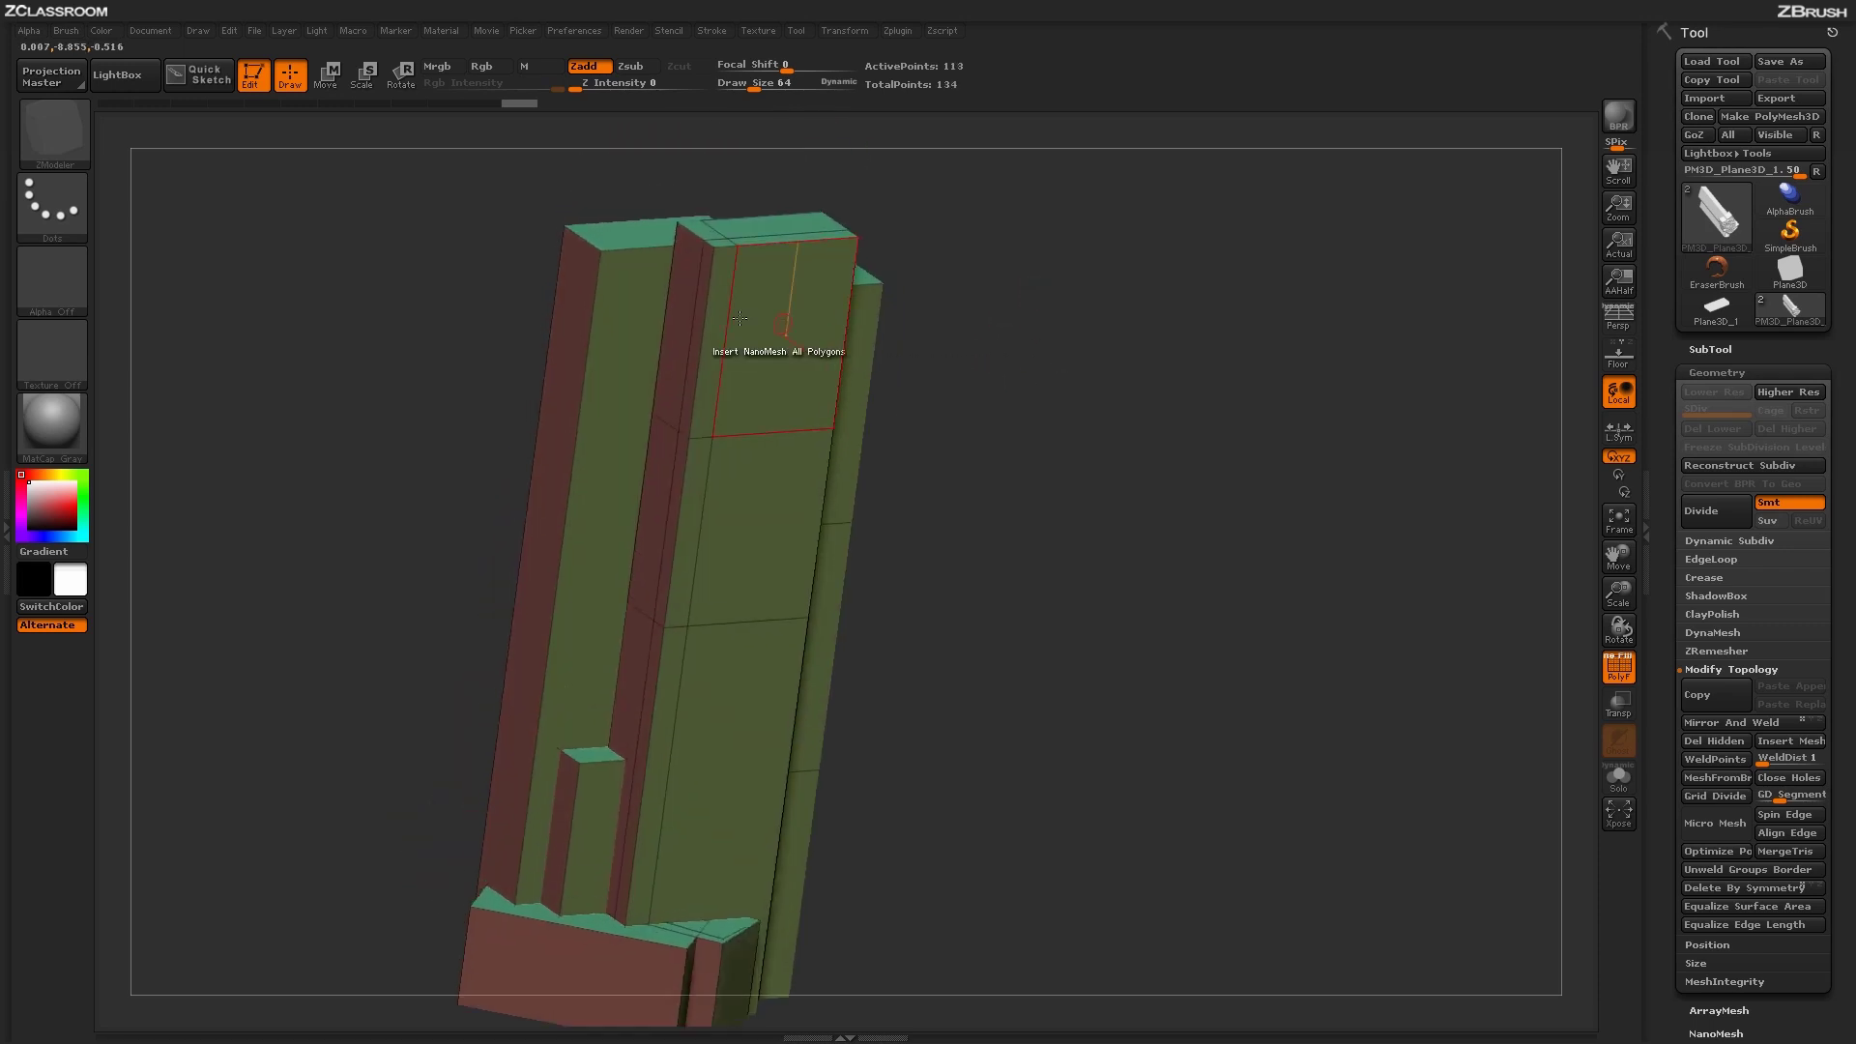
{"action": "left_click", "coordinate": [725, 309]}
{"action": "left_click", "coordinate": [671, 753]}
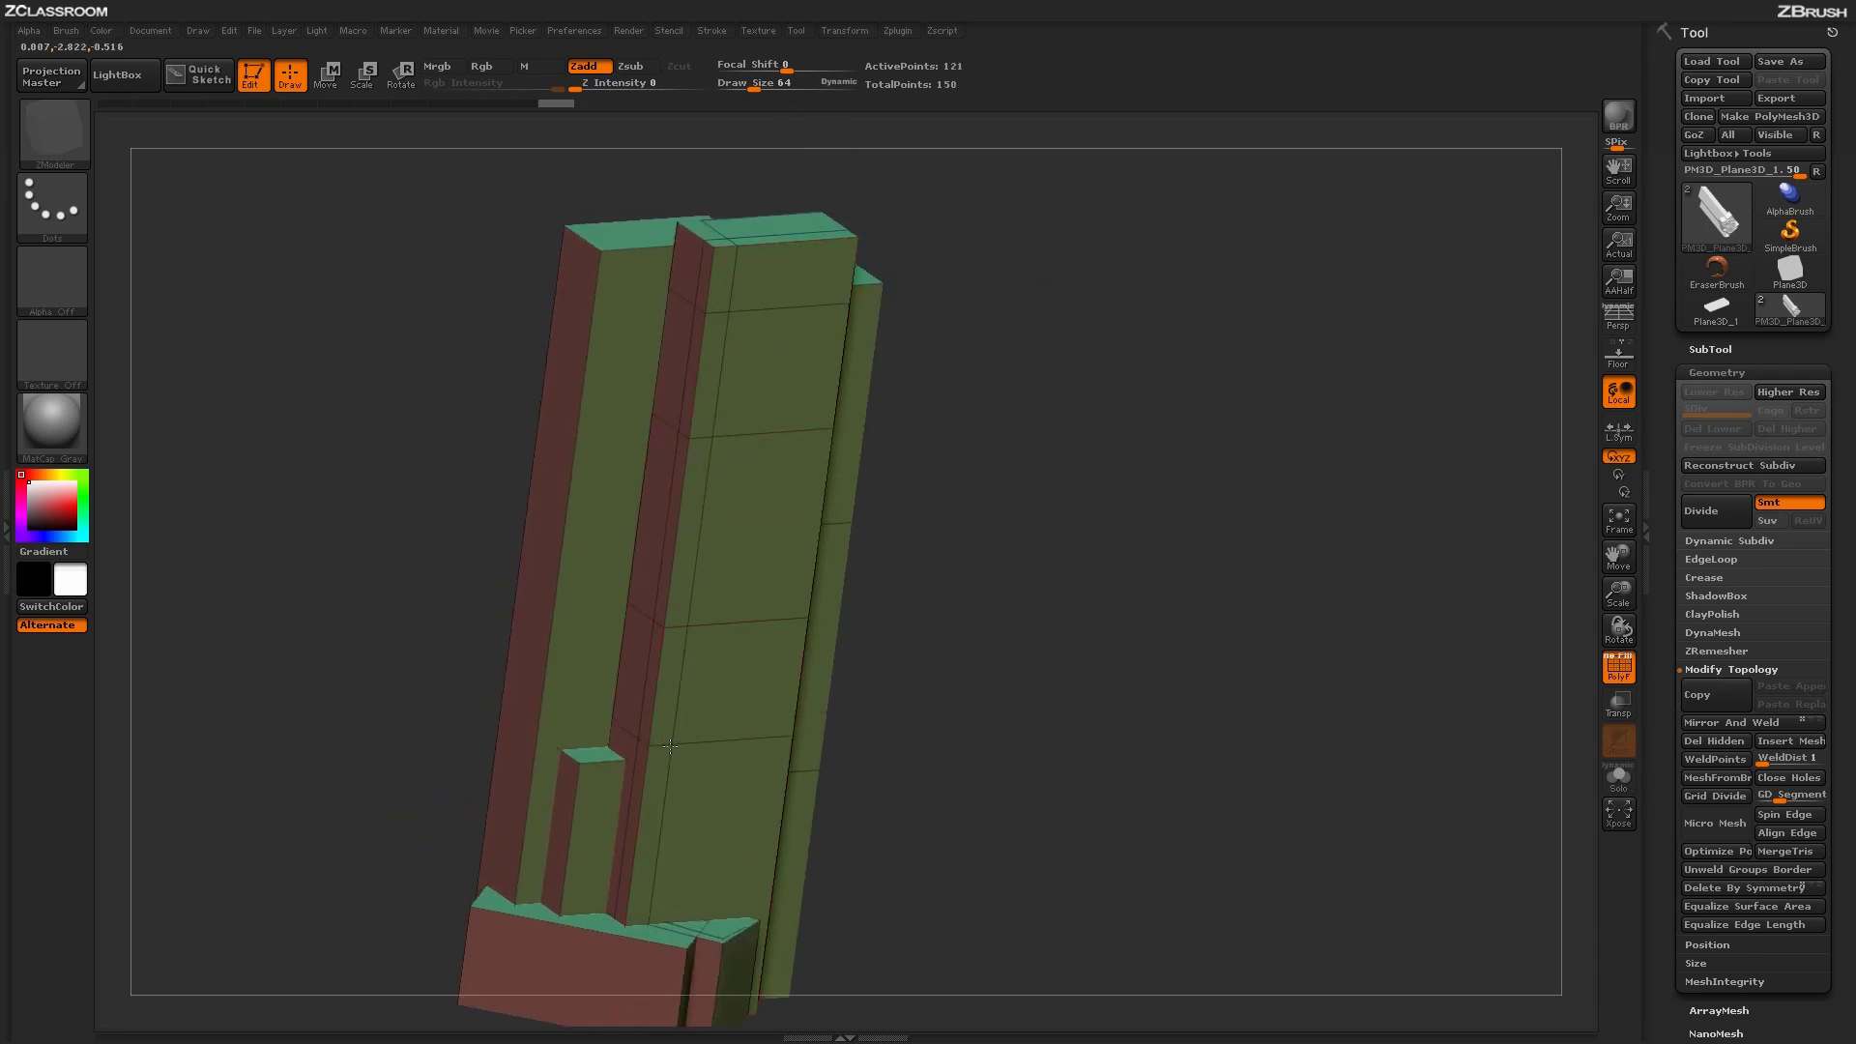
{"action": "left_click_drag", "start_coordinate": [998, 563], "coordinate": [1090, 551]}
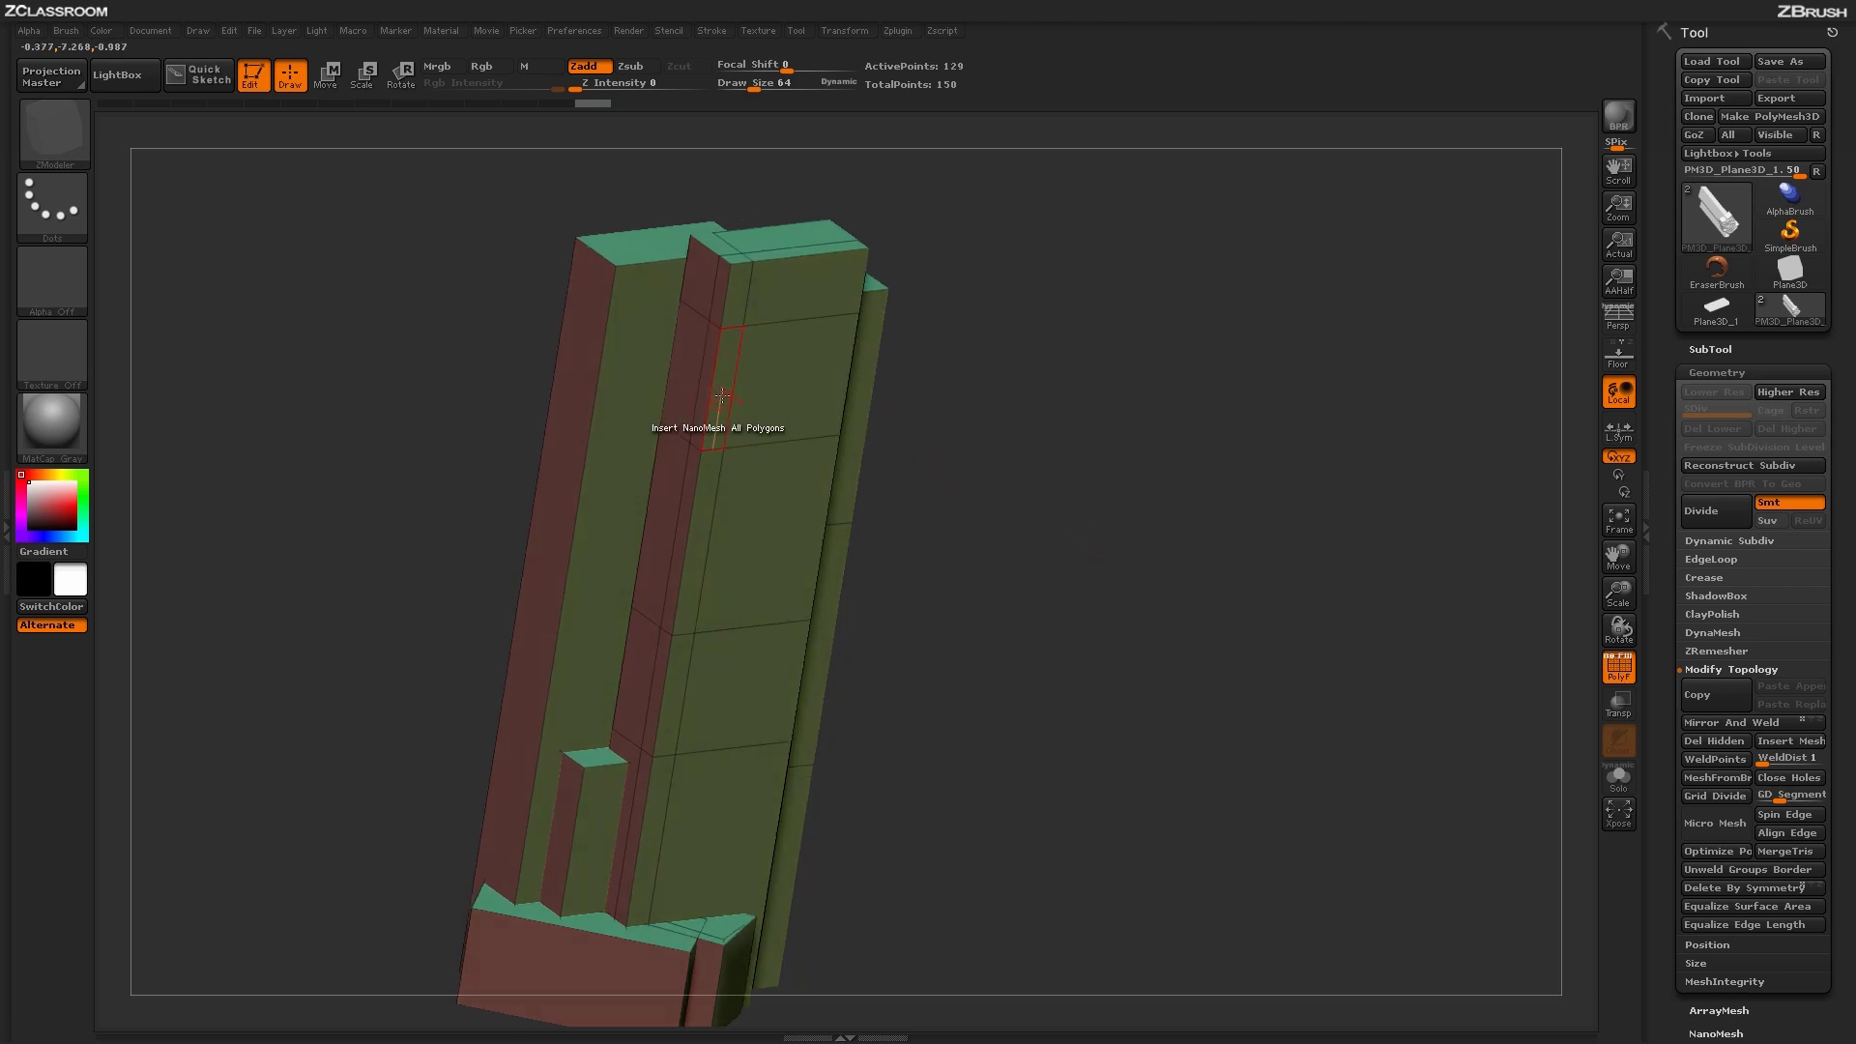
Step: Set the polygon action to QMesh on a single poly and push two corner panels of the central tower inward as recesses
{"action": "key", "text": "space"}
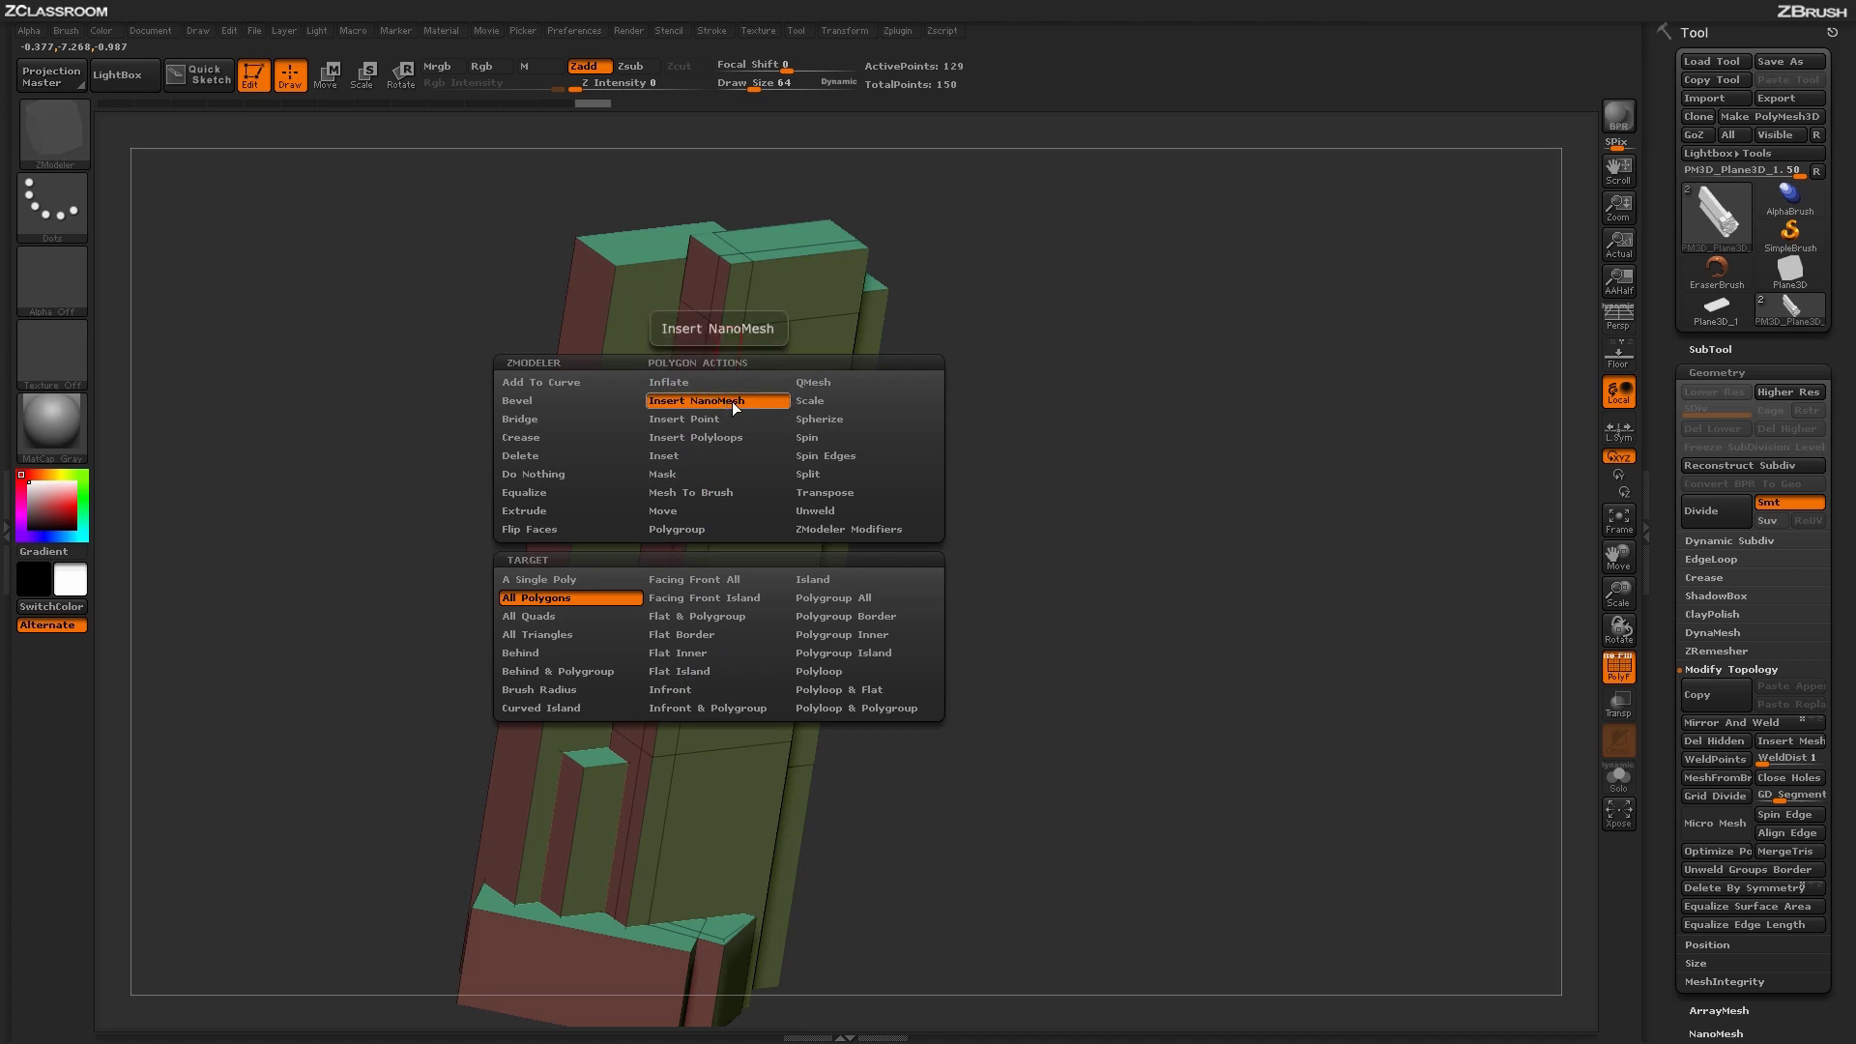
{"action": "left_click", "coordinate": [818, 383]}
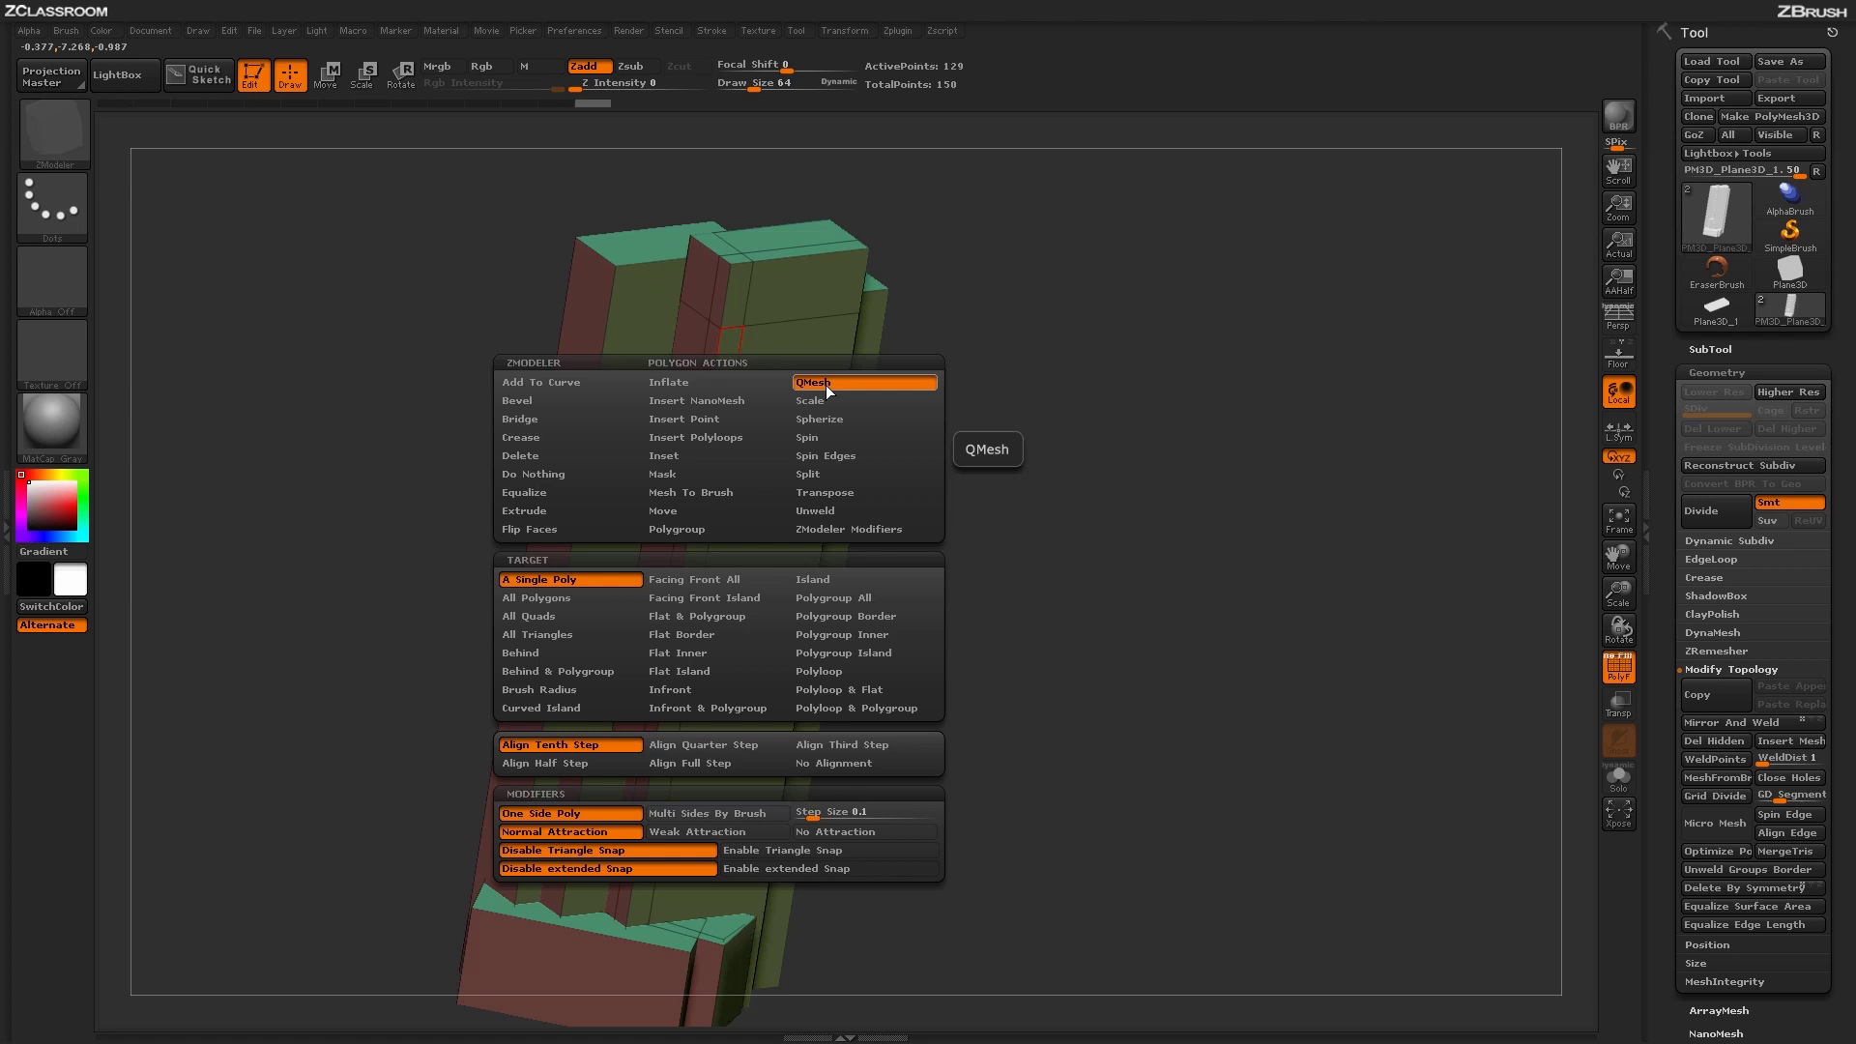
{"action": "left_click_drag", "start_coordinate": [1111, 526], "coordinate": [1088, 539]}
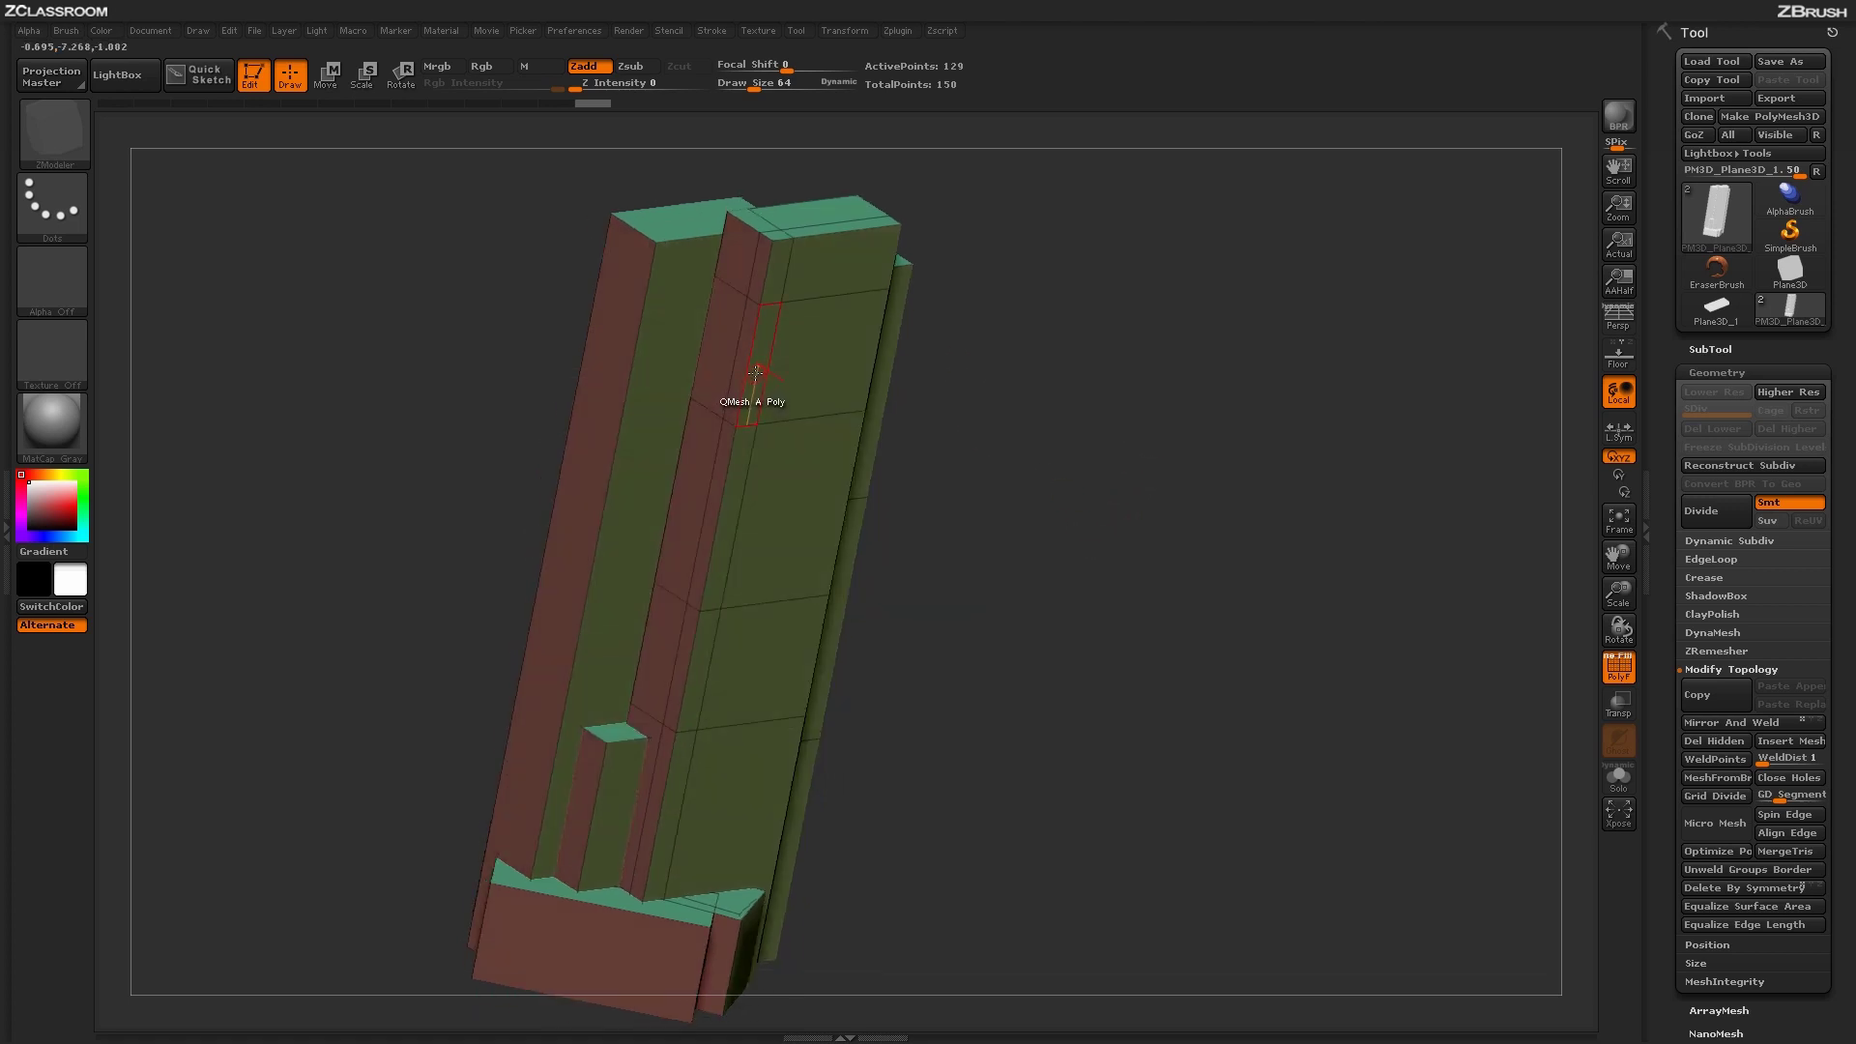
{"action": "left_click", "coordinate": [755, 372]}
{"action": "left_click", "coordinate": [692, 669]}
{"action": "left_click_drag", "start_coordinate": [1085, 609], "coordinate": [1110, 580]}
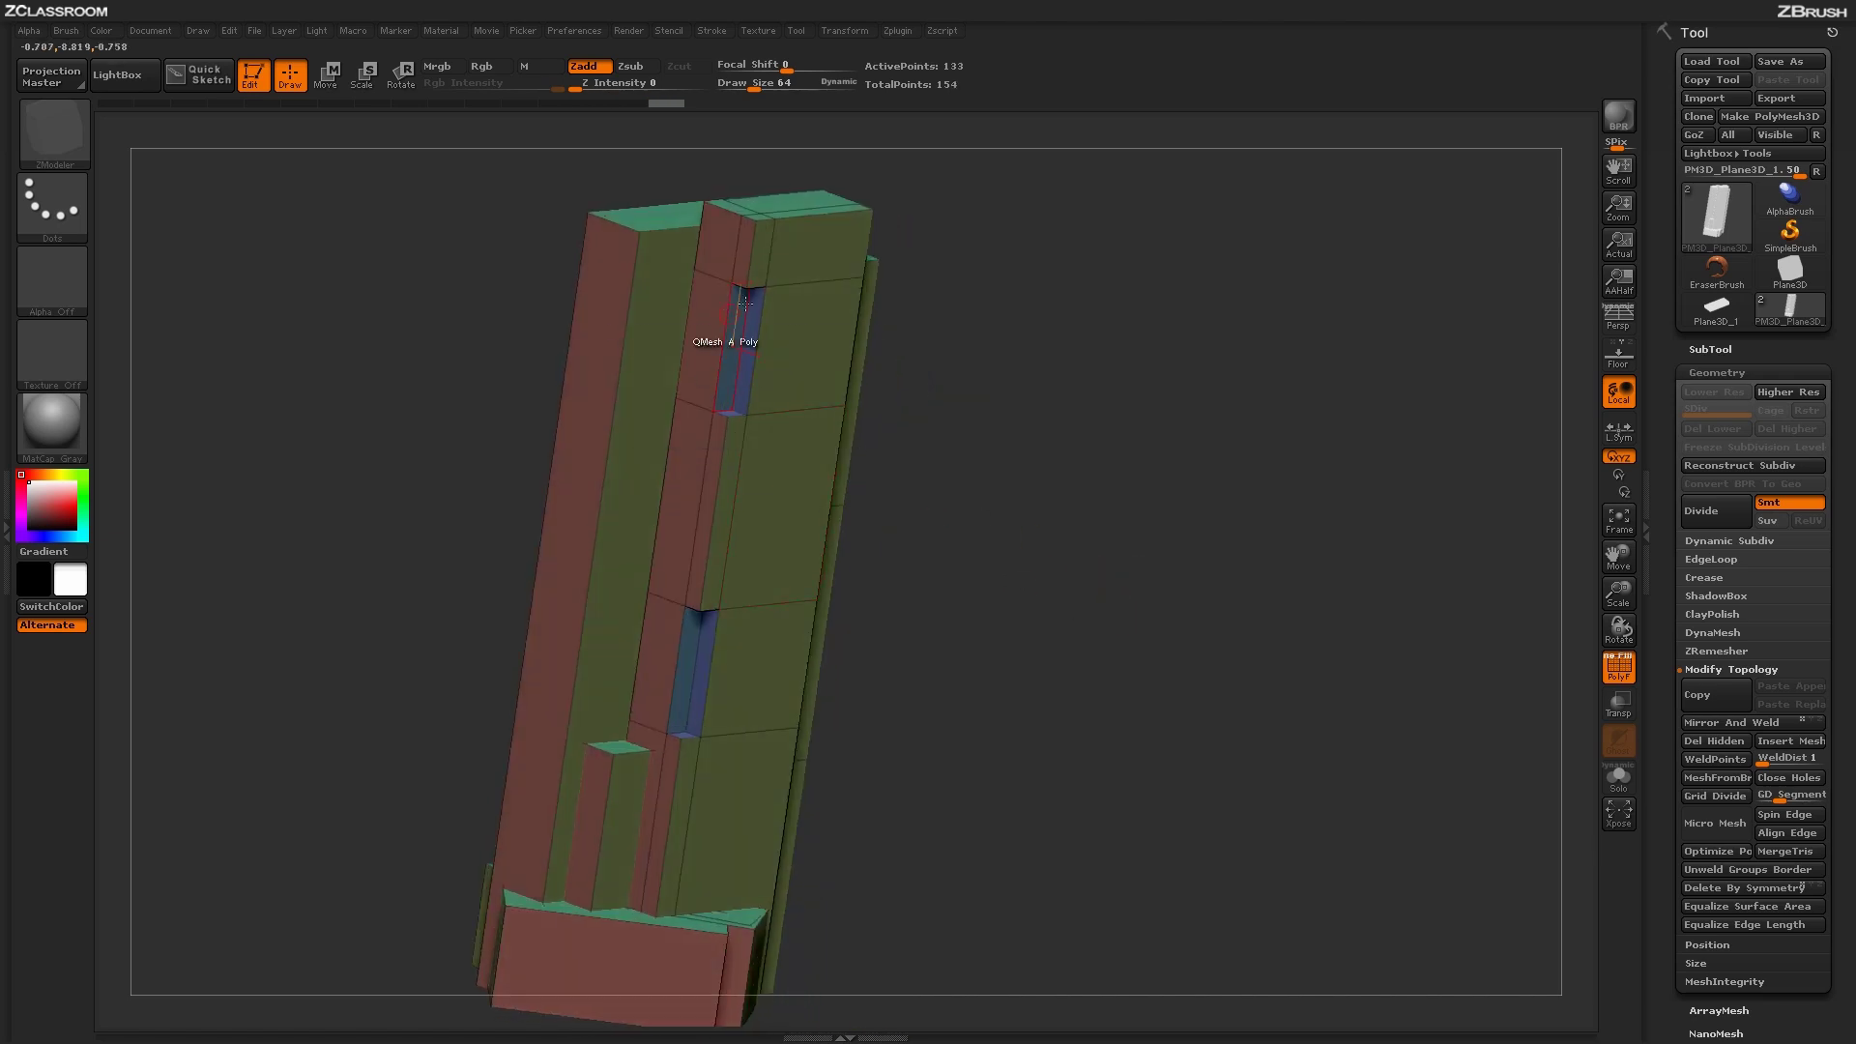
Step: Insert edge loops near the borders of the central tower's roof
{"action": "left_click_drag", "start_coordinate": [937, 584], "coordinate": [1156, 648]}
{"action": "left_click", "coordinate": [877, 437]}
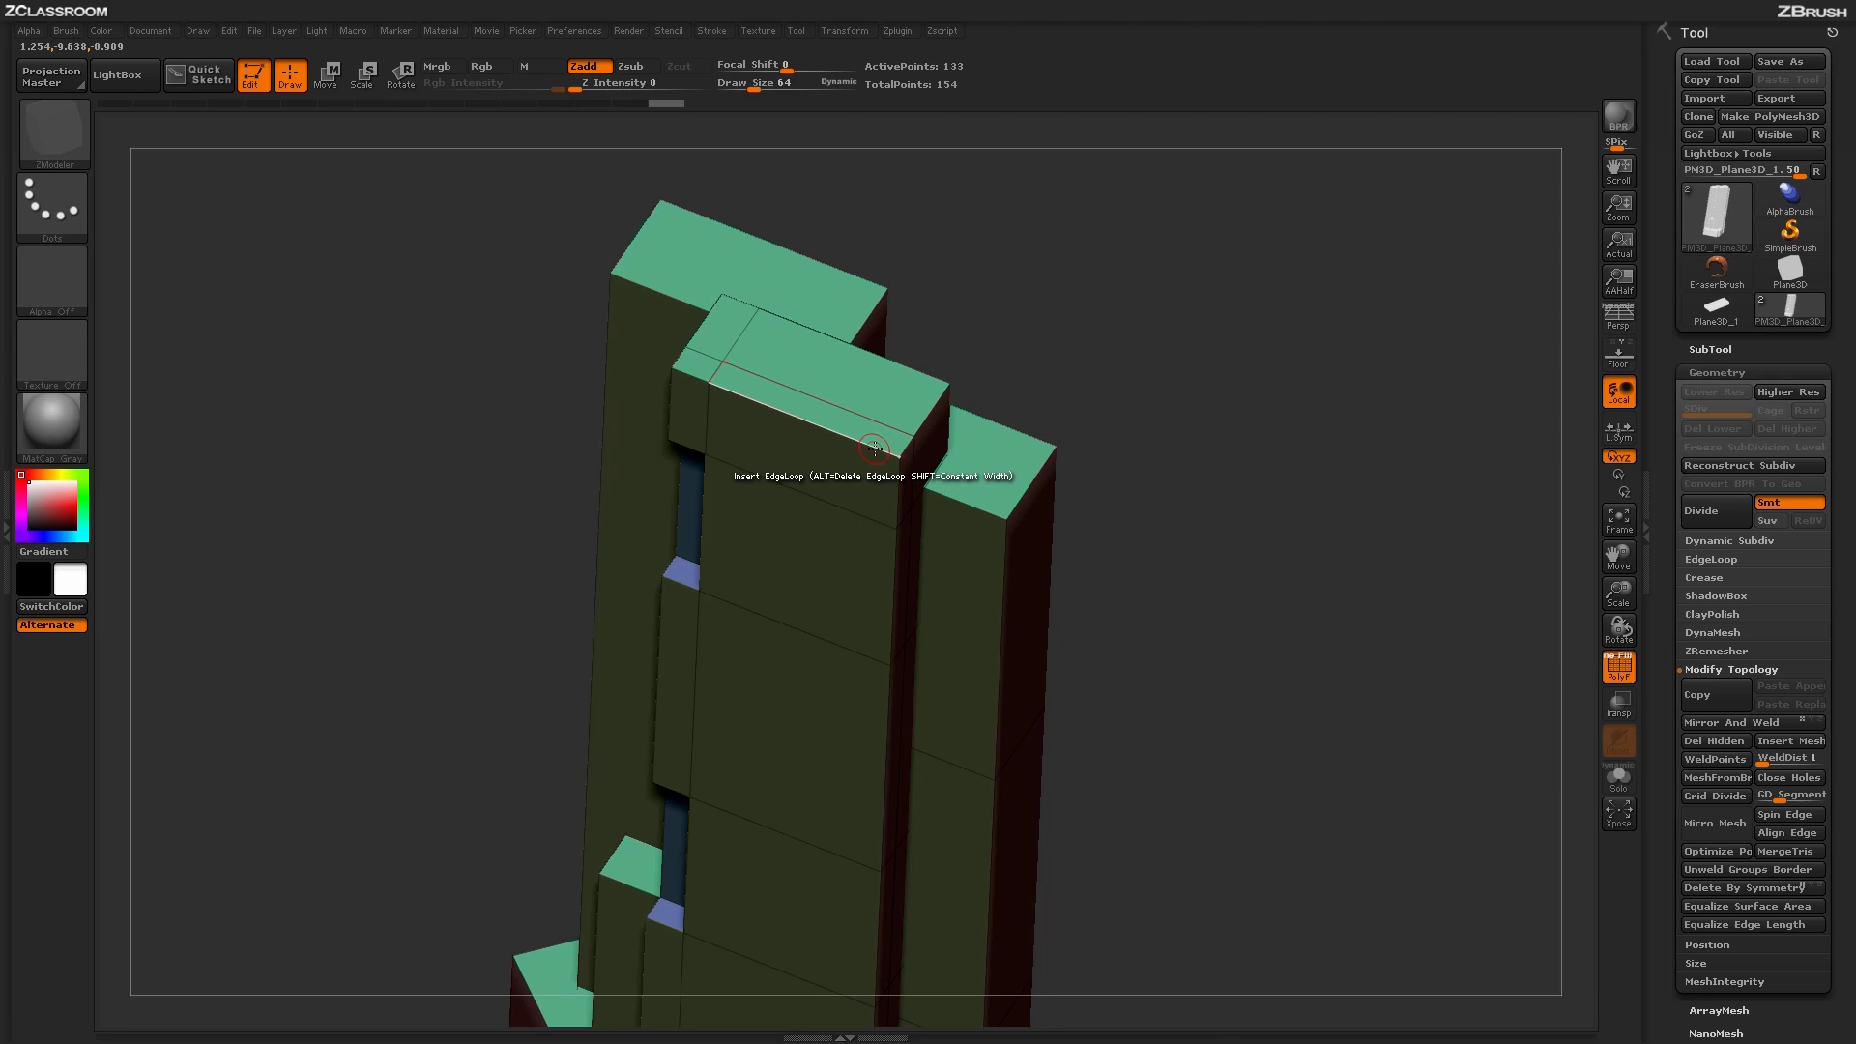
{"action": "left_click_drag", "start_coordinate": [1066, 297], "coordinate": [918, 378]}
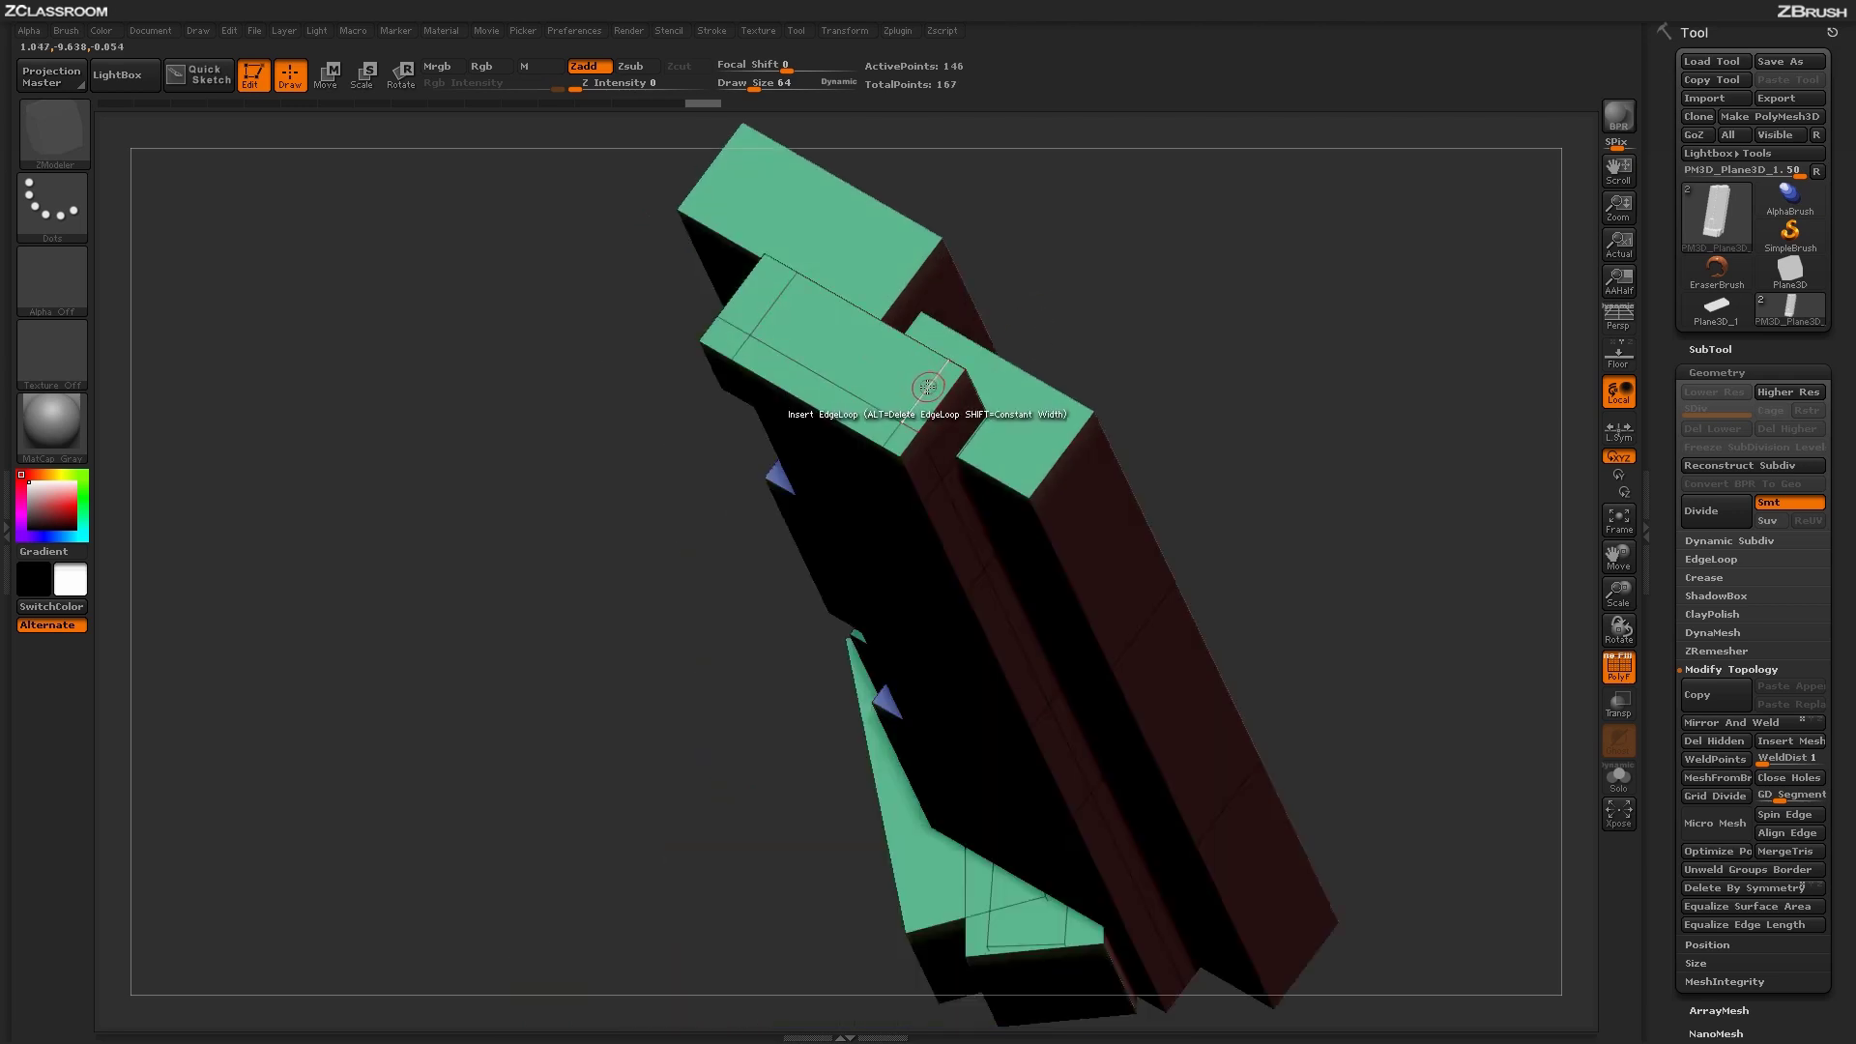
{"action": "left_click_drag", "start_coordinate": [1077, 216], "coordinate": [859, 354]}
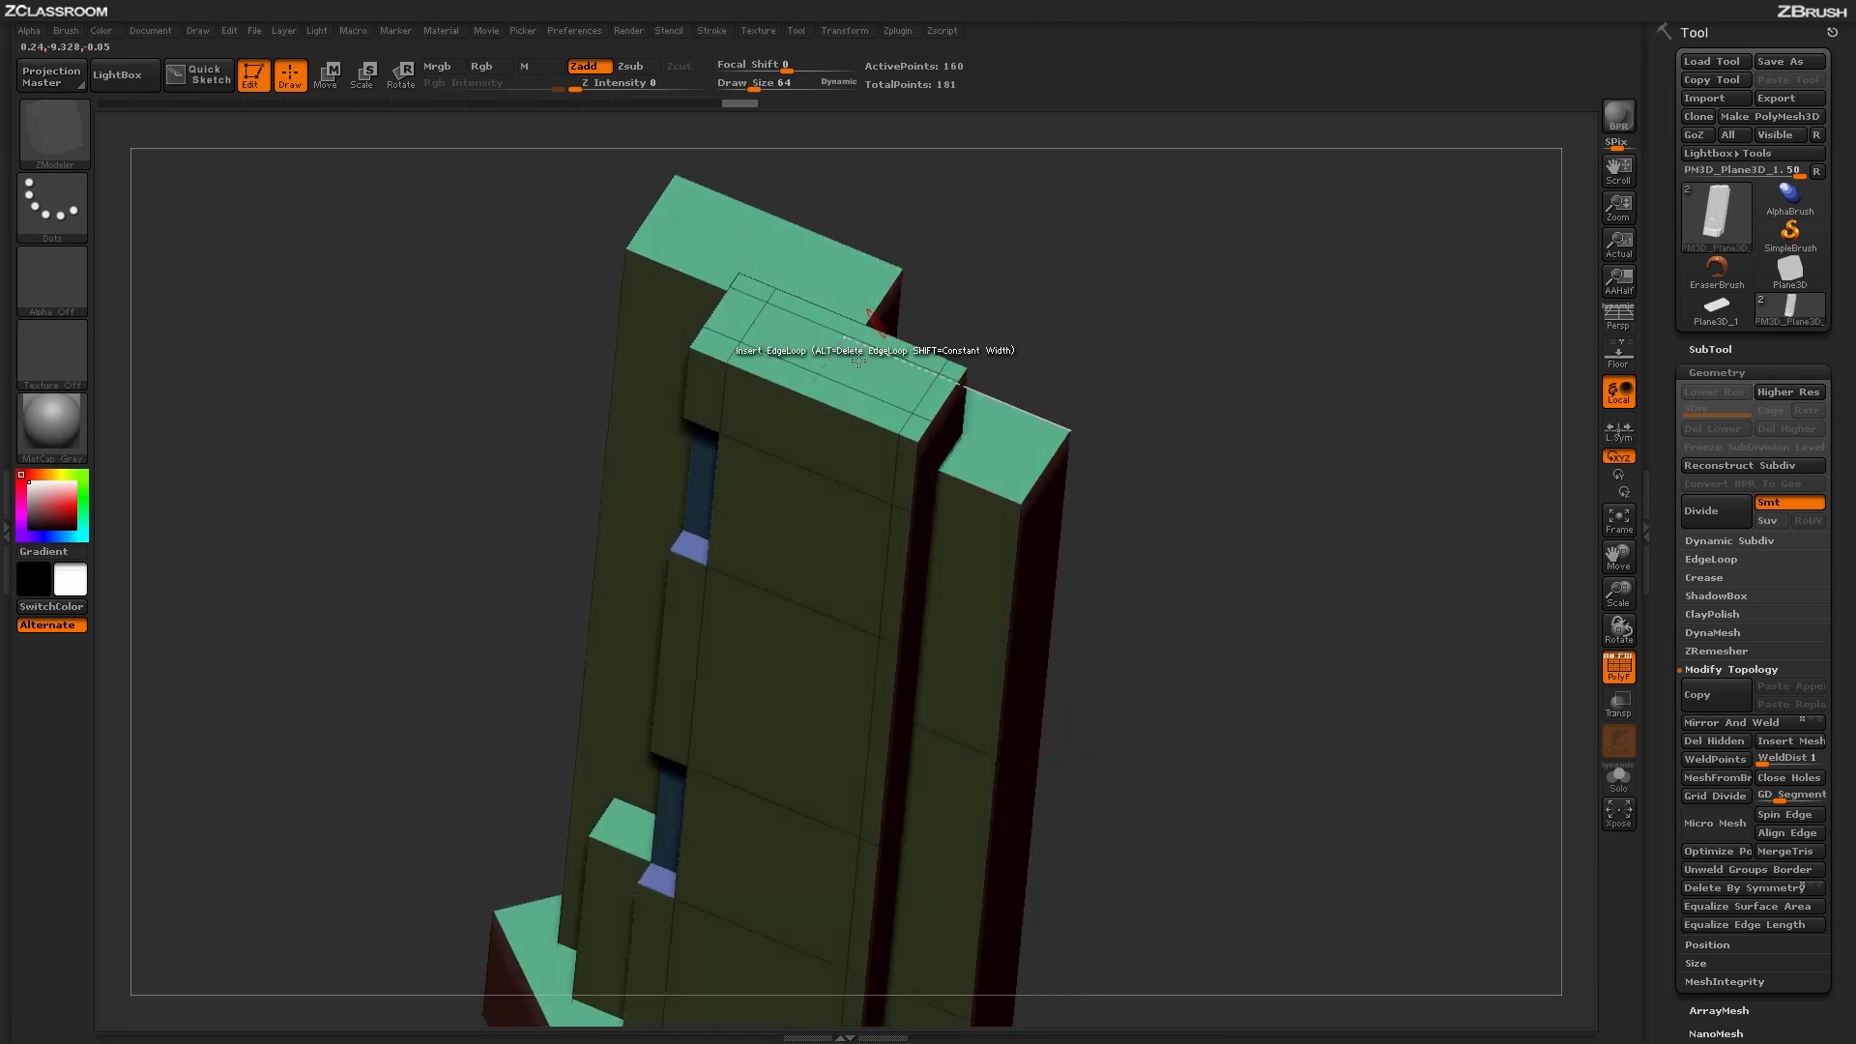
Step: QMesh the inner roof polygons of the central tower down into a recess and raise a small block at one end
{"action": "left_click_drag", "start_coordinate": [1212, 454], "coordinate": [1257, 309]}
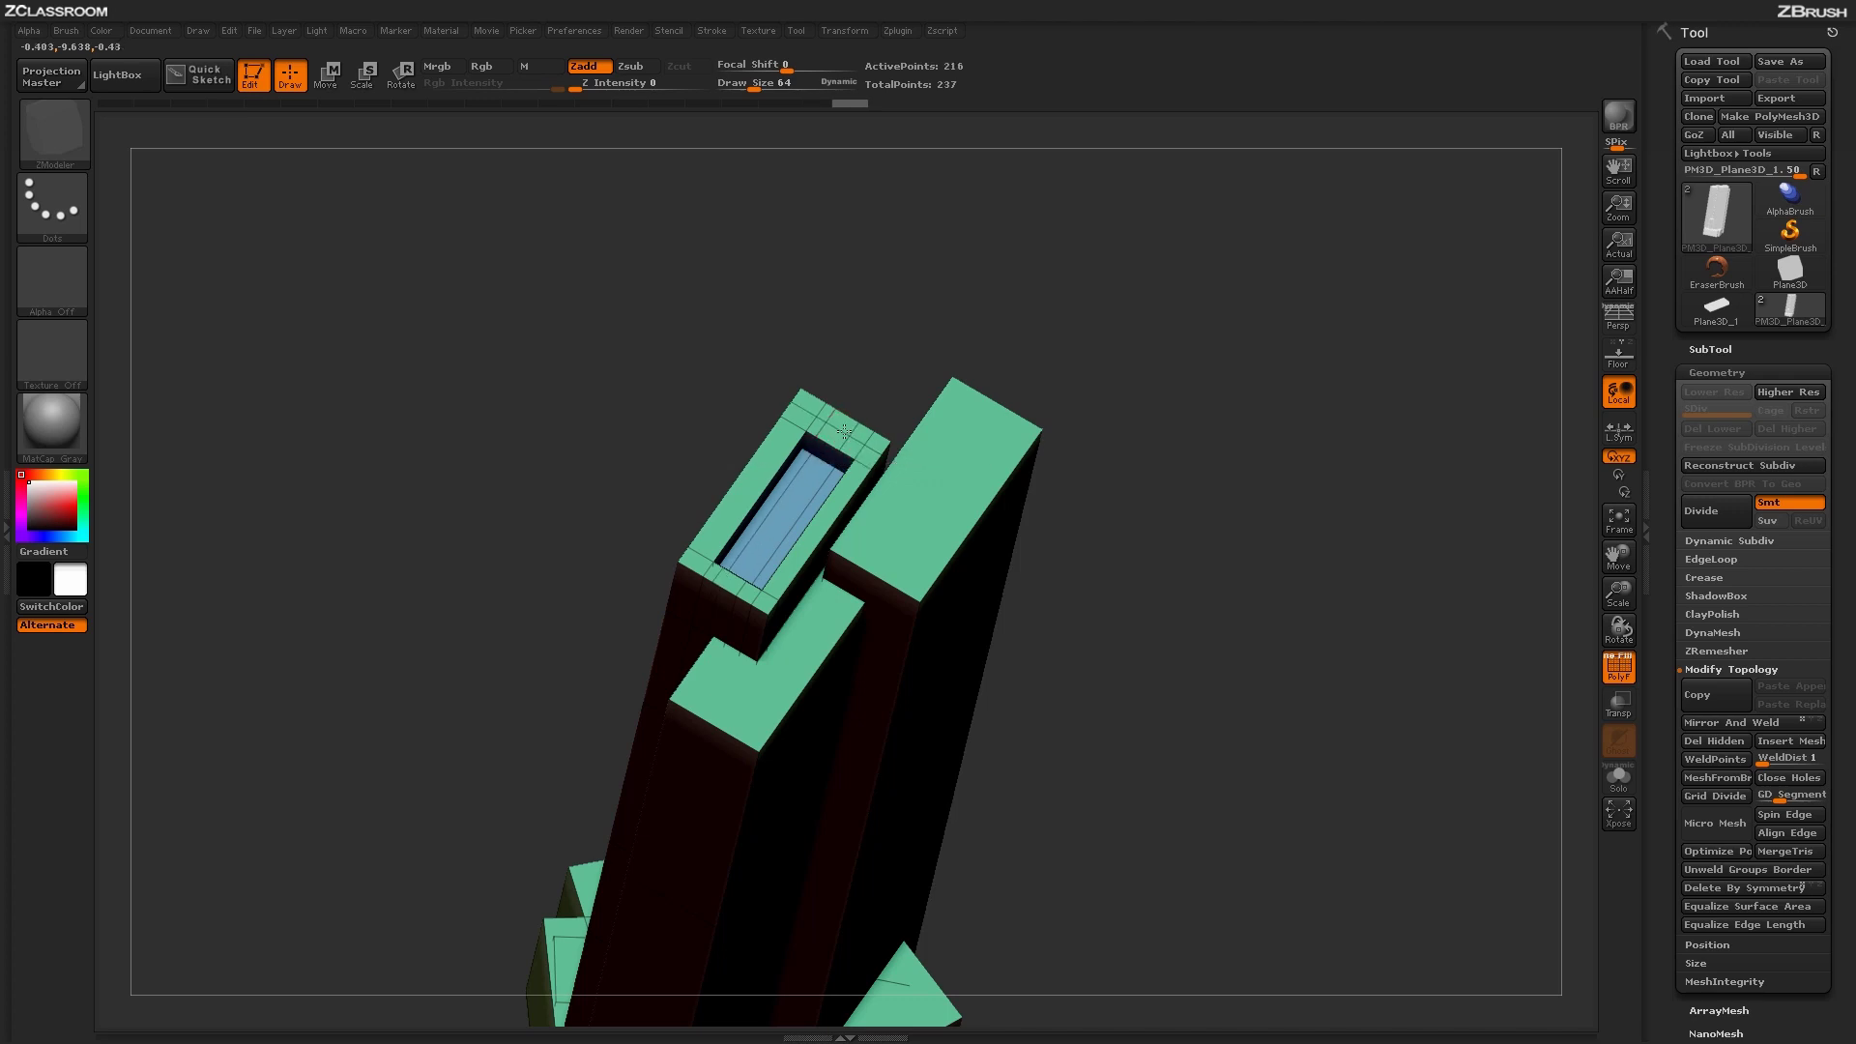
{"action": "right_click_drag", "start_coordinate": [839, 418], "coordinate": [1035, 370]}
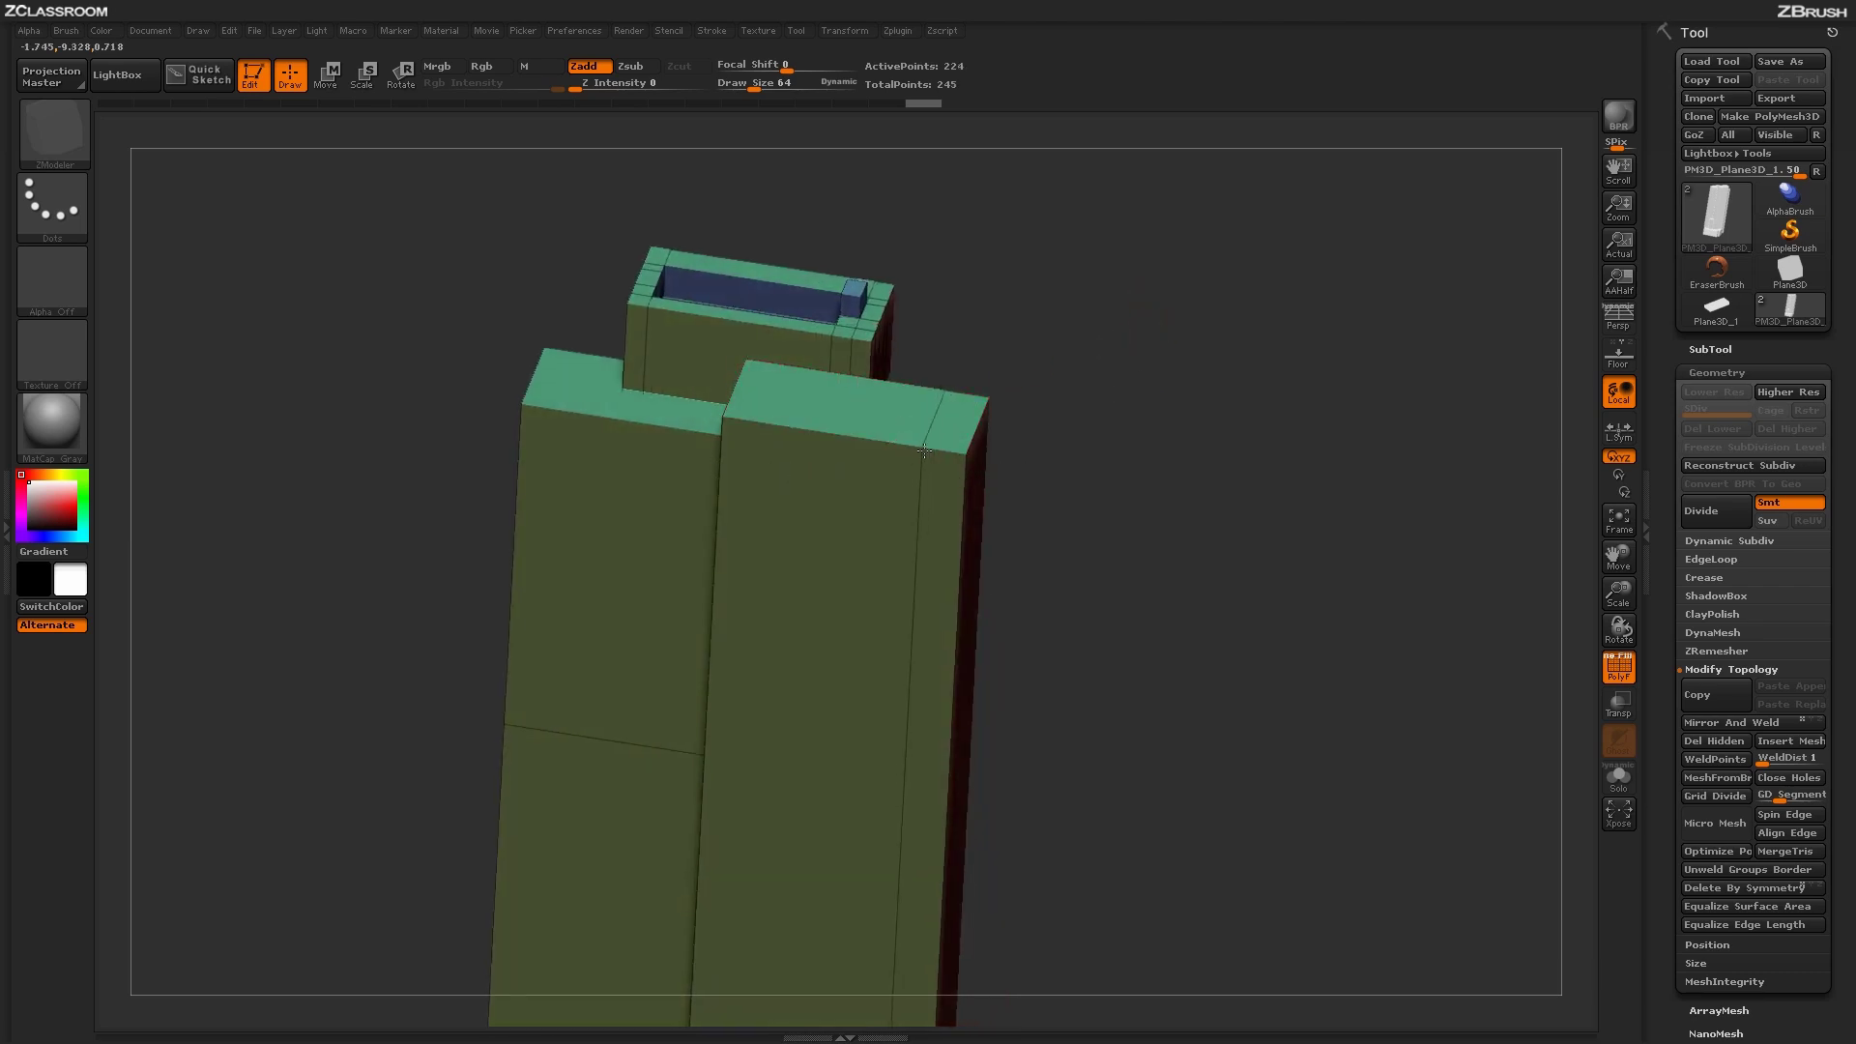
Step: Insert edge loops near the ends and along the length of the second tall tower's roof
{"action": "left_click", "coordinate": [744, 453]}
{"action": "right_click_drag", "start_coordinate": [744, 452], "coordinate": [926, 468]}
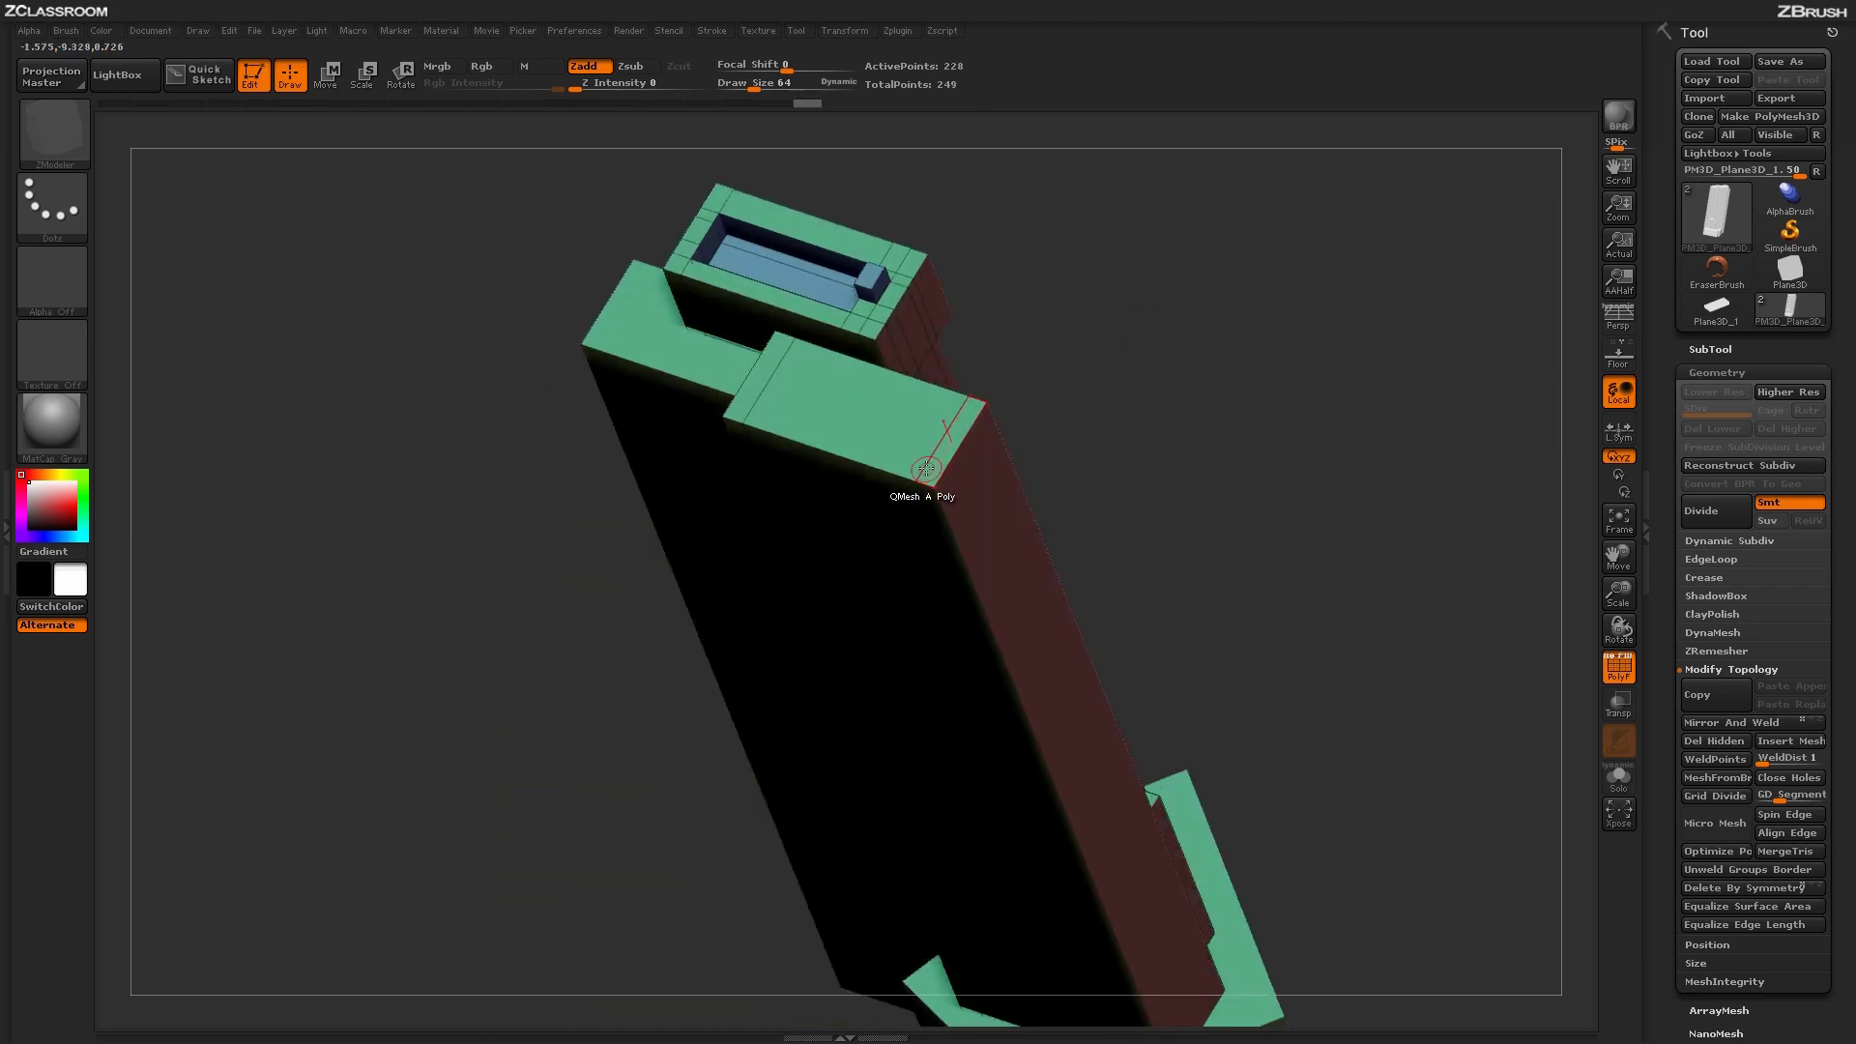
{"action": "right_click_drag", "start_coordinate": [1116, 297], "coordinate": [967, 440]}
{"action": "left_click", "coordinate": [958, 430]}
{"action": "left_click", "coordinate": [917, 437]}
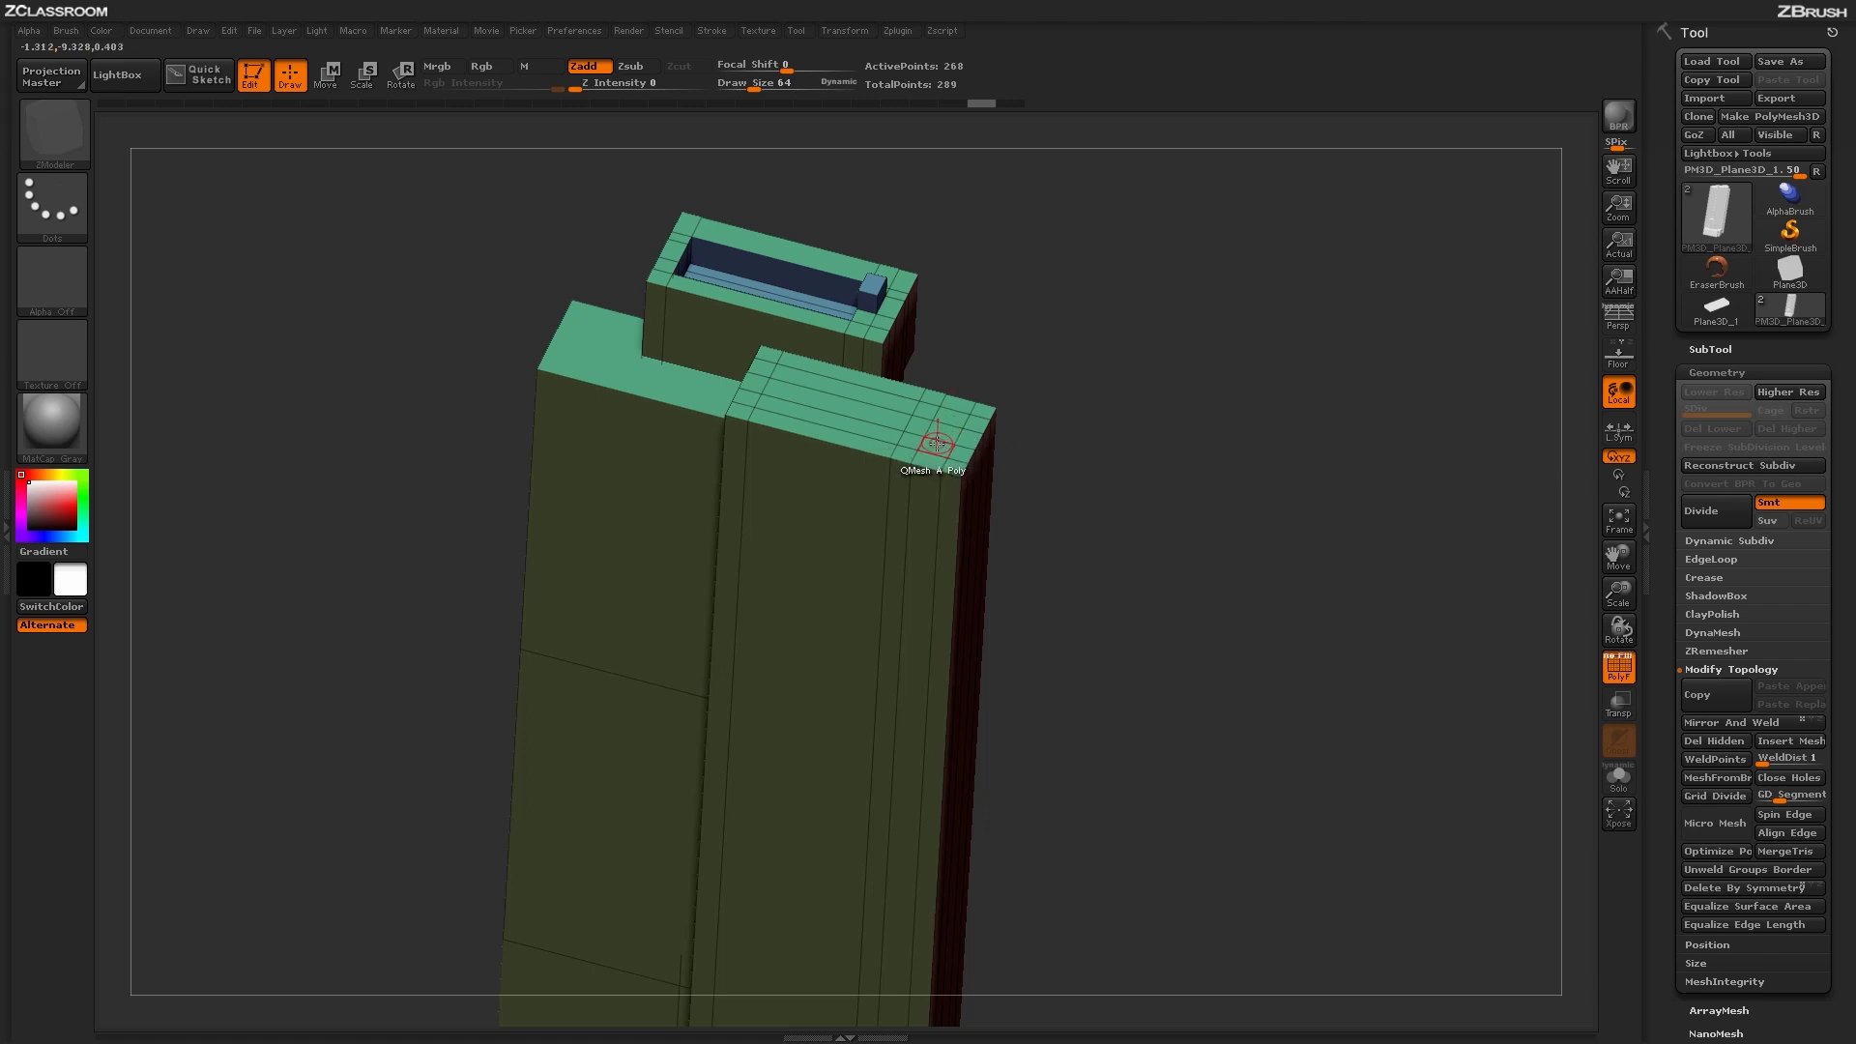
Step: QMesh the second tower's inner roof polygons down into a recess and raise a block near its end
{"action": "key", "text": "space"}
{"action": "mouse_move", "coordinate": [1073, 386]}
{"action": "left_mouse_down"}
{"action": "mouse_move", "coordinate": [1098, 302]}
{"action": "mouse_move", "coordinate": [1092, 365]}
{"action": "left_mouse_up"}
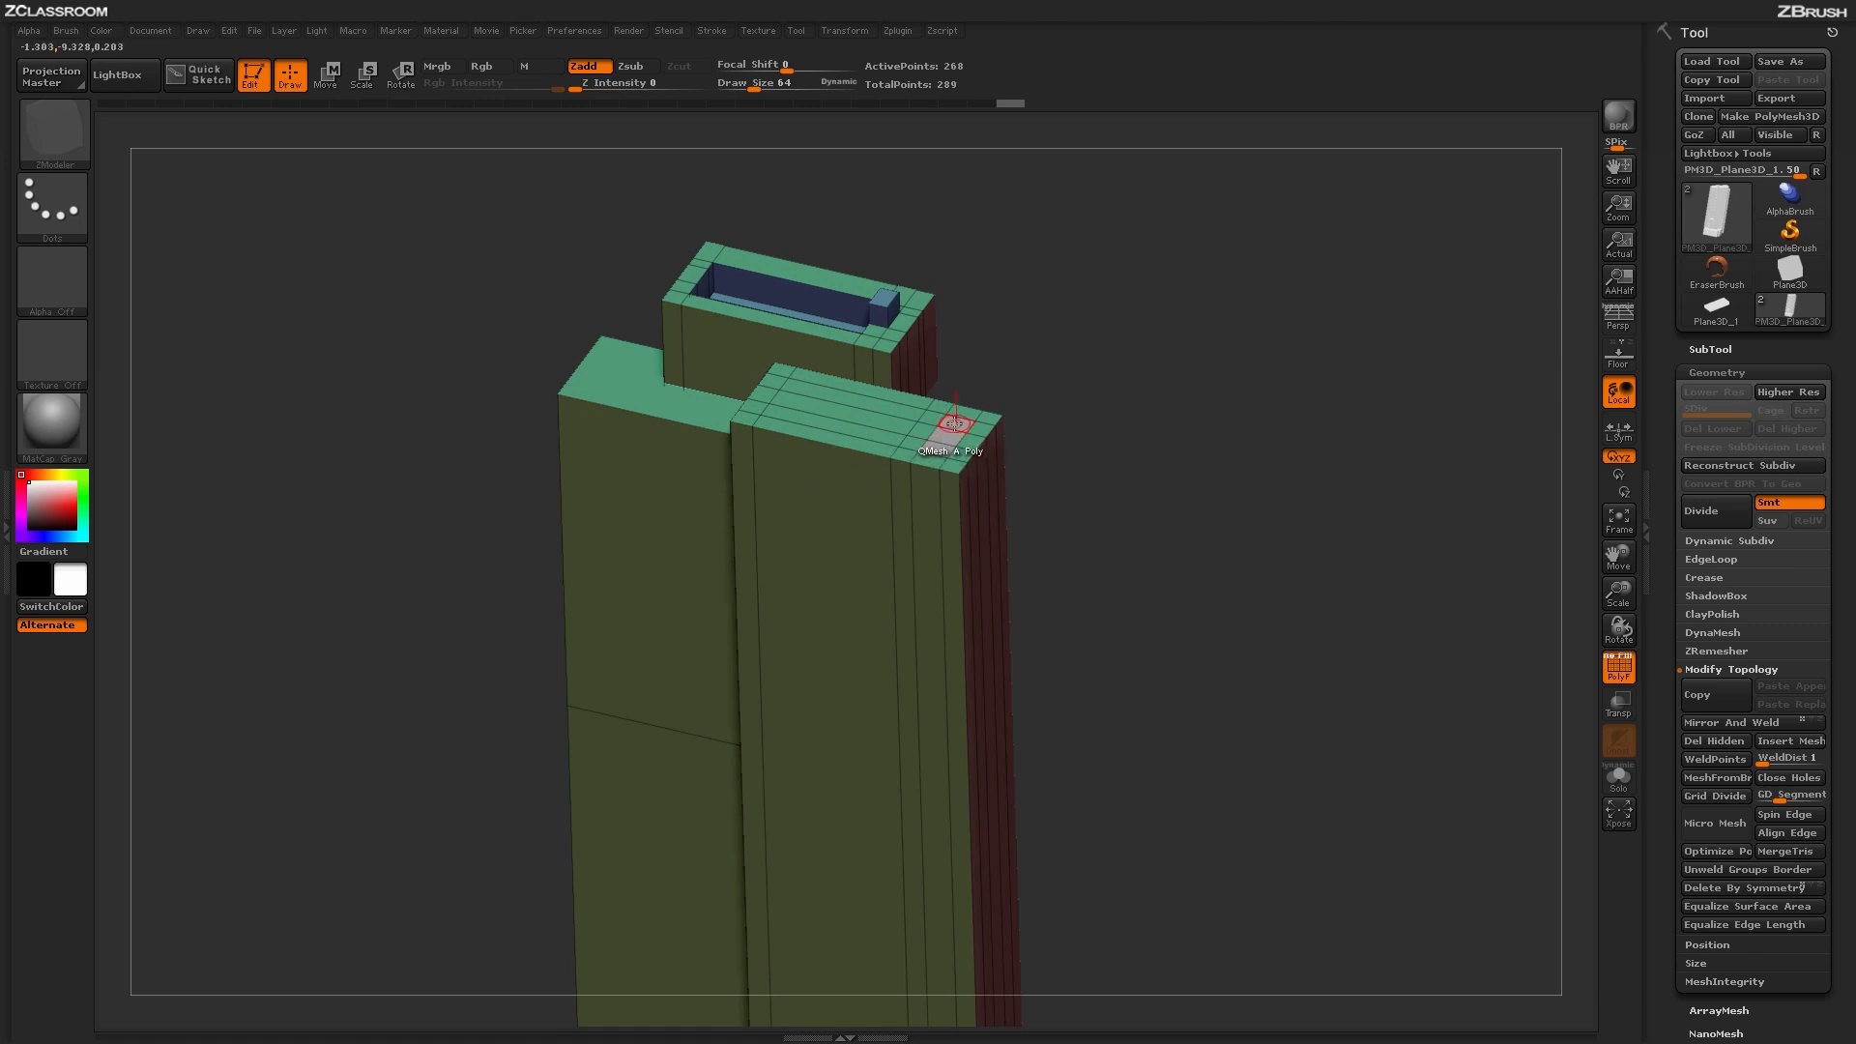
{"action": "left_click_drag", "start_coordinate": [955, 422], "coordinate": [955, 380]}
{"action": "left_click_drag", "start_coordinate": [1086, 404], "coordinate": [1029, 369]}
{"action": "mouse_move", "coordinate": [843, 431]}
{"action": "left_mouse_down"}
{"action": "mouse_move", "coordinate": [876, 364]}
{"action": "mouse_move", "coordinate": [860, 423]}
{"action": "left_mouse_up"}
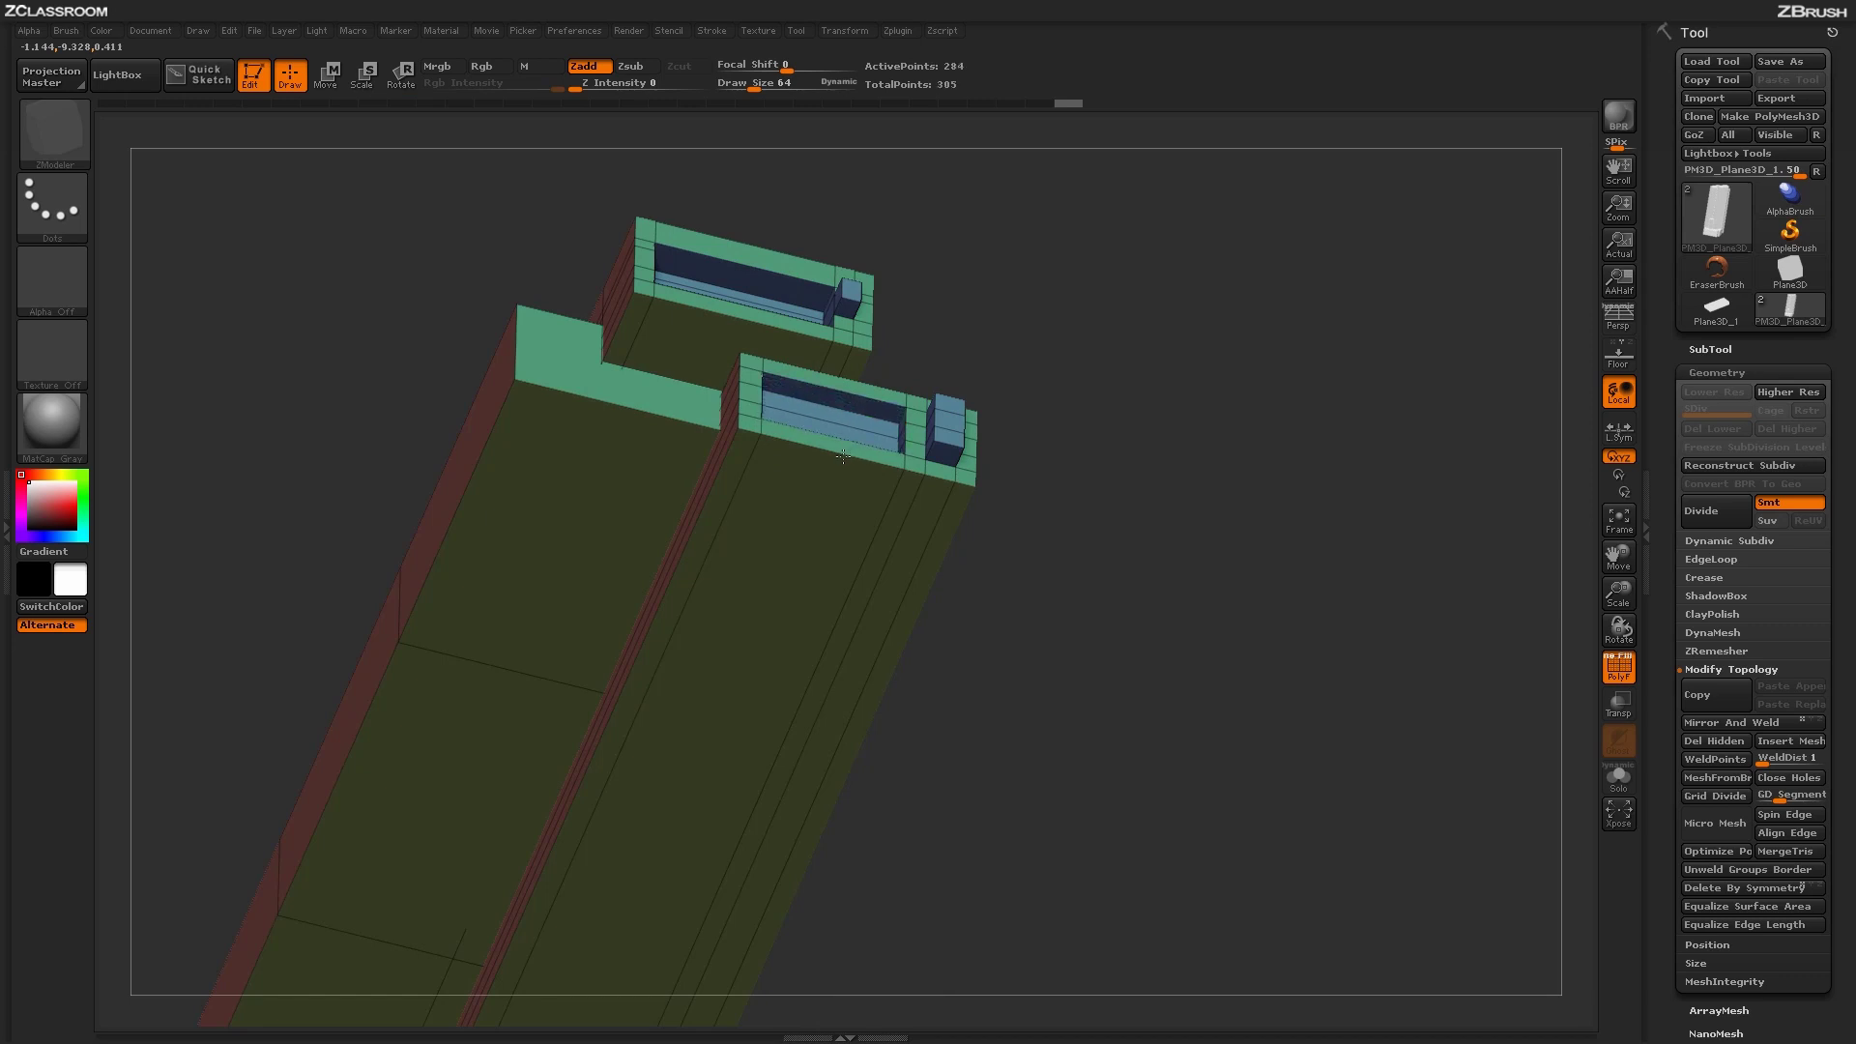
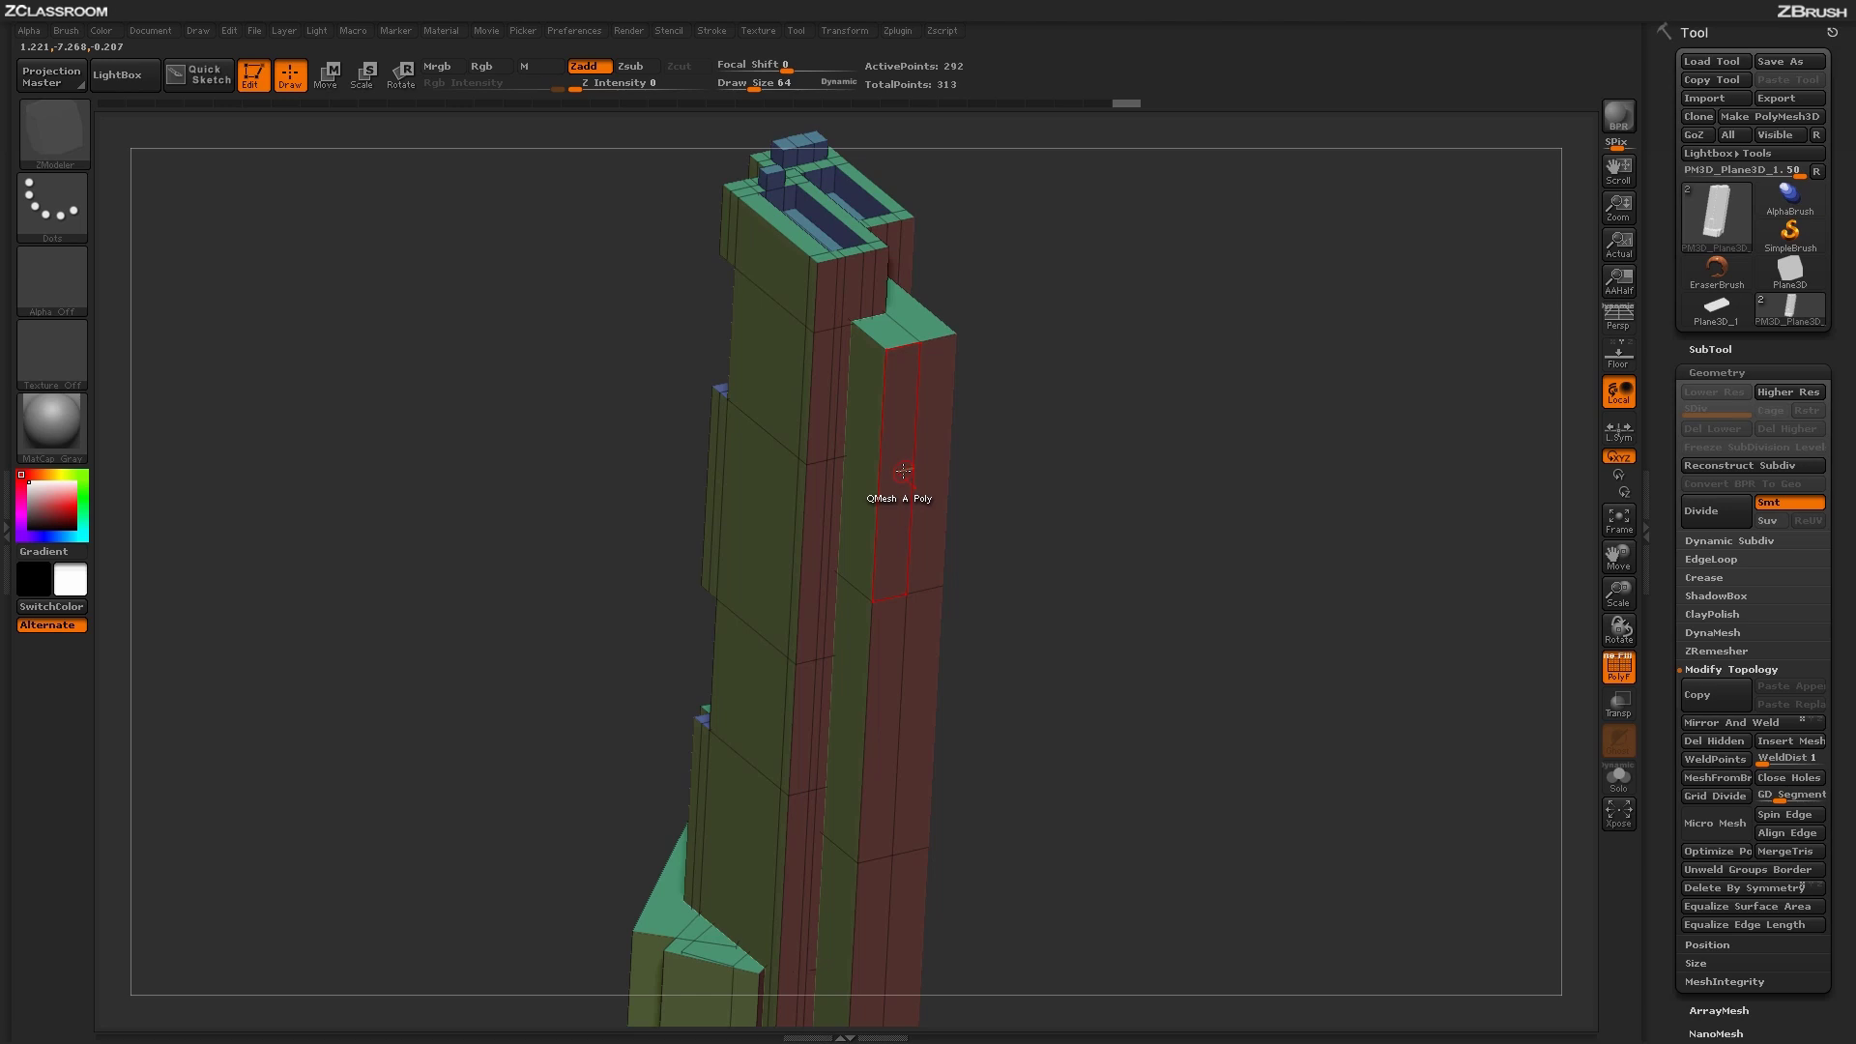
Step: Set the ZModeler polygon action to Bridge with Connected Polys as the target
{"action": "key", "text": "space"}
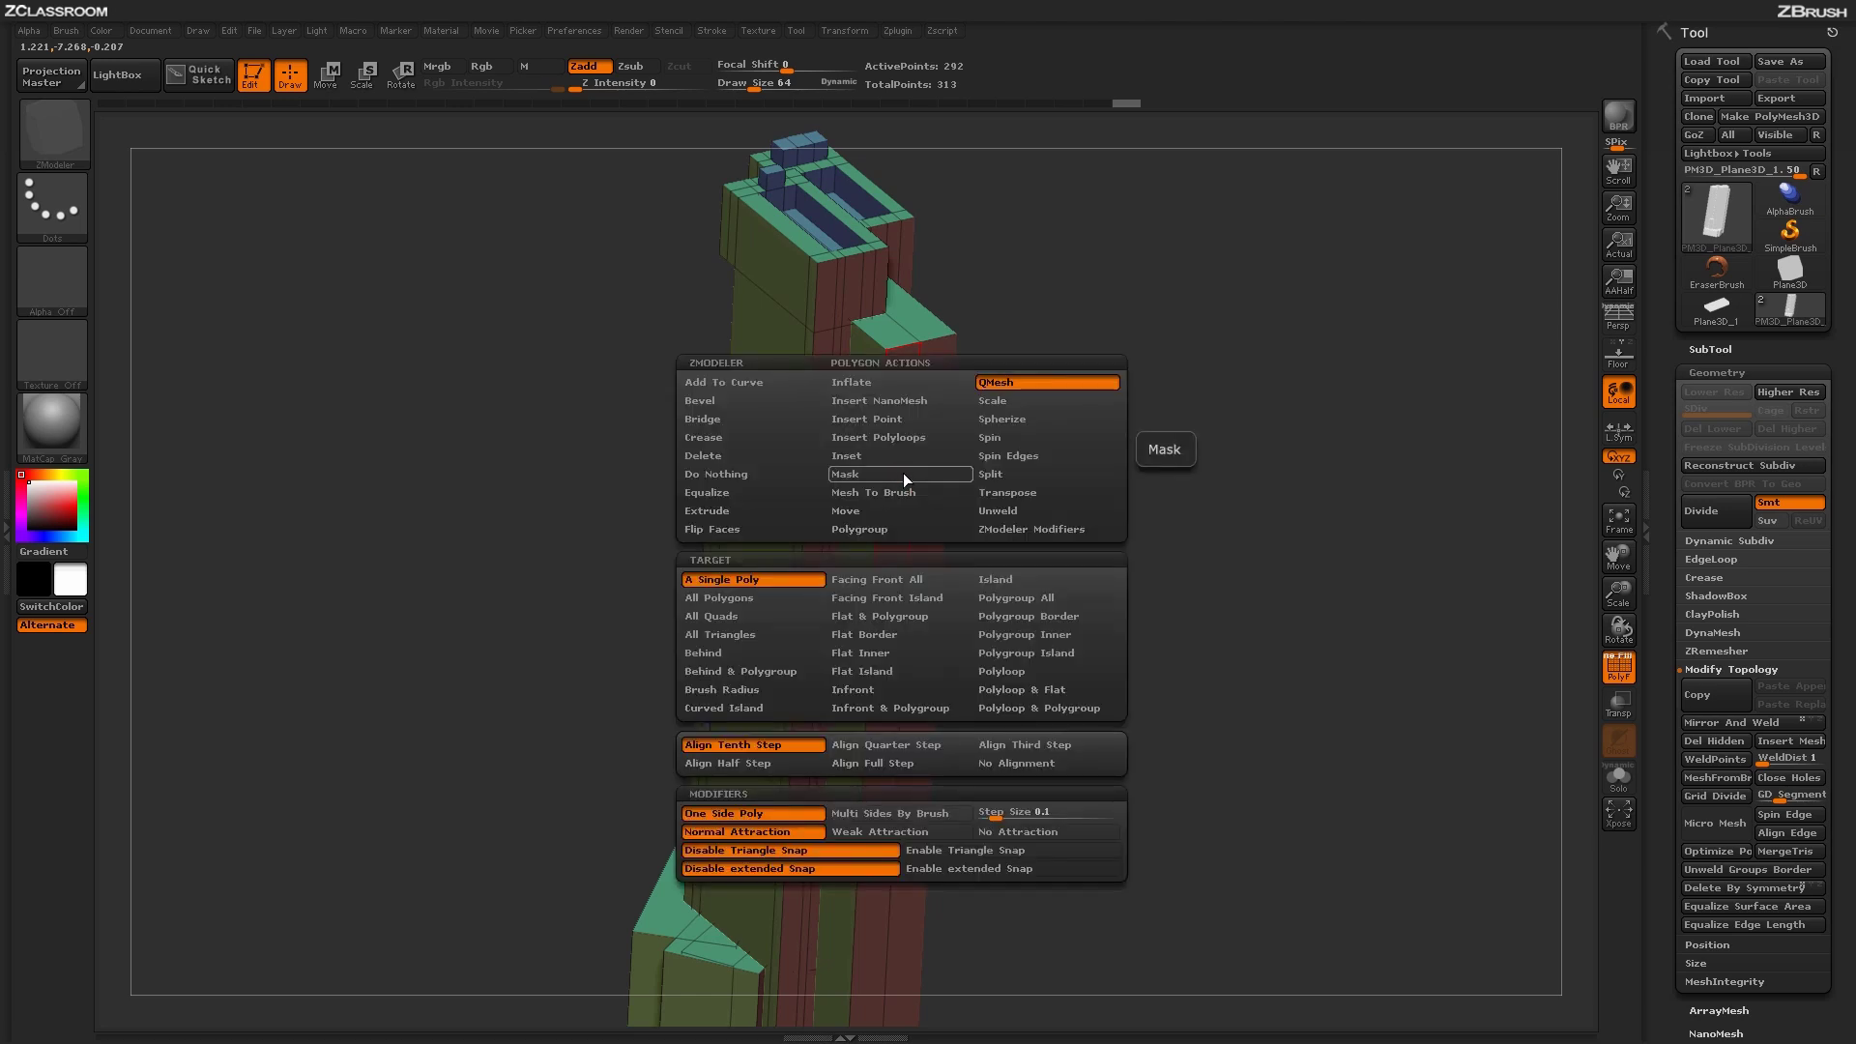
{"action": "left_click", "coordinate": [736, 415]}
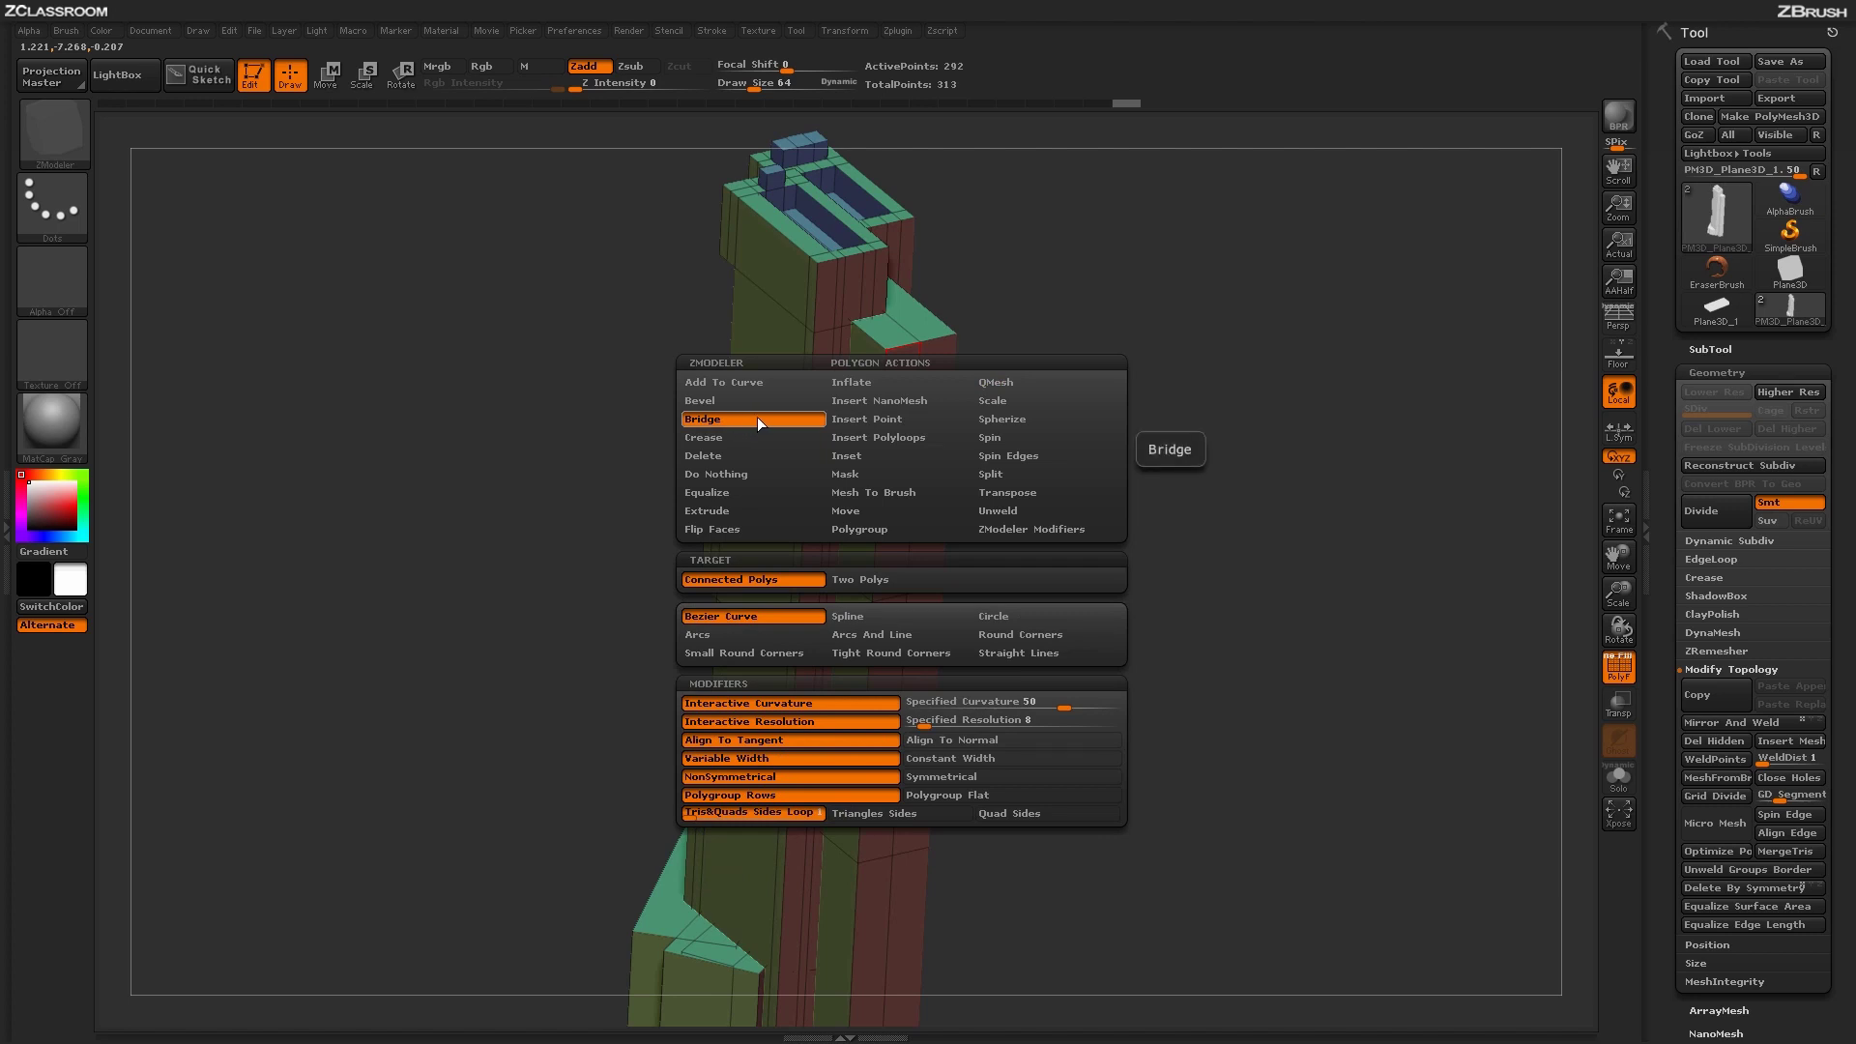
{"action": "left_click", "coordinate": [777, 578]}
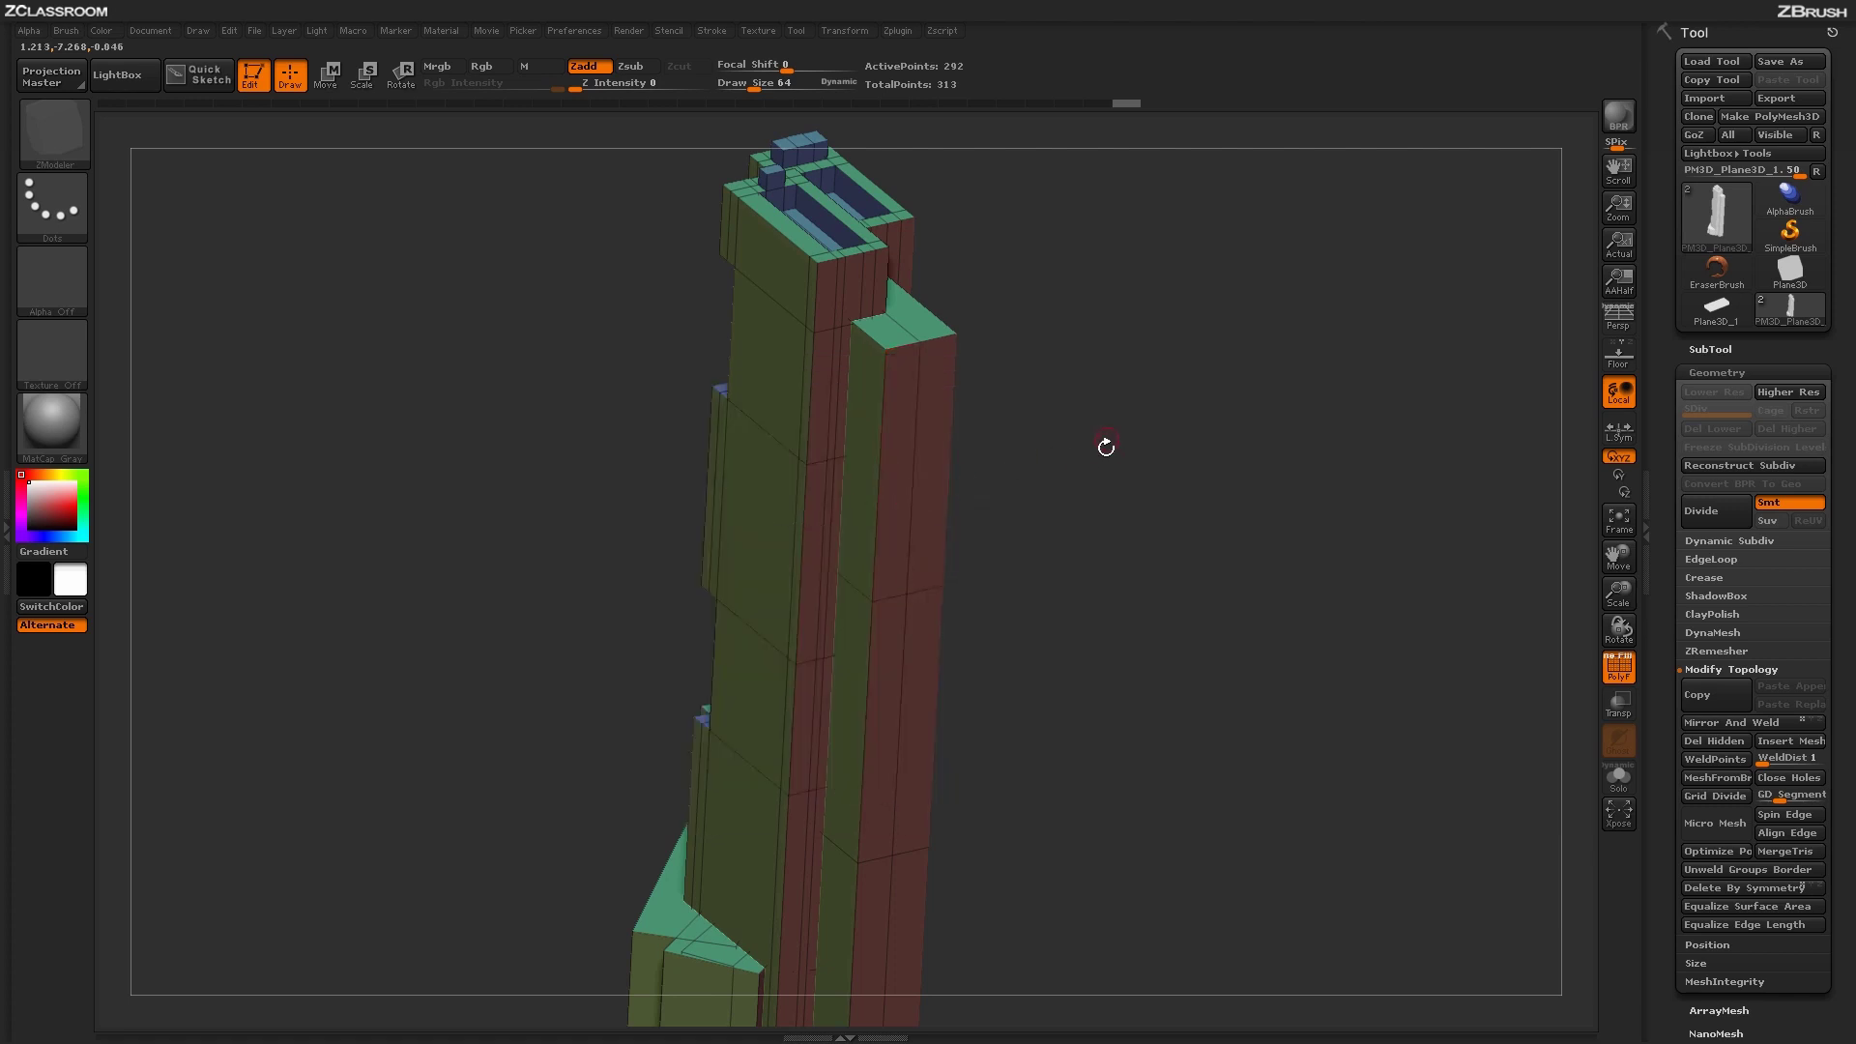
Step: Try bridging the two adjoining upper side polygons of the narrow outer tower, and undo the bridge
{"action": "left_click_drag", "start_coordinate": [1096, 471], "coordinate": [1089, 473]}
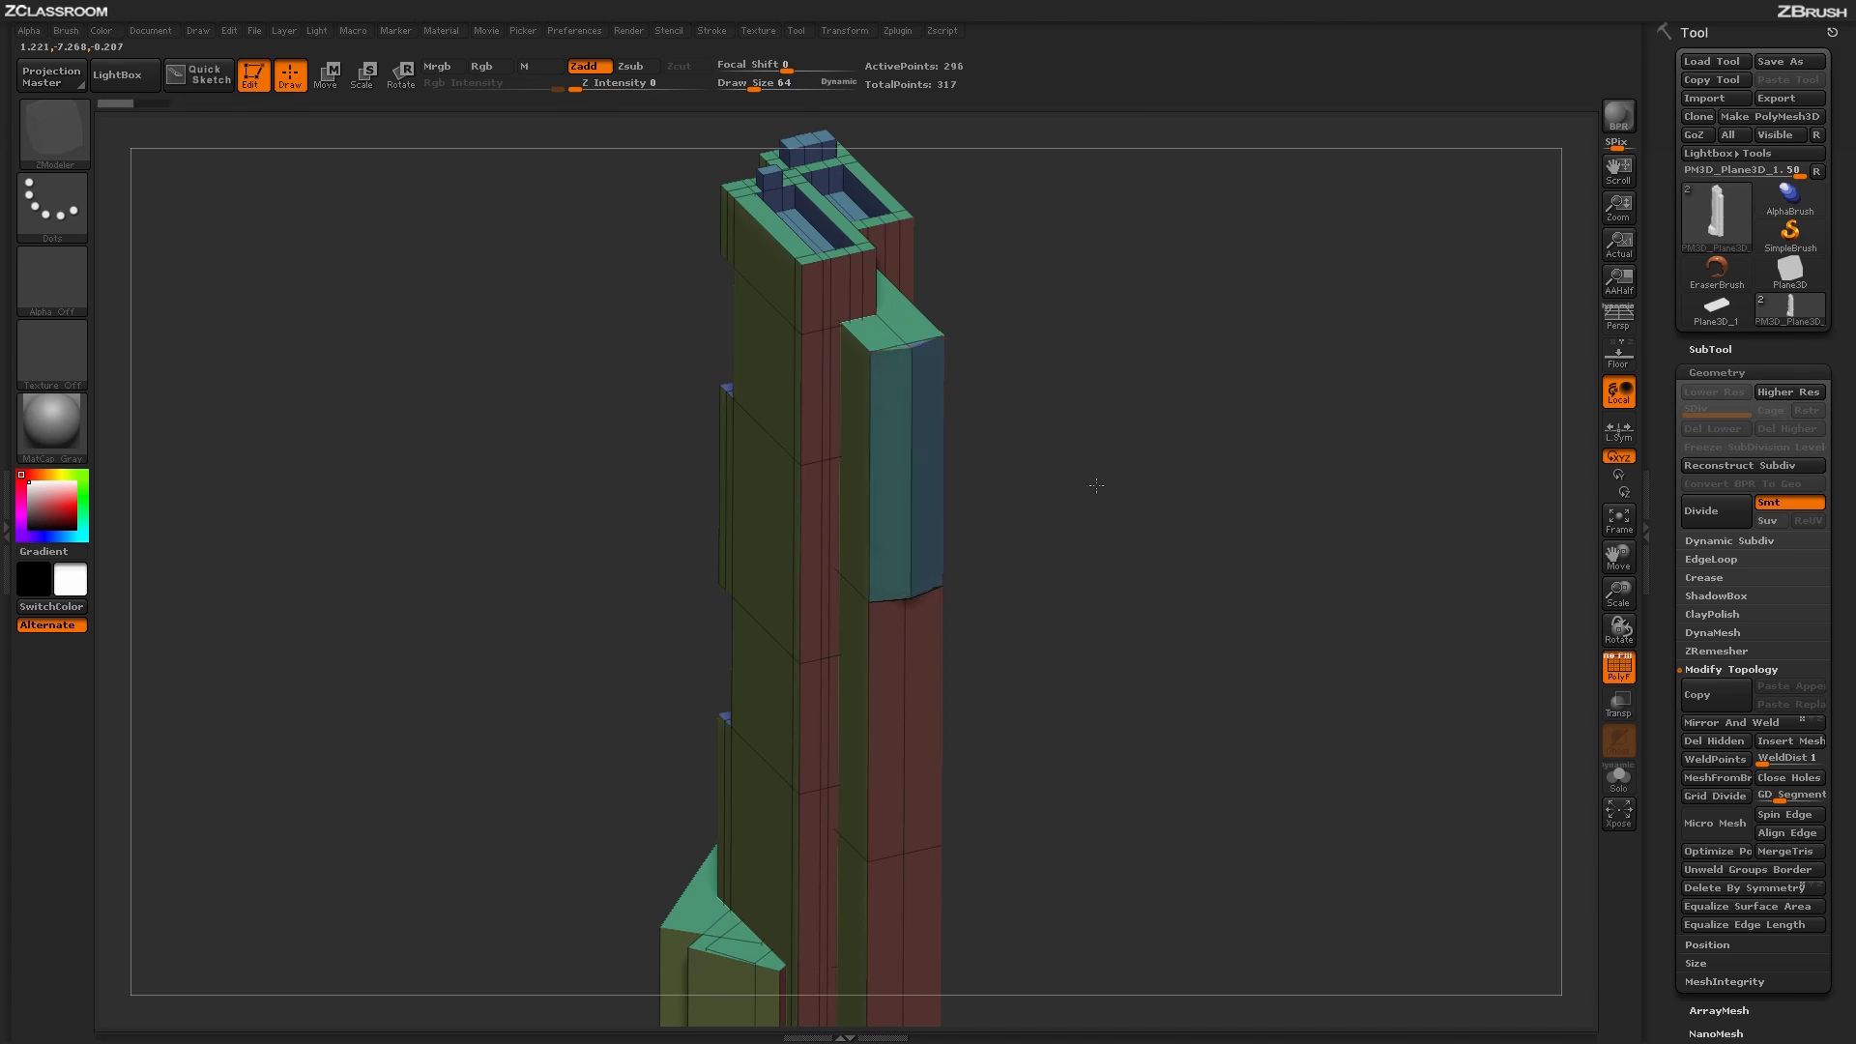
{"action": "mouse_move", "coordinate": [1231, 487]}
{"action": "left_mouse_down"}
{"action": "mouse_move", "coordinate": [1309, 493]}
{"action": "mouse_move", "coordinate": [1316, 390]}
{"action": "mouse_move", "coordinate": [1306, 374]}
{"action": "mouse_move", "coordinate": [1302, 399]}
{"action": "mouse_move", "coordinate": [1276, 393]}
{"action": "left_mouse_up"}
{"action": "key", "text": "ctrl"}
{"action": "key", "text": "ctrl+z"}
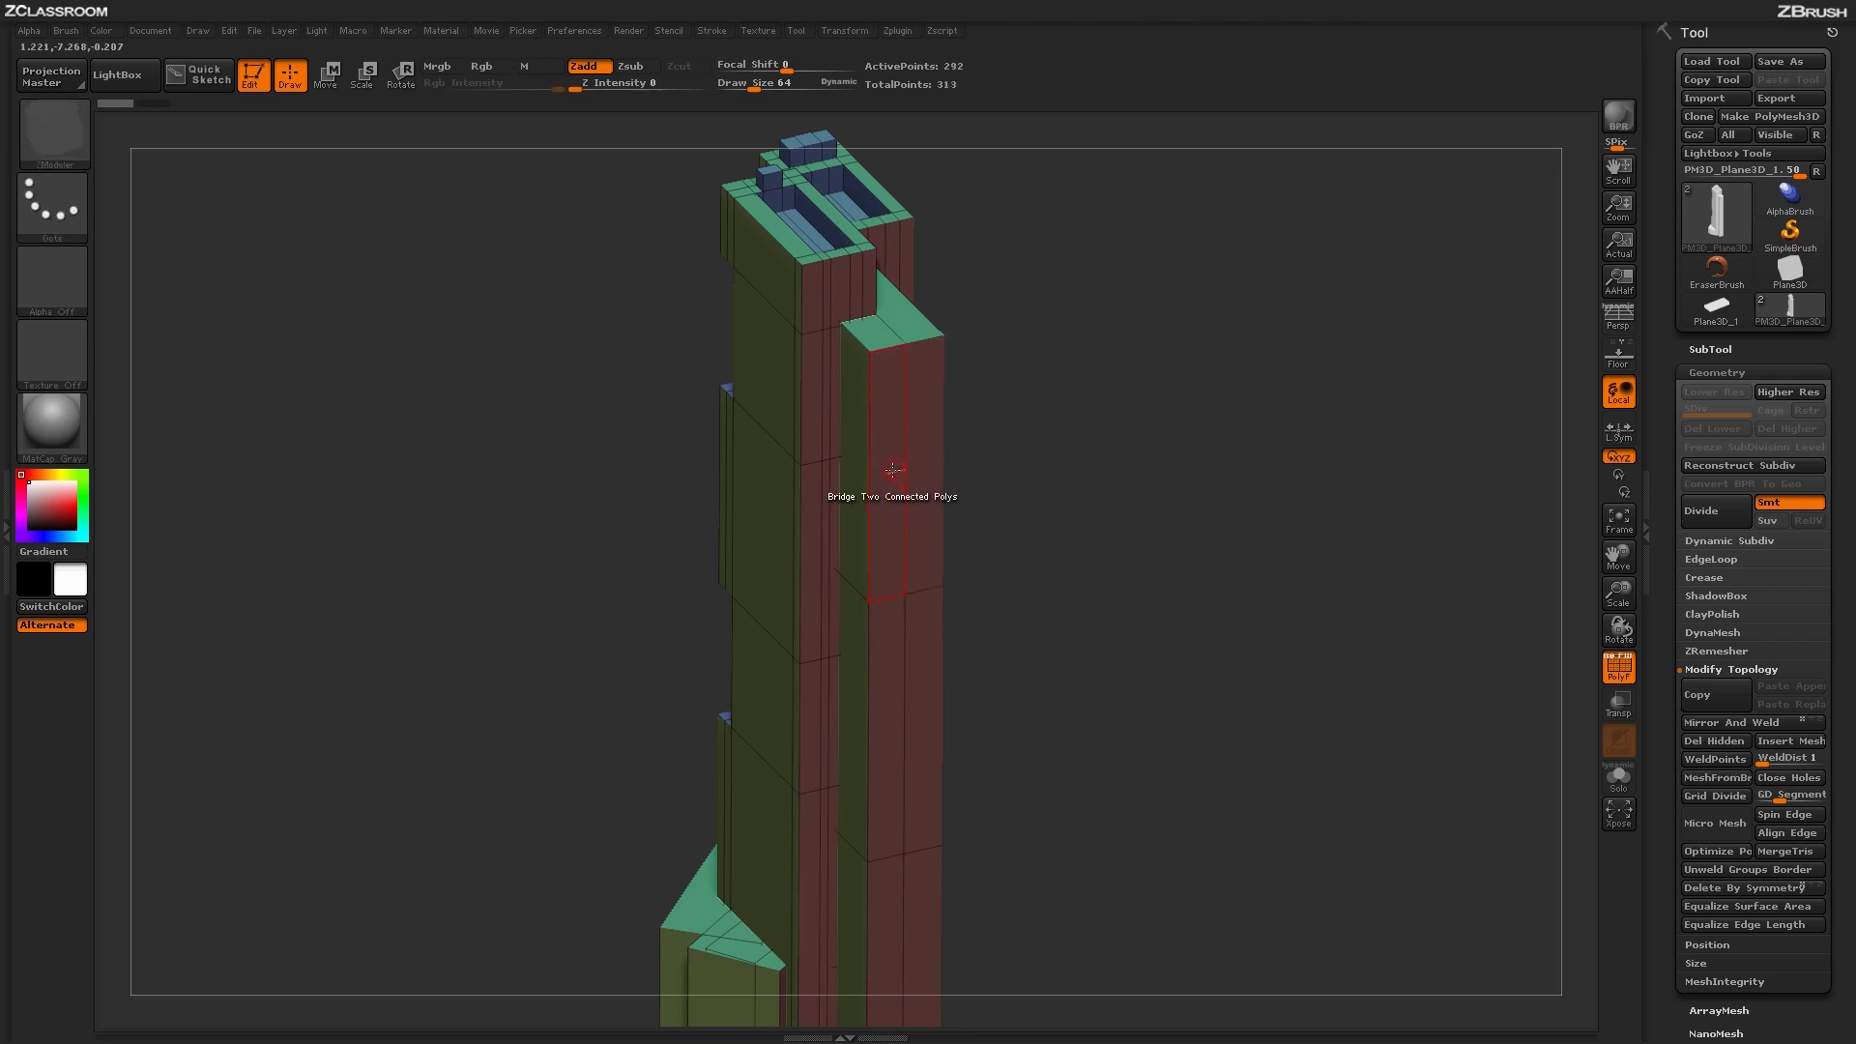
Step: Switch Bridge to a specified resolution and bridge the narrow tower's upper and middle side polygons into a rounded column
{"action": "key", "text": "space"}
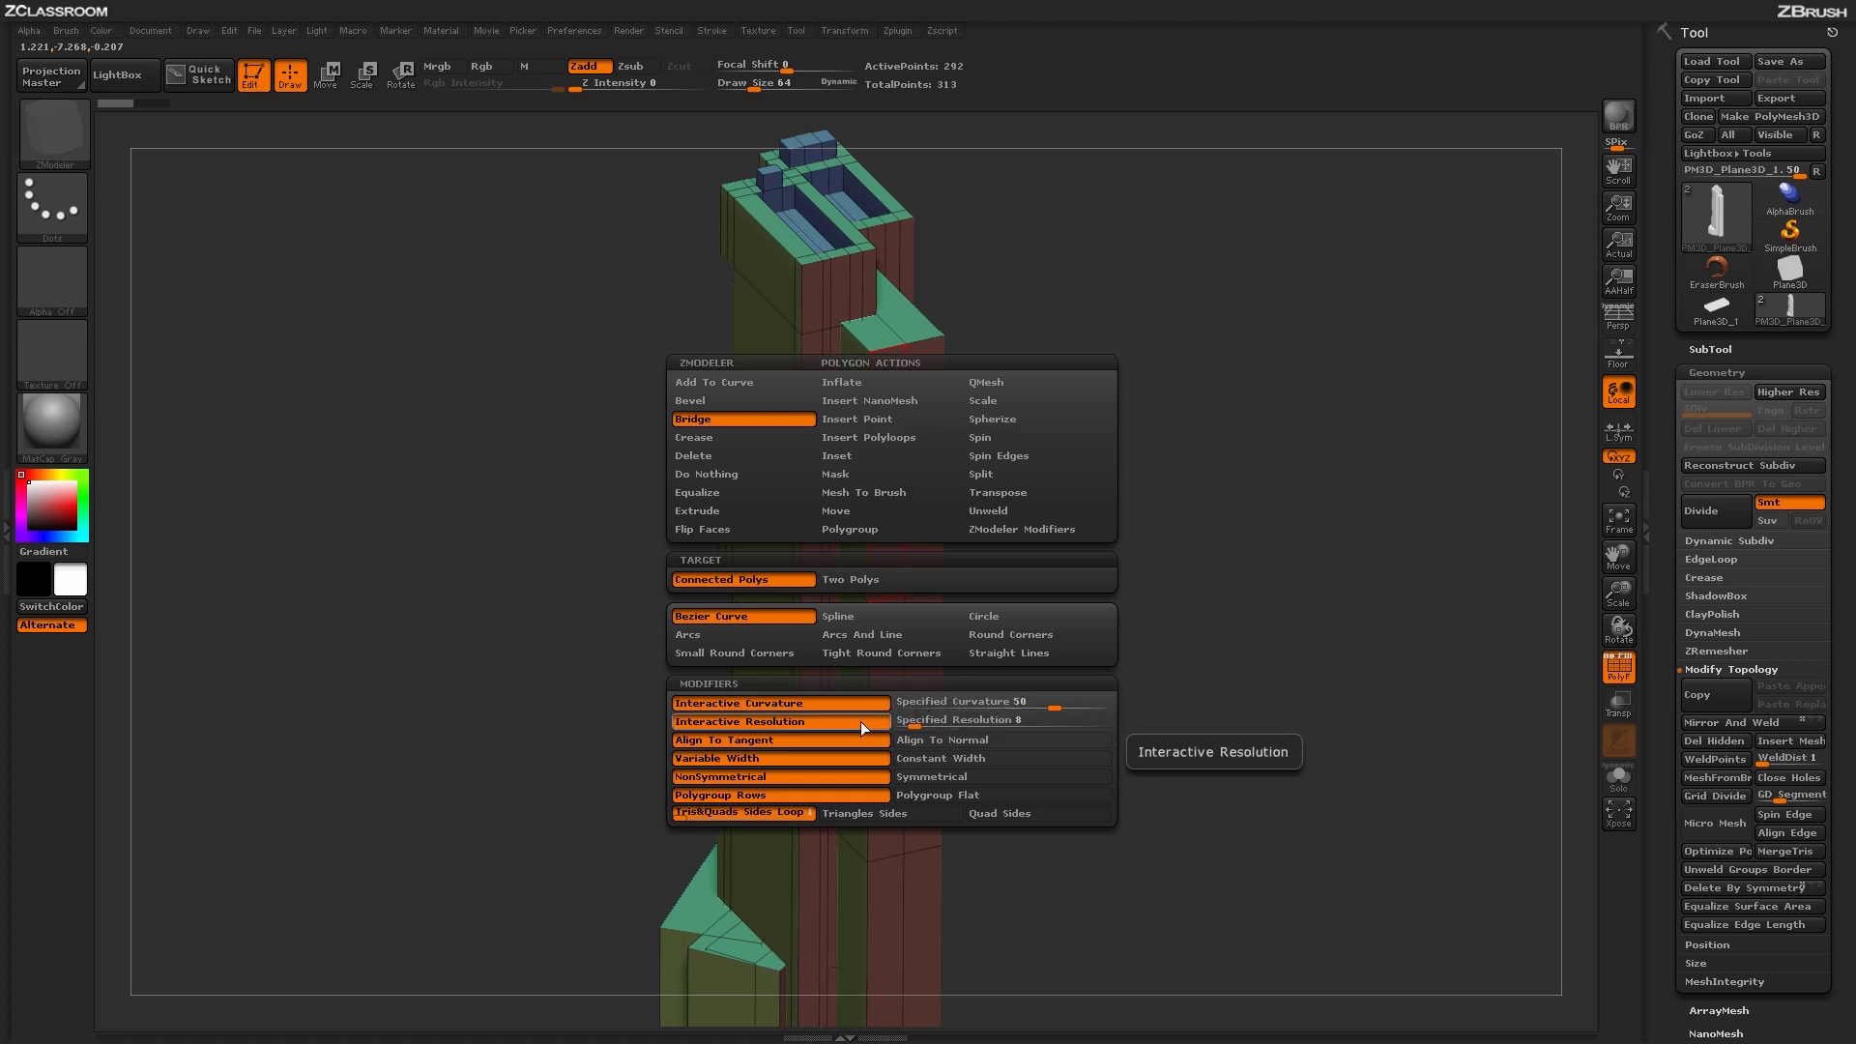
{"action": "left_click", "coordinate": [916, 725]}
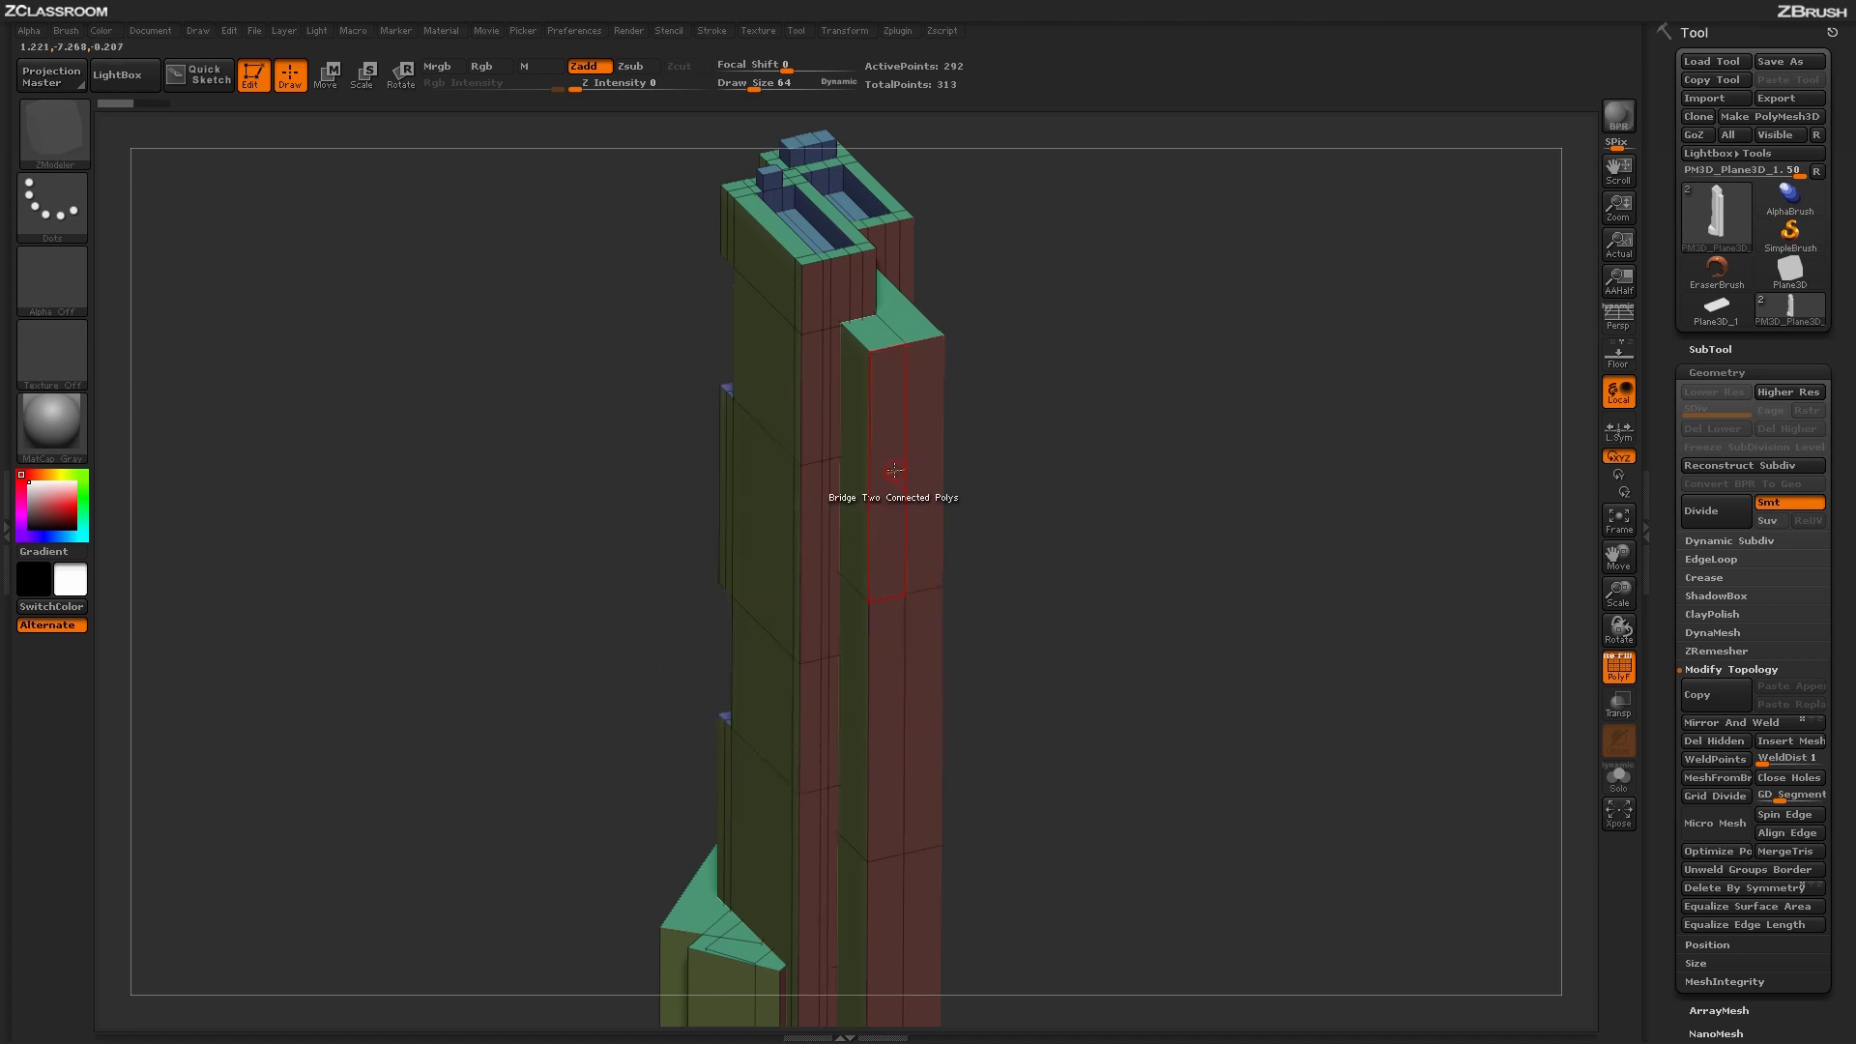
{"action": "left_click_drag", "start_coordinate": [896, 471], "coordinate": [1272, 489]}
{"action": "left_click_drag", "start_coordinate": [1273, 413], "coordinate": [1261, 514]}
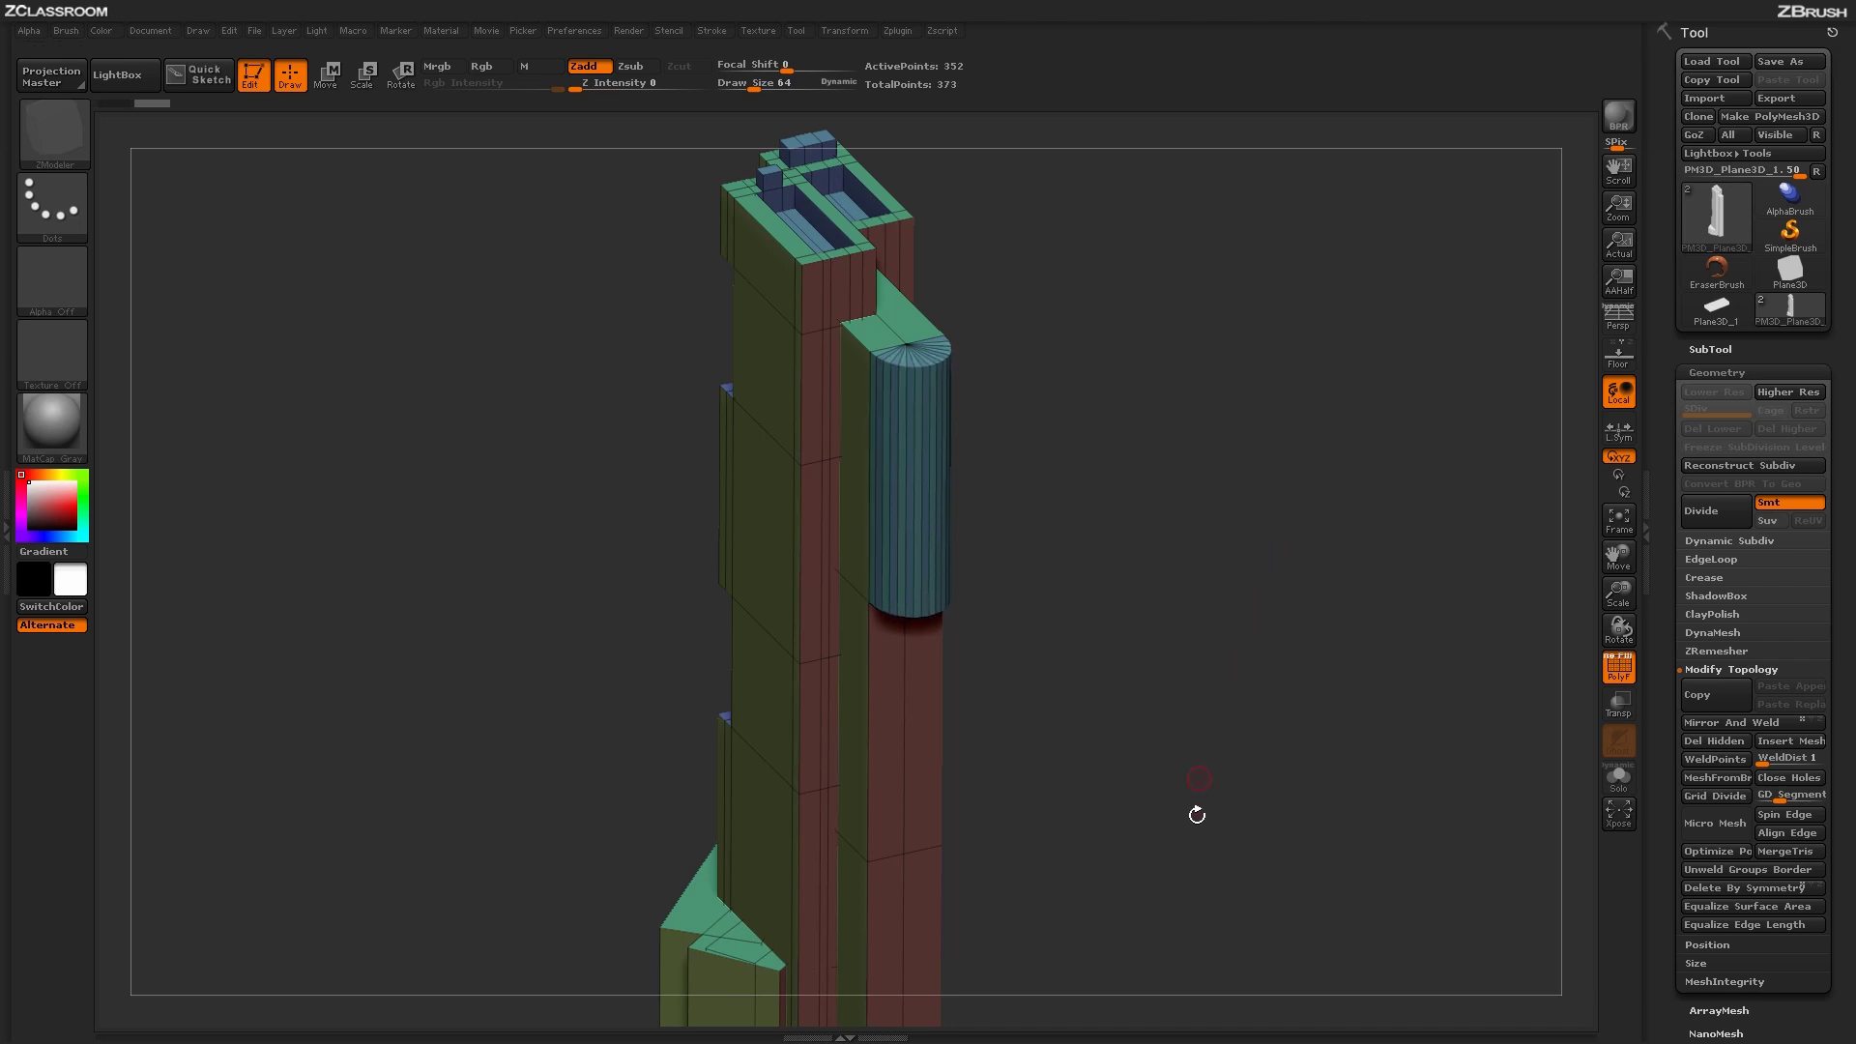
{"action": "left_click_drag", "start_coordinate": [1195, 815], "coordinate": [867, 659]}
{"action": "left_click_drag", "start_coordinate": [1122, 787], "coordinate": [1117, 618]}
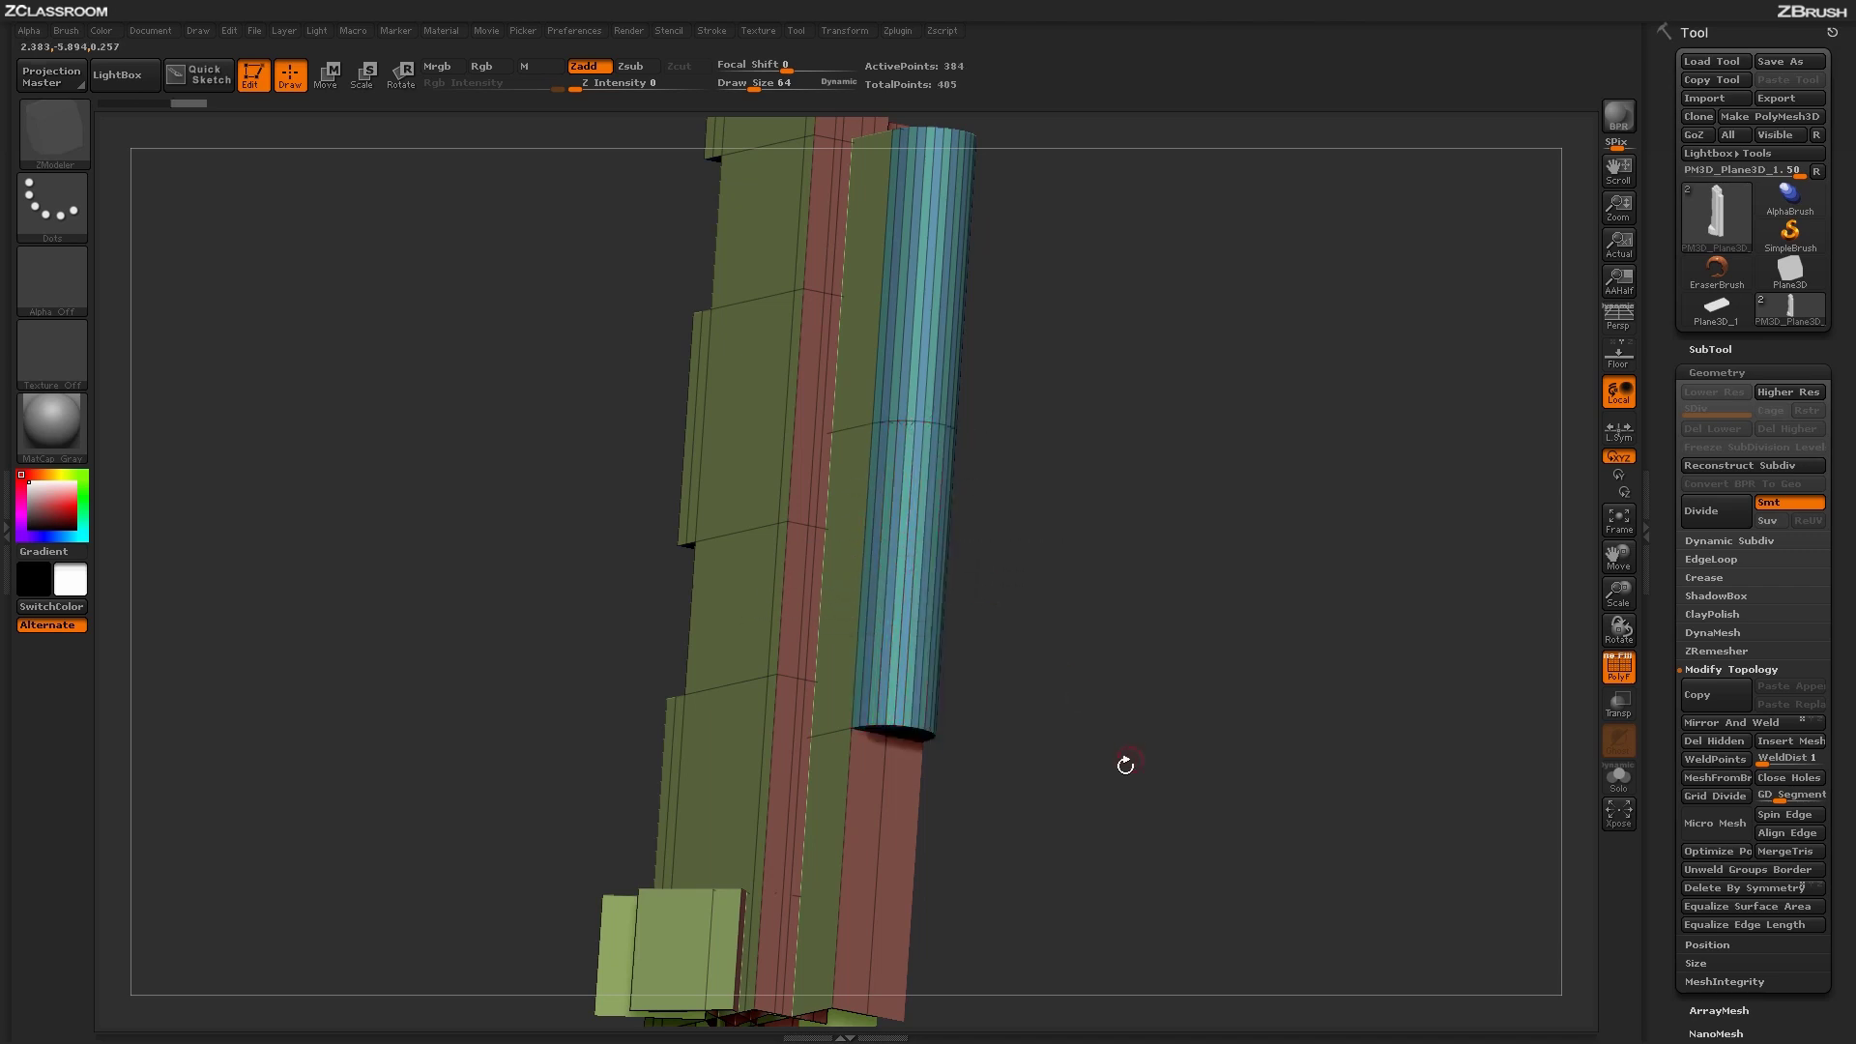
Step: Bridge the two lowest side polygons of the narrow tower to extend the rounded column down to its base
{"action": "left_click_drag", "start_coordinate": [1127, 794], "coordinate": [931, 725]}
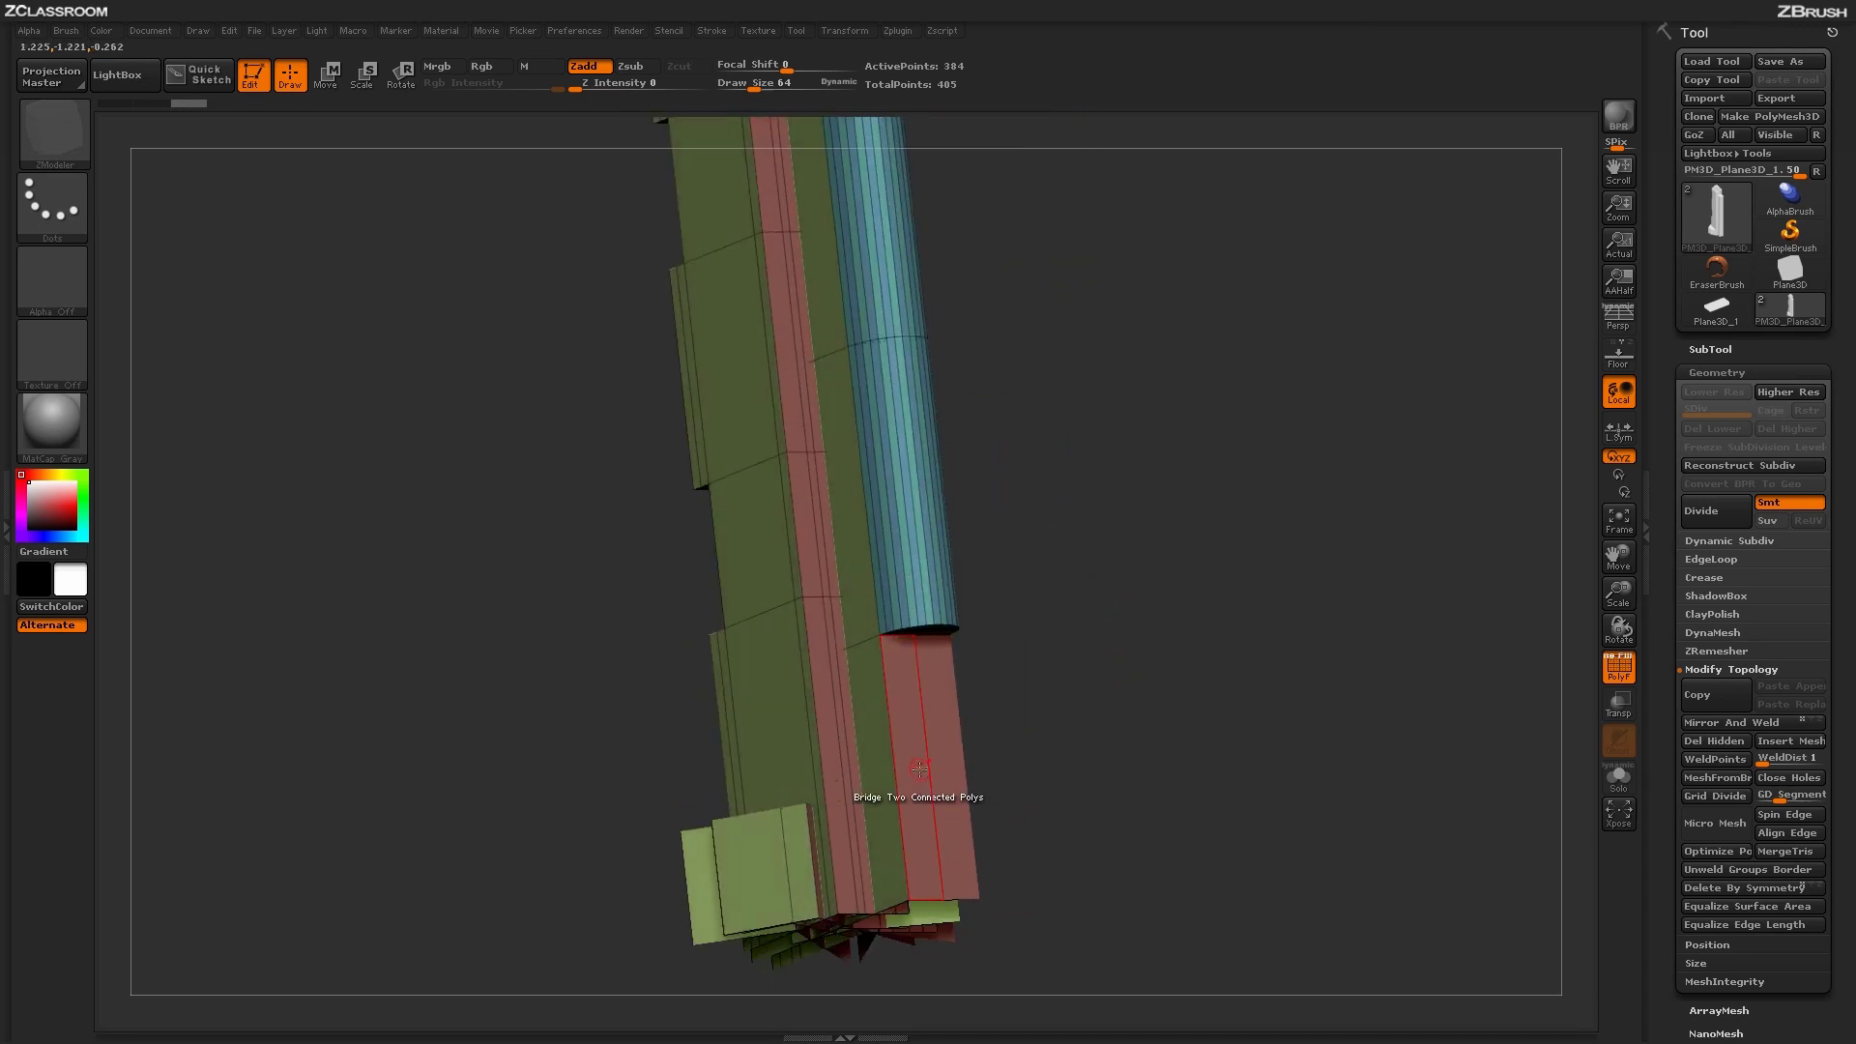
{"action": "left_click", "coordinate": [919, 768]}
{"action": "left_click_drag", "start_coordinate": [1180, 725], "coordinate": [1042, 543]}
{"action": "left_click_drag", "start_coordinate": [1150, 659], "coordinate": [1168, 770]}
{"action": "key", "text": "ctrl+z"}
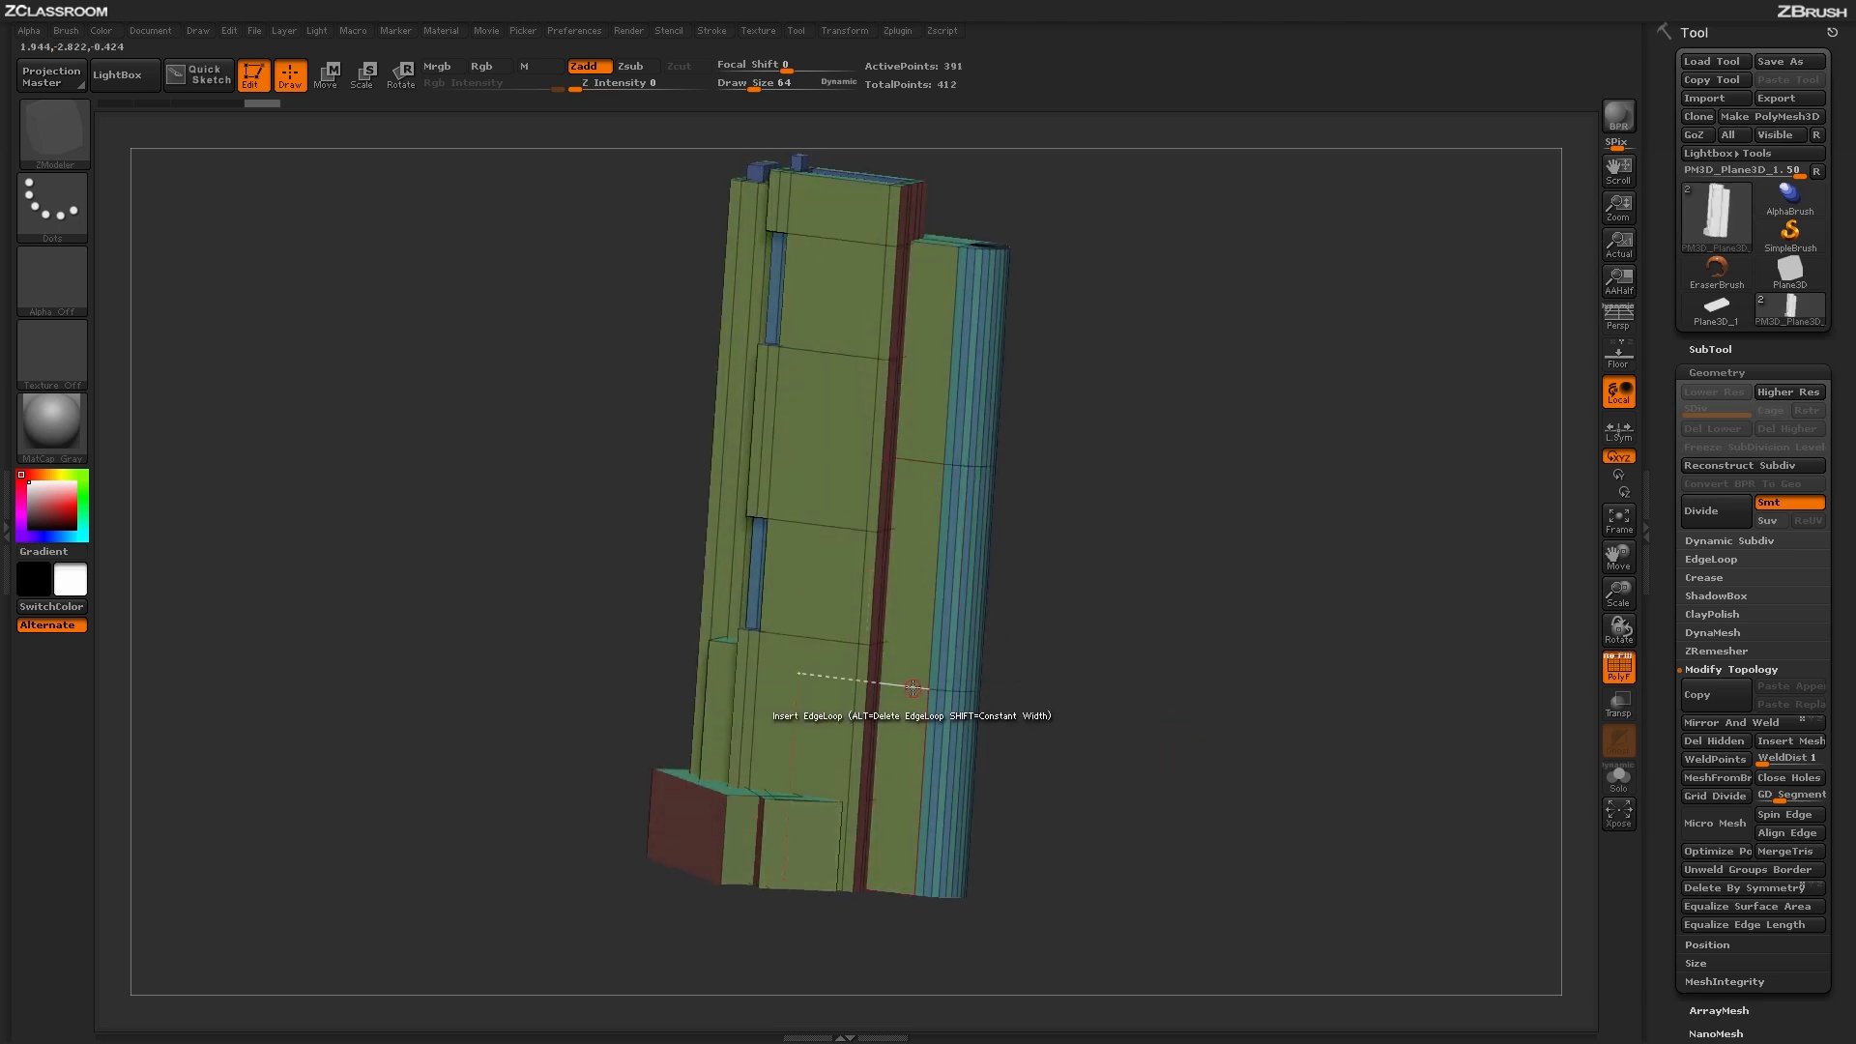
Step: Insert two vertical edge loops around the rounded tower, one beside the column and one near the opposite border
{"action": "left_click", "coordinate": [910, 687]}
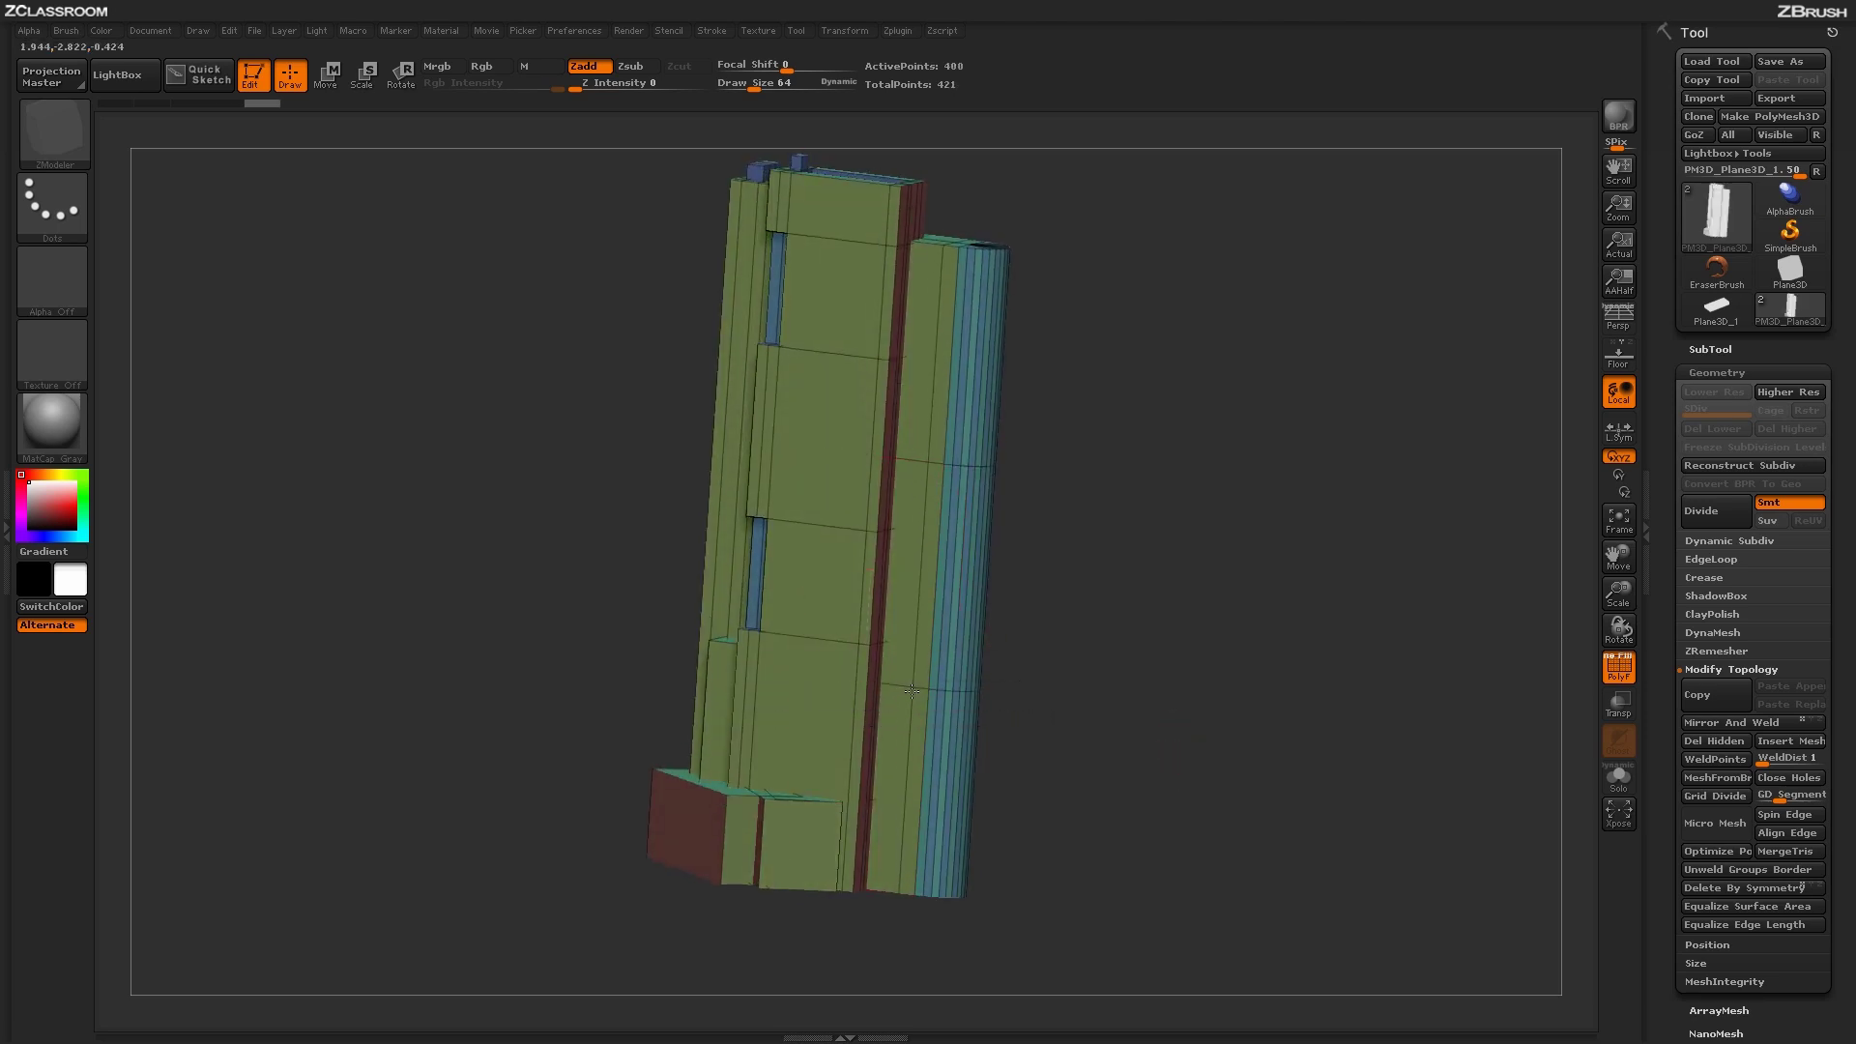
{"action": "left_click_drag", "start_coordinate": [1112, 600], "coordinate": [870, 705]}
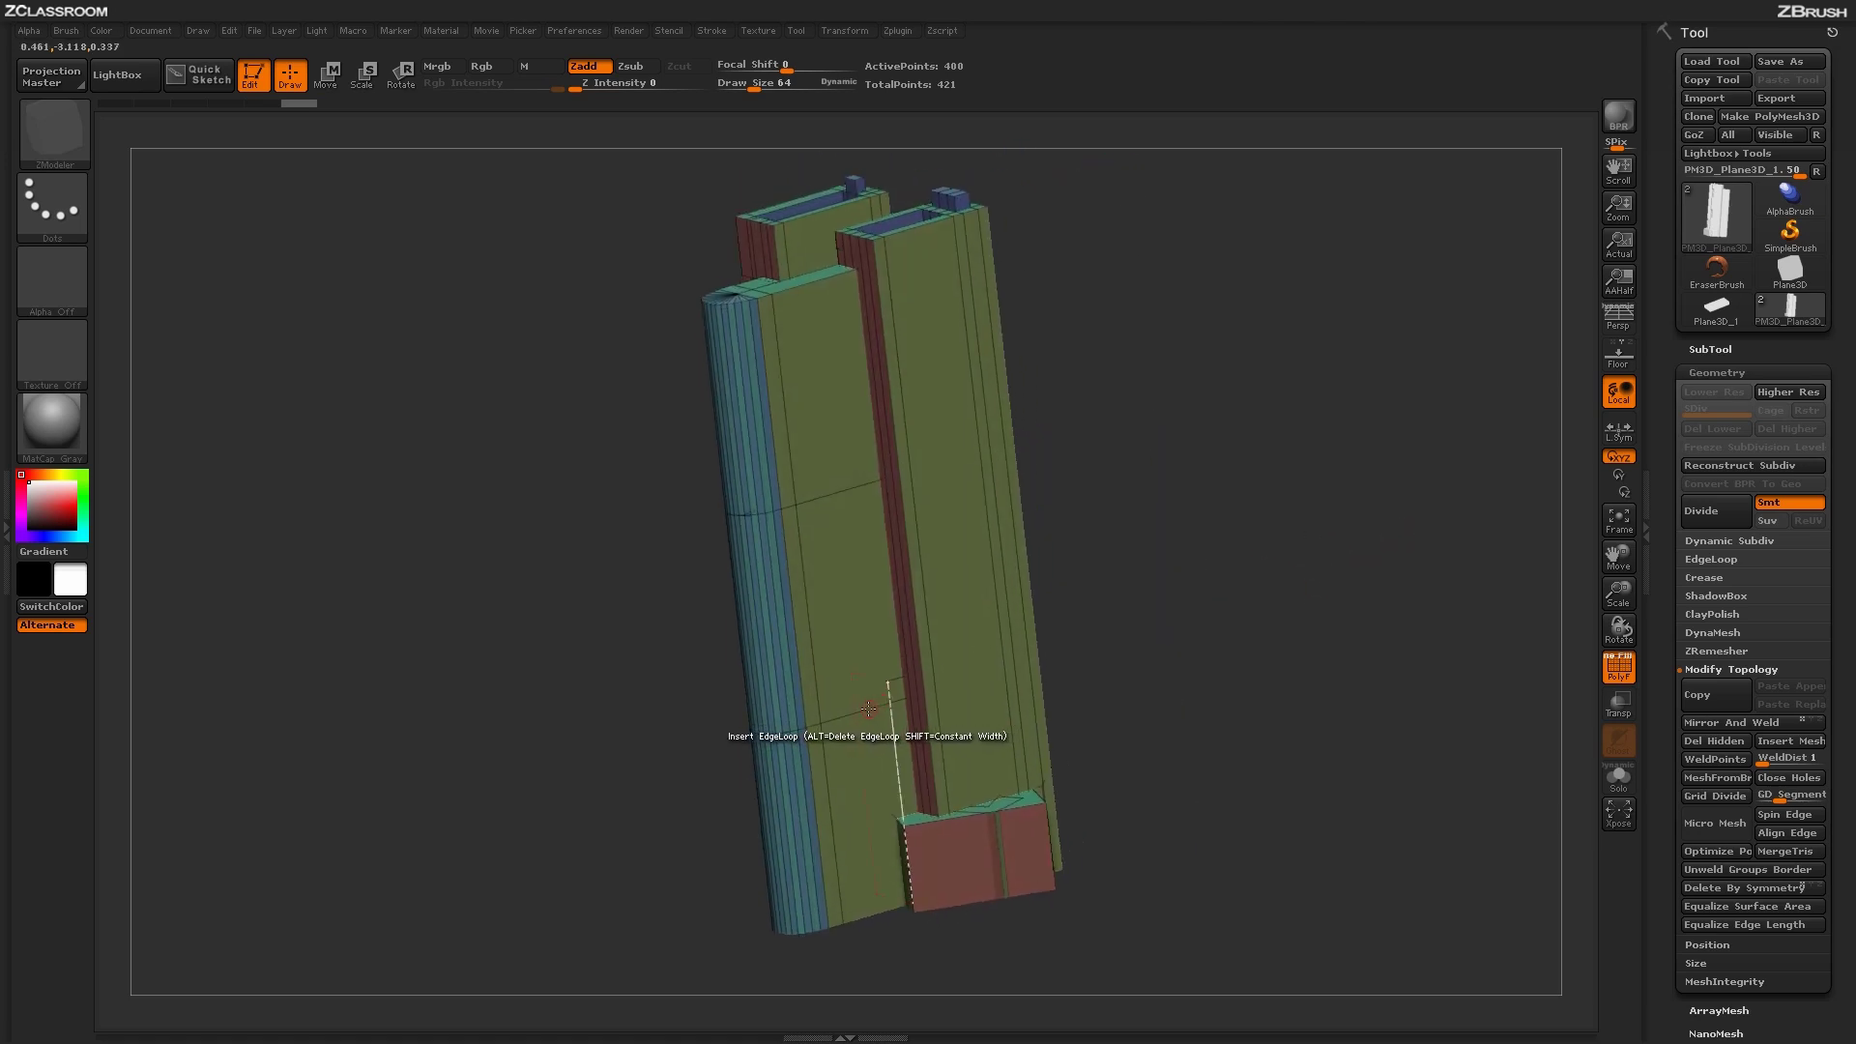
{"action": "left_click", "coordinate": [820, 498]}
{"action": "left_click_drag", "start_coordinate": [1184, 425], "coordinate": [1114, 443]}
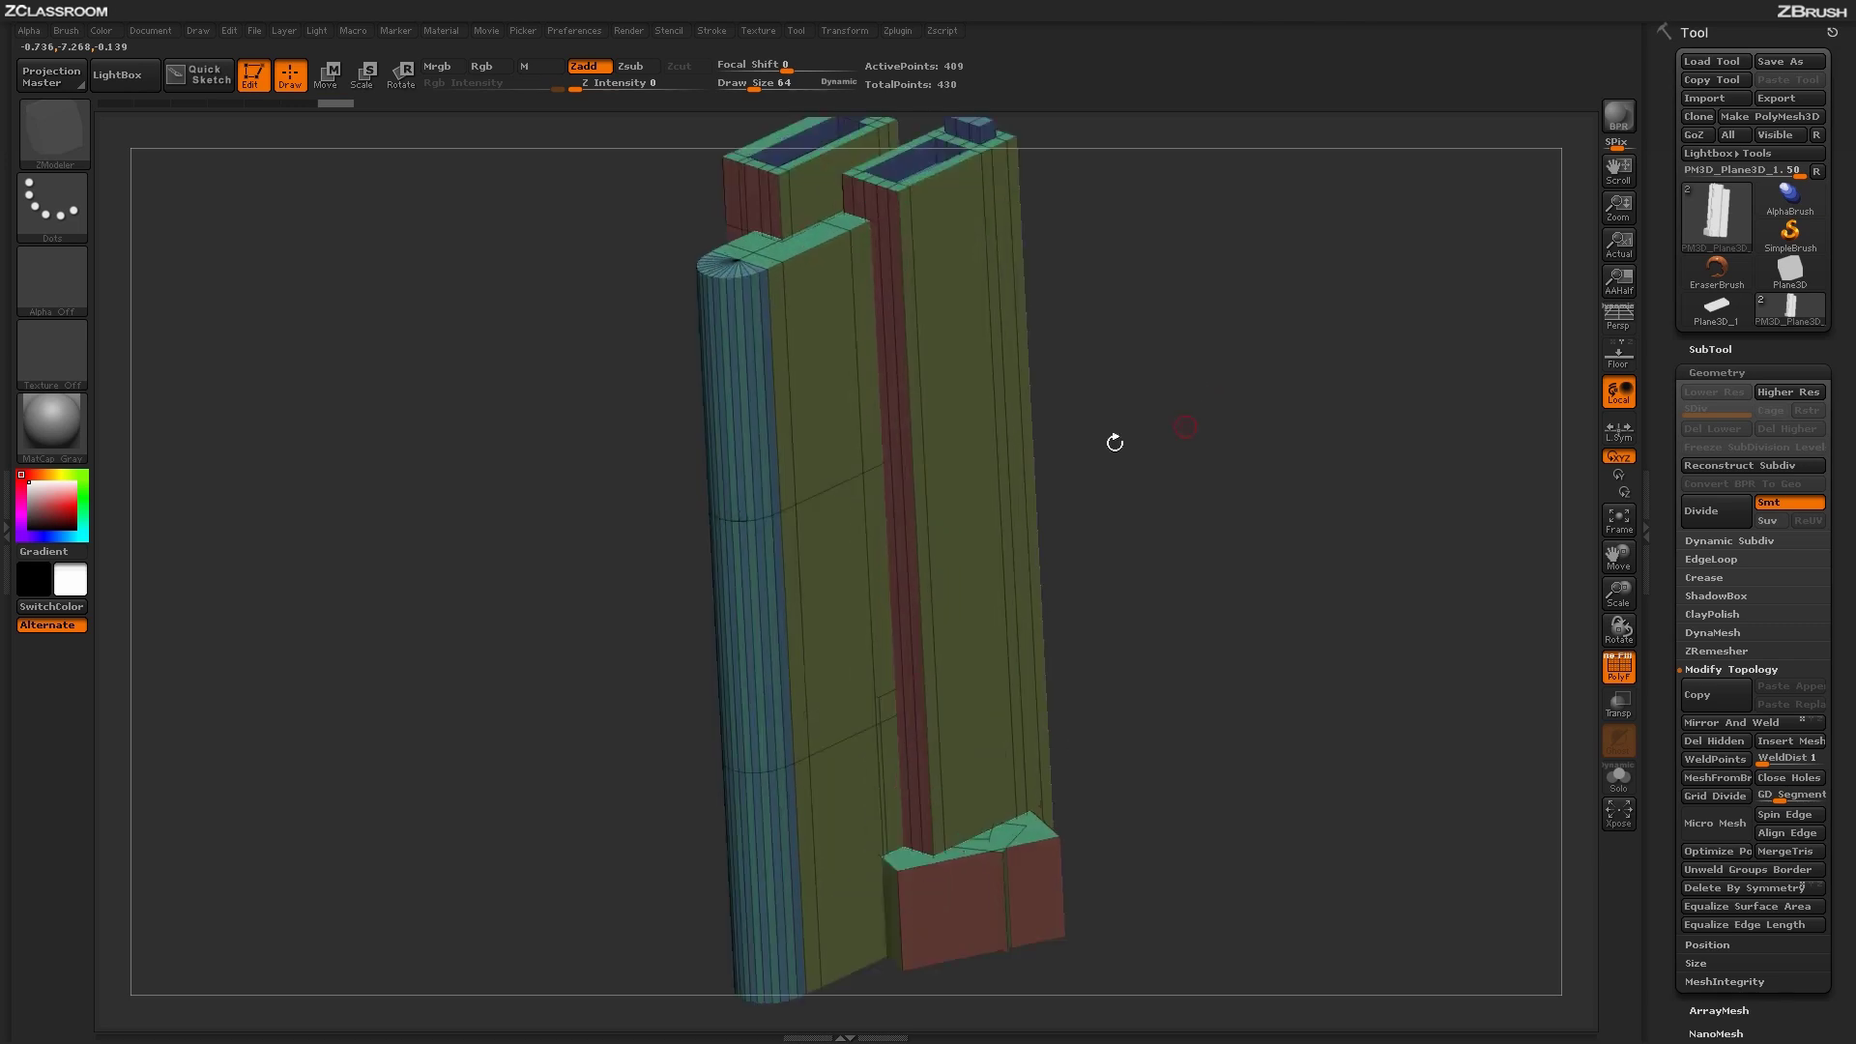
Step: Switch back to QMesh on a single poly and pull the middle panel of the rounded tower's broad side slightly outward
{"action": "key", "text": "space"}
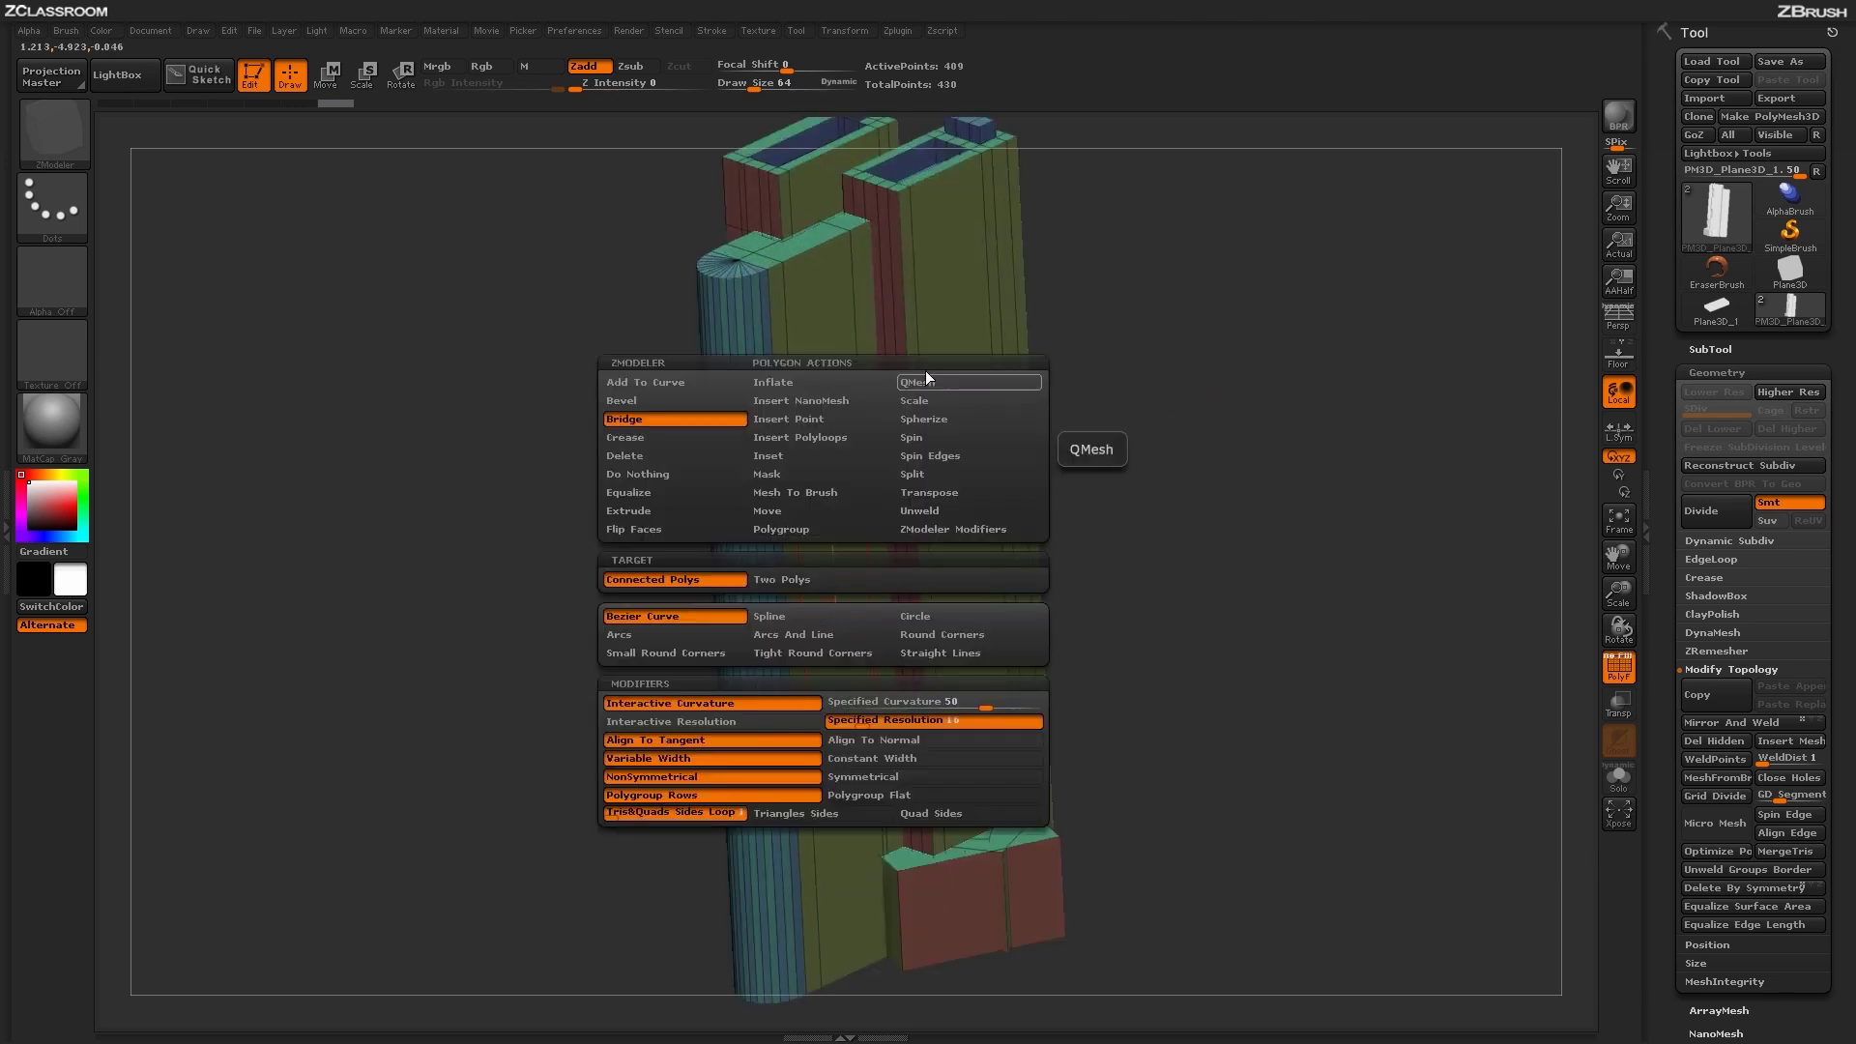
{"action": "left_click", "coordinate": [926, 381]}
{"action": "left_click", "coordinate": [855, 617]}
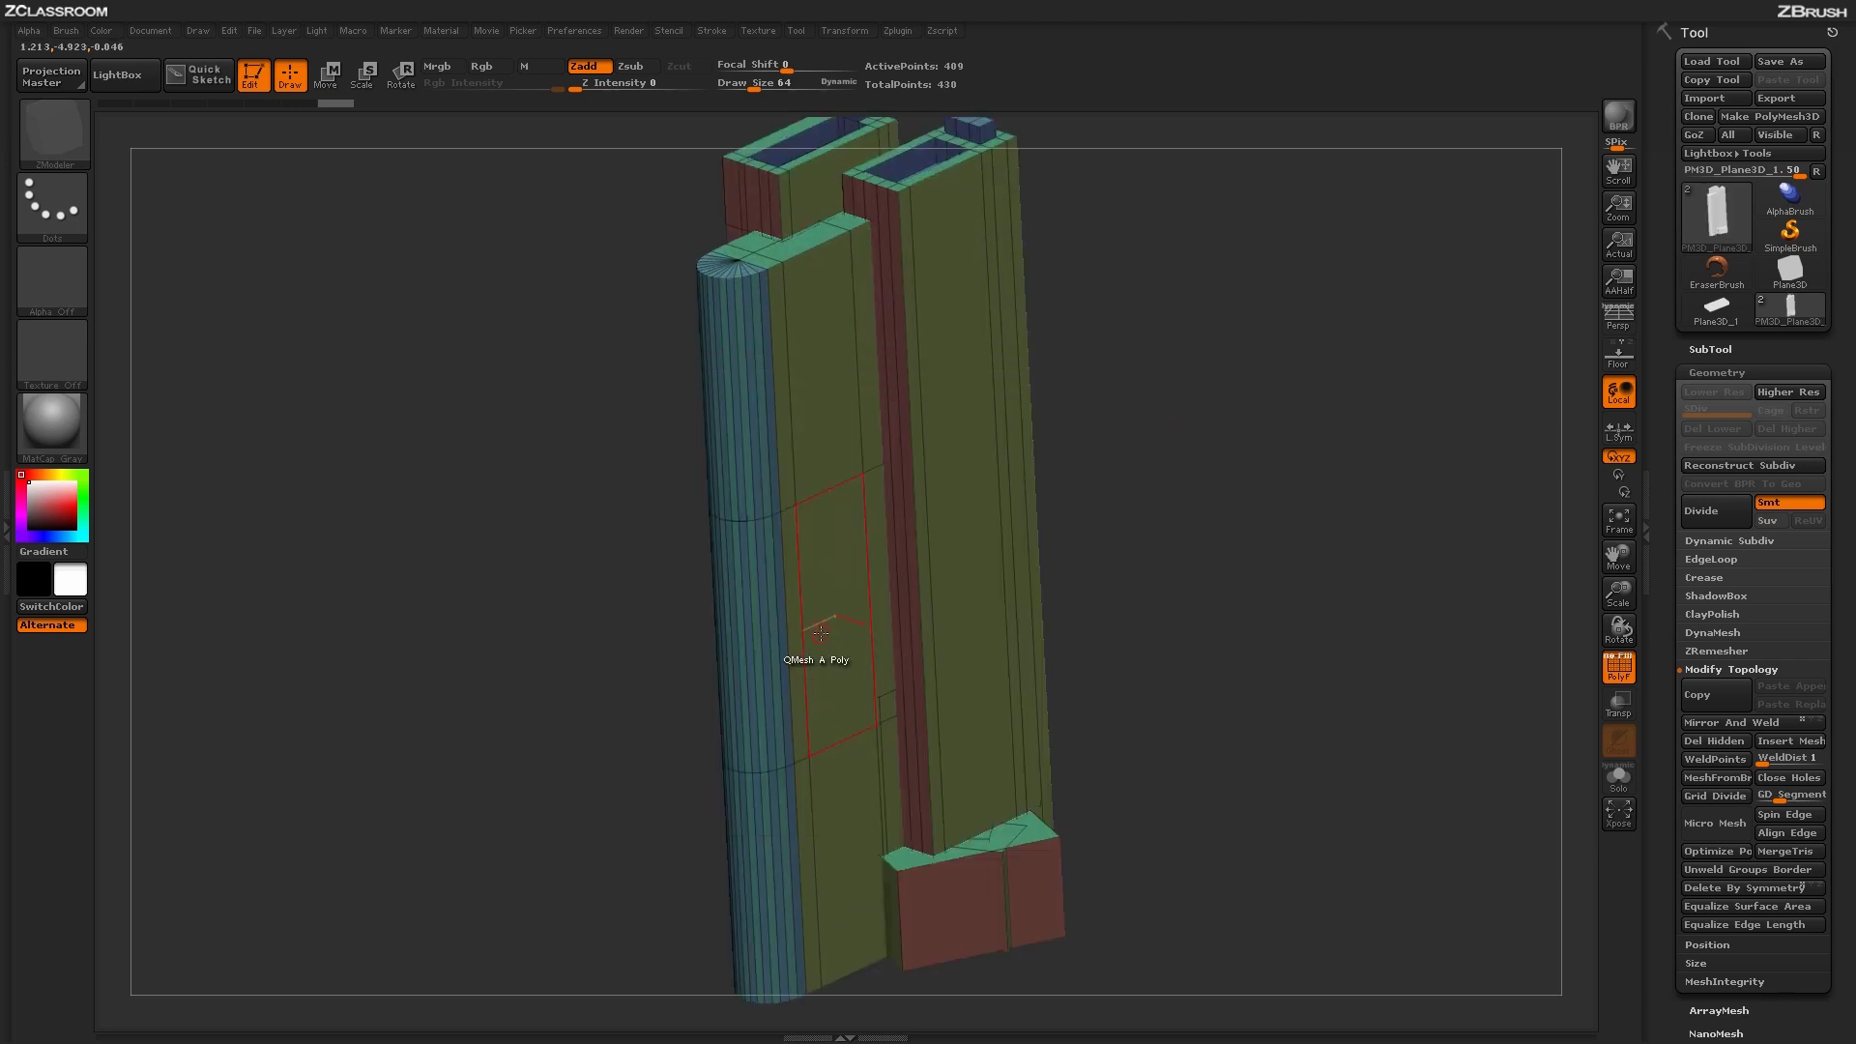
{"action": "left_click_drag", "start_coordinate": [819, 632], "coordinate": [845, 641]}
{"action": "left_click_drag", "start_coordinate": [1251, 650], "coordinate": [1247, 590]}
Step: Insert two horizontal edge loops around the neighbouring tall tower and QMesh the corner strip between them inward
{"action": "left_click", "coordinate": [970, 555]}
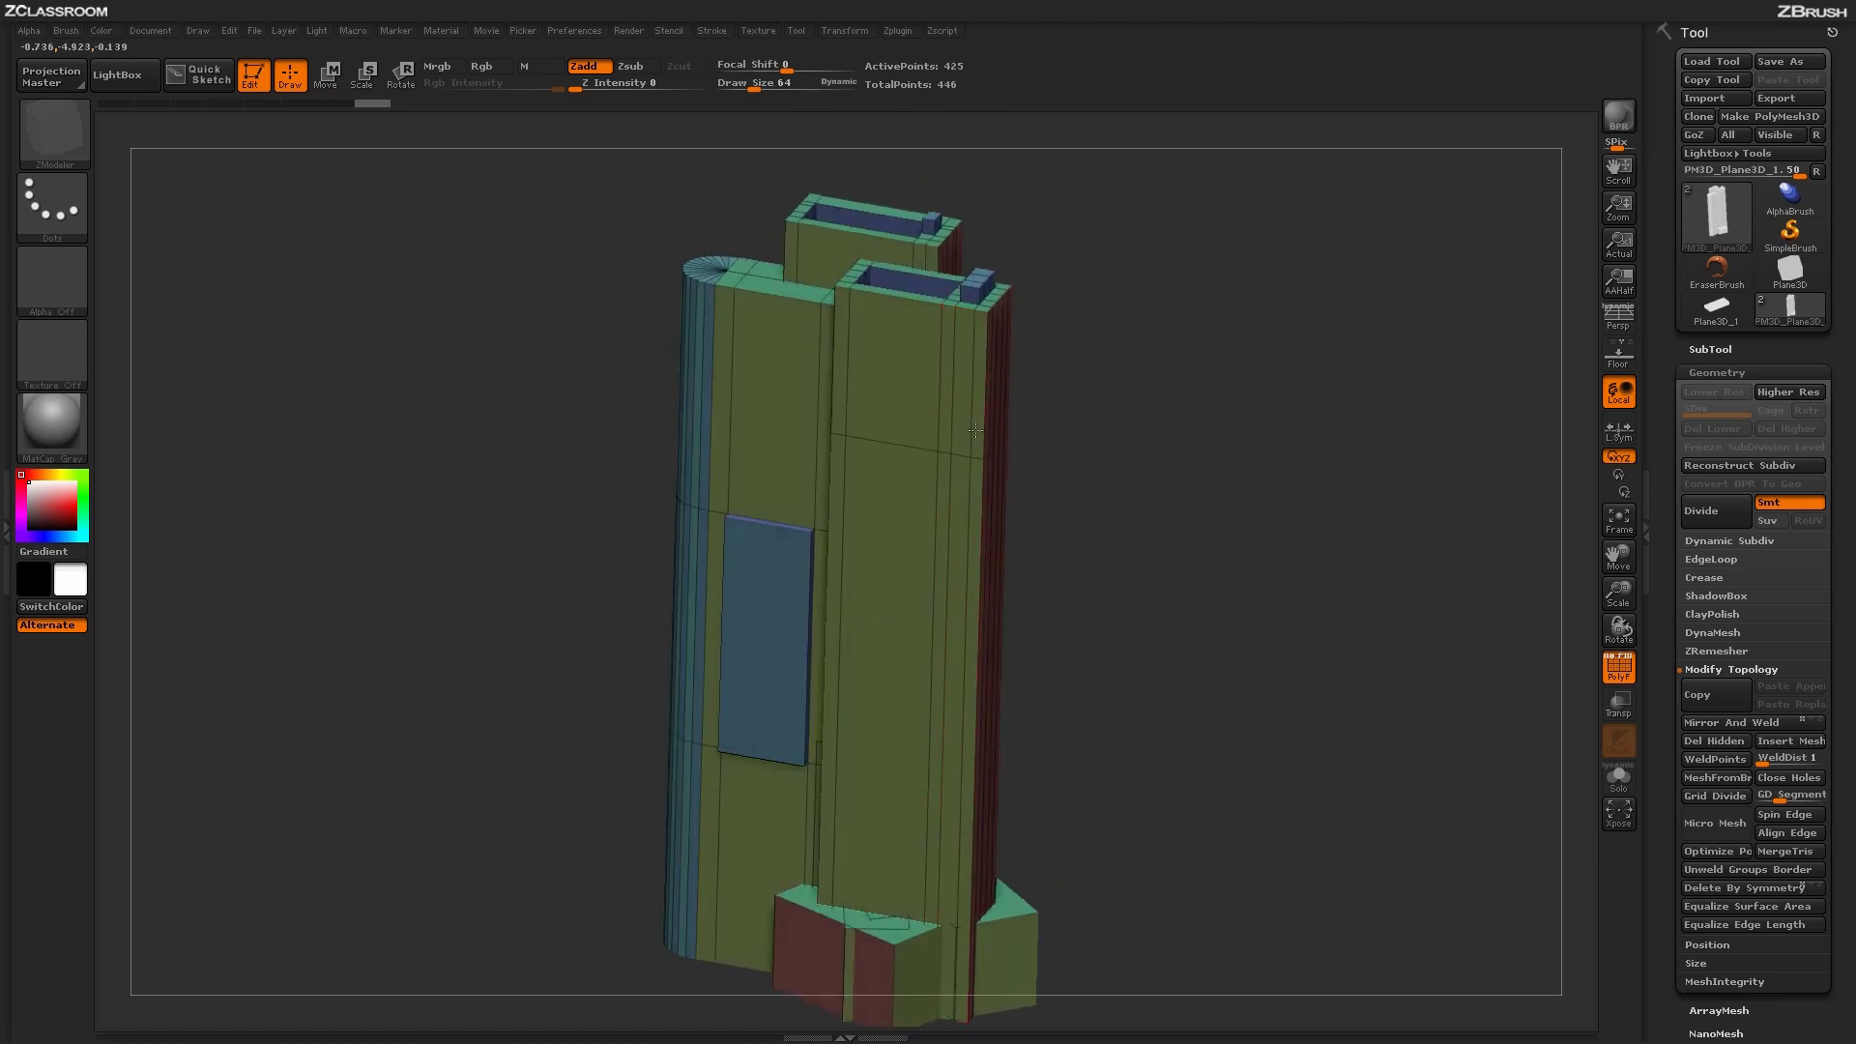
{"action": "left_click", "coordinate": [958, 817]}
{"action": "left_click_drag", "start_coordinate": [1073, 680], "coordinate": [932, 675]}
{"action": "left_click", "coordinate": [928, 657]}
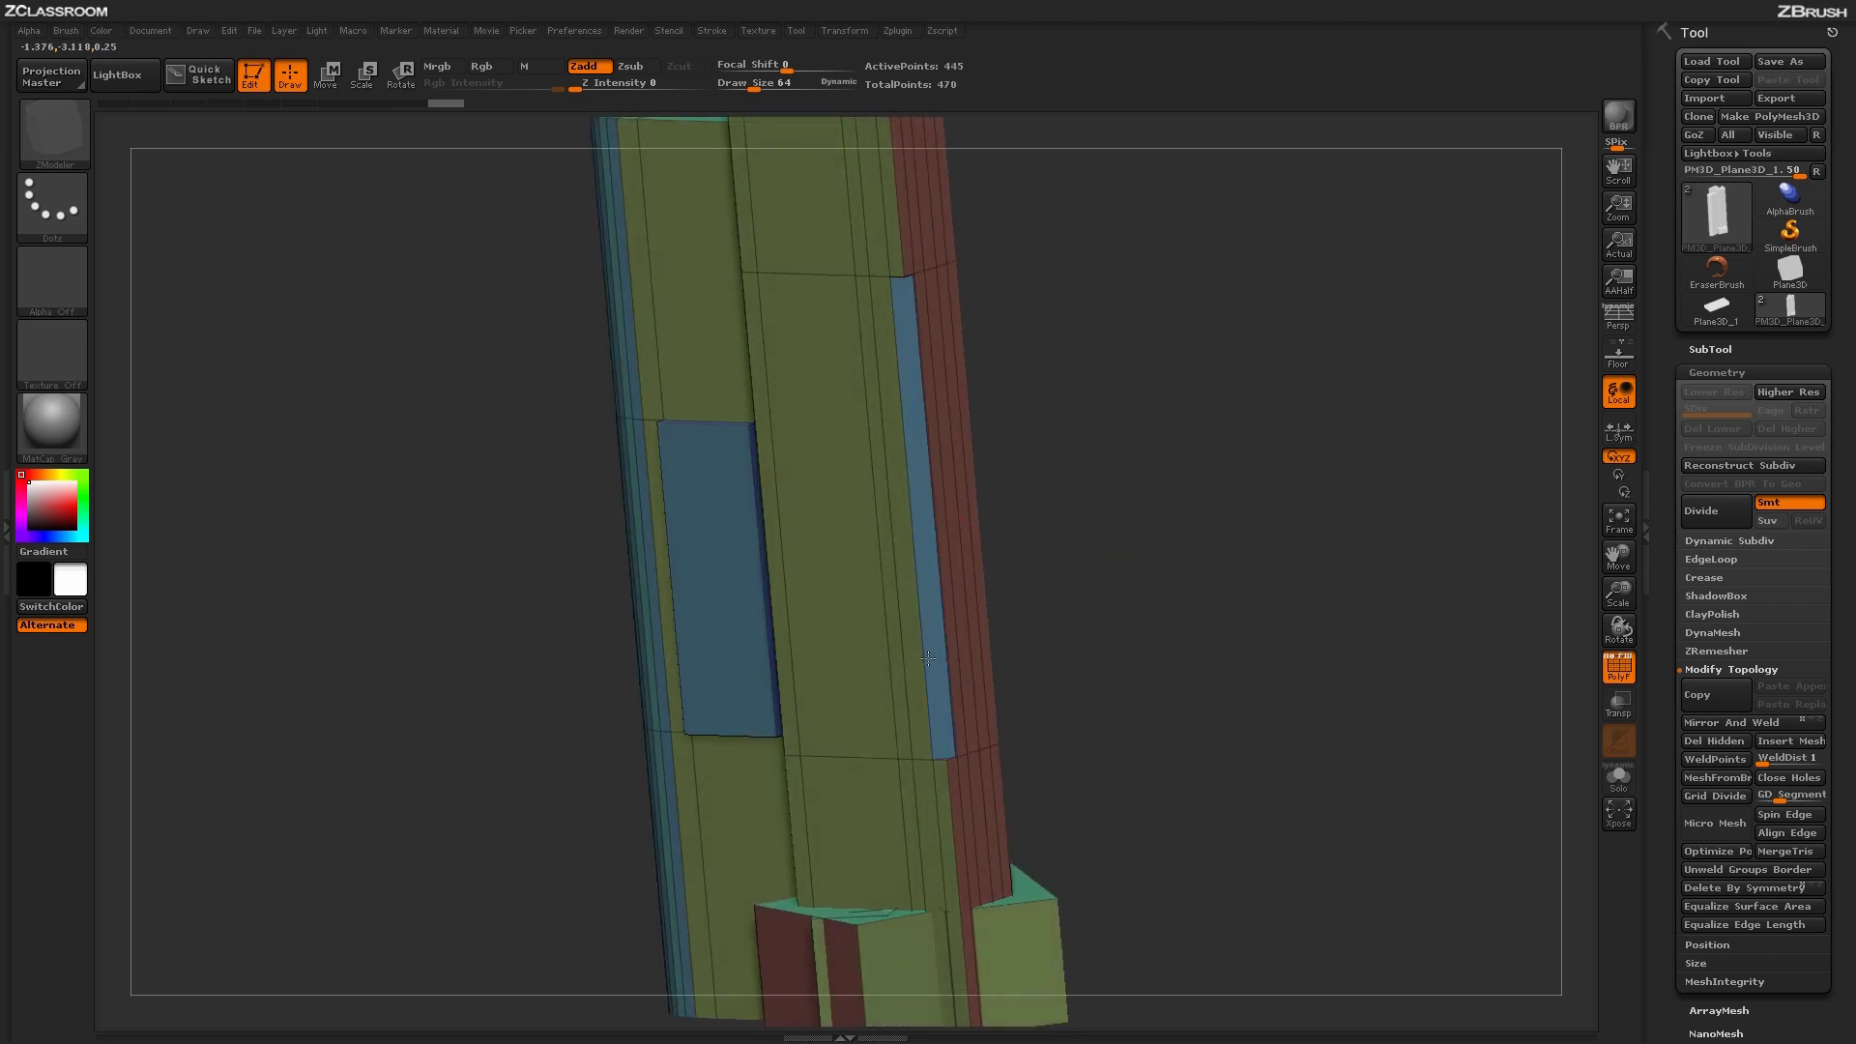
{"action": "left_click", "coordinate": [928, 658]}
Step: QMesh the matching strip on the opposite corner of the same tower inward
{"action": "left_click_drag", "start_coordinate": [1172, 651], "coordinate": [1086, 600]}
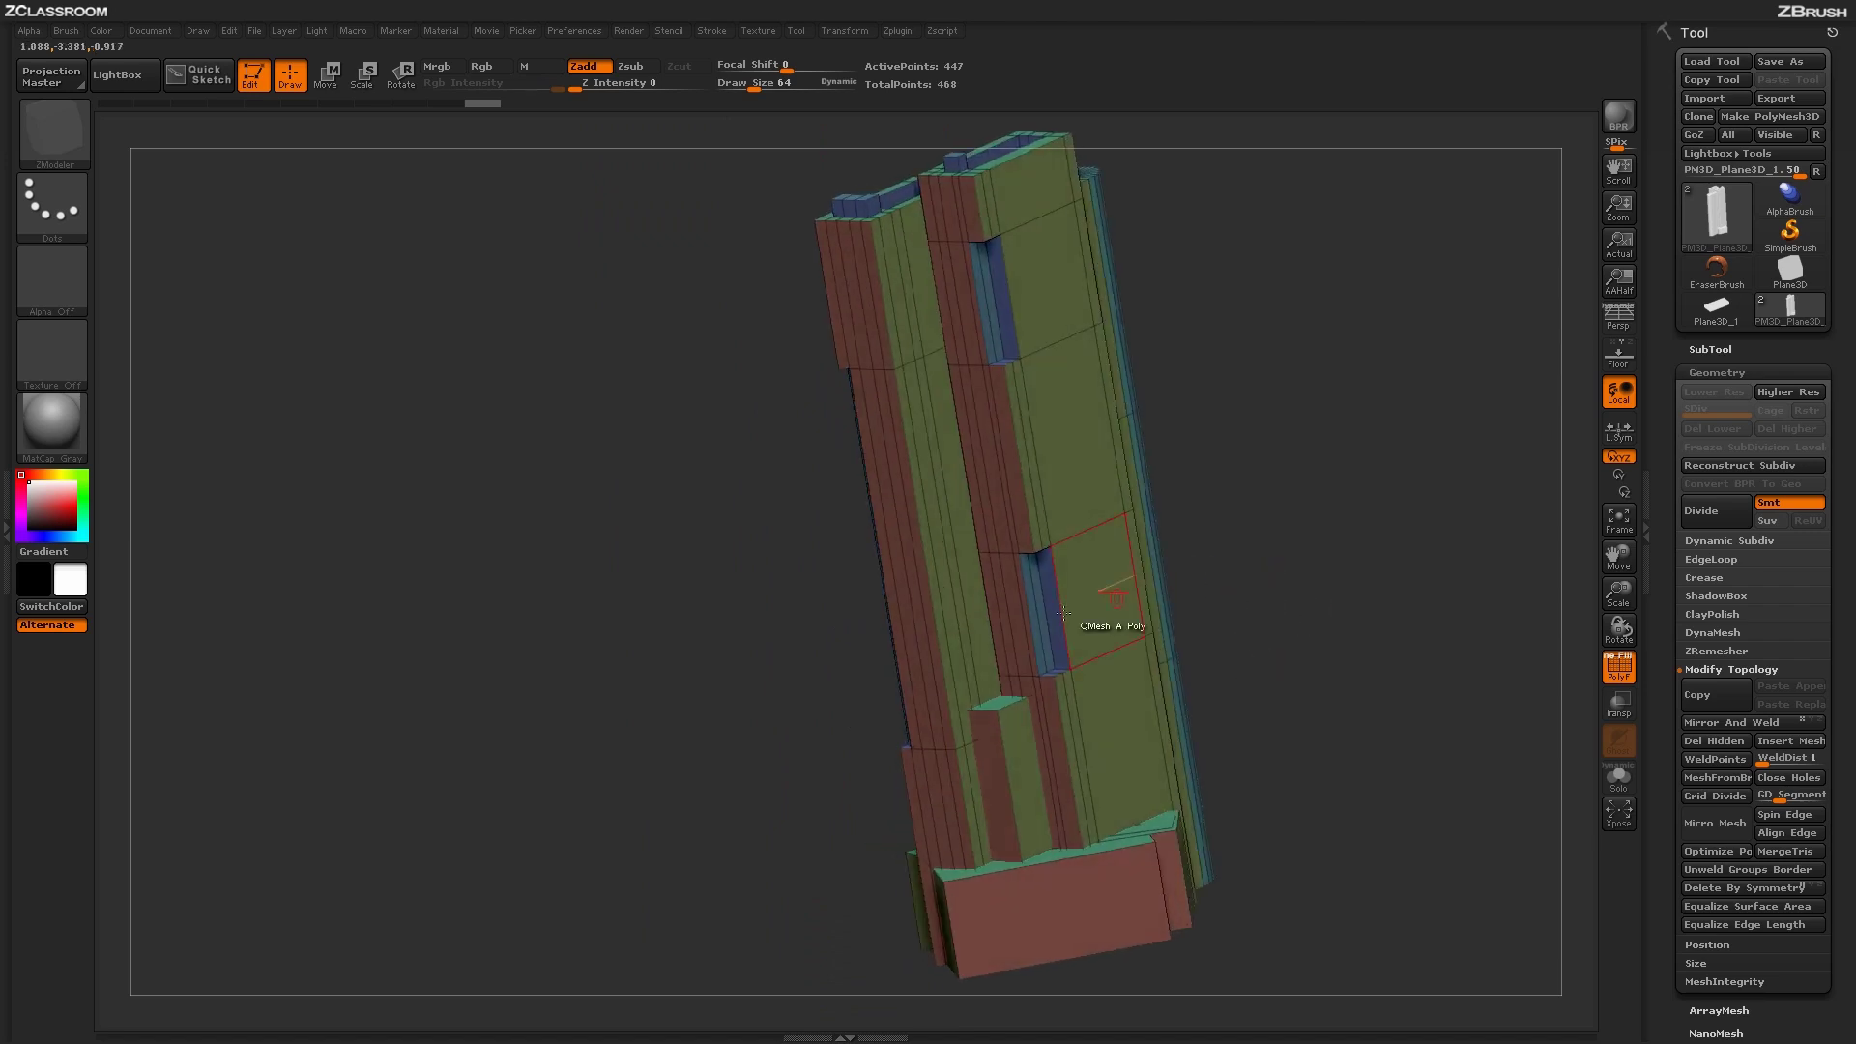
{"action": "left_click", "coordinate": [939, 630]}
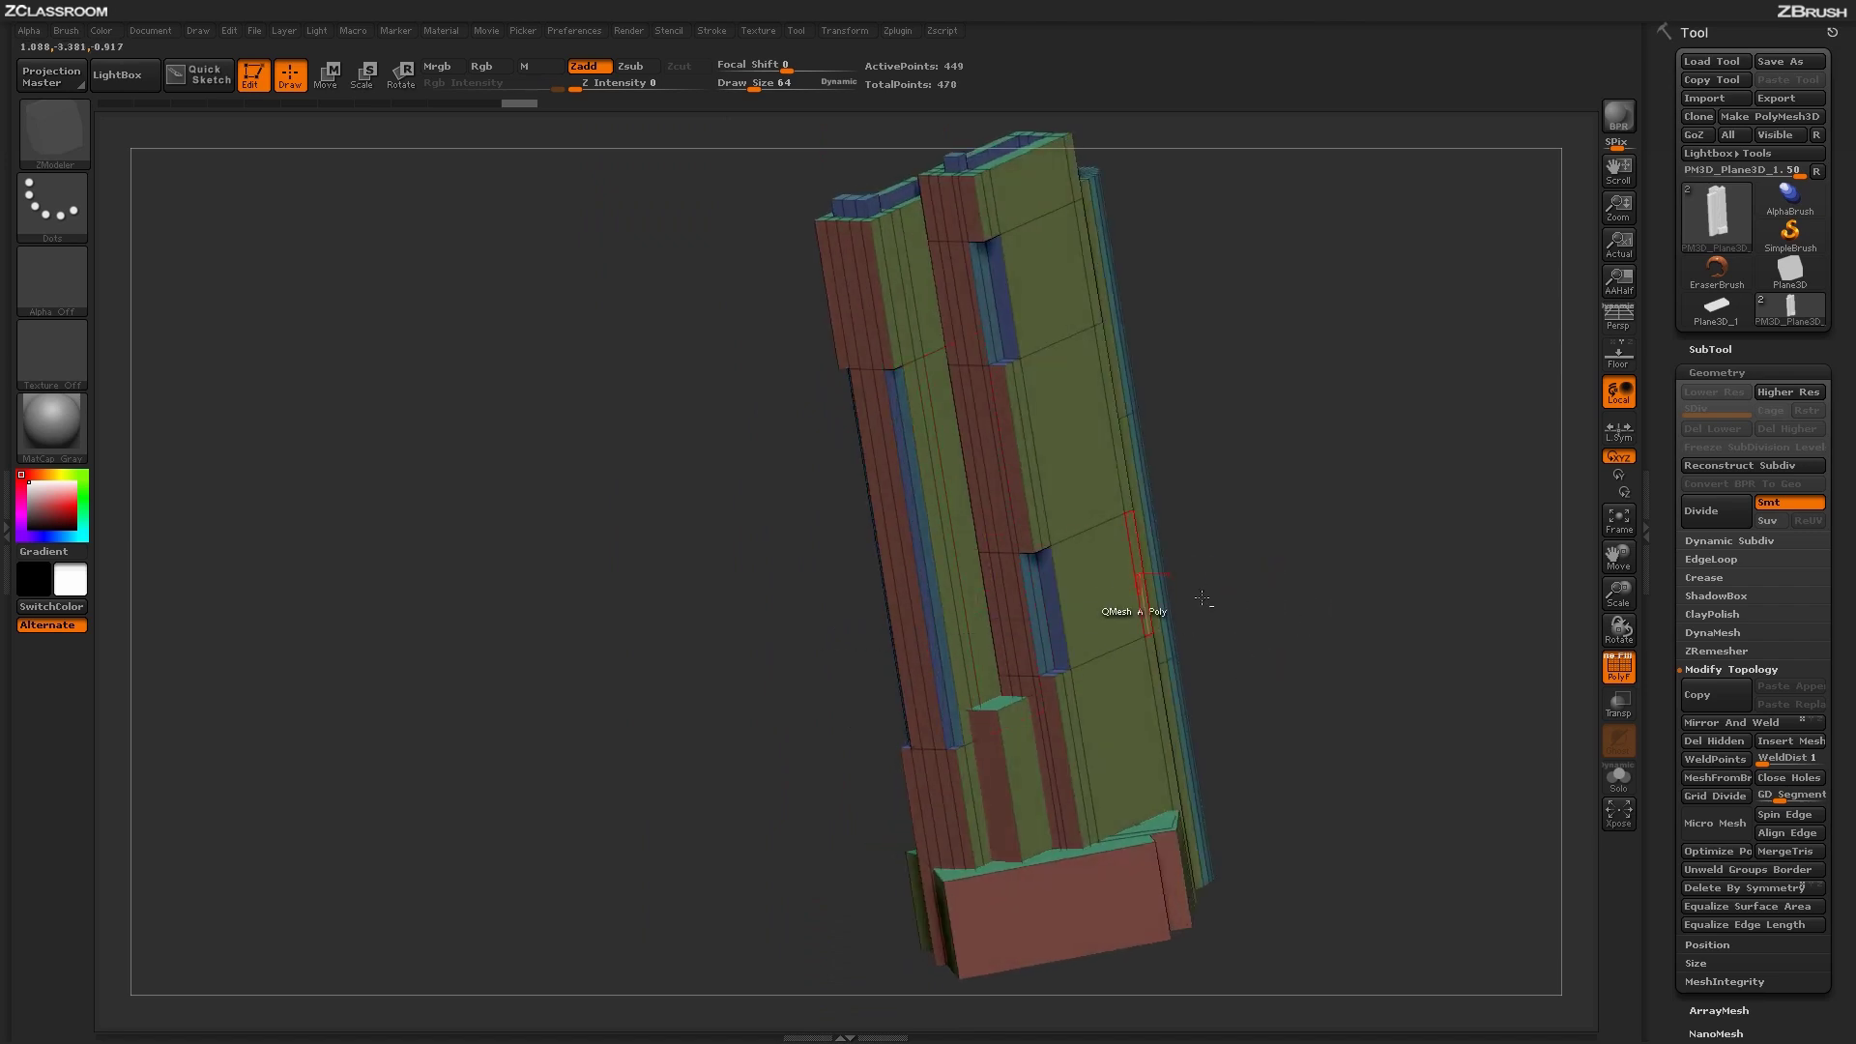
{"action": "left_click_drag", "start_coordinate": [1111, 613], "coordinate": [1309, 642]}
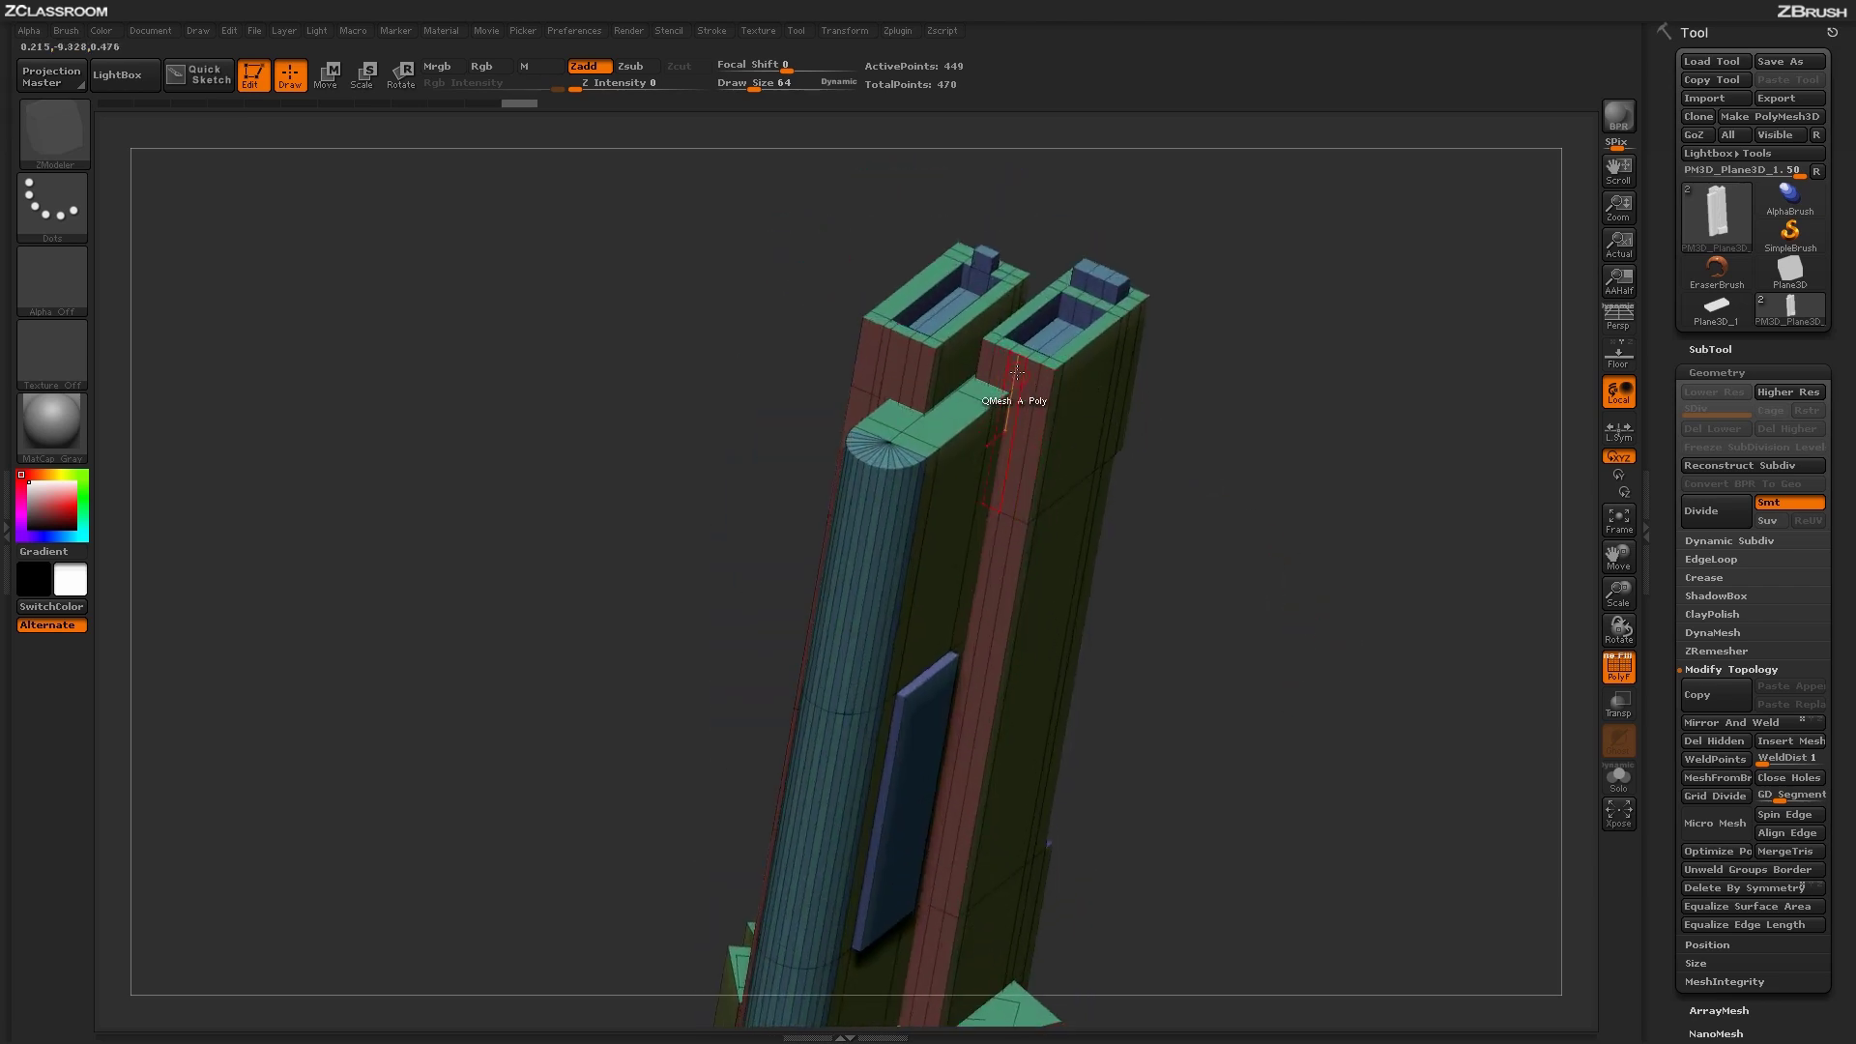
Step: QMesh the uppermost corner strip of the tower beside the rounded one outward and insert a horizontal edge loop near the base block's upper rim
{"action": "left_click_drag", "start_coordinate": [1276, 257], "coordinate": [1343, 541]}
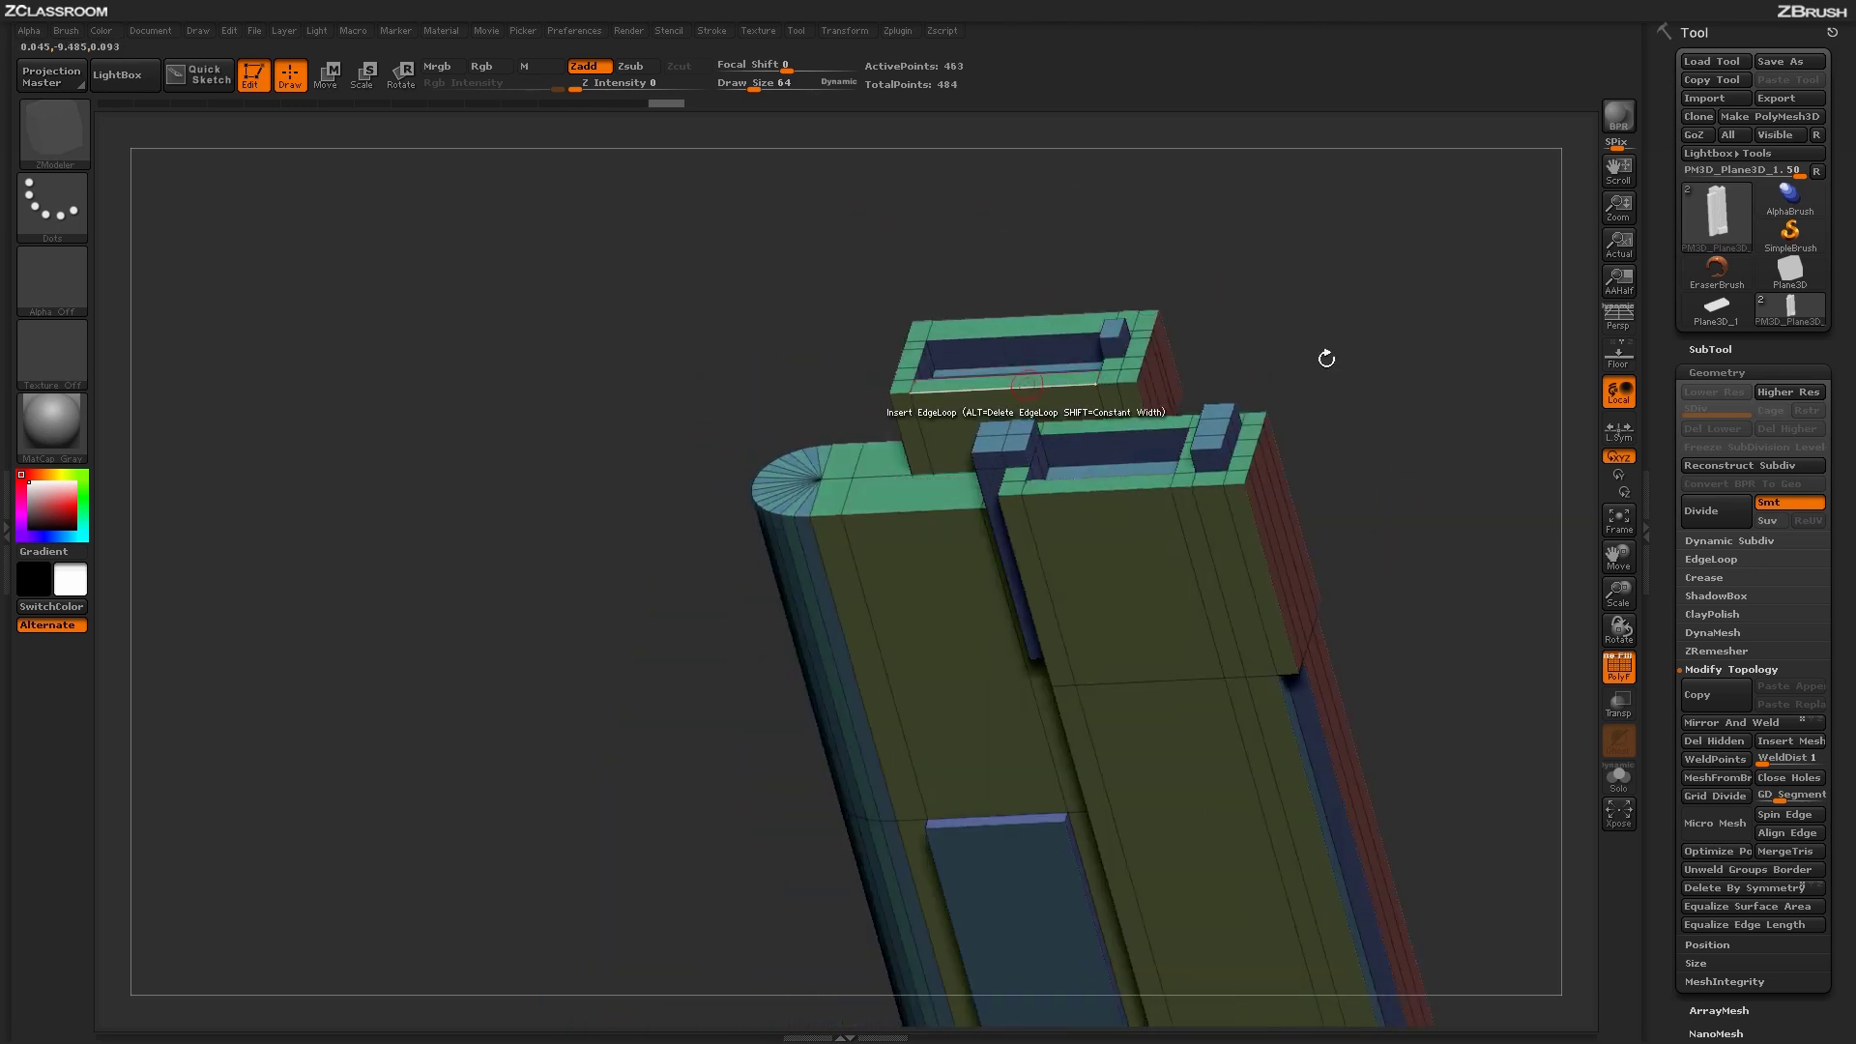
{"action": "left_click_drag", "start_coordinate": [1359, 376], "coordinate": [1340, 533]}
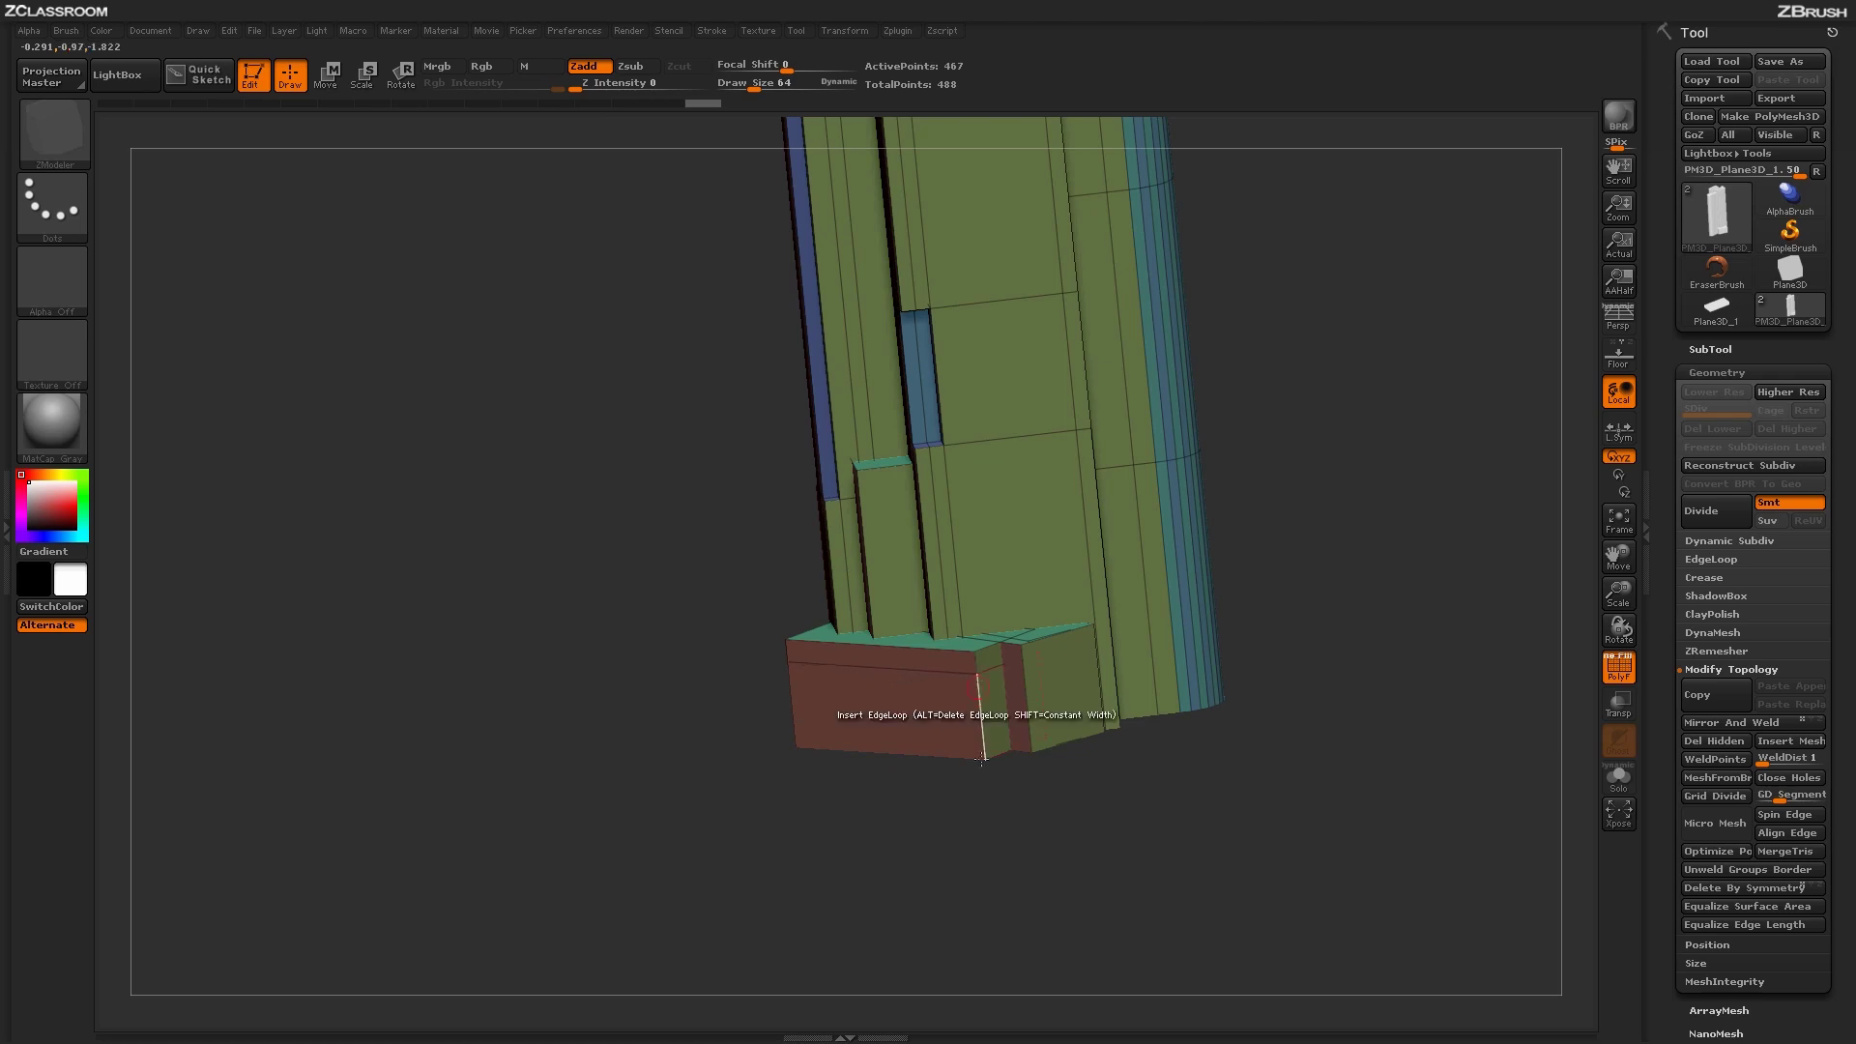
Step: Insert two vertical edge loops across the base block's front and QMesh the middle panel inward as a doorway
{"action": "left_click_drag", "start_coordinate": [981, 761], "coordinate": [943, 677]}
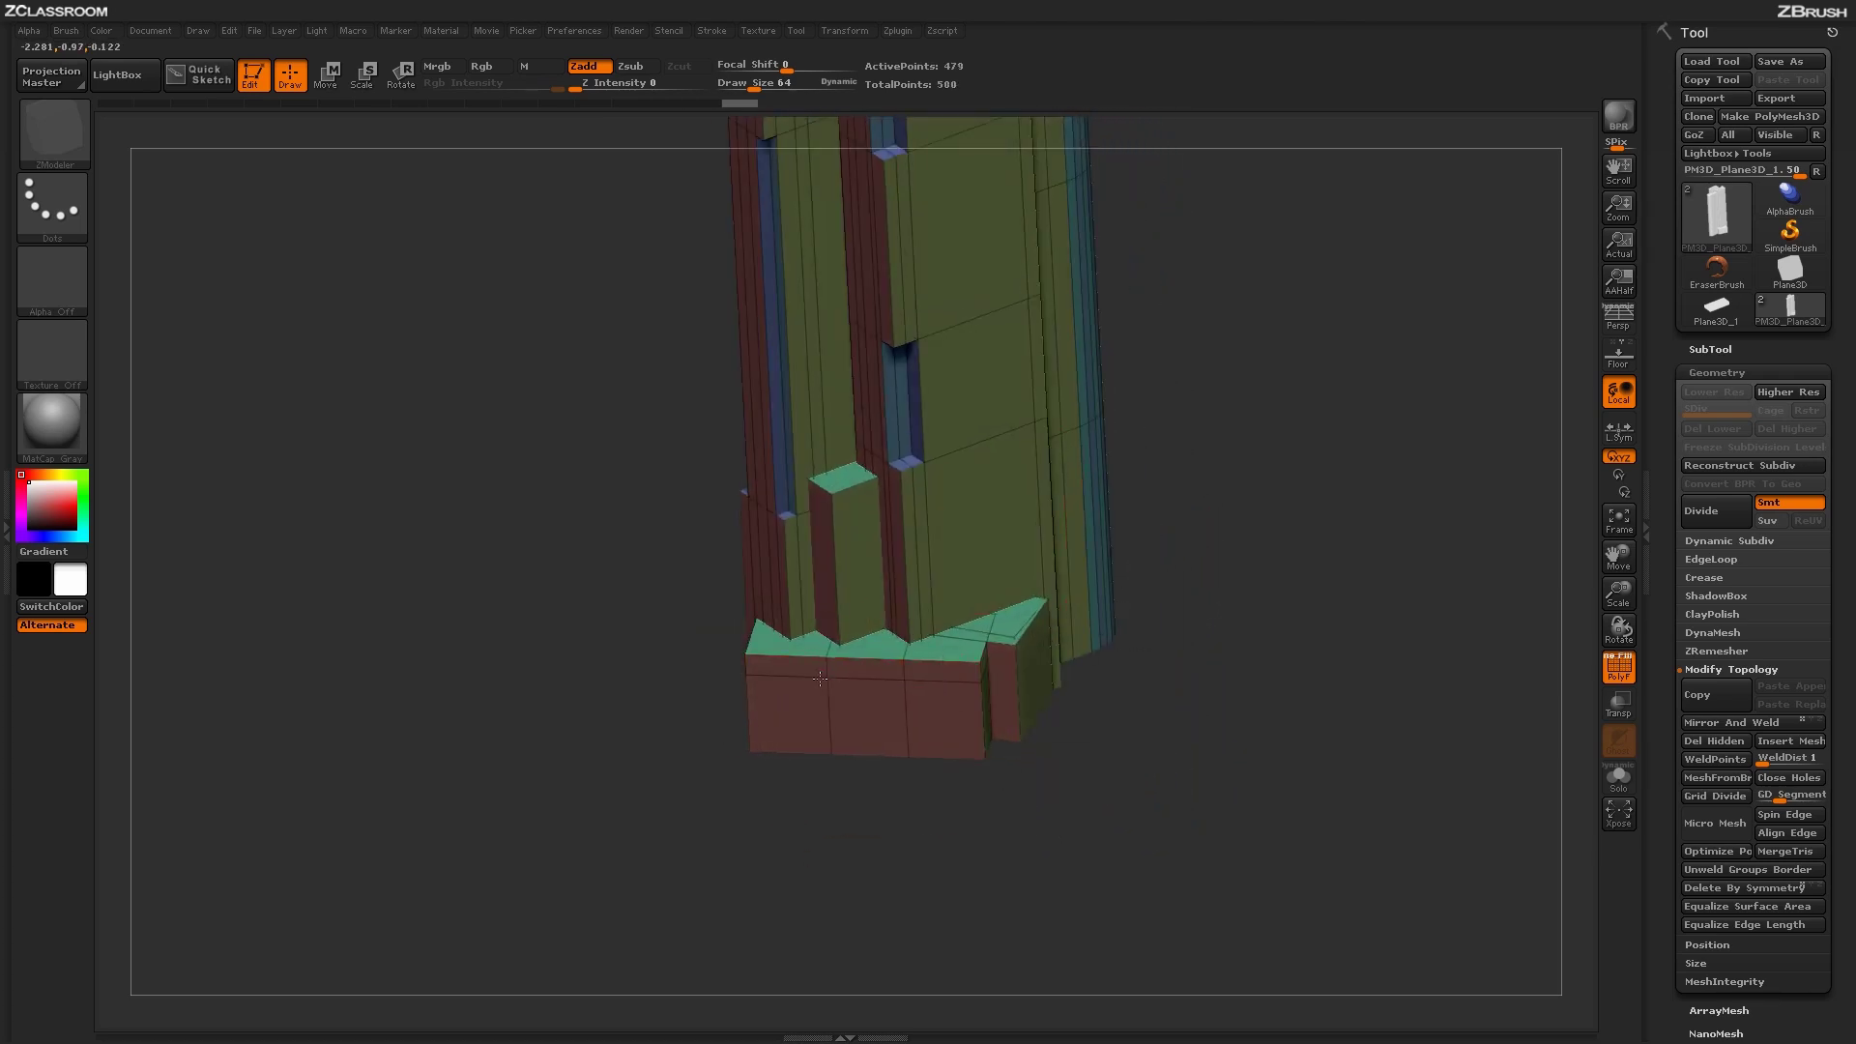
{"action": "left_click_drag", "start_coordinate": [1256, 618], "coordinate": [1260, 571]}
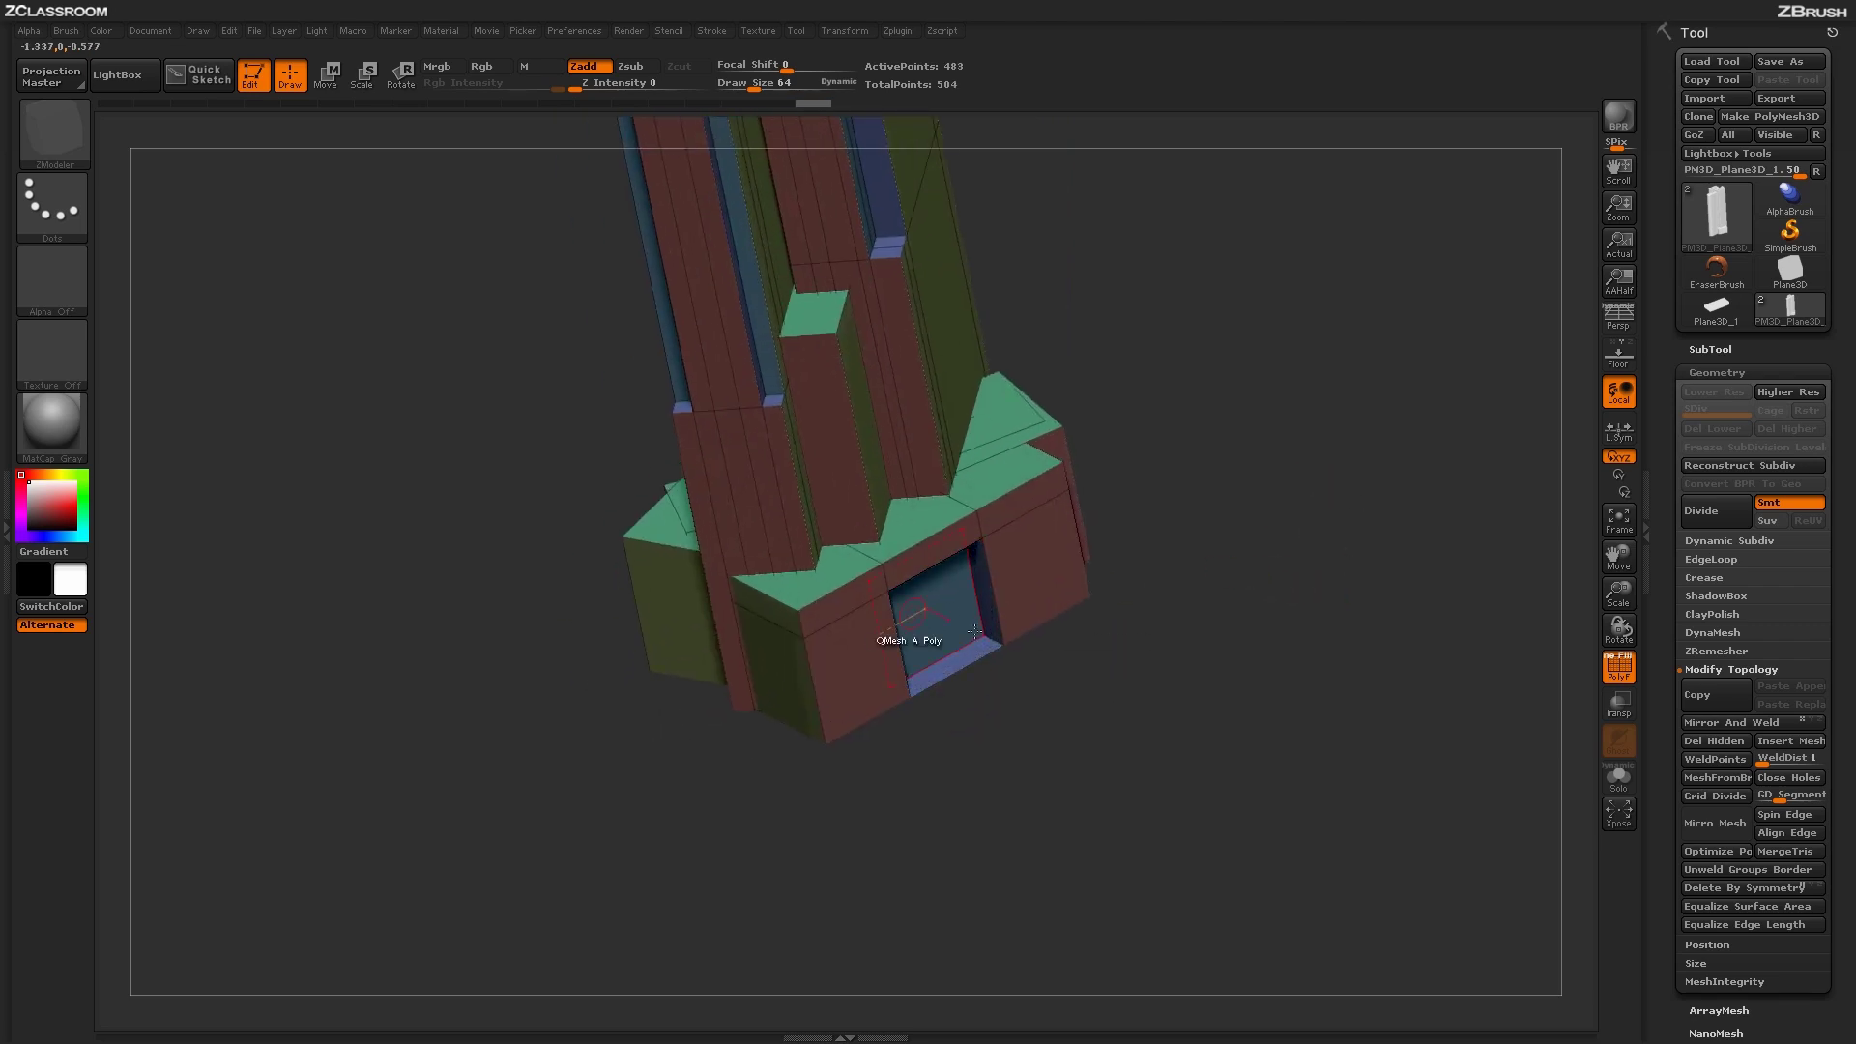
{"action": "right_click_drag", "start_coordinate": [975, 630], "coordinate": [1020, 657]}
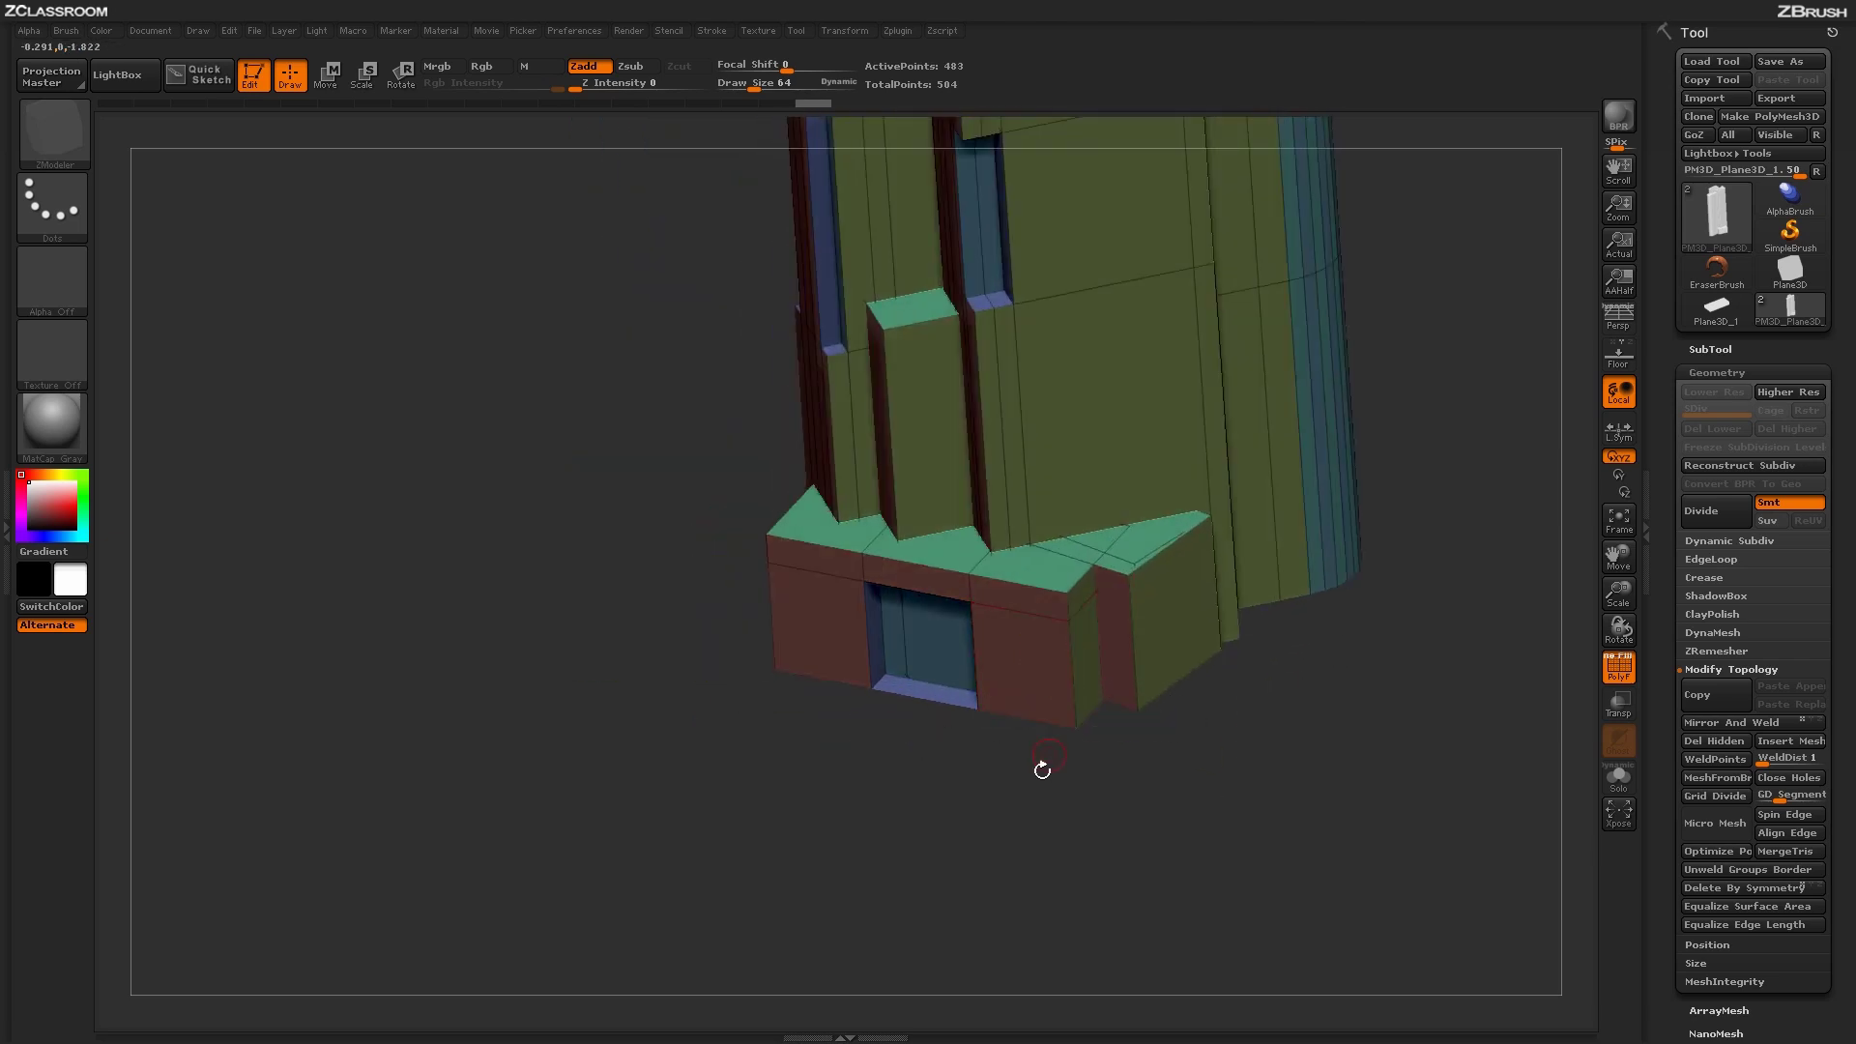
Step: Insert horizontal and vertical edge loops around the base block to divide its side and front faces into smaller panels
{"action": "right_click_drag", "start_coordinate": [1043, 770], "coordinate": [1275, 802]}
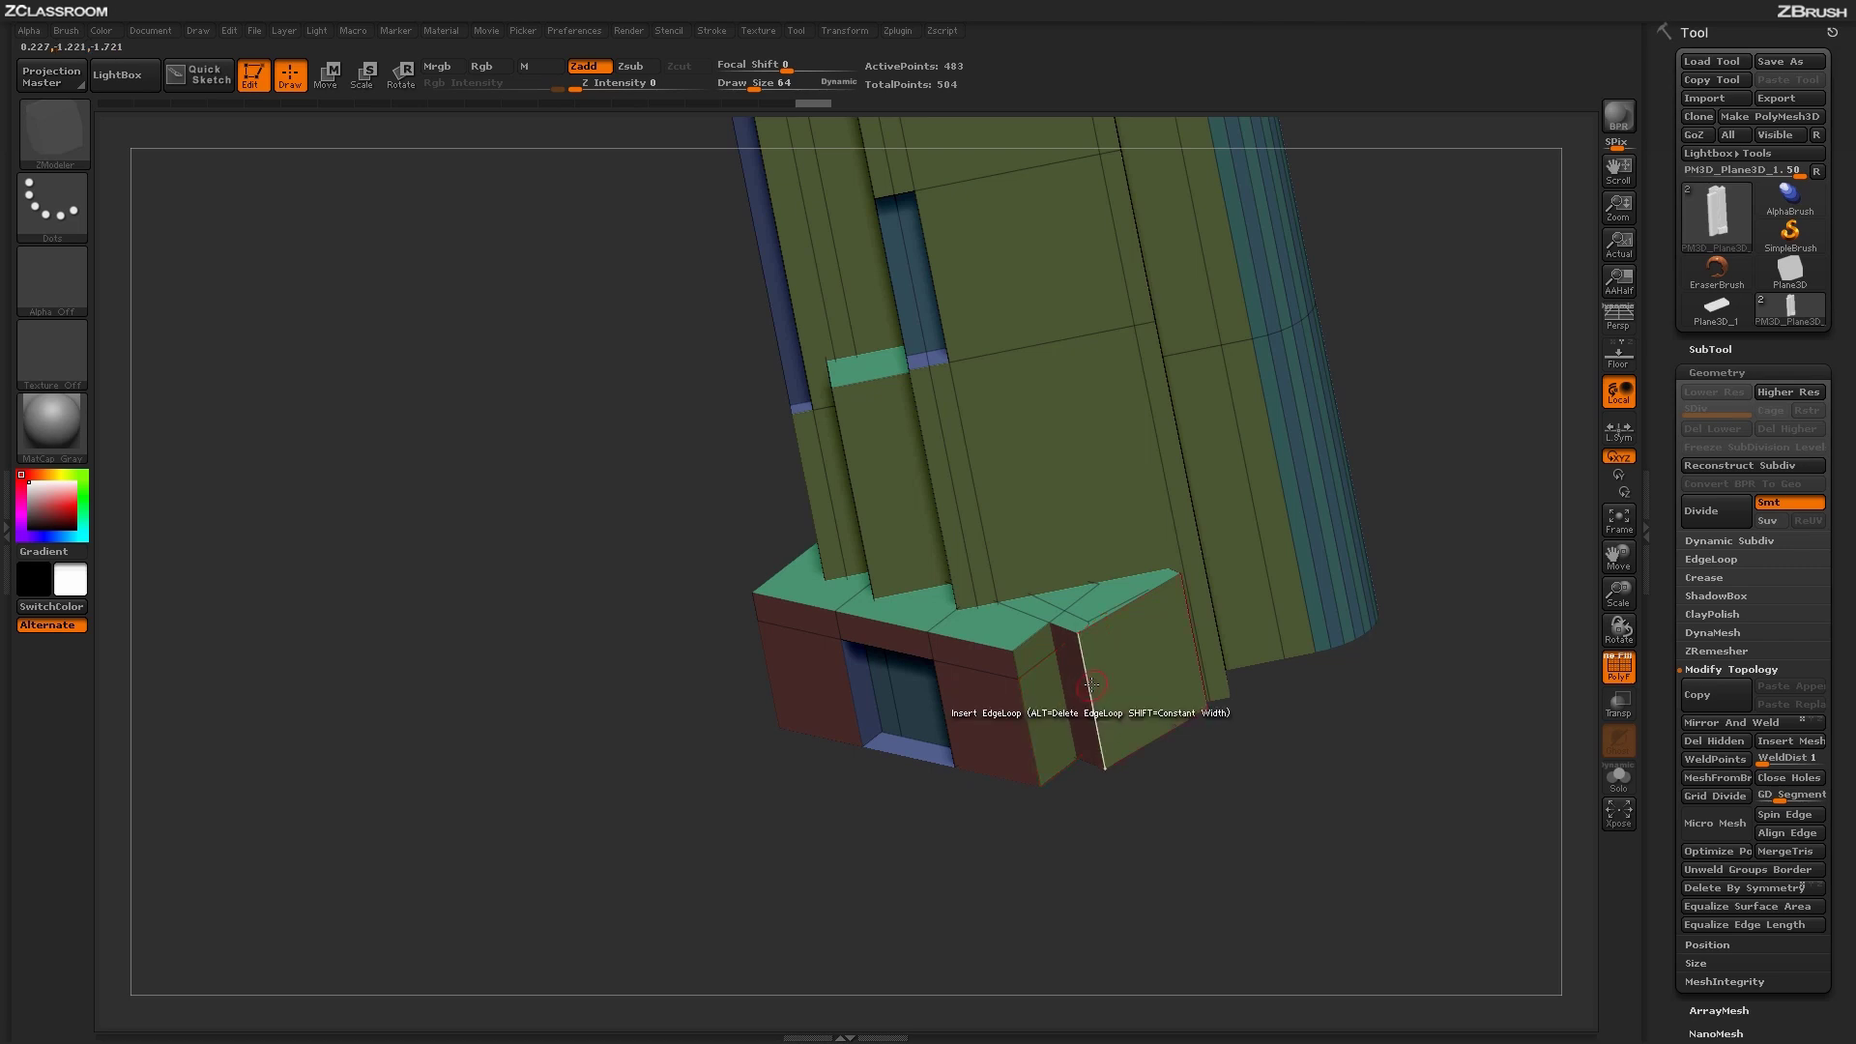
{"action": "right_click_drag", "start_coordinate": [1096, 711], "coordinate": [1158, 669]}
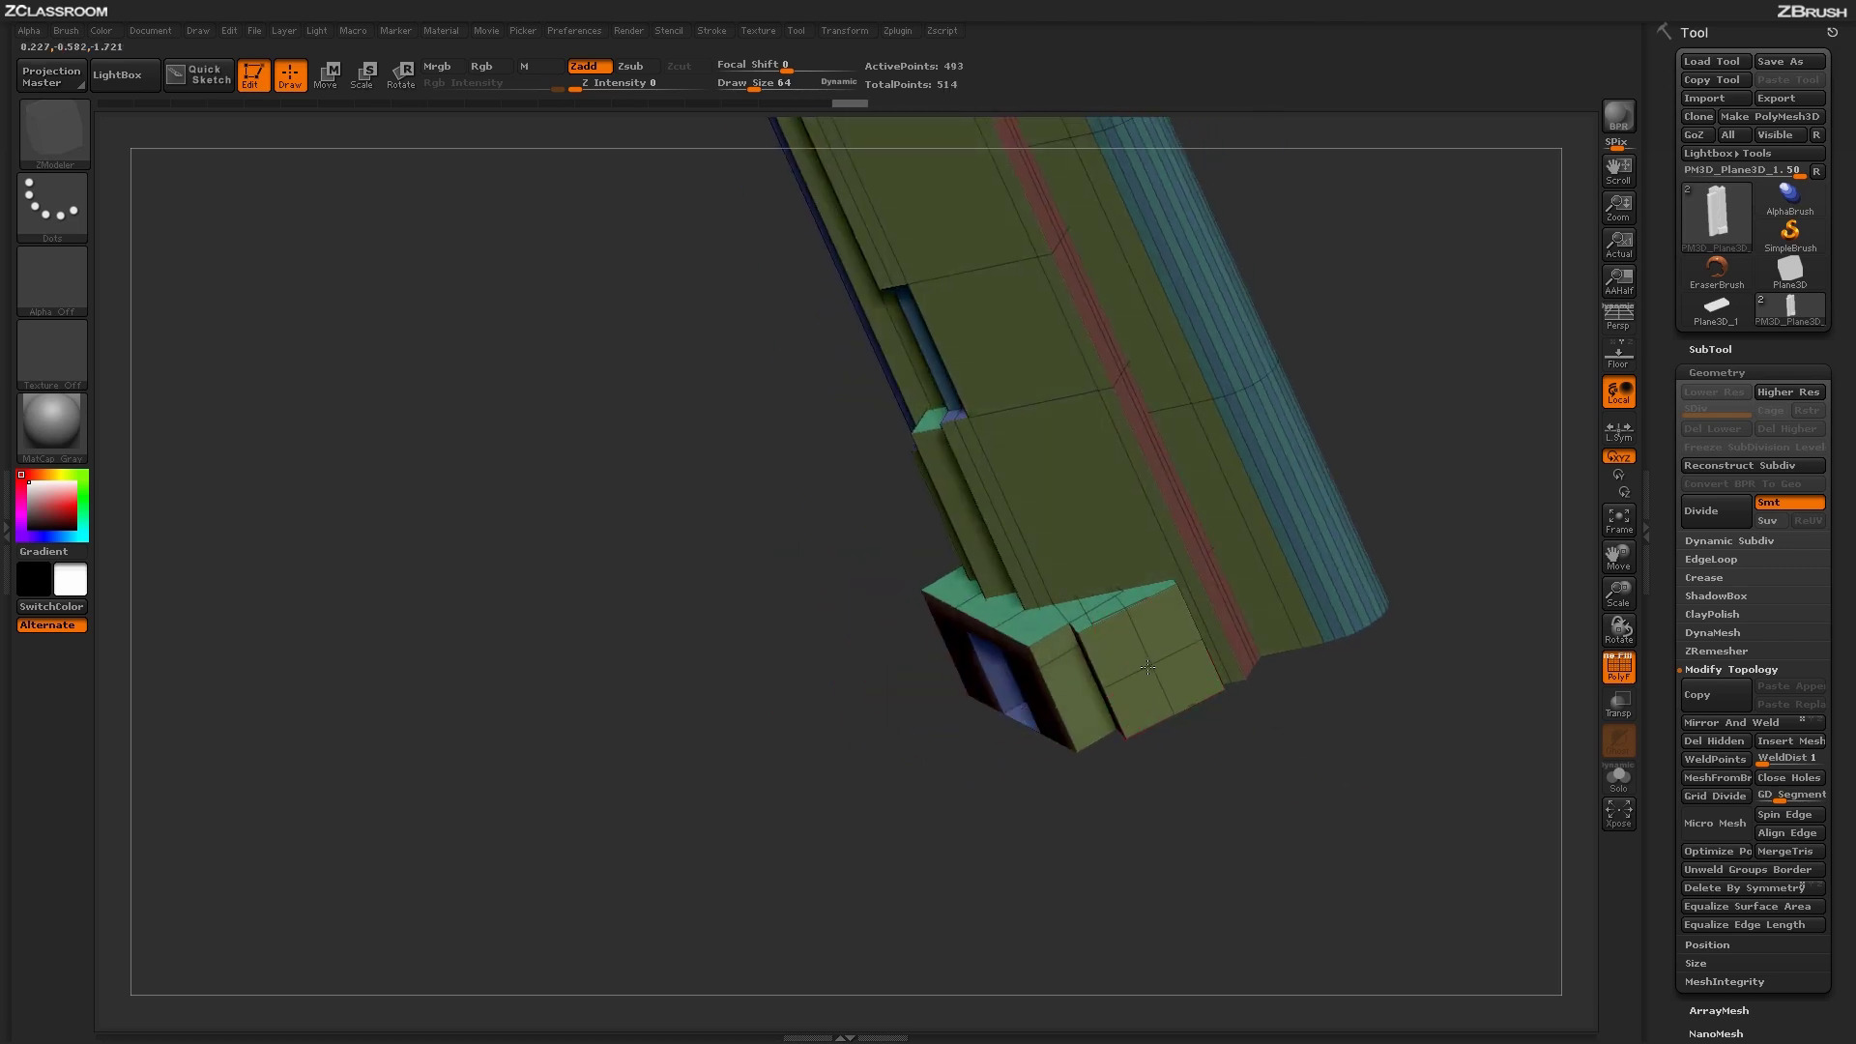
{"action": "right_click_drag", "start_coordinate": [1172, 661], "coordinate": [1255, 748]}
{"action": "left_click", "coordinate": [993, 790]}
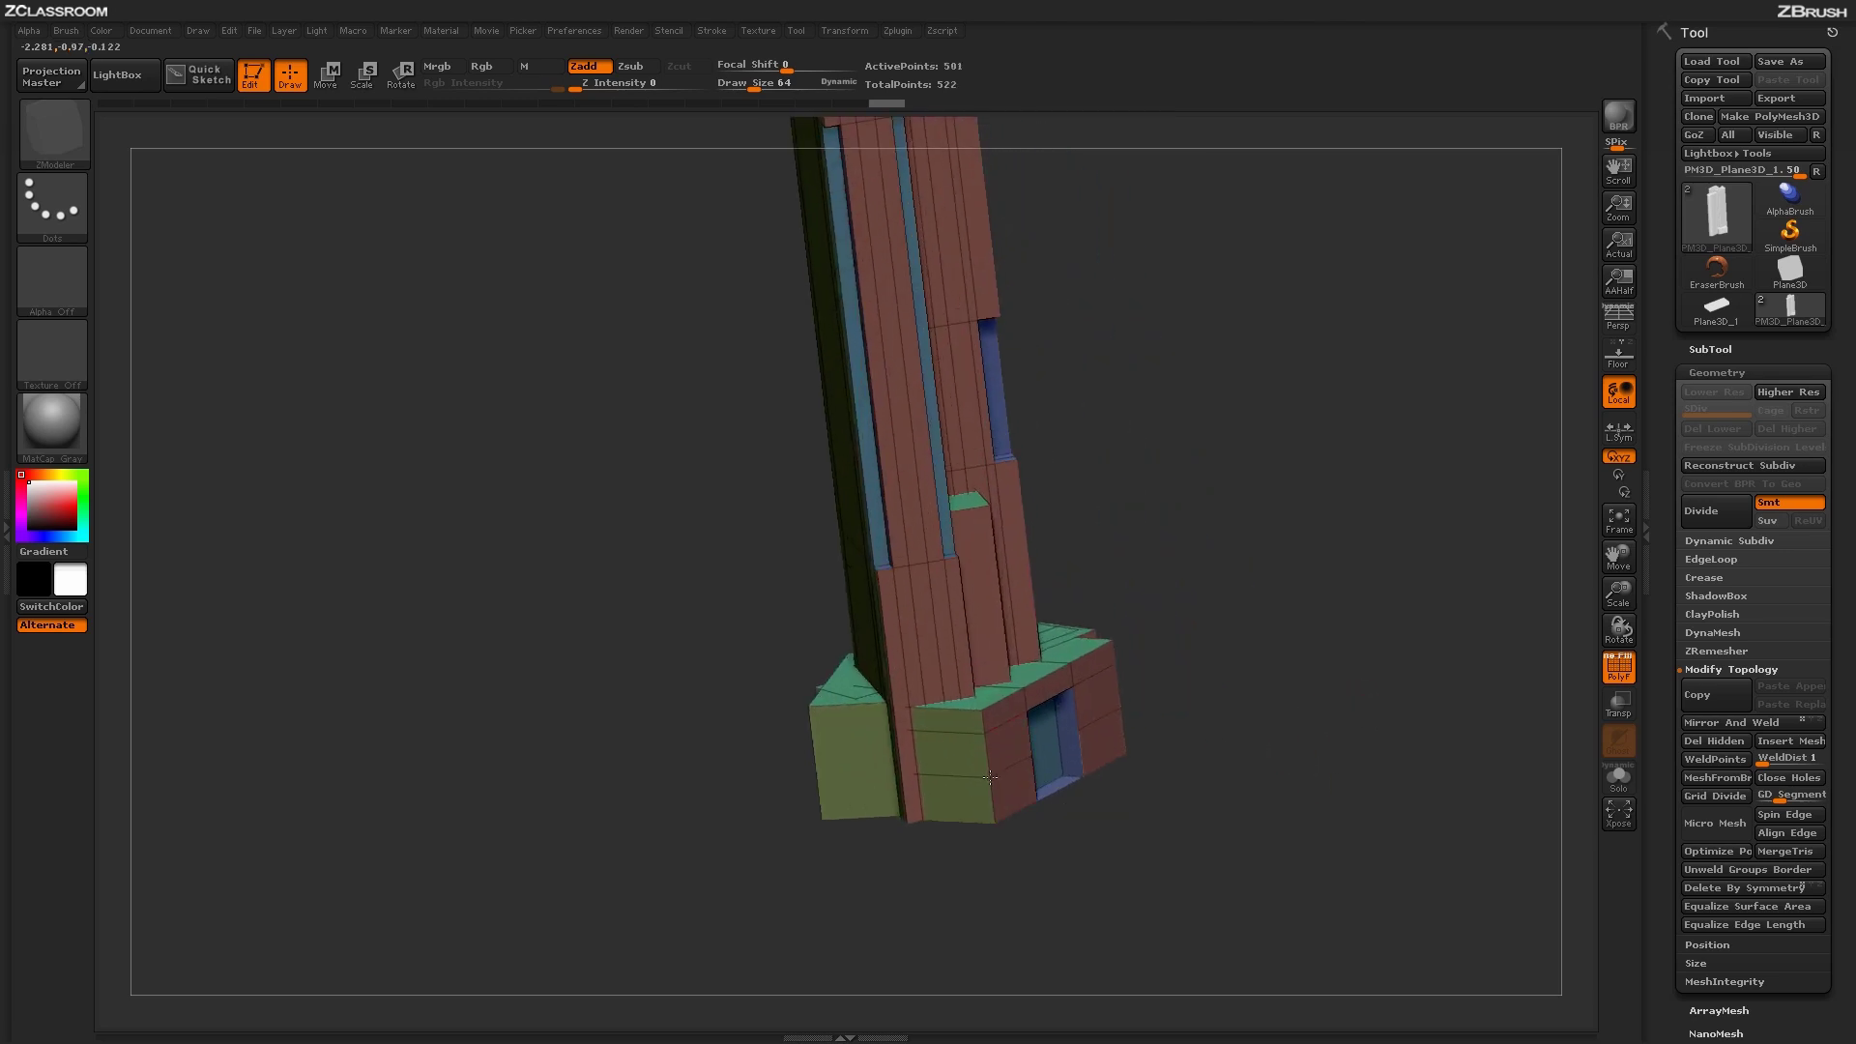
{"action": "right_click_drag", "start_coordinate": [990, 778], "coordinate": [1276, 657]}
{"action": "left_click", "coordinate": [938, 774]}
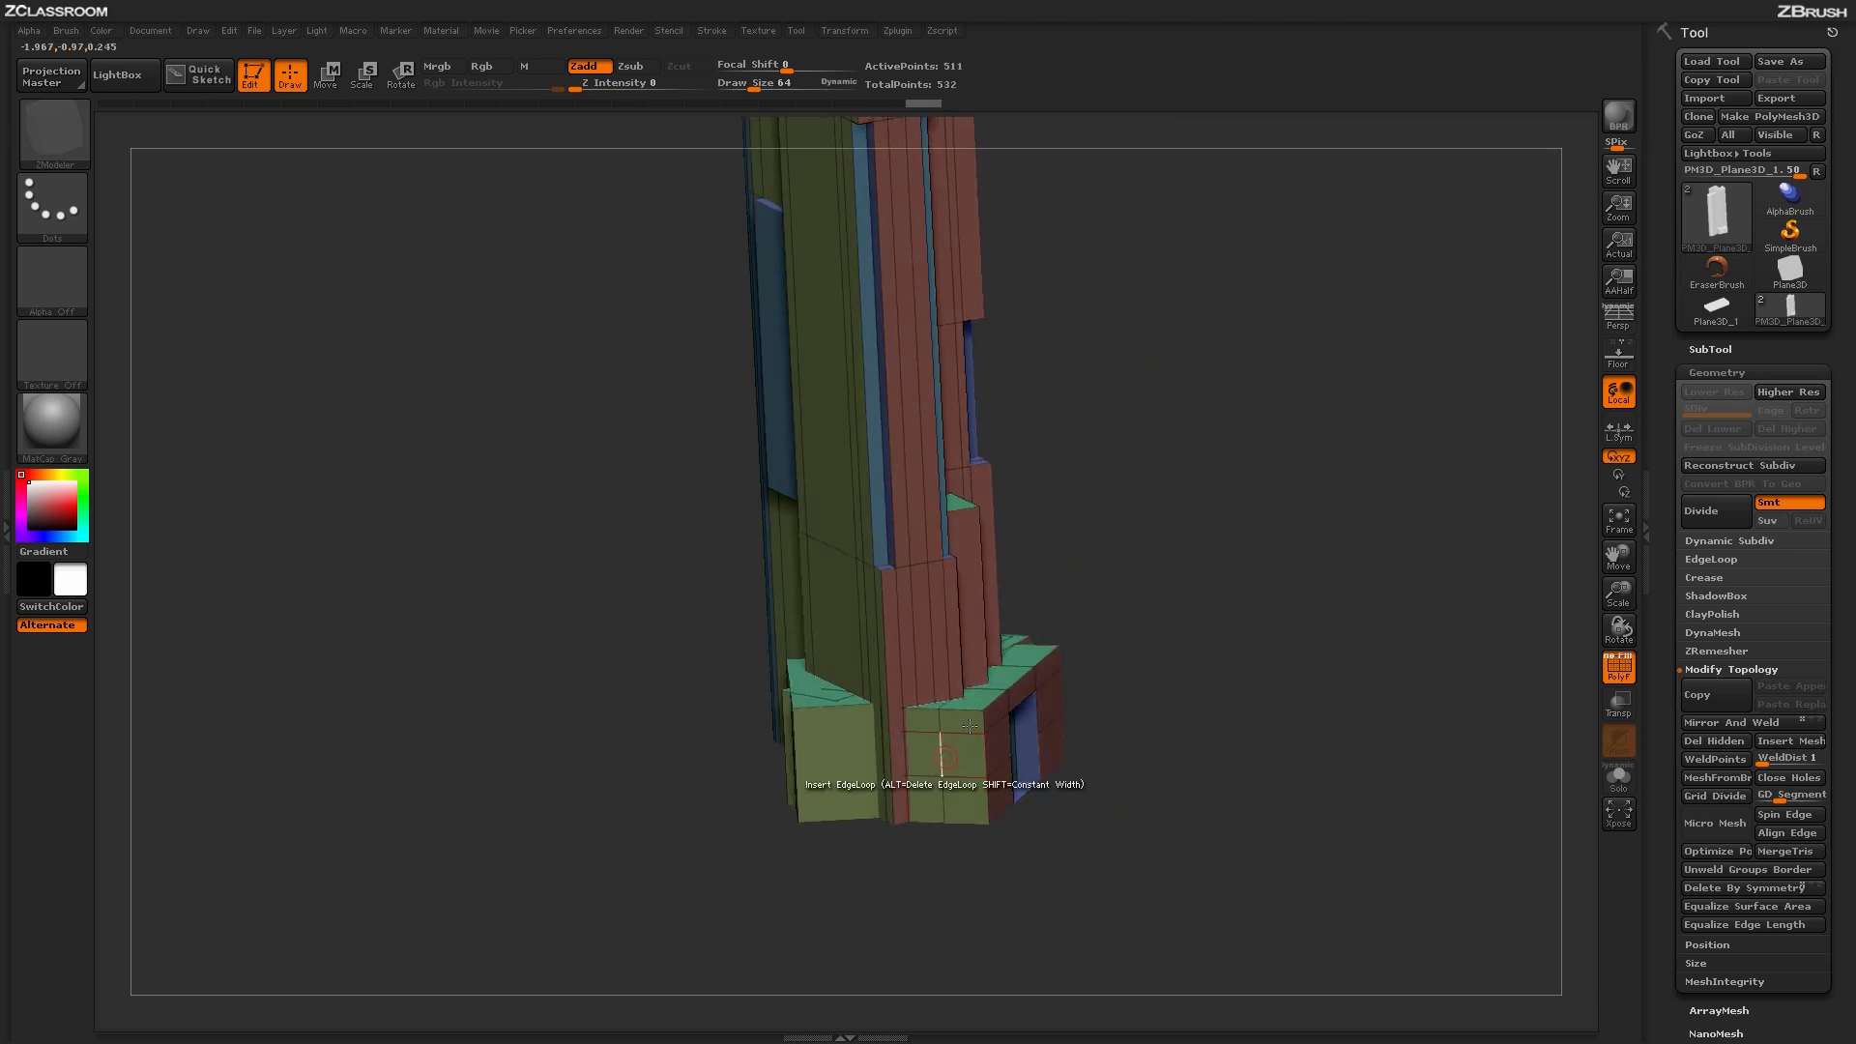
{"action": "right_click_drag", "start_coordinate": [939, 774], "coordinate": [1180, 642]}
{"action": "left_click", "coordinate": [914, 735]}
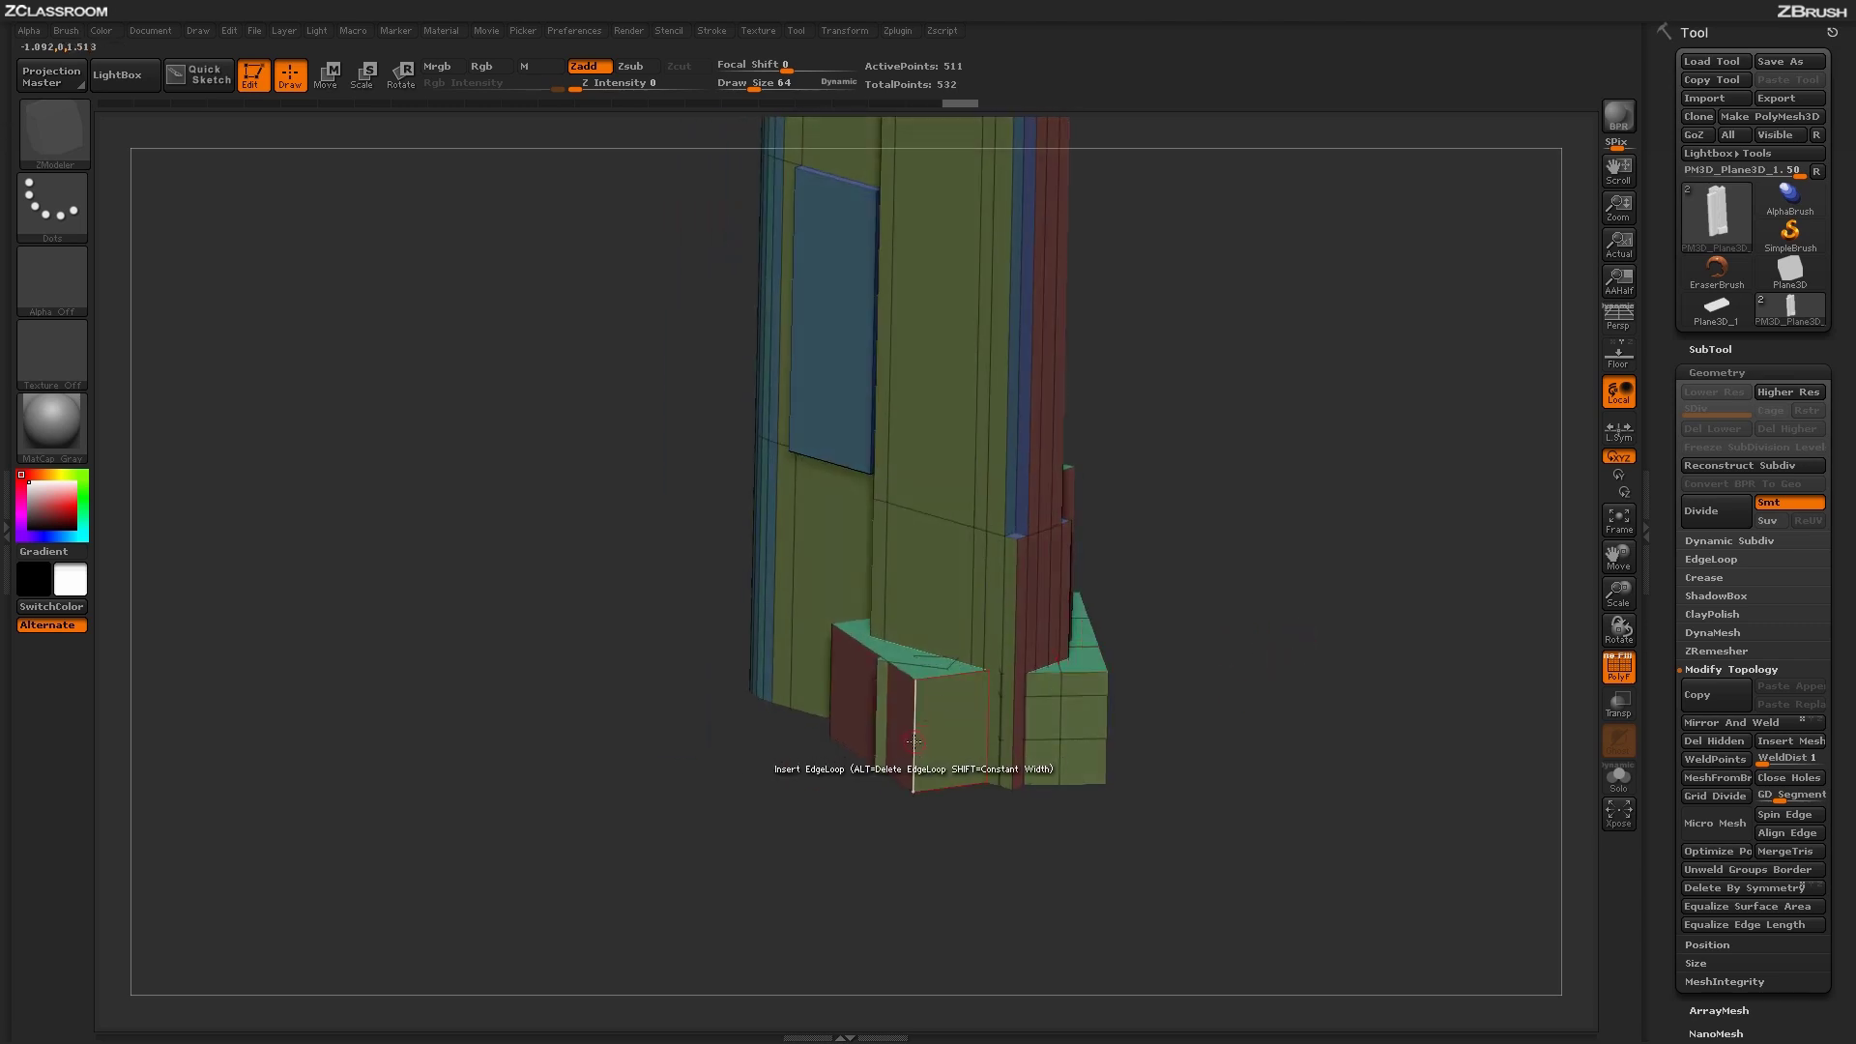
{"action": "right_click_drag", "start_coordinate": [914, 734], "coordinate": [937, 739]}
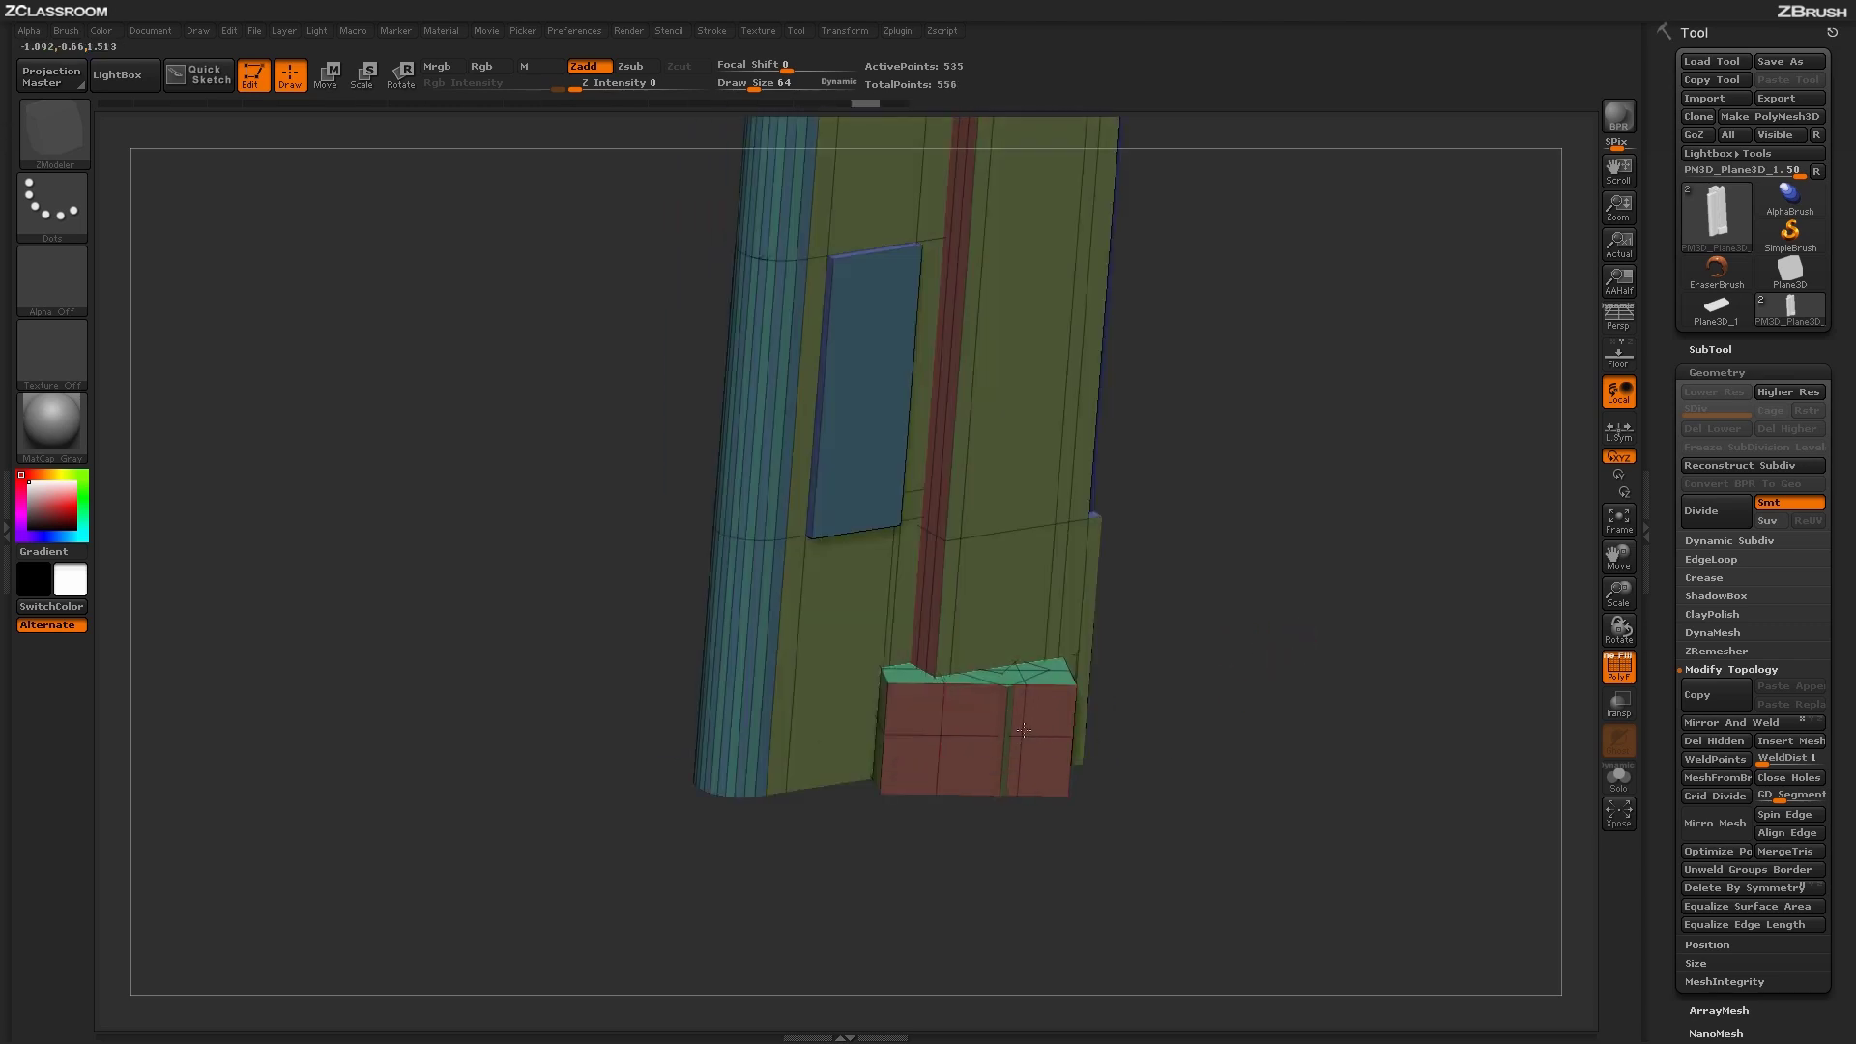
Step: Insert a horizontal edge loop around the rounded tower, slightly below its upper existing loop
{"action": "right_click_drag", "start_coordinate": [1302, 745], "coordinate": [1256, 696]}
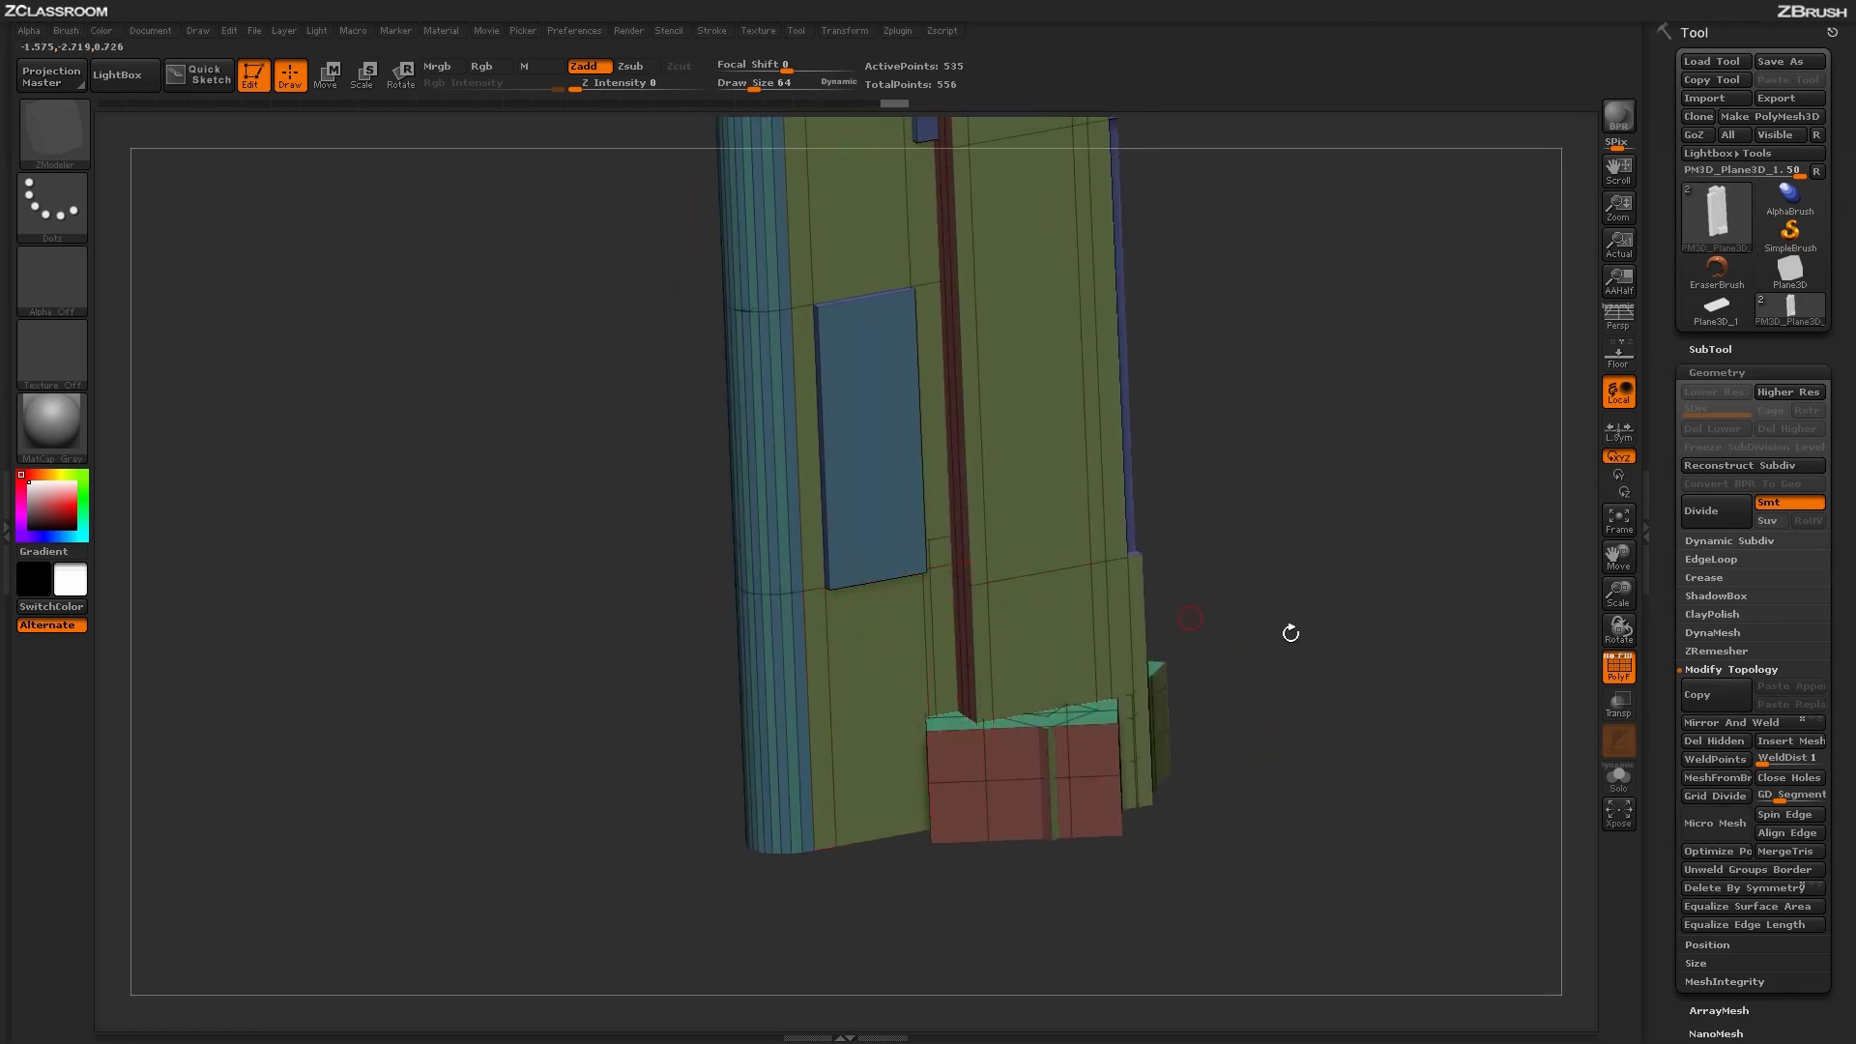
{"action": "right_click_drag", "start_coordinate": [1288, 630], "coordinate": [1272, 680]}
{"action": "right_click_drag", "start_coordinate": [1354, 745], "coordinate": [1303, 693]}
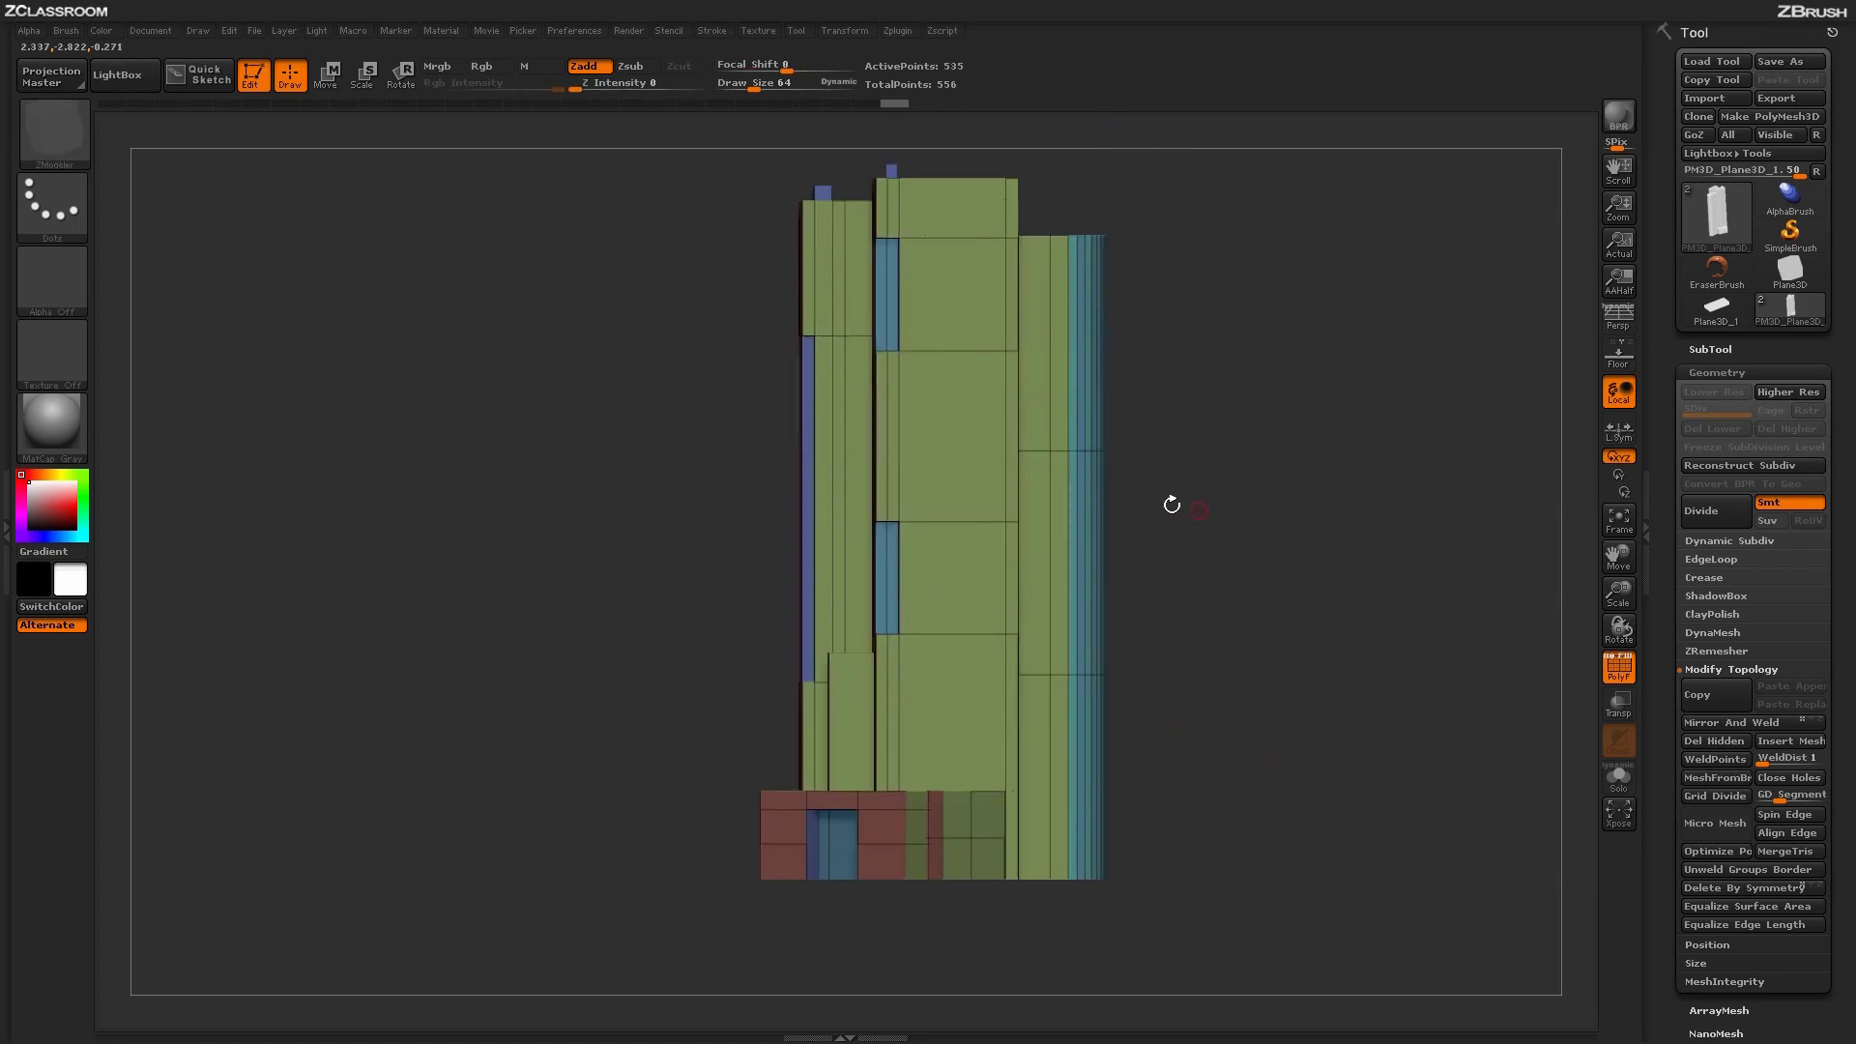
{"action": "left_click", "coordinate": [1050, 566]}
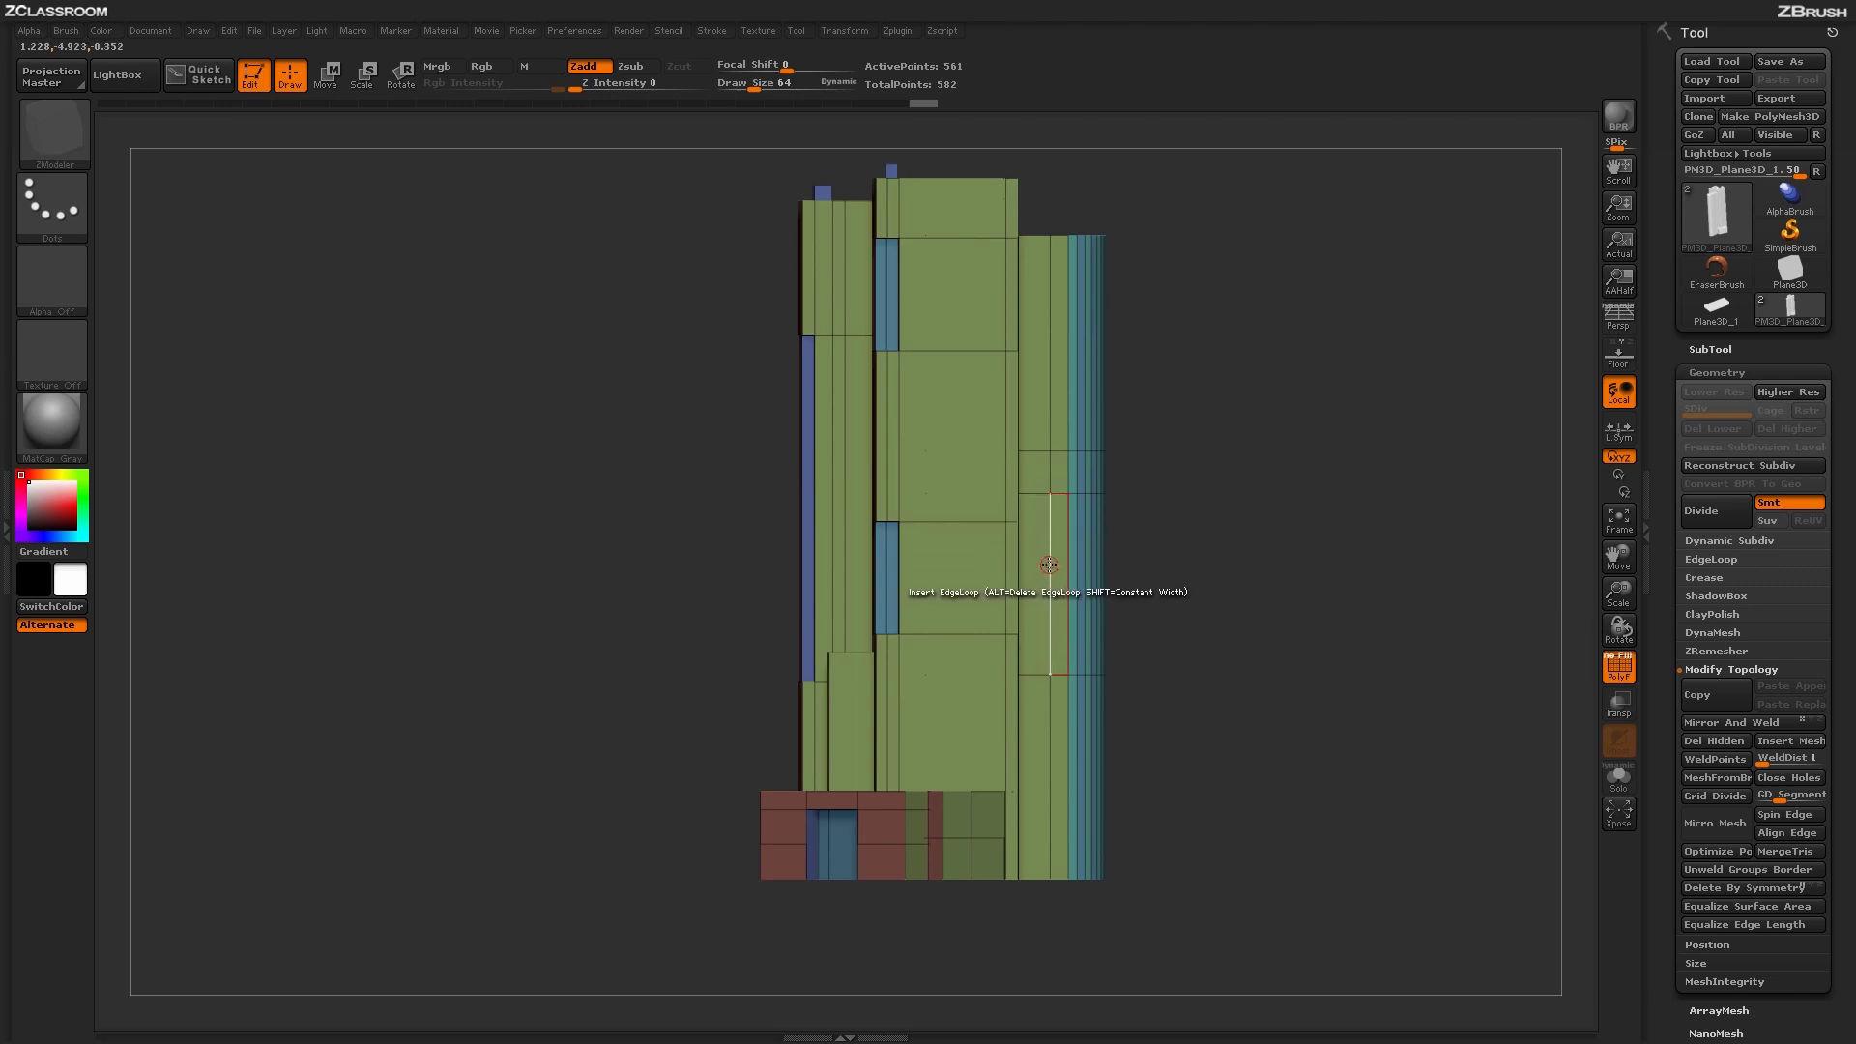
Step: Set the edge Insert target to Multiple EdgeLoops and divide each section of the rounded tower into evenly spaced horizontal bands
{"action": "key", "text": "space"}
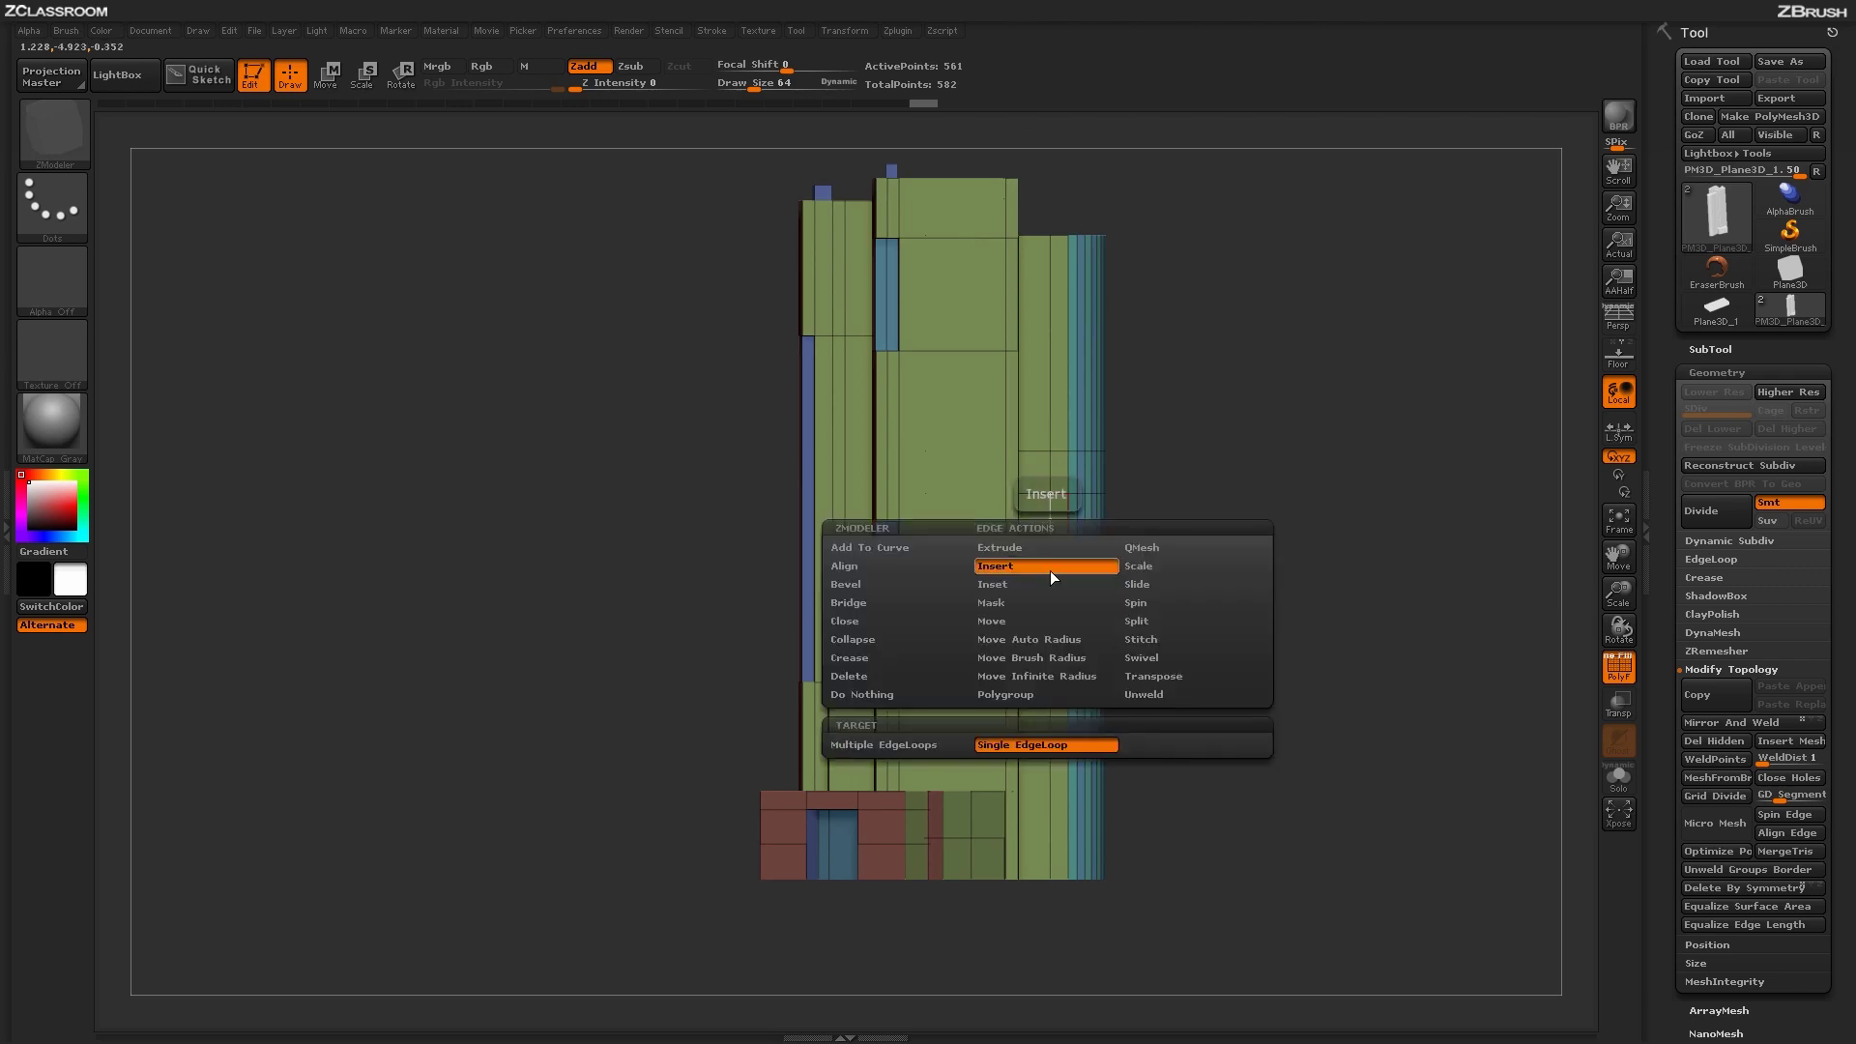
{"action": "left_click", "coordinate": [914, 744]}
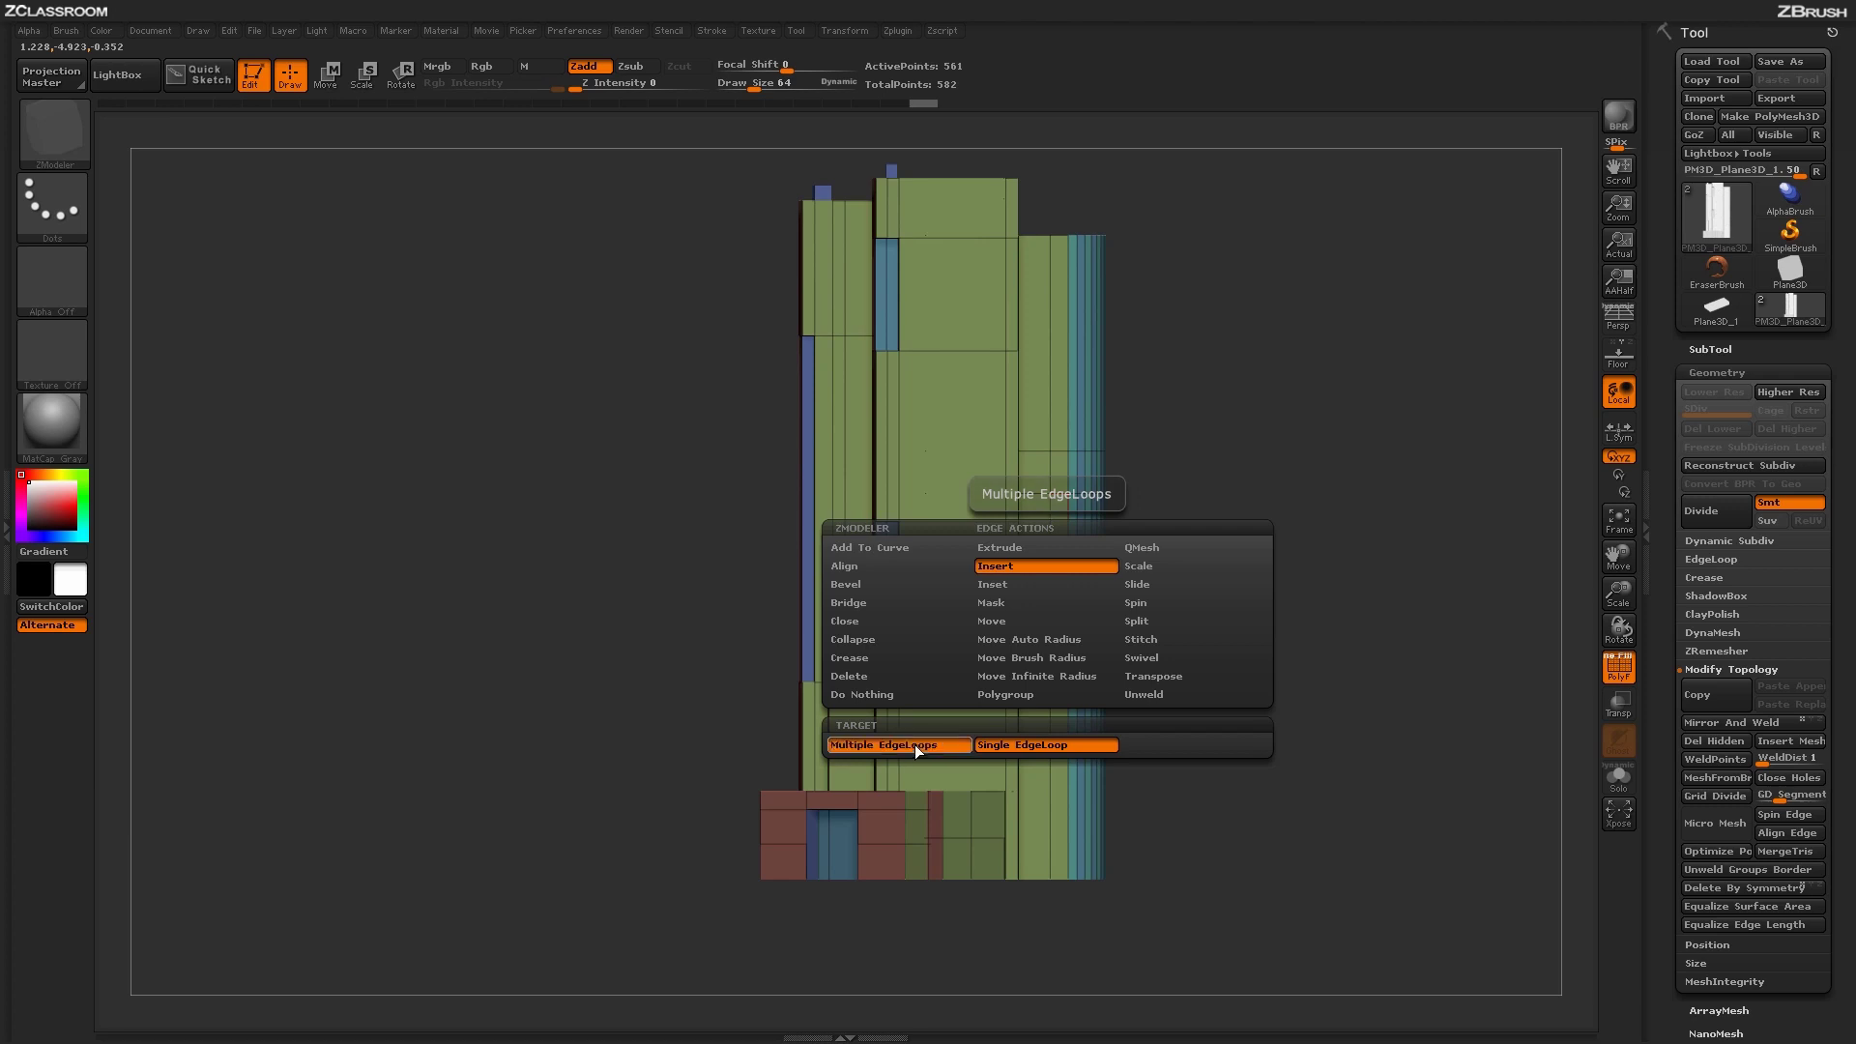
{"action": "left_click_drag", "start_coordinate": [1160, 638], "coordinate": [1285, 576]}
{"action": "left_click_drag", "start_coordinate": [1051, 603], "coordinate": [1059, 570]}
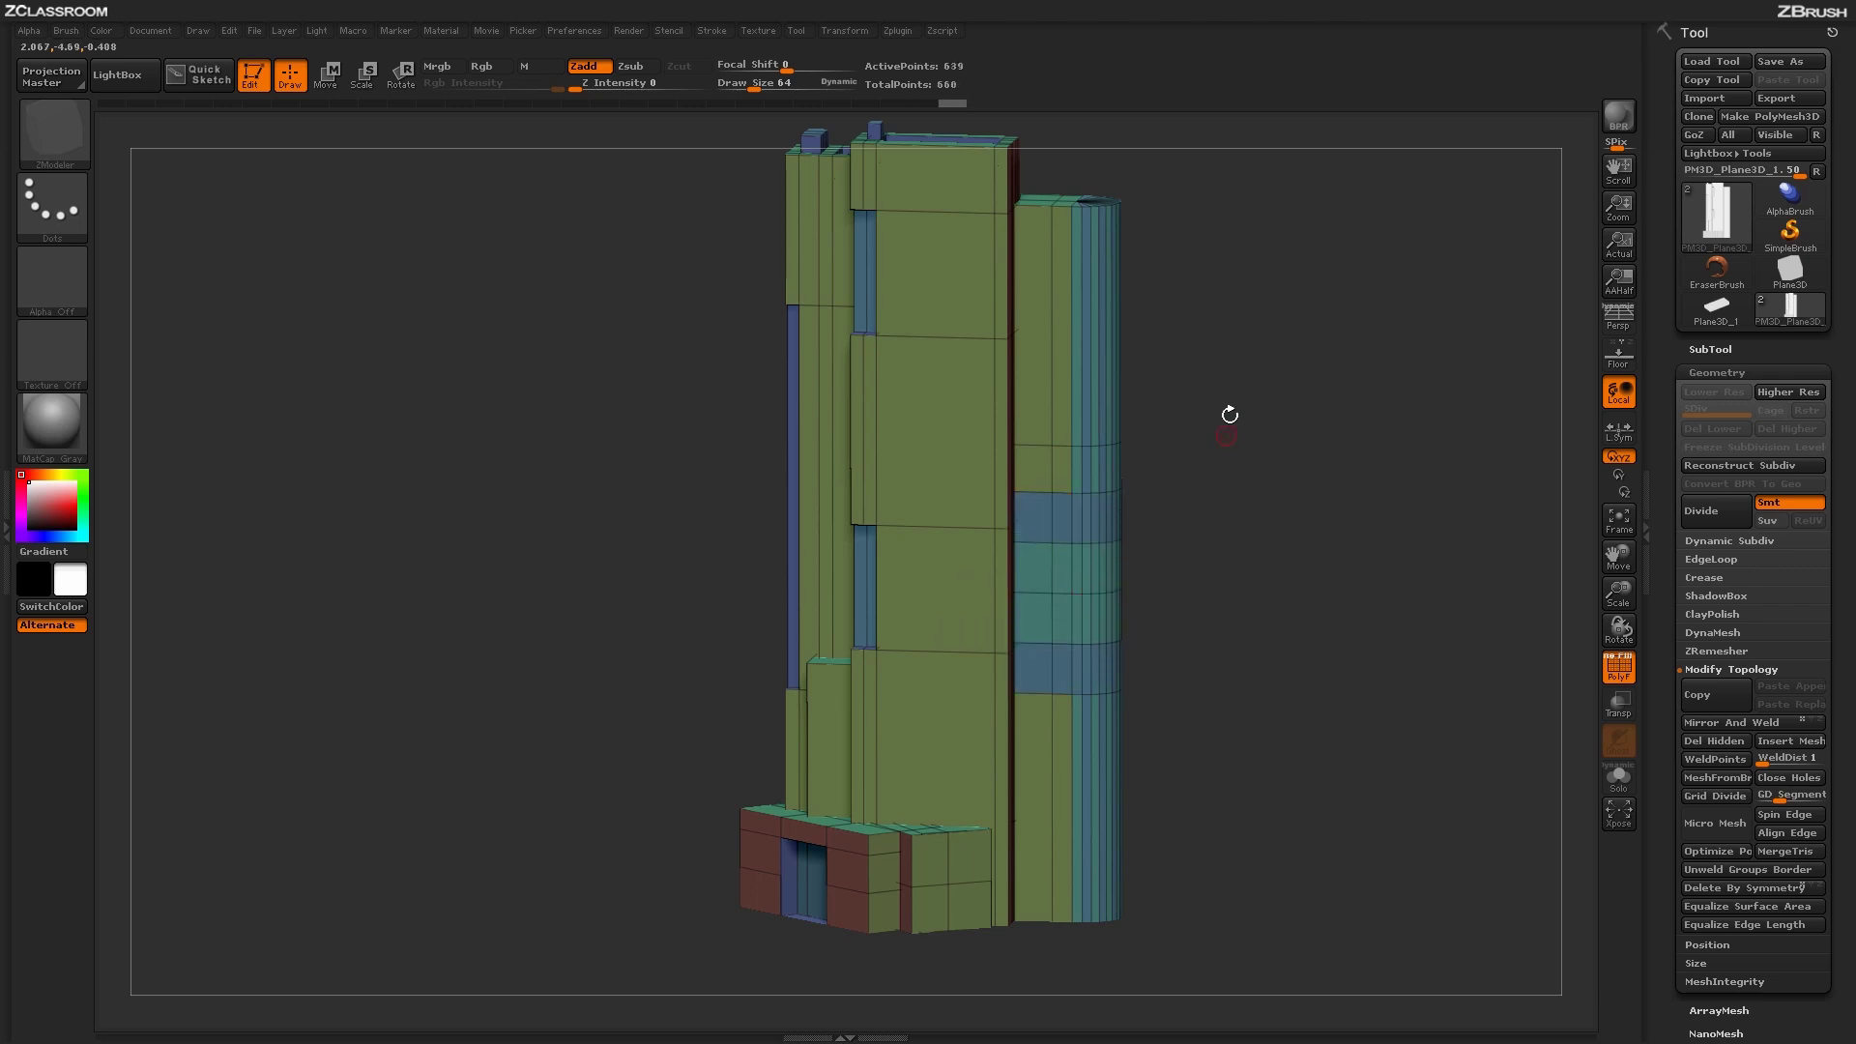
{"action": "left_click_drag", "start_coordinate": [1229, 414], "coordinate": [1064, 378]}
{"action": "left_click_drag", "start_coordinate": [1294, 551], "coordinate": [1321, 510]}
{"action": "left_click_drag", "start_coordinate": [1076, 696], "coordinate": [1070, 702]}
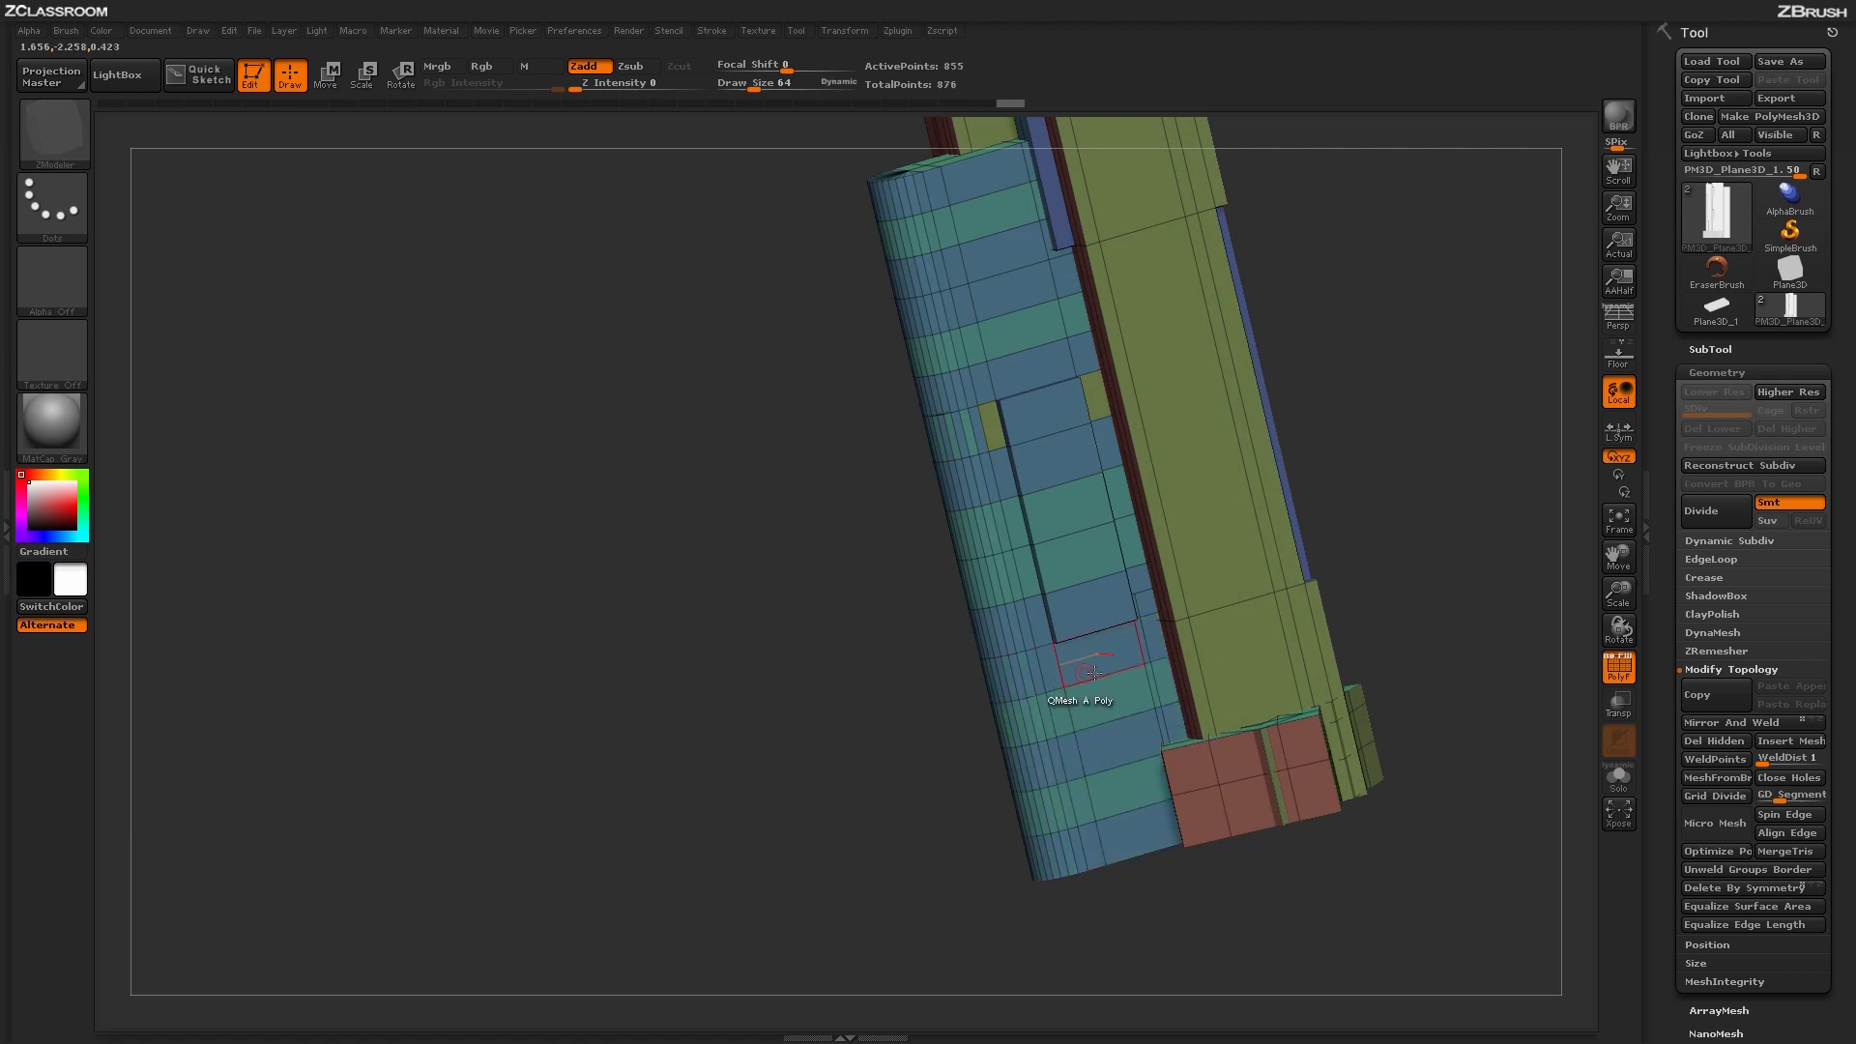
Step: Insert multiple horizontal and vertical edge loops on the tower beside the rounded one, splitting its broad face into a grid
{"action": "right_click_drag", "start_coordinate": [1092, 672], "coordinate": [1092, 532]}
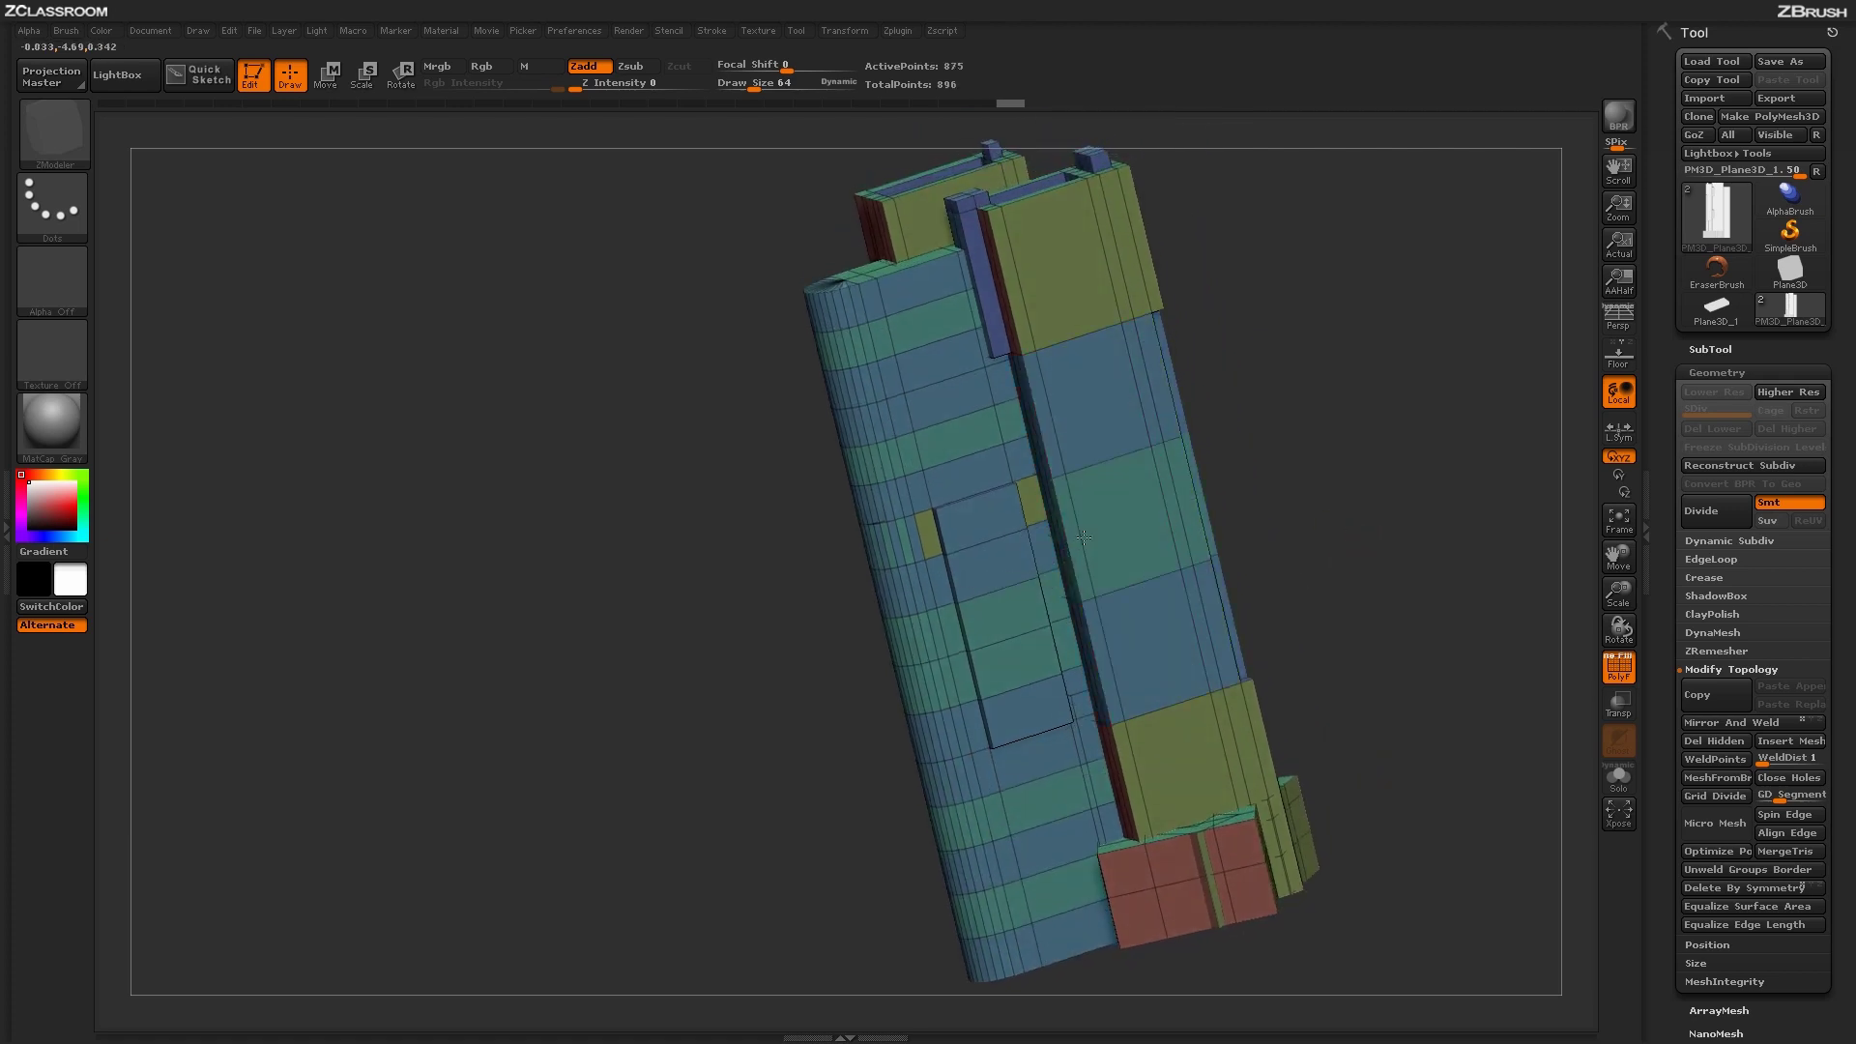
{"action": "left_click", "coordinate": [1076, 507]}
{"action": "left_click", "coordinate": [1126, 520]}
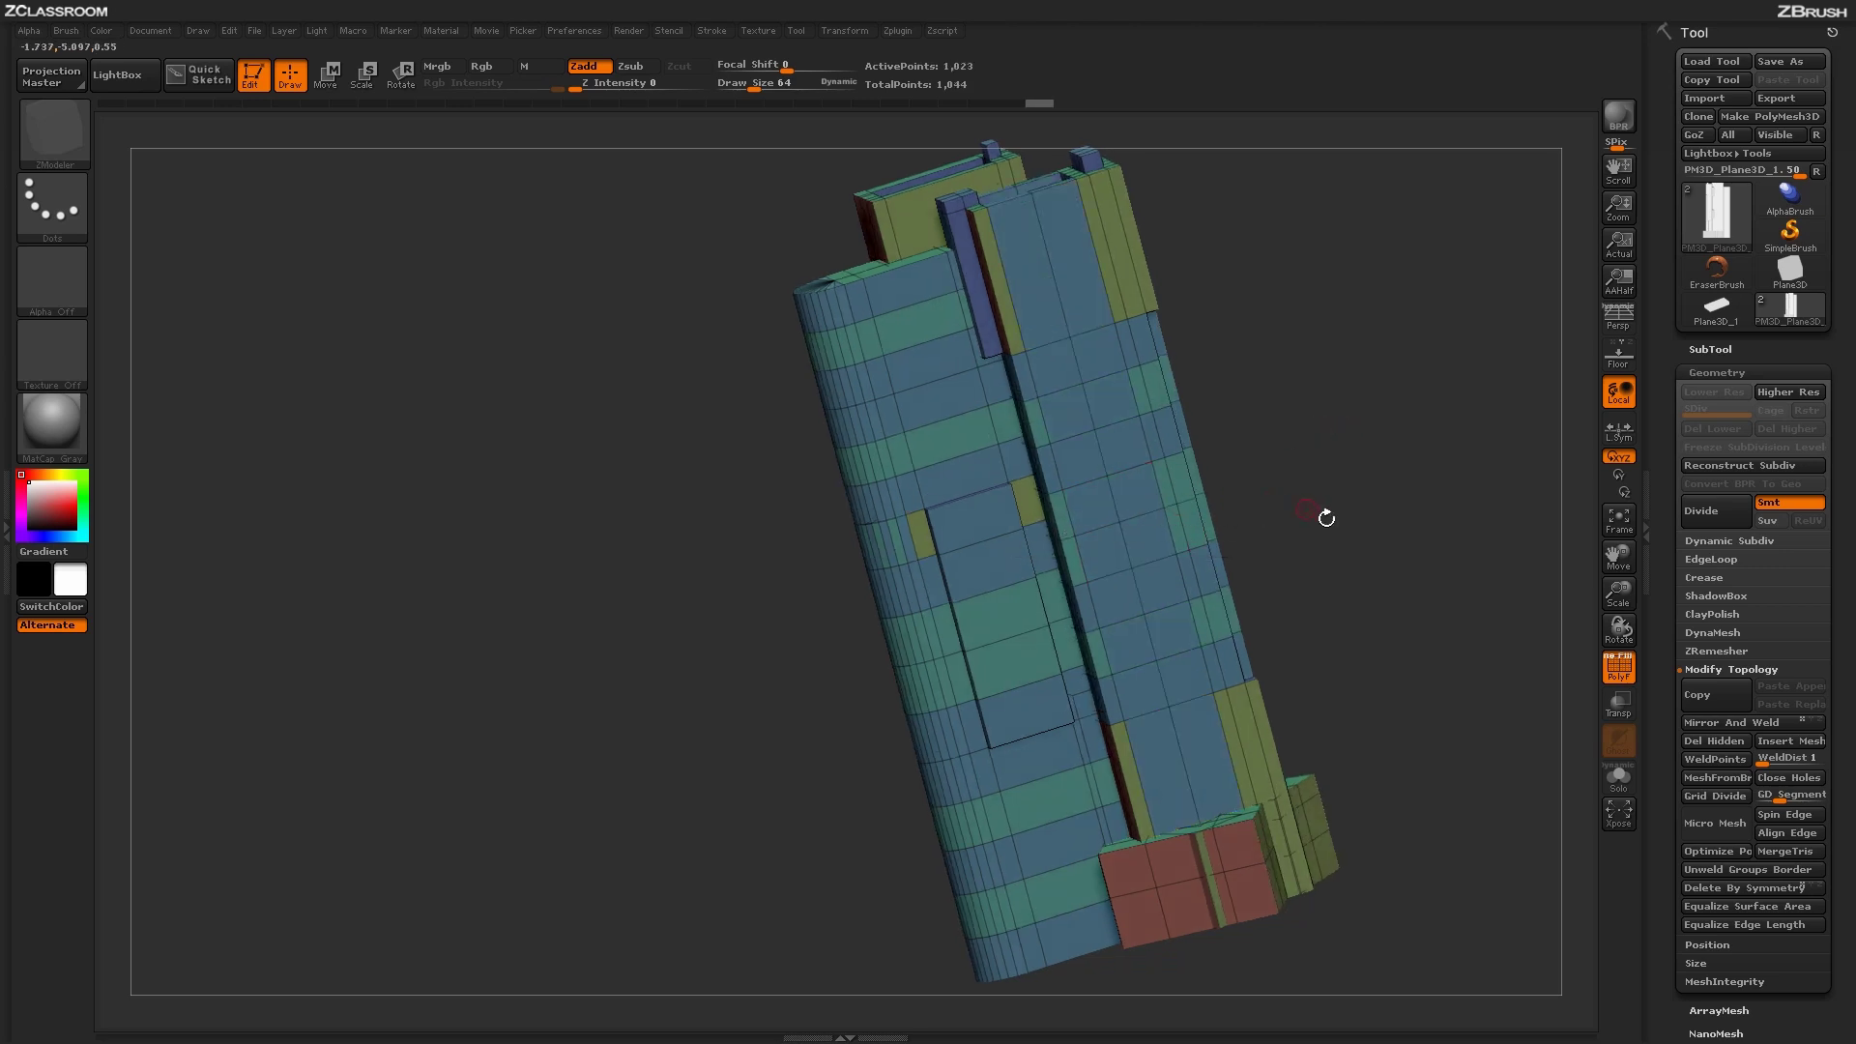
{"action": "right_click_drag", "start_coordinate": [1326, 518], "coordinate": [1137, 670]}
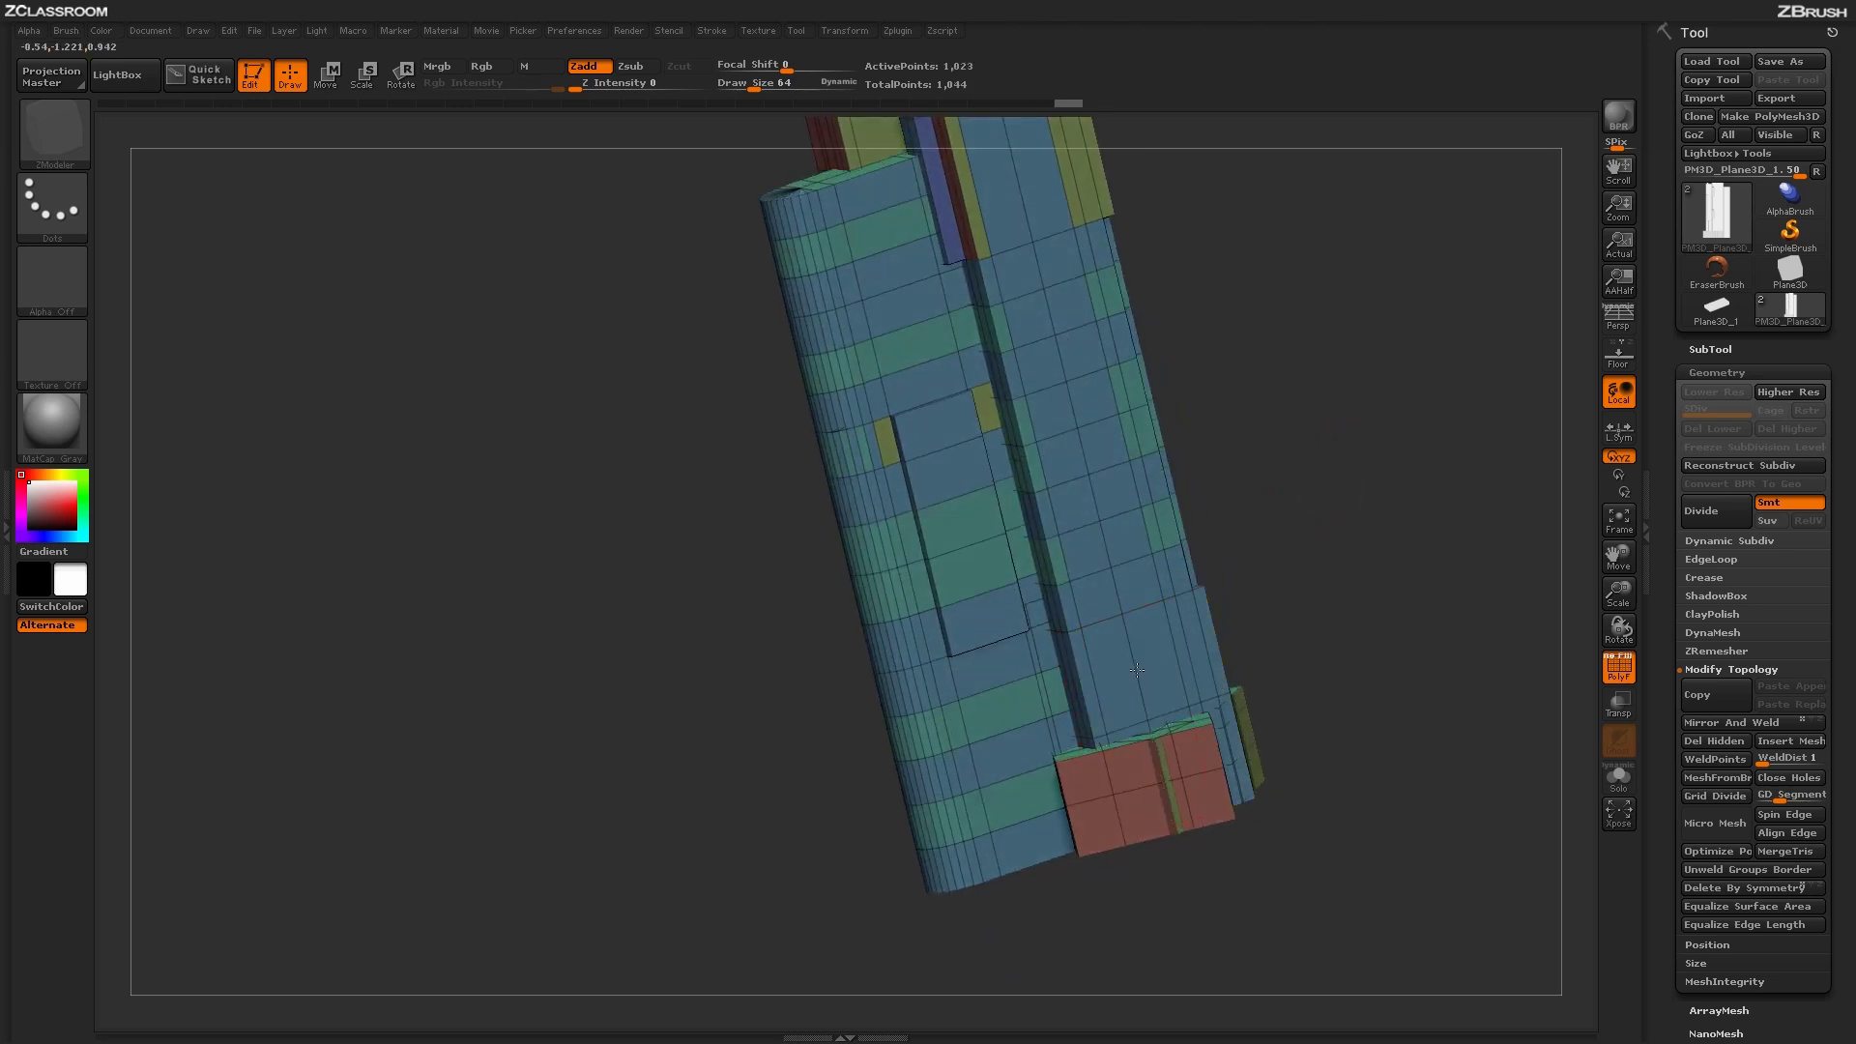
{"action": "right_click_drag", "start_coordinate": [1354, 554], "coordinate": [1146, 530]}
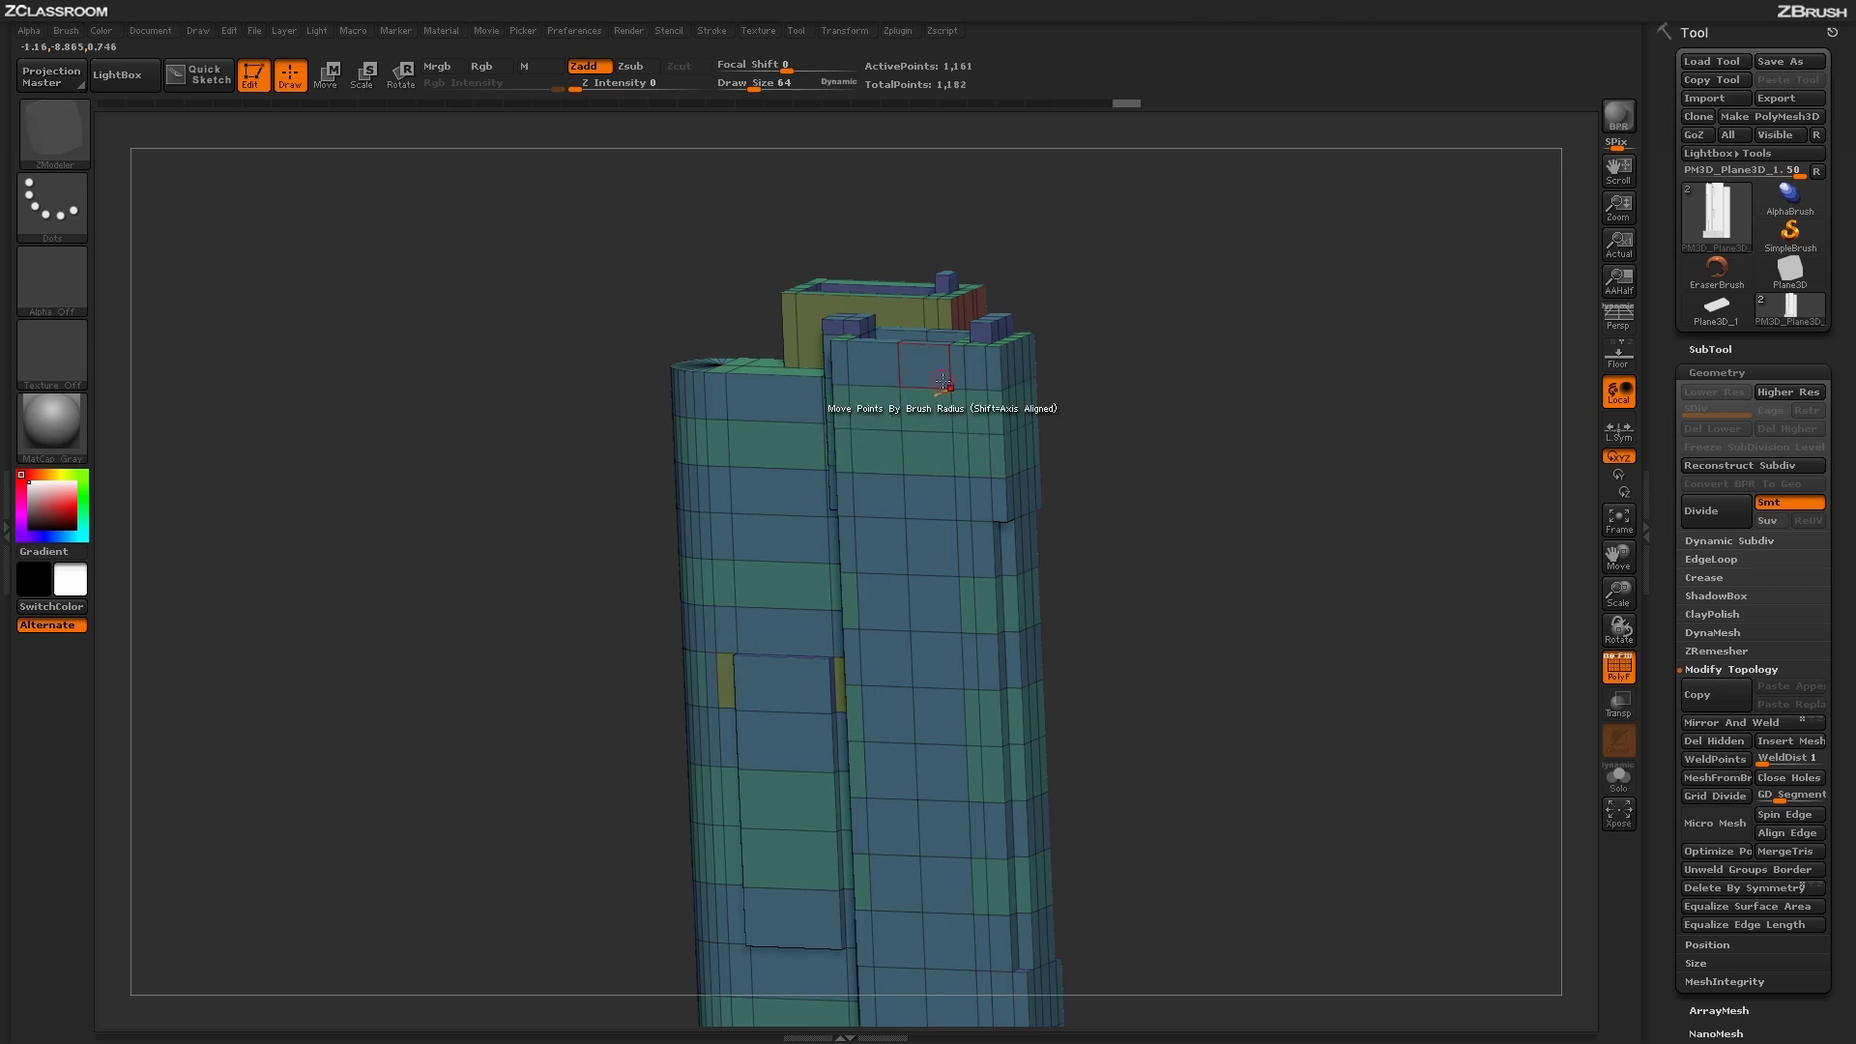
Step: Undo the last edge loops on that tower's top section and insert two evenly spaced horizontal loops instead
{"action": "left_click", "coordinate": [901, 416]}
{"action": "right_click_drag", "start_coordinate": [901, 416], "coordinate": [1339, 428]}
{"action": "key", "text": "ctrl+z"}
{"action": "key", "text": "ctrl+z"}
{"action": "key", "text": "ctrl+z"}
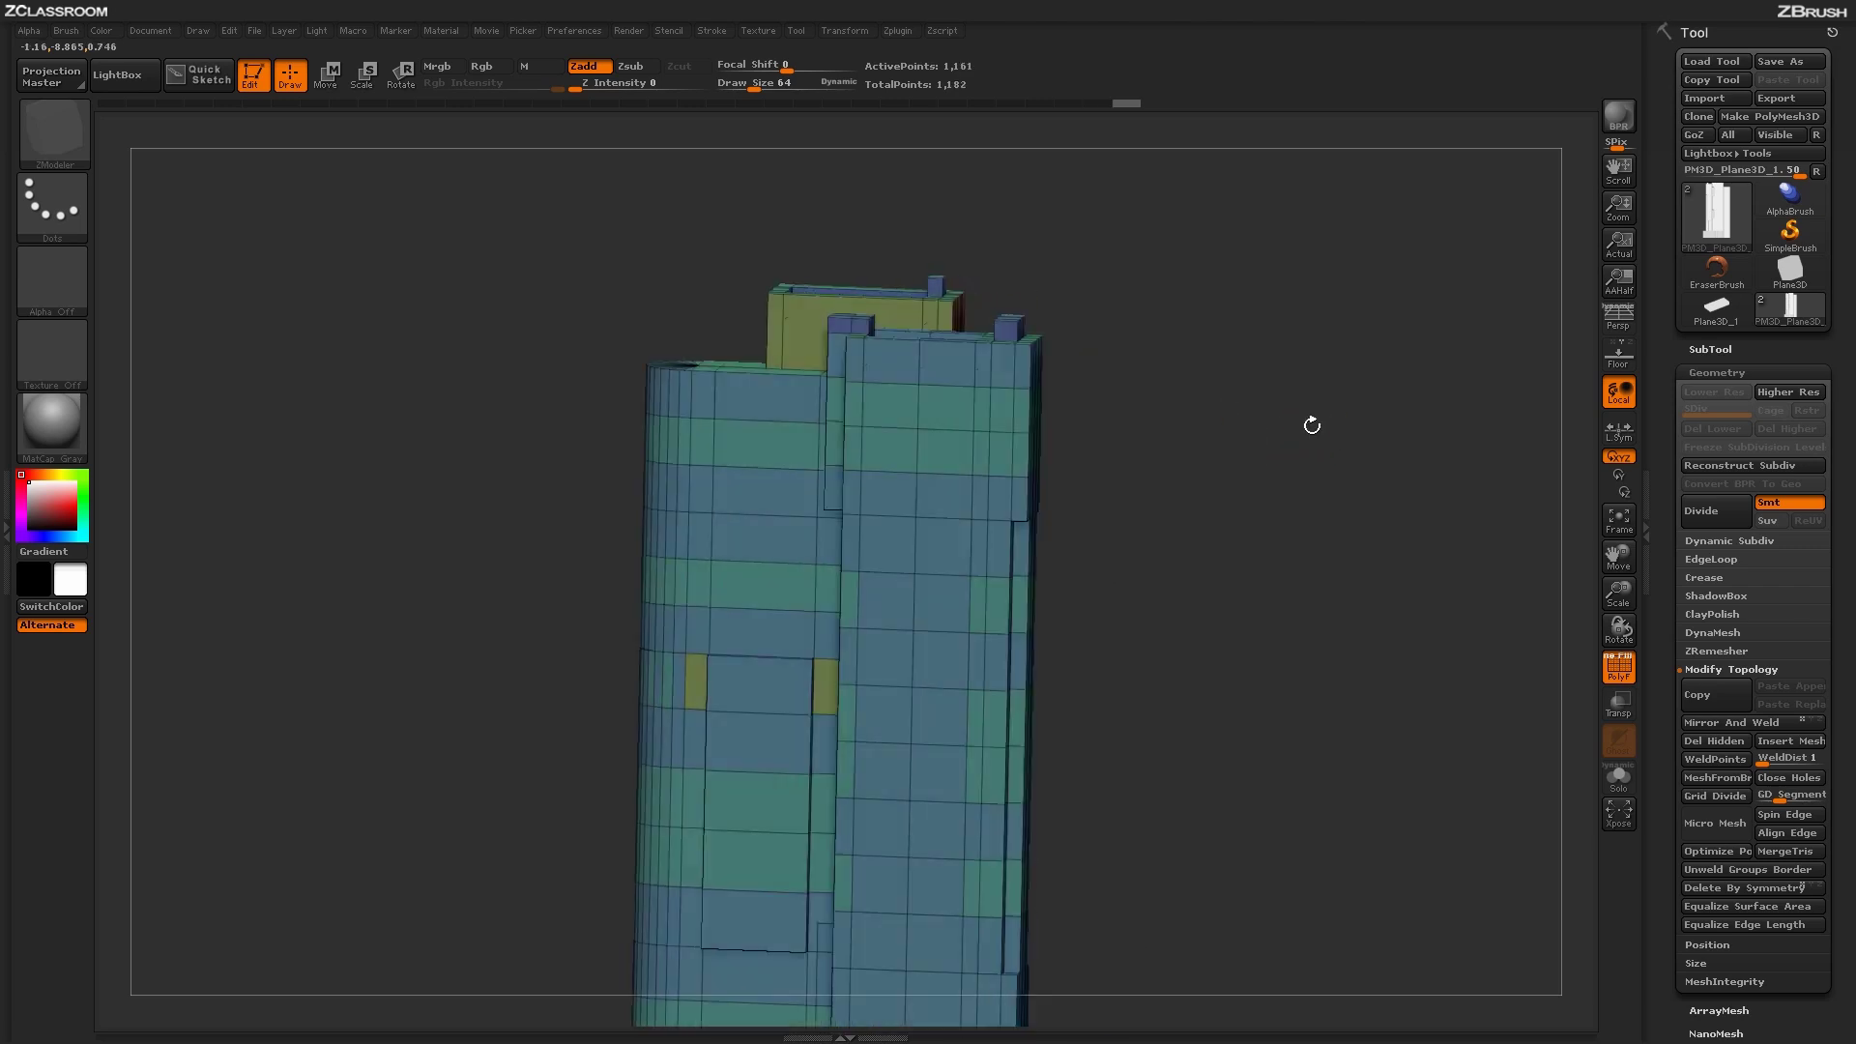
{"action": "left_click", "coordinate": [922, 435]}
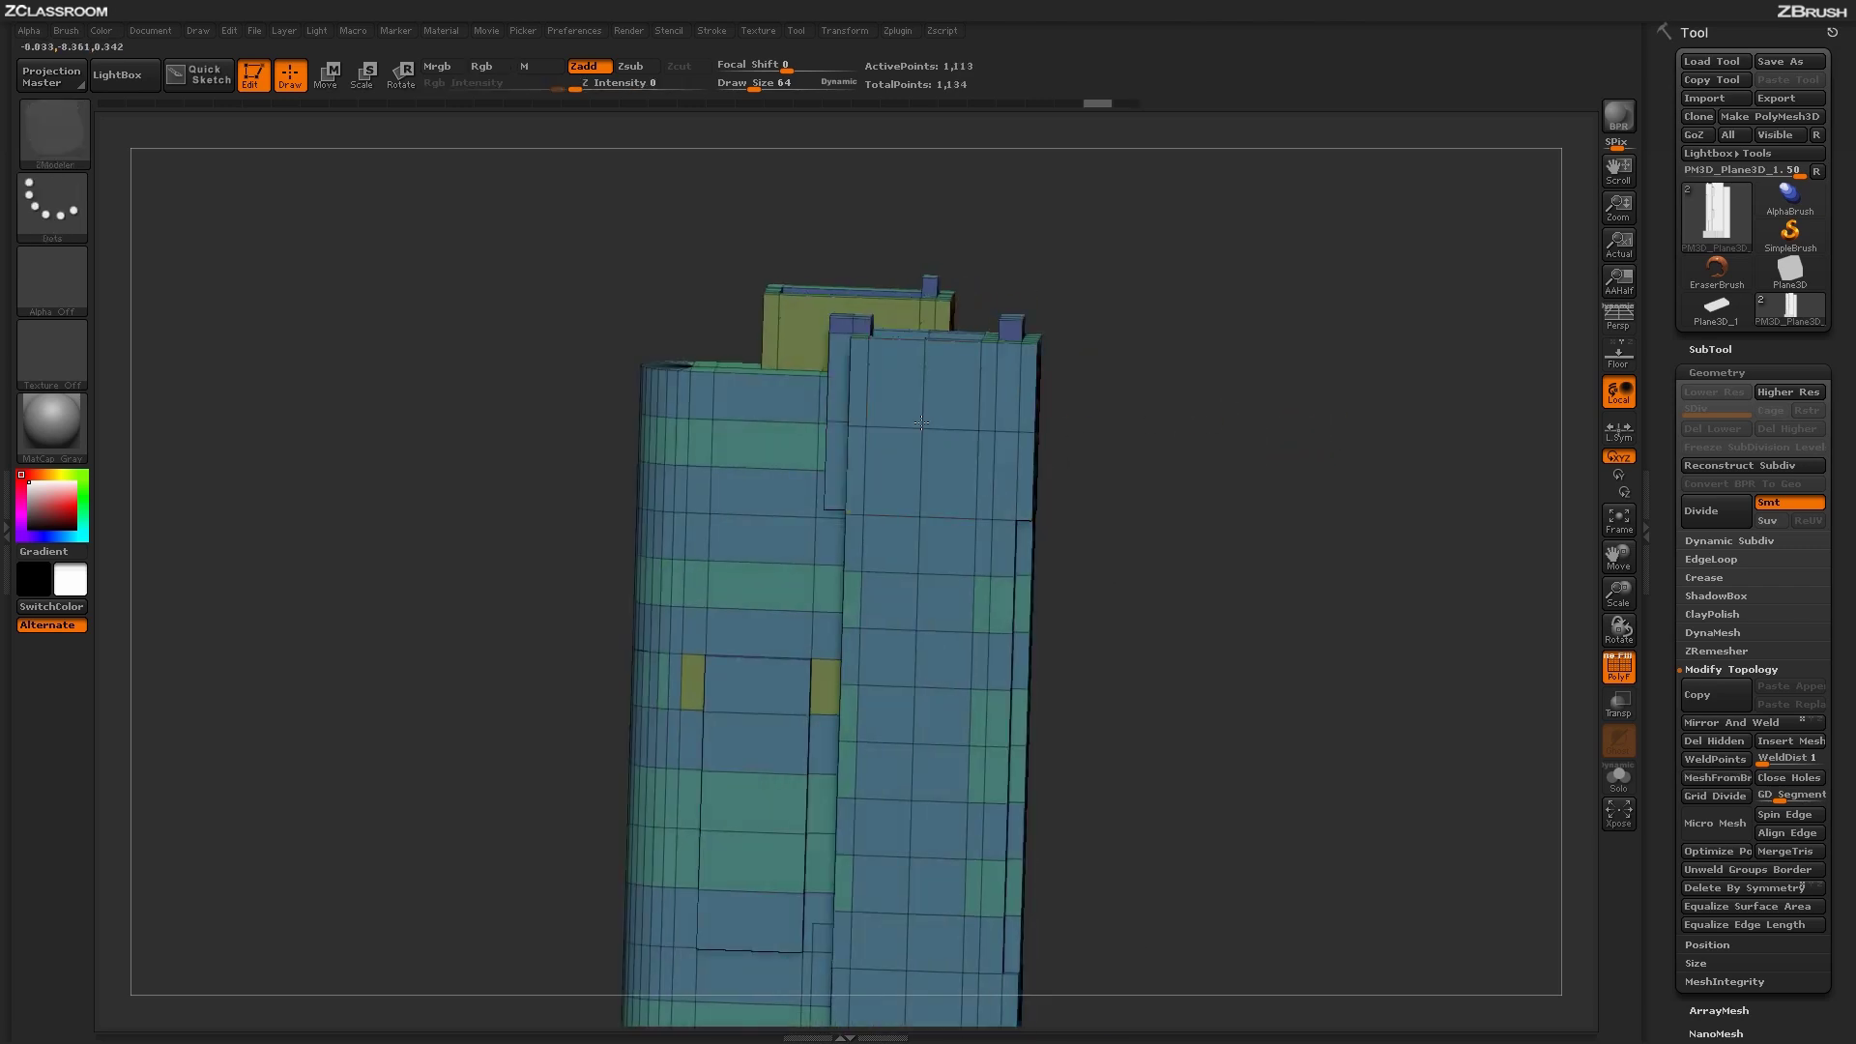
Step: Insert multiple vertical edge loops on the other tall tower's broad face and horizontal loops through its sections down to the base
{"action": "right_click_drag", "start_coordinate": [1168, 390], "coordinate": [1267, 380]}
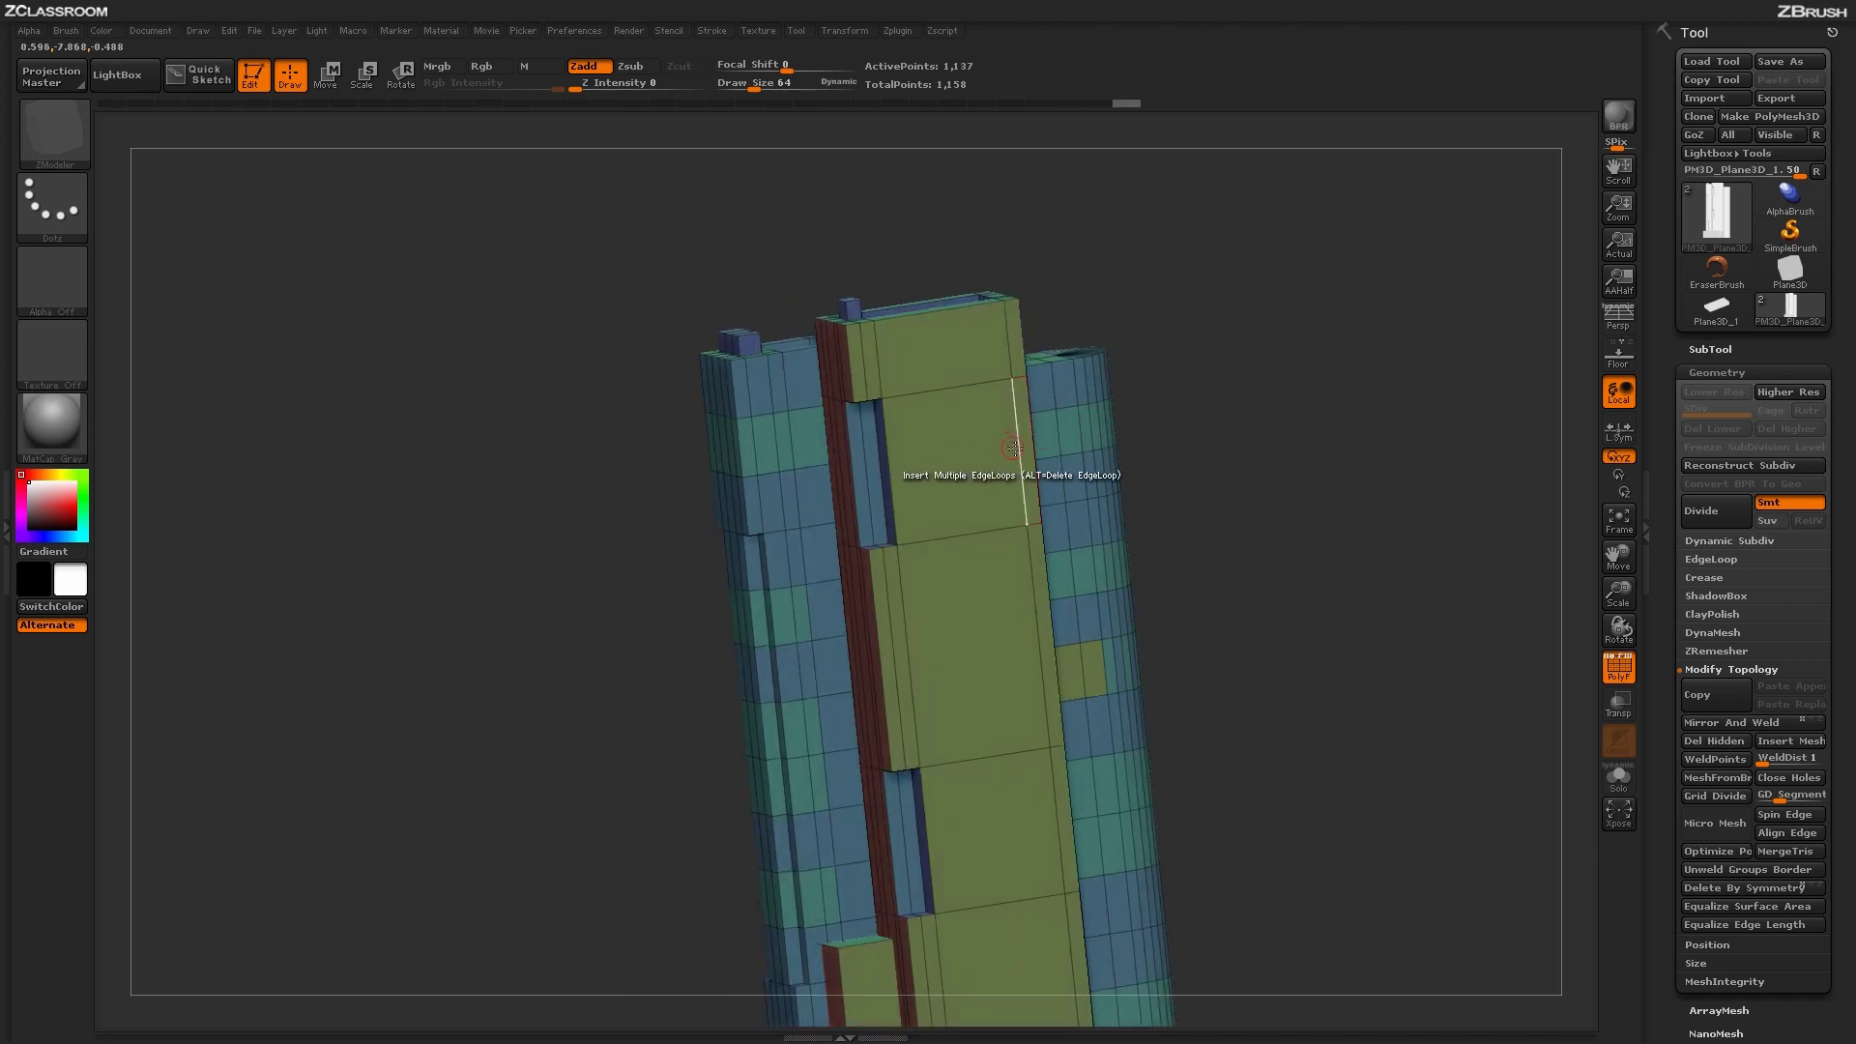
{"action": "left_click", "coordinate": [969, 406]}
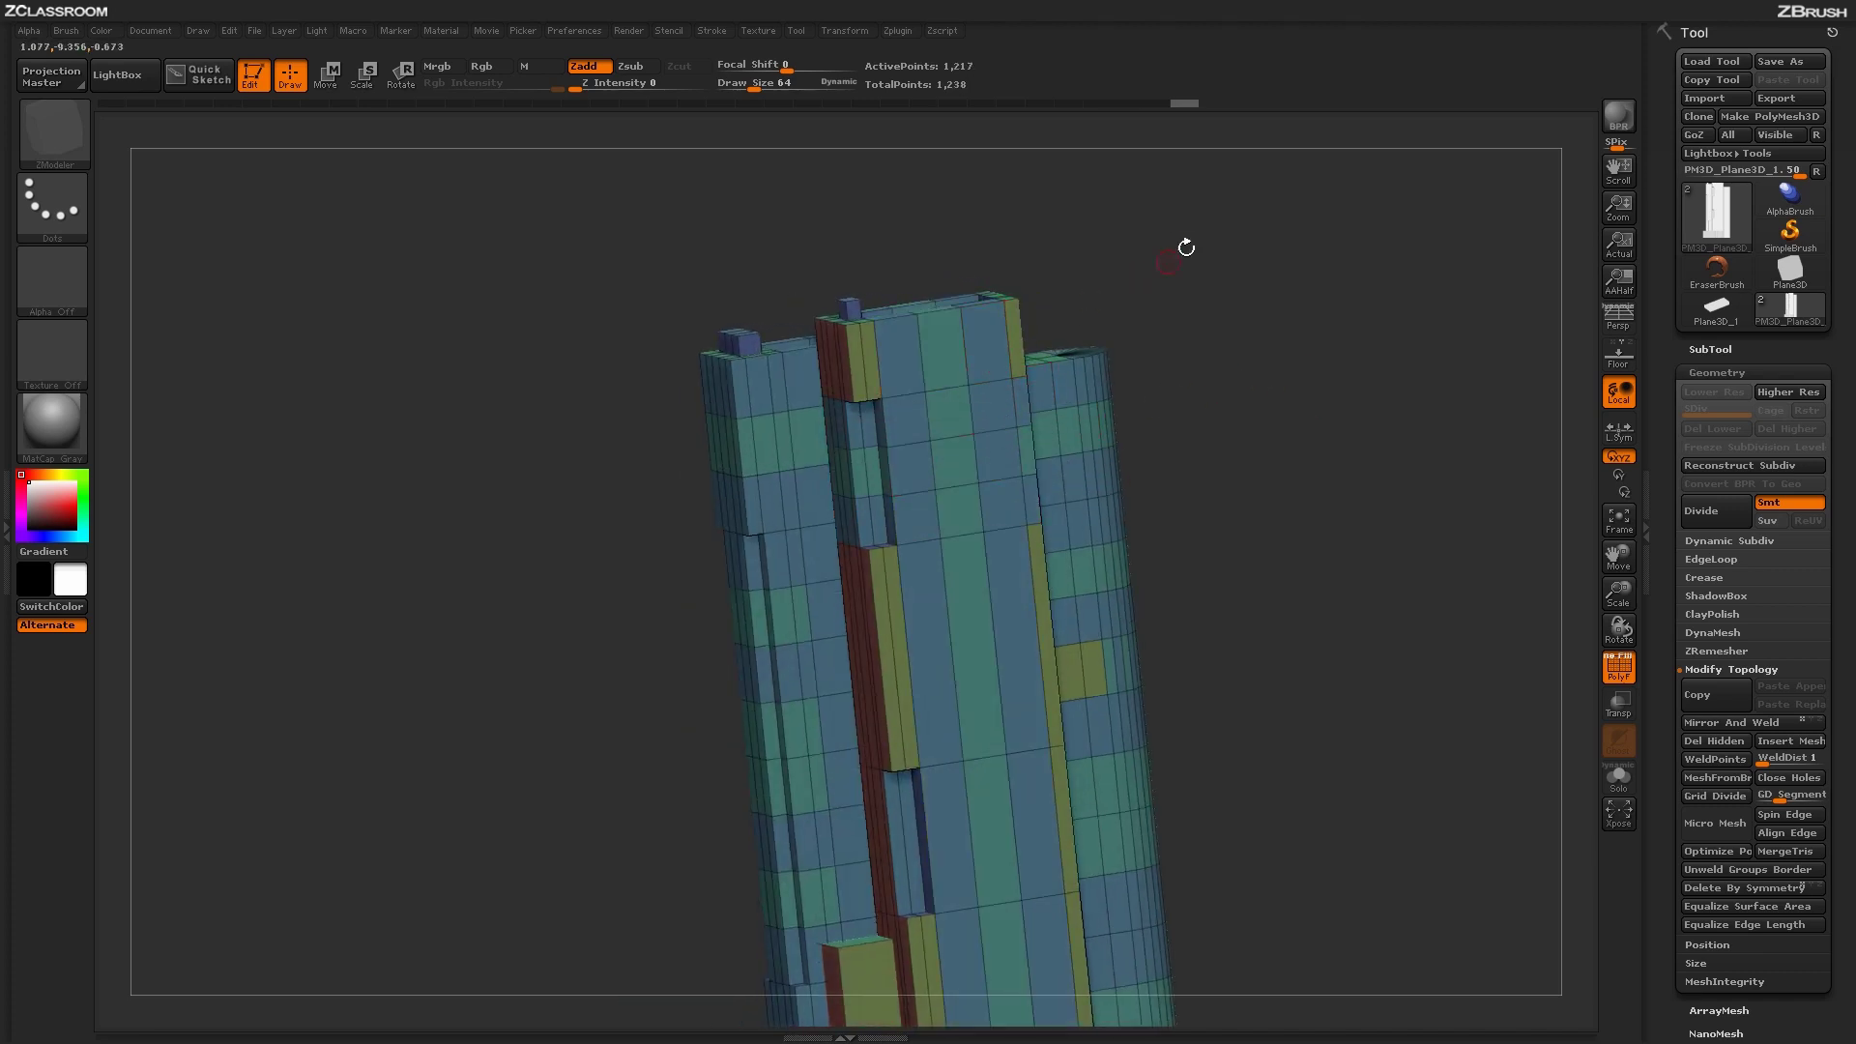
{"action": "right_click_drag", "start_coordinate": [1186, 248], "coordinate": [1286, 368]}
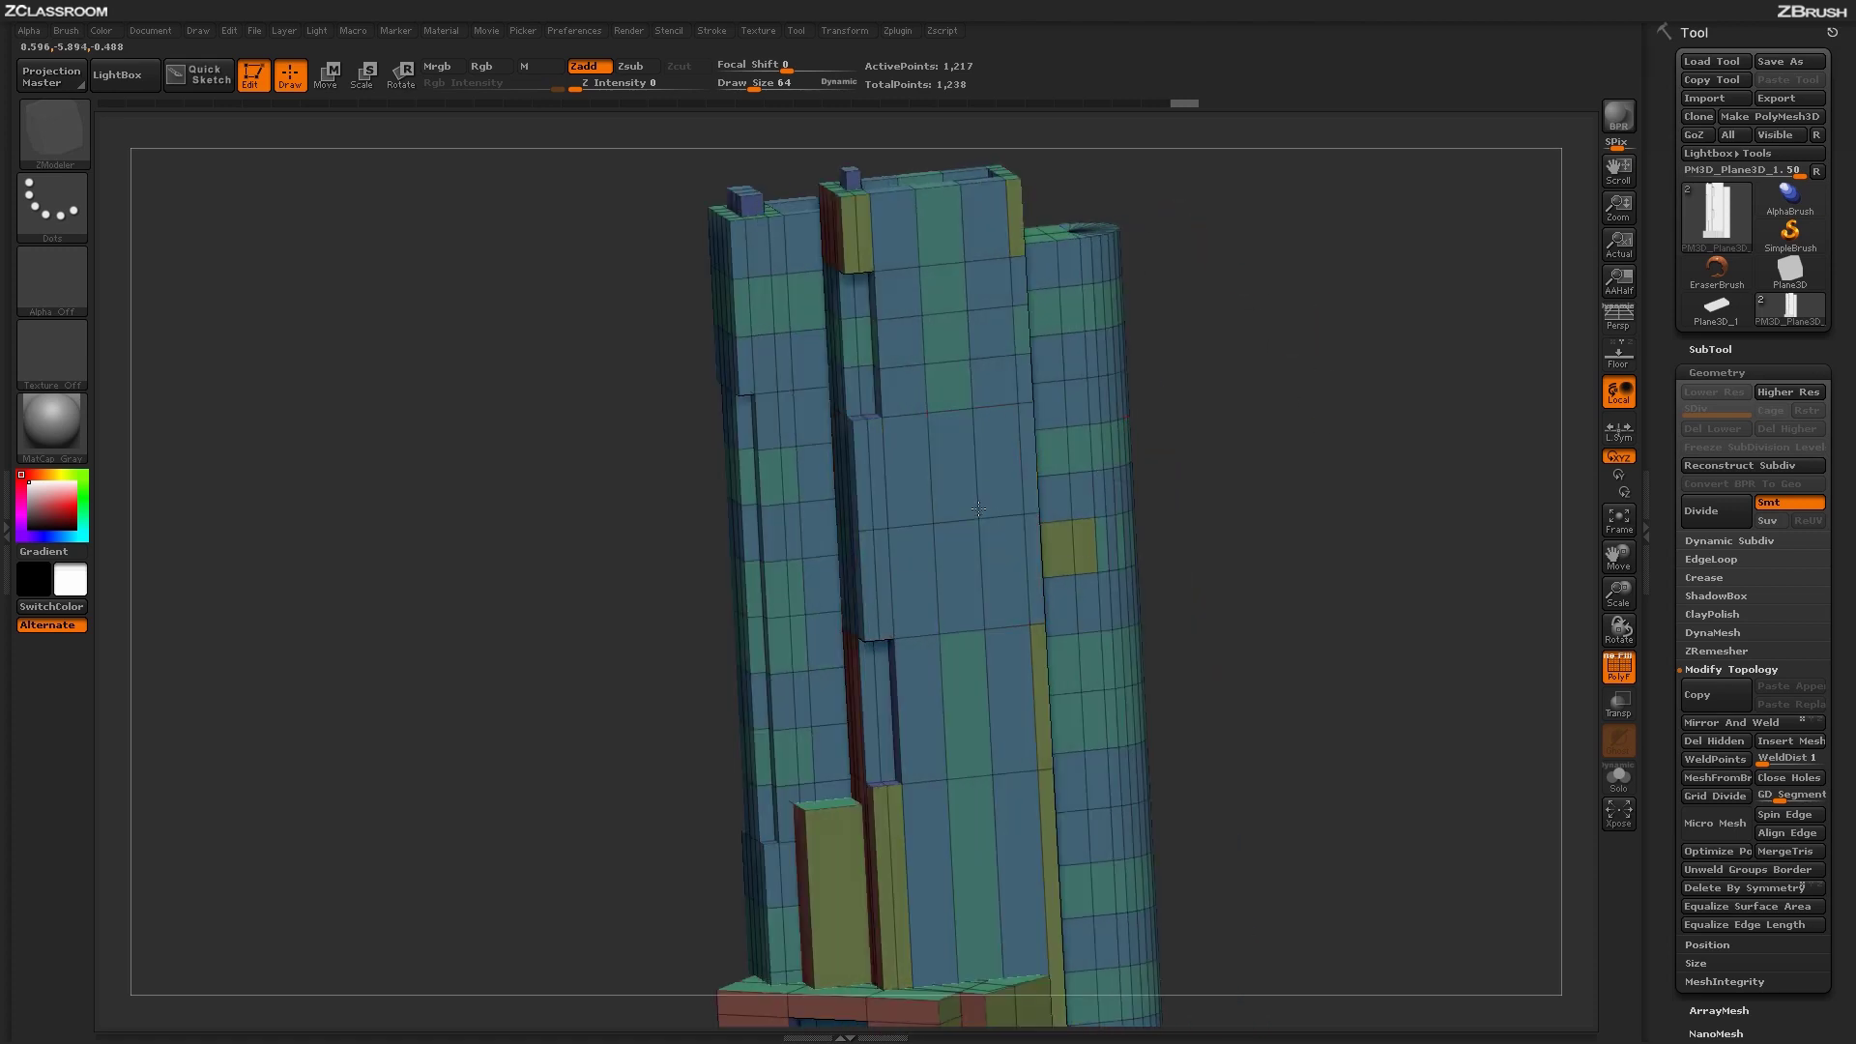
{"action": "left_click", "coordinate": [979, 497]}
{"action": "right_click_drag", "start_coordinate": [1193, 437], "coordinate": [1141, 461]}
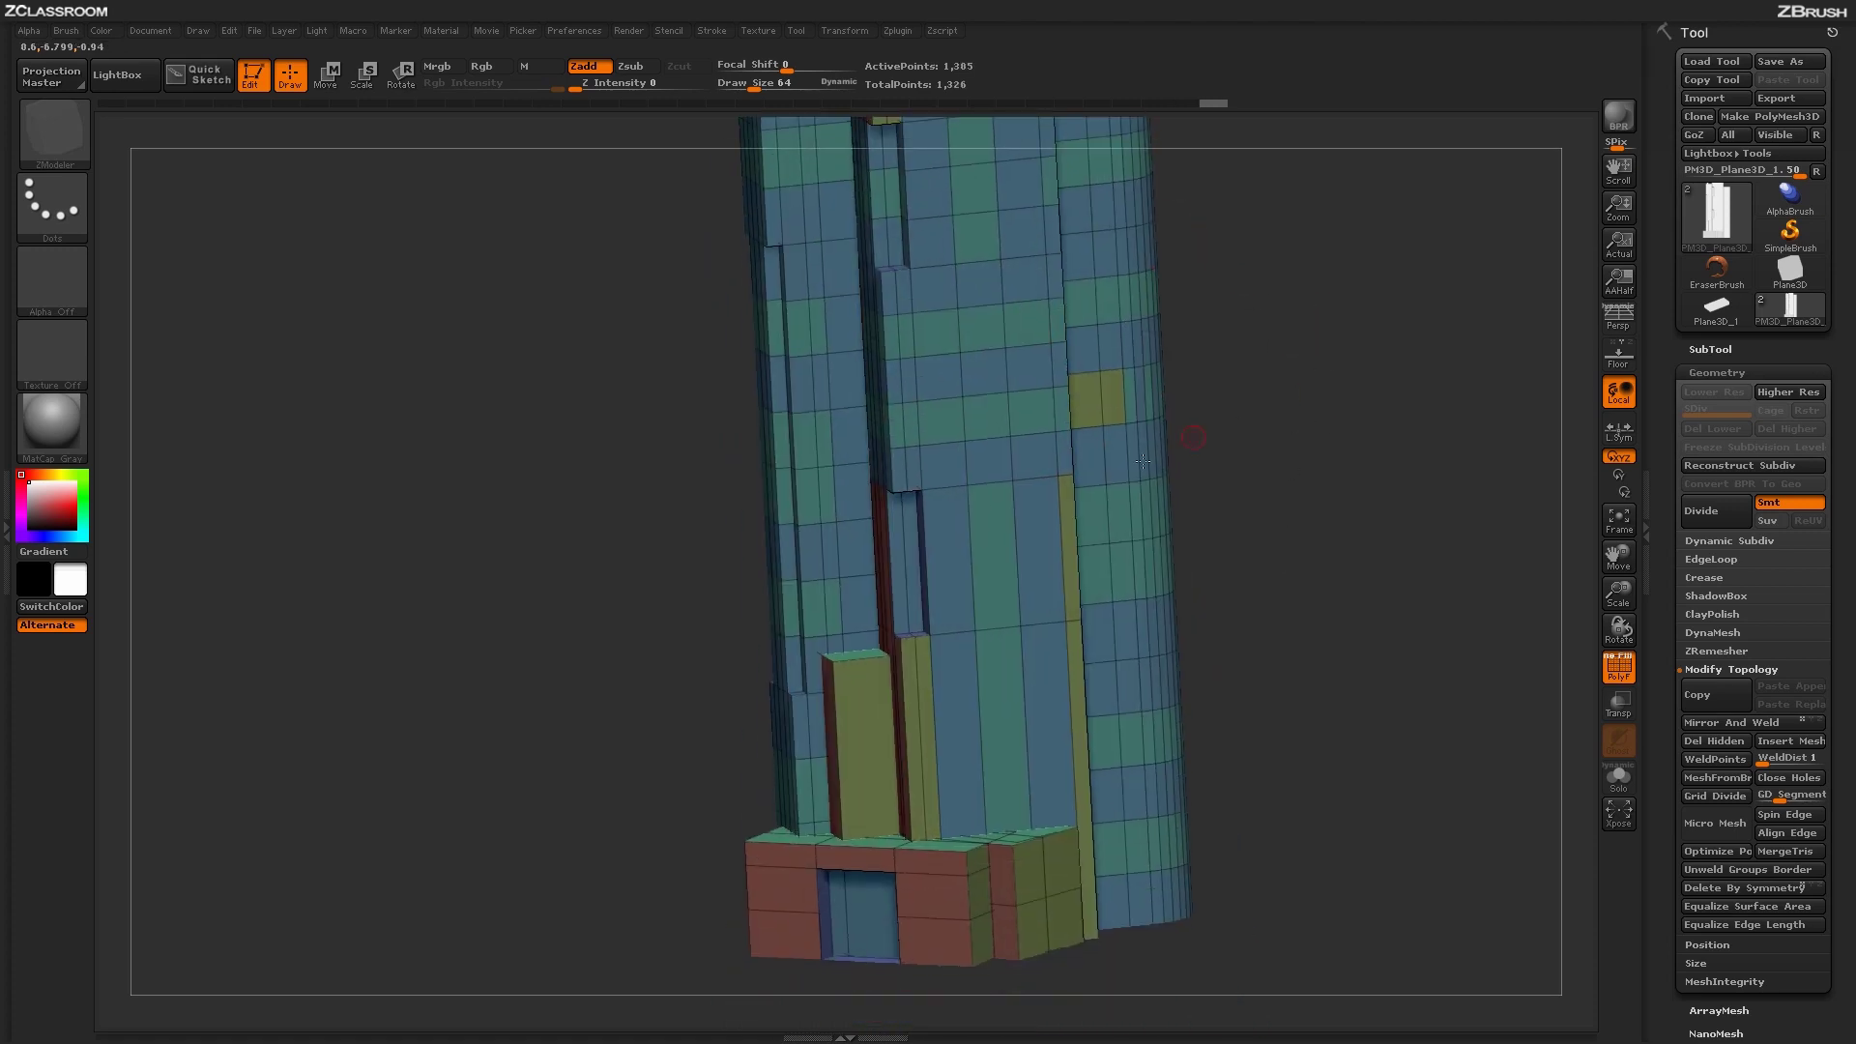
{"action": "left_click", "coordinate": [1016, 560]}
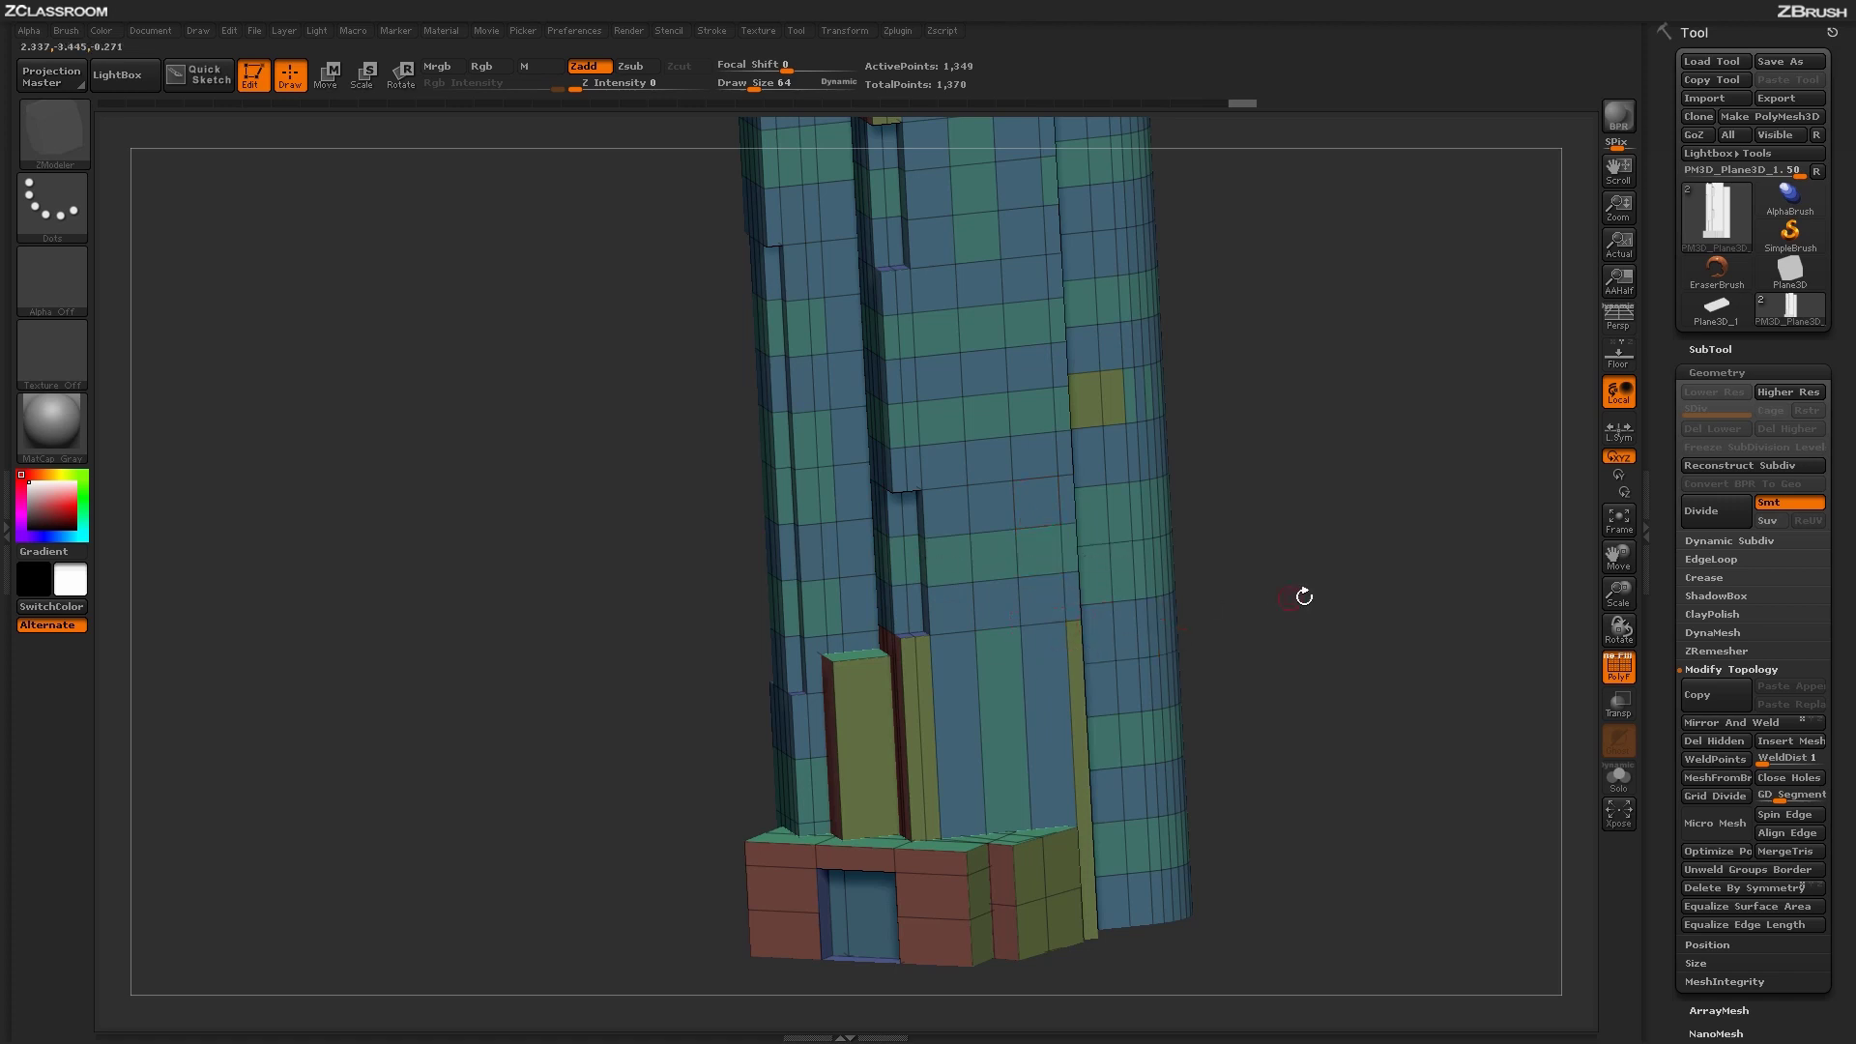
{"action": "right_click_drag", "start_coordinate": [1304, 597], "coordinate": [1256, 609]}
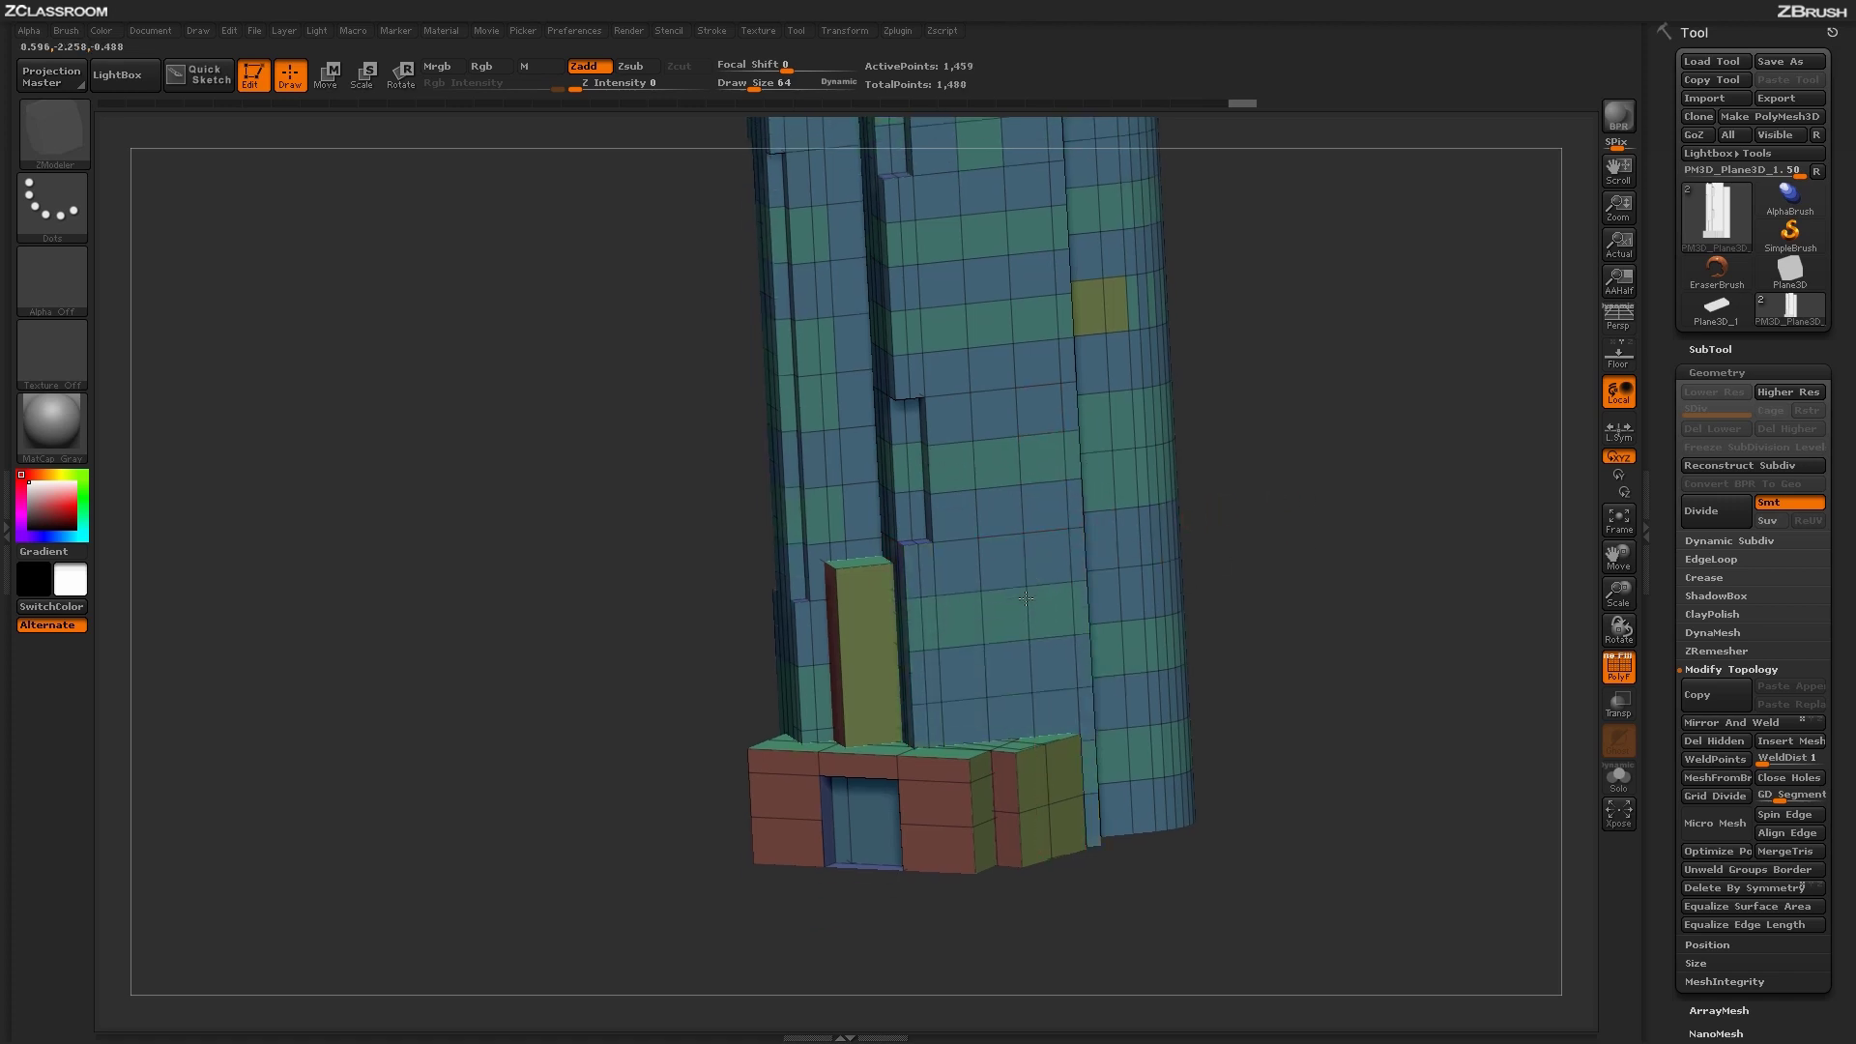
Step: Insert multiple edge loops on the small block above the doorway and subdivide the base panels on both sides of the doorway
{"action": "right_click_drag", "start_coordinate": [1026, 603], "coordinate": [895, 633]}
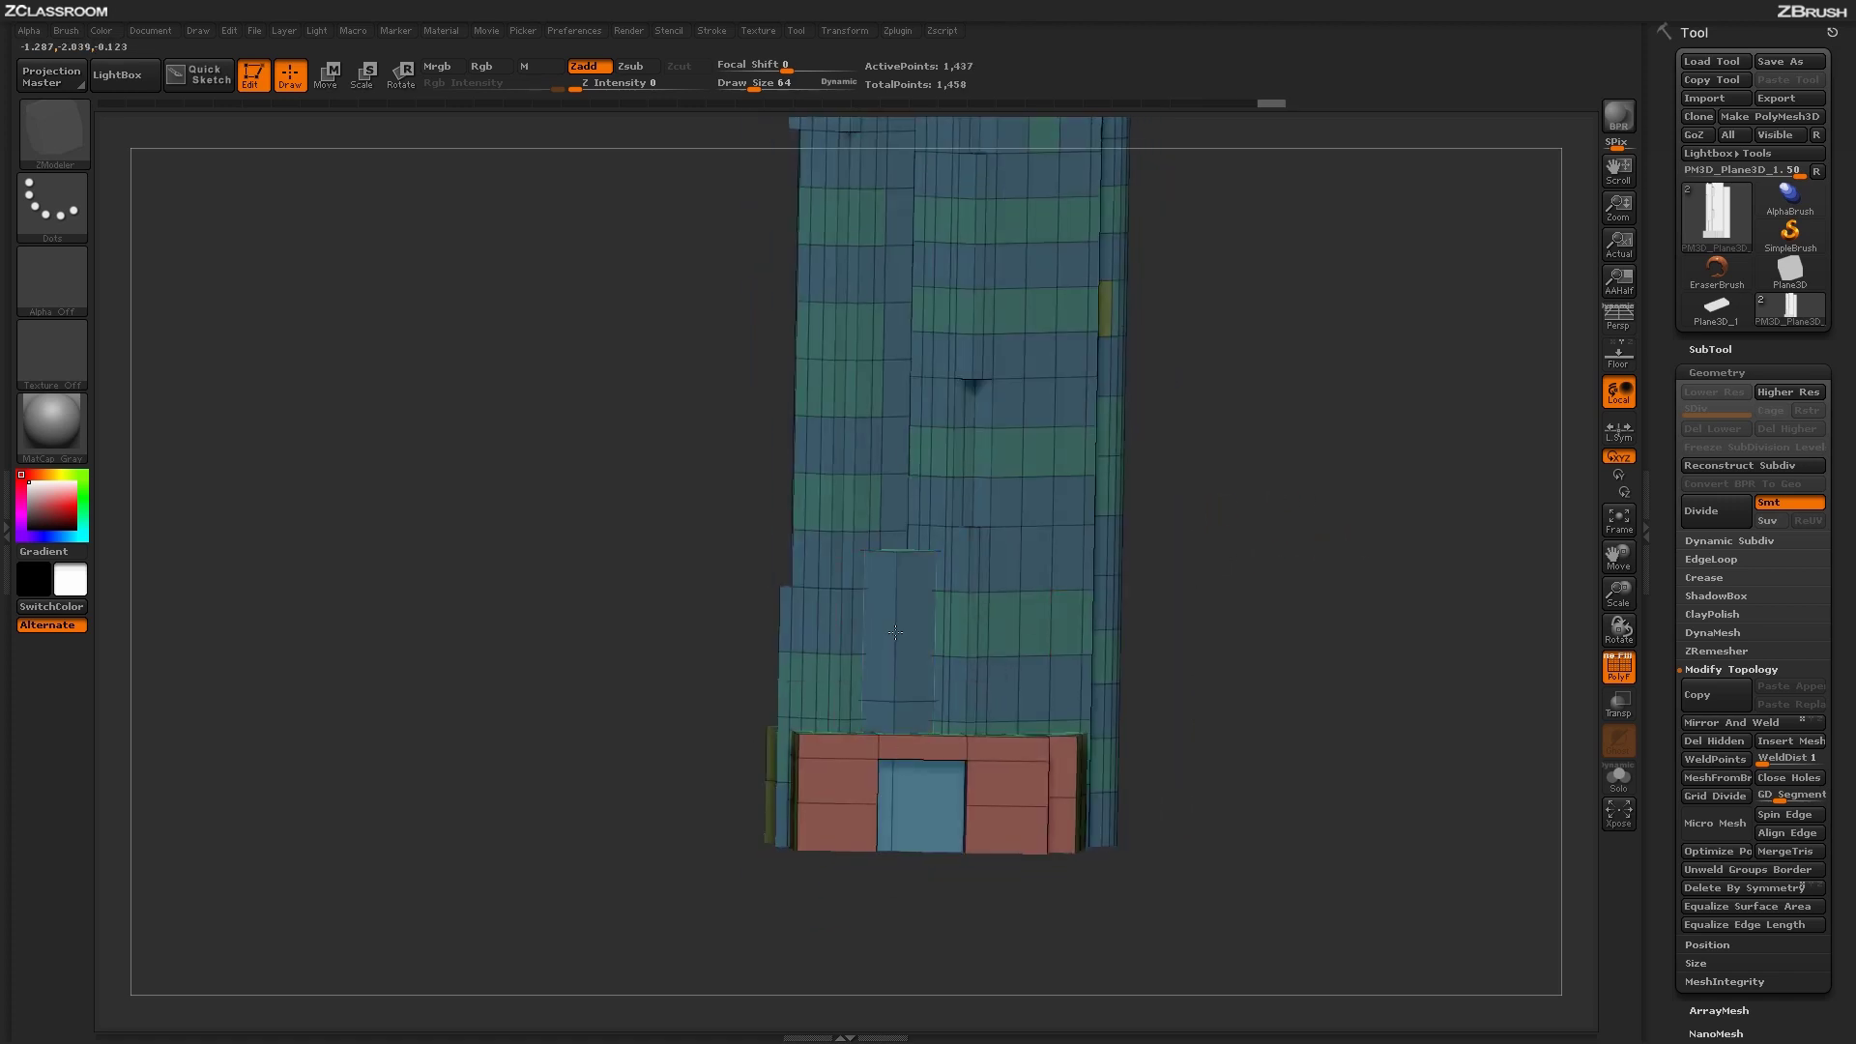
{"action": "mouse_move", "coordinate": [1193, 517]}
{"action": "right_mouse_down"}
{"action": "mouse_move", "coordinate": [1349, 520]}
{"action": "mouse_move", "coordinate": [1201, 528]}
{"action": "right_mouse_up"}
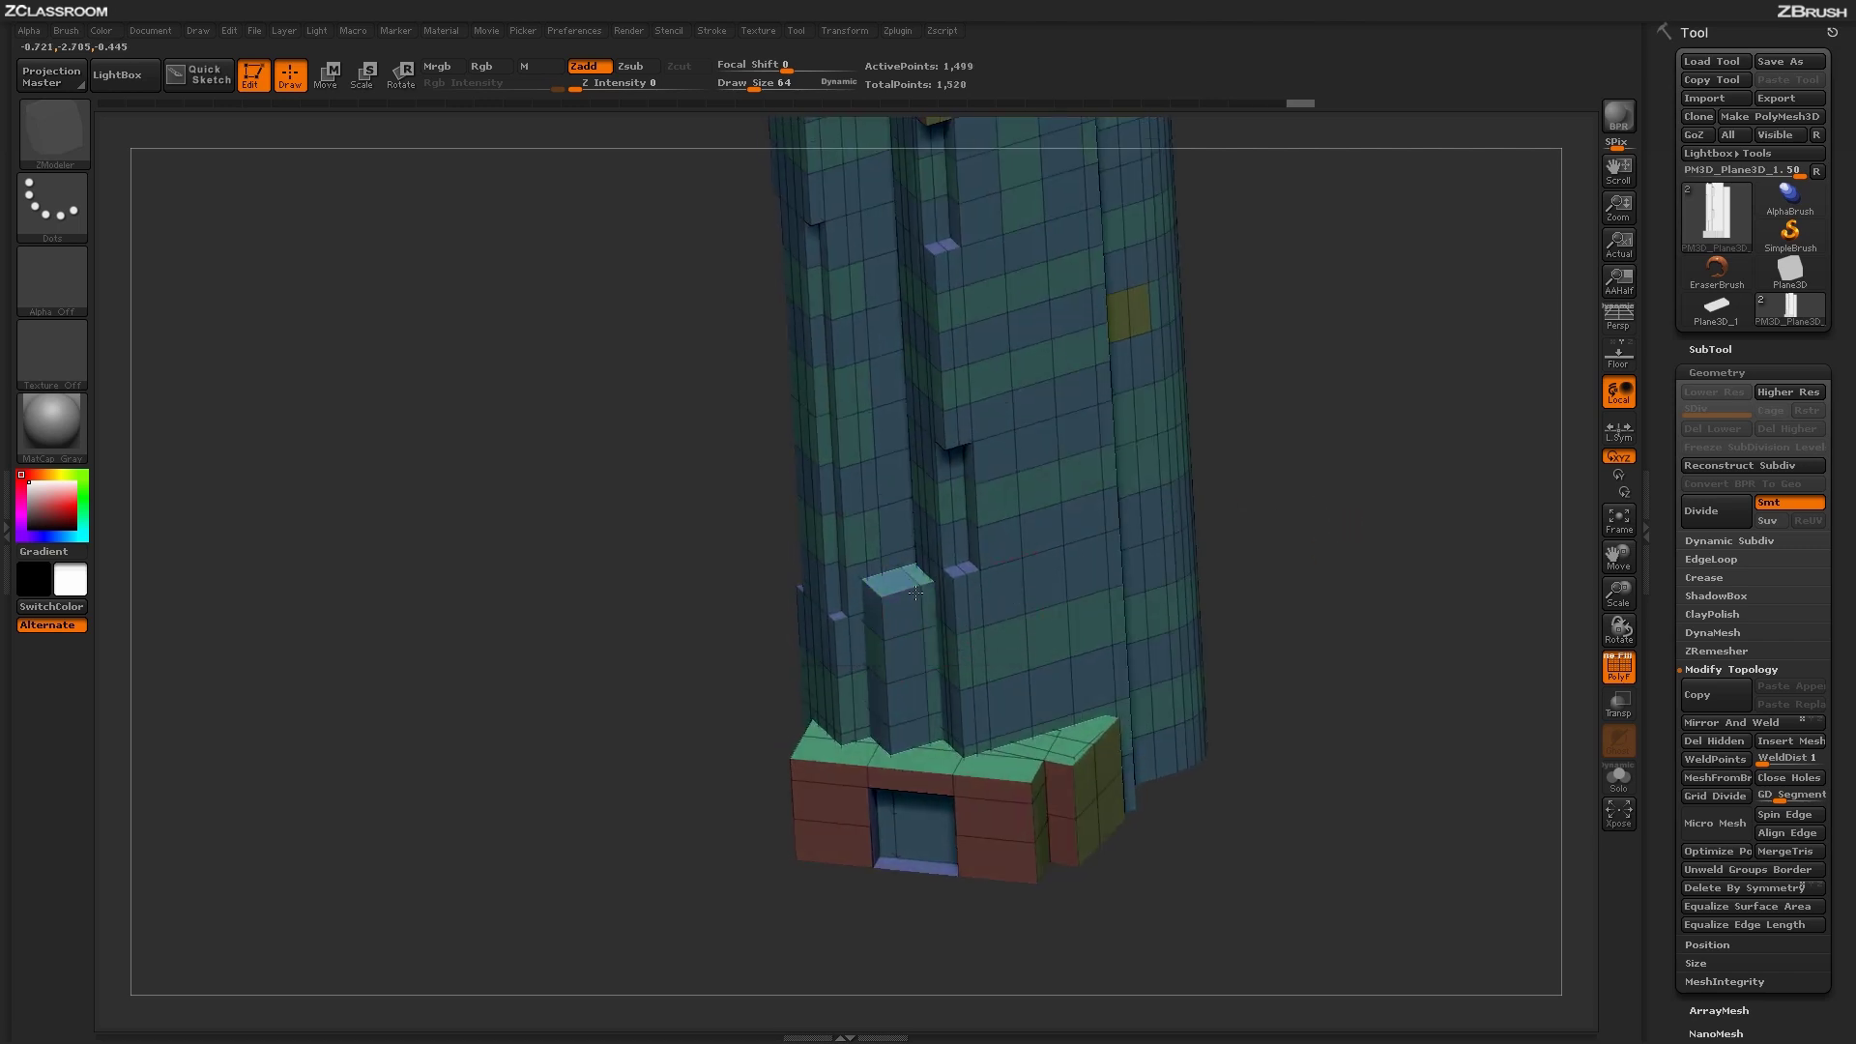
{"action": "right_click_drag", "start_coordinate": [1387, 497], "coordinate": [1006, 759]}
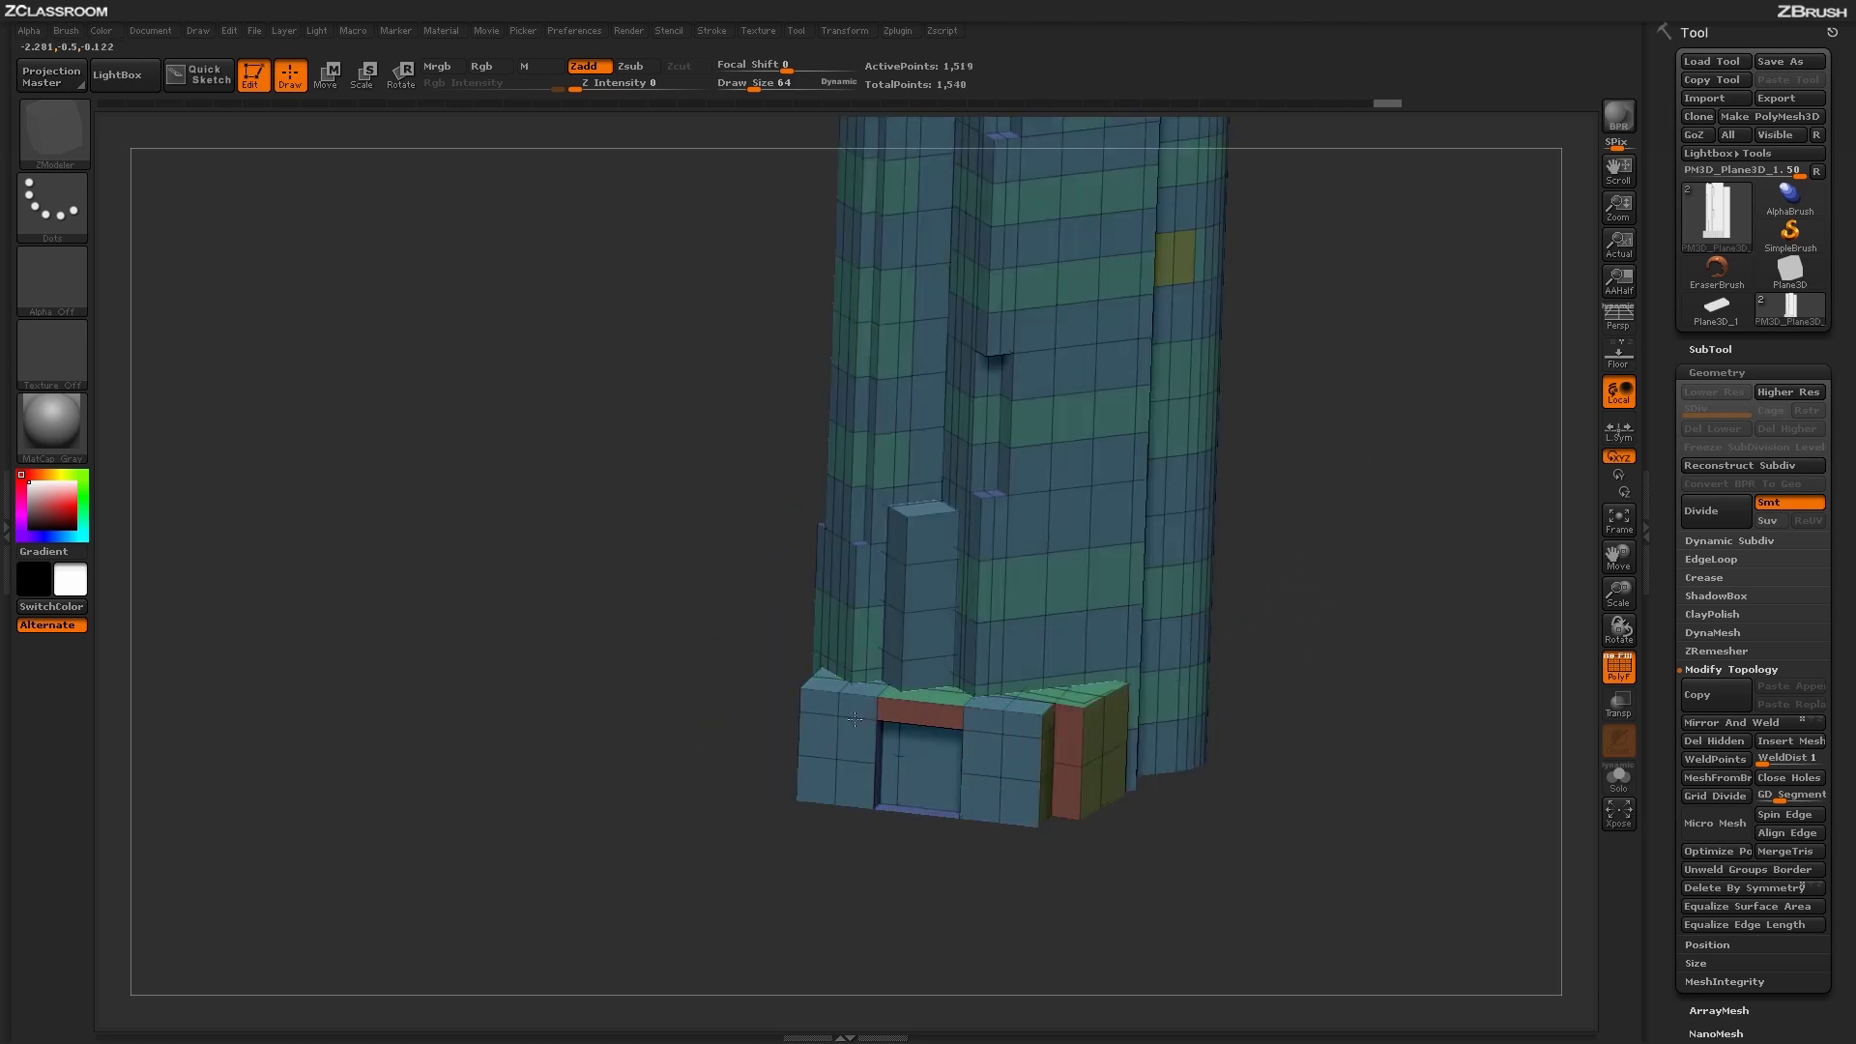
Step: Isolate the faces closing off the building's underside, invert the visibility to hide them, and delete the hidden geometry
{"action": "right_click_drag", "start_coordinate": [855, 720], "coordinate": [1032, 838]}
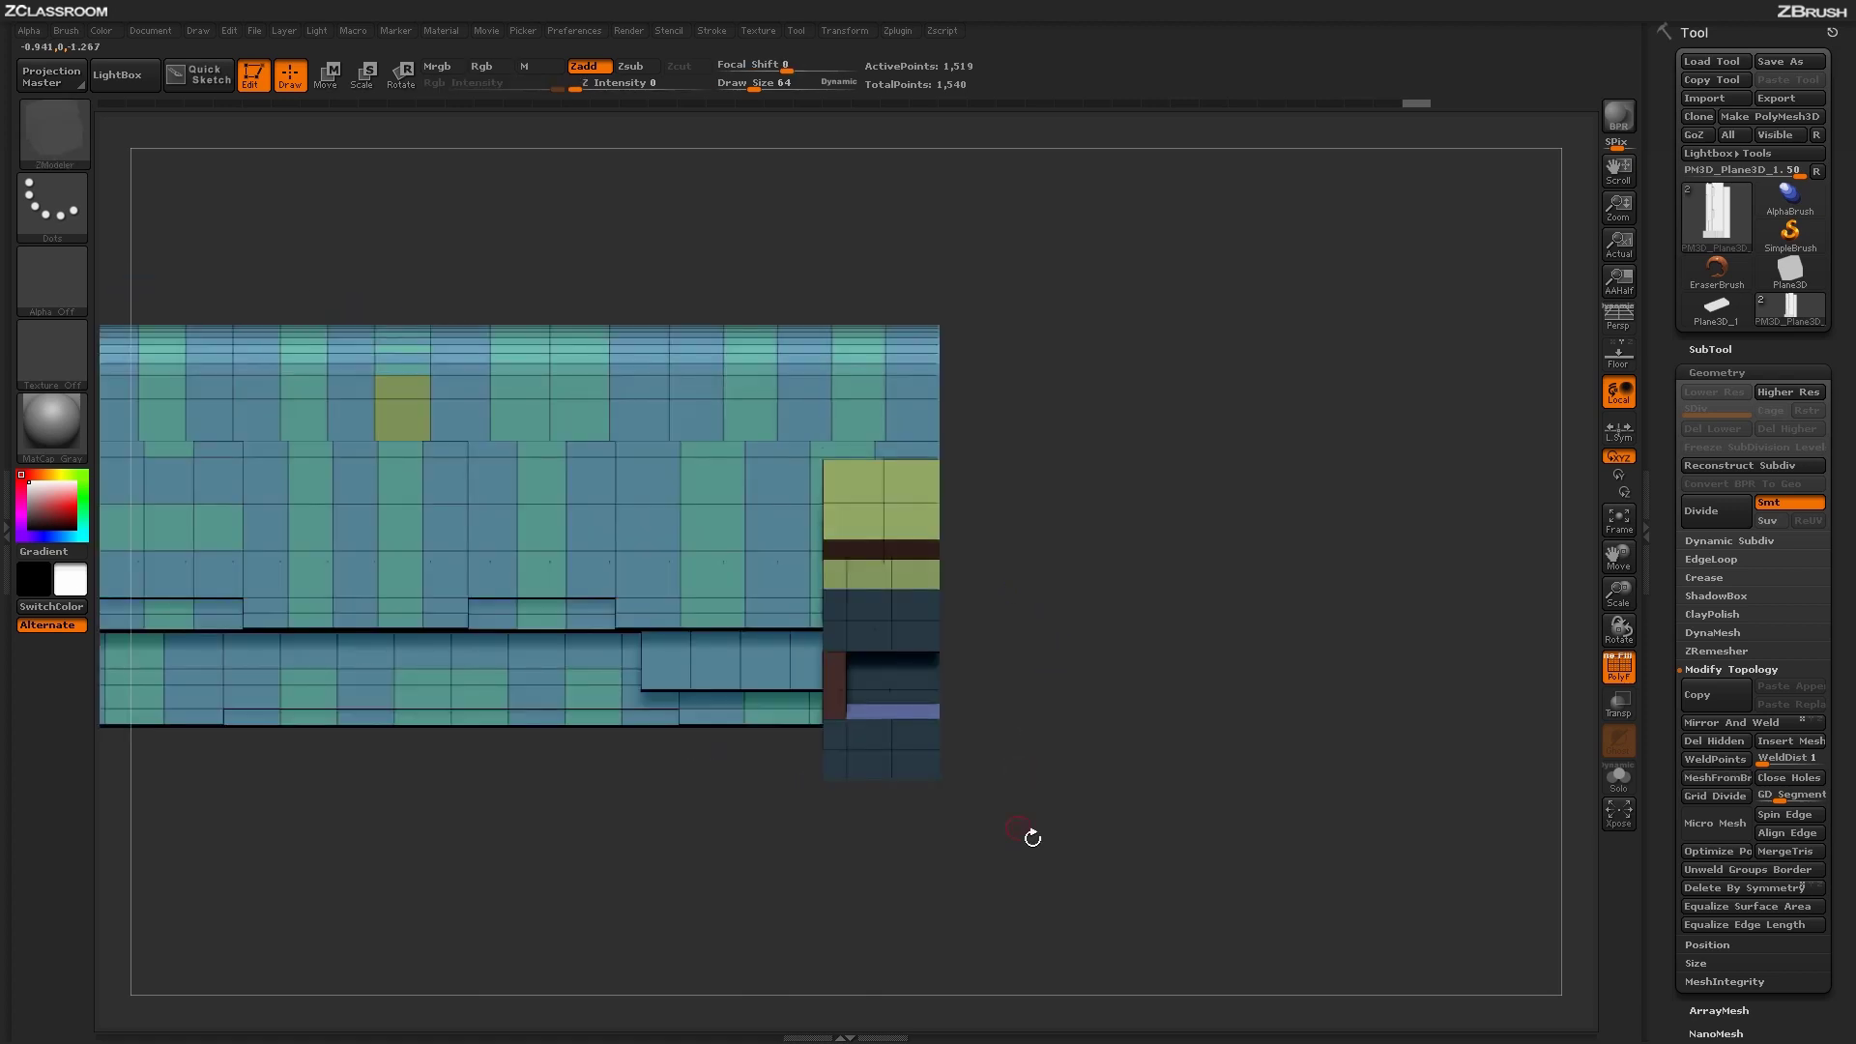
{"action": "key", "text": "ctrl+shift"}
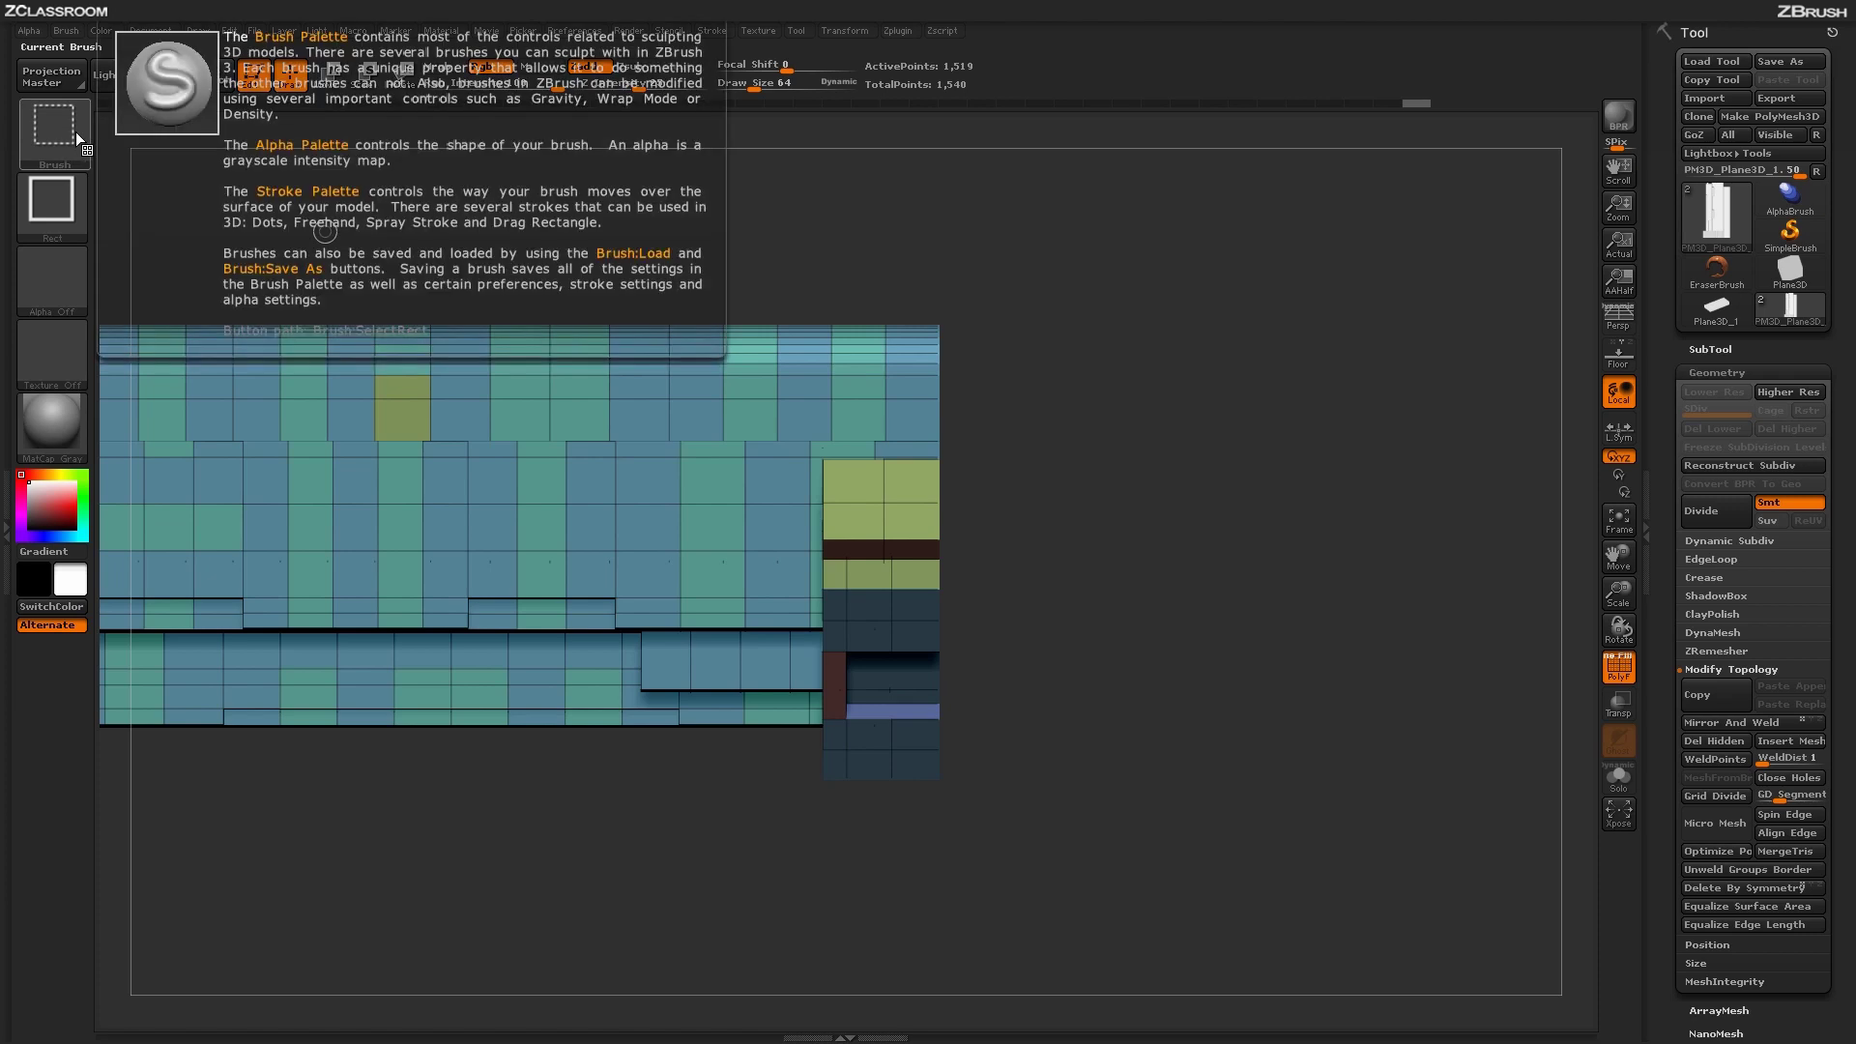
{"action": "mouse_move", "coordinate": [1217, 878]}
{"action": "left_mouse_down", "text": "ctrl+shift"}
{"action": "mouse_move", "coordinate": [924, 249]}
{"action": "mouse_move", "coordinate": [935, 265]}
{"action": "left_mouse_up", "text": "ctrl+shift"}
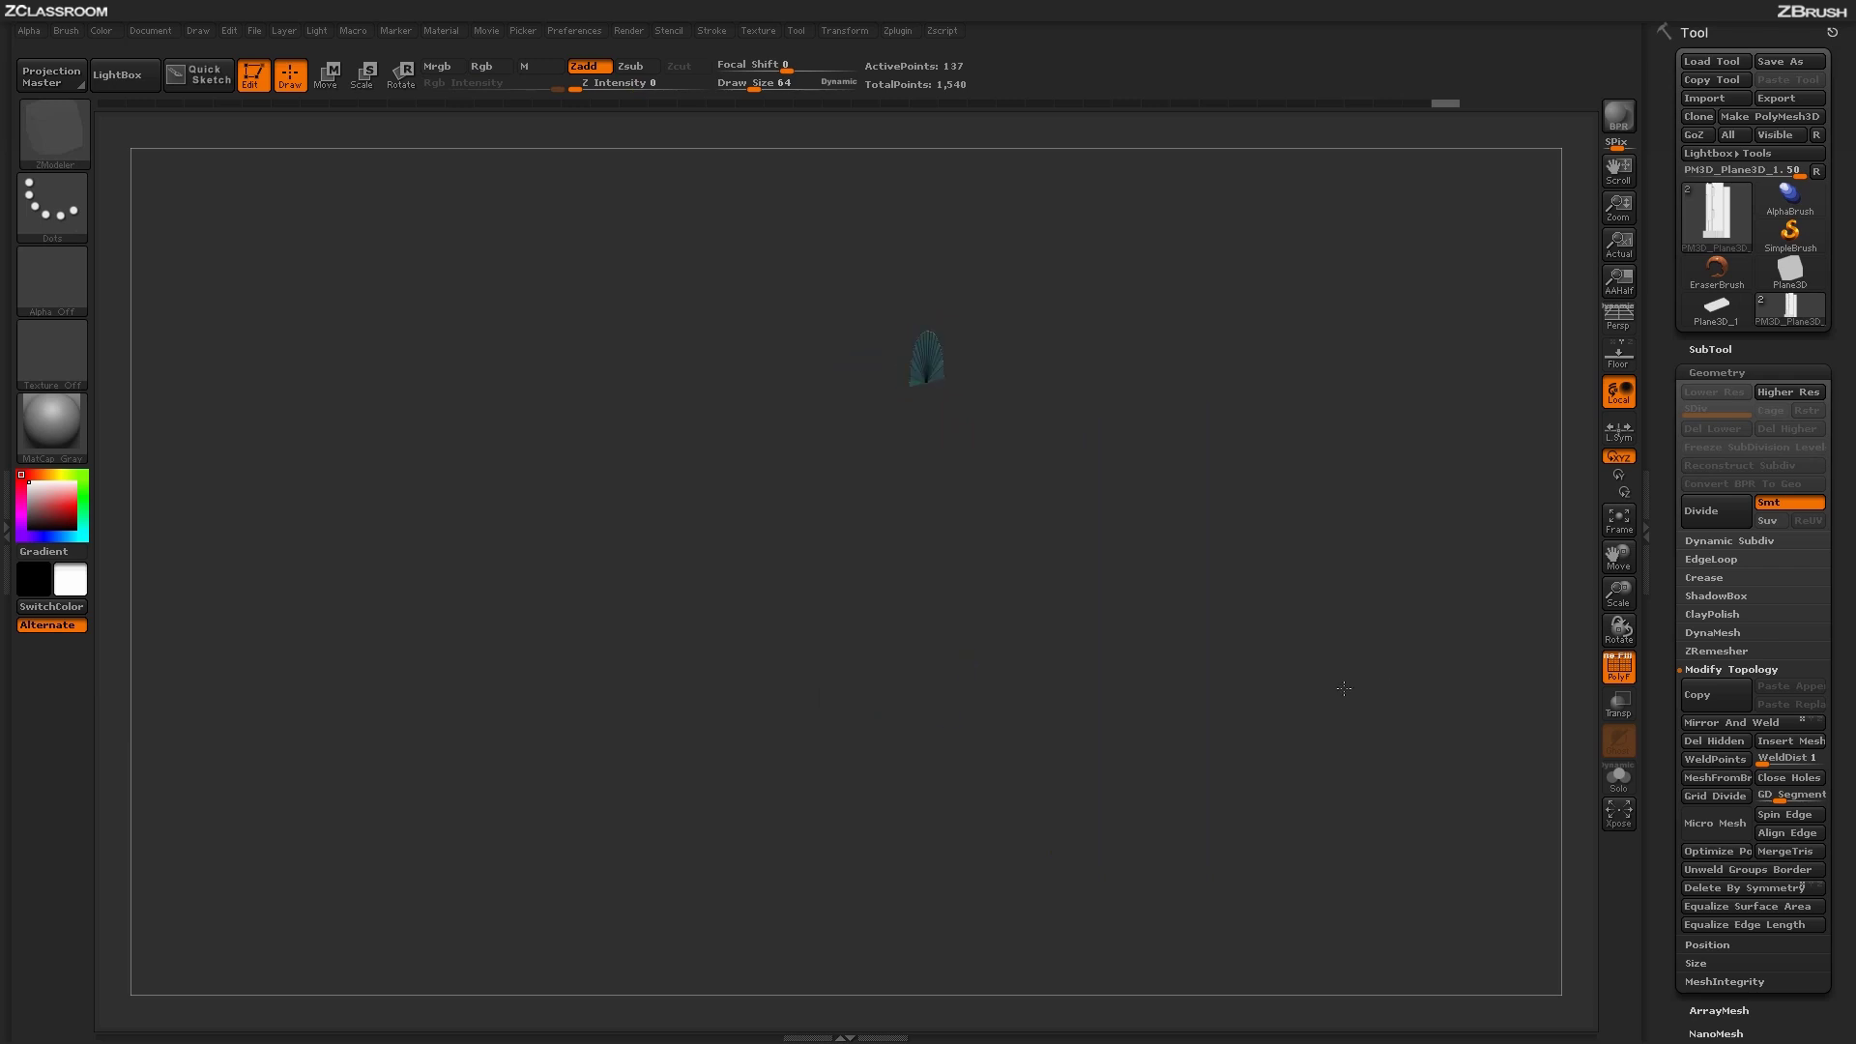
{"action": "key", "text": "ctrl+shift"}
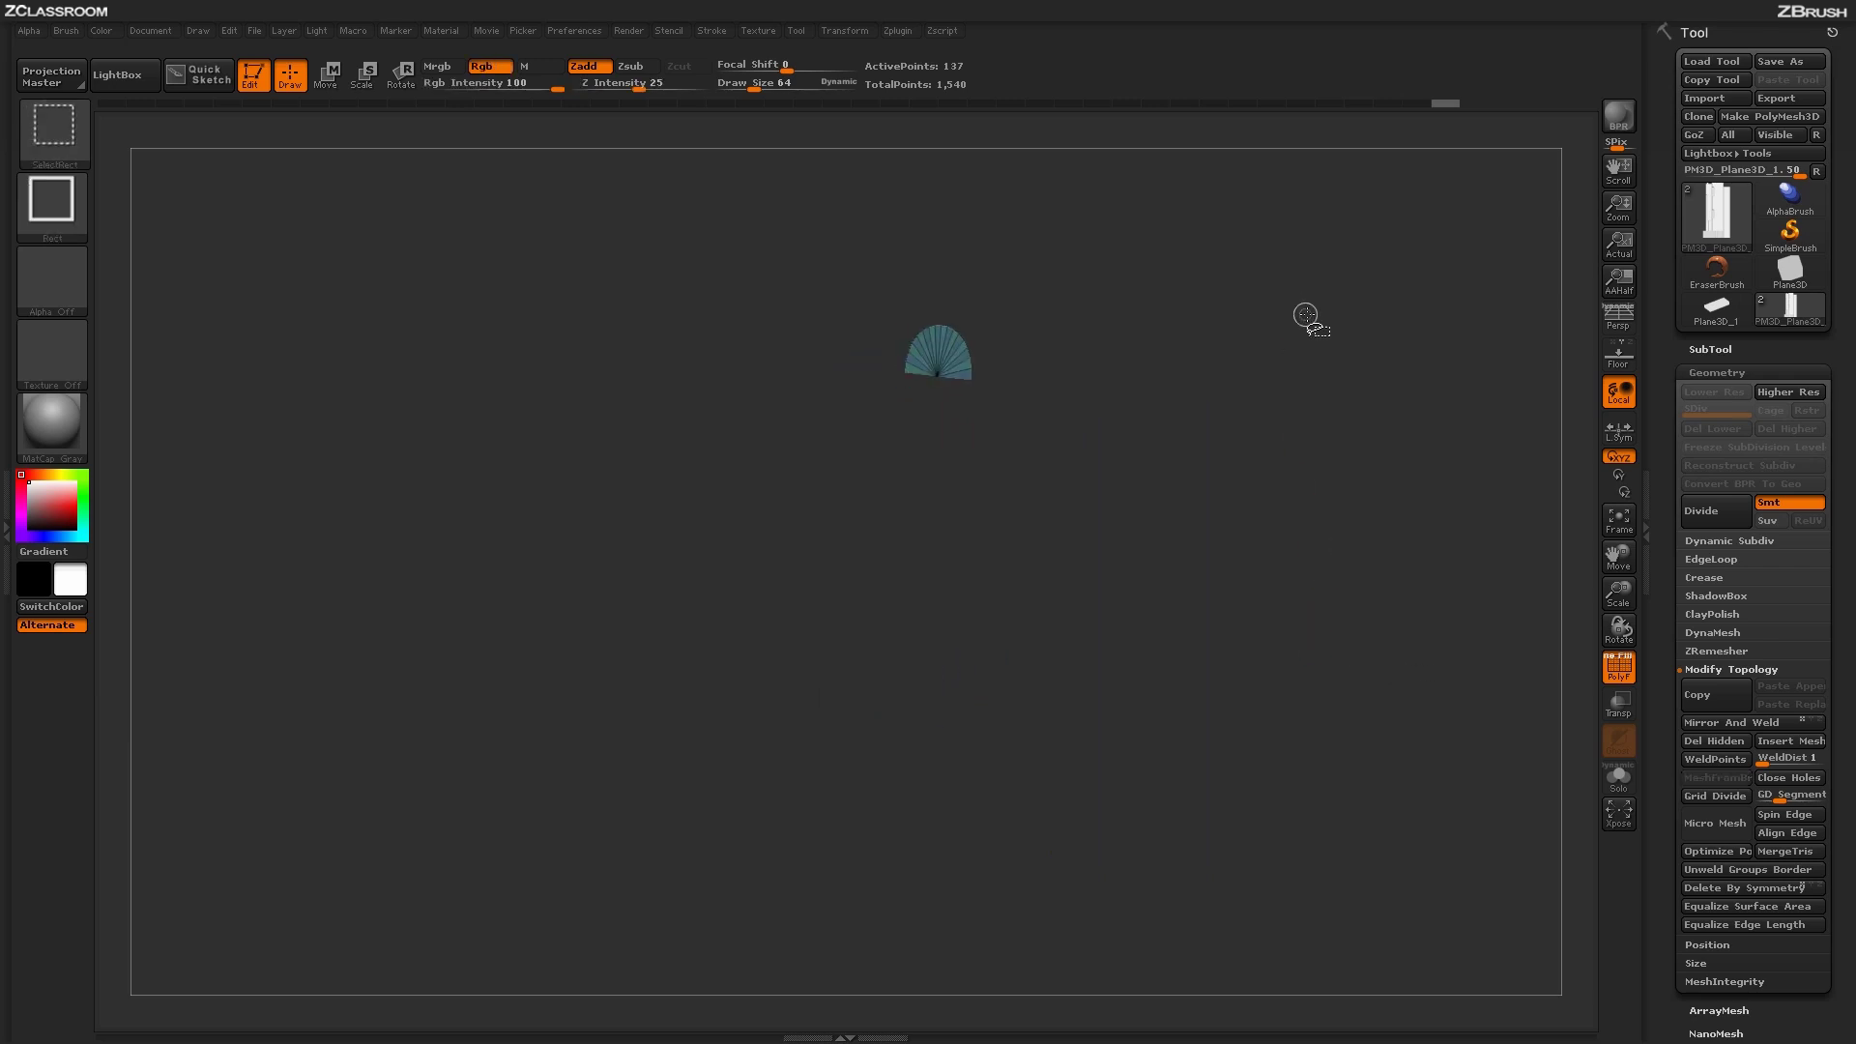
{"action": "left_click_drag", "start_coordinate": [1281, 431], "coordinate": [1436, 749], "text": "ctrl+shift"}
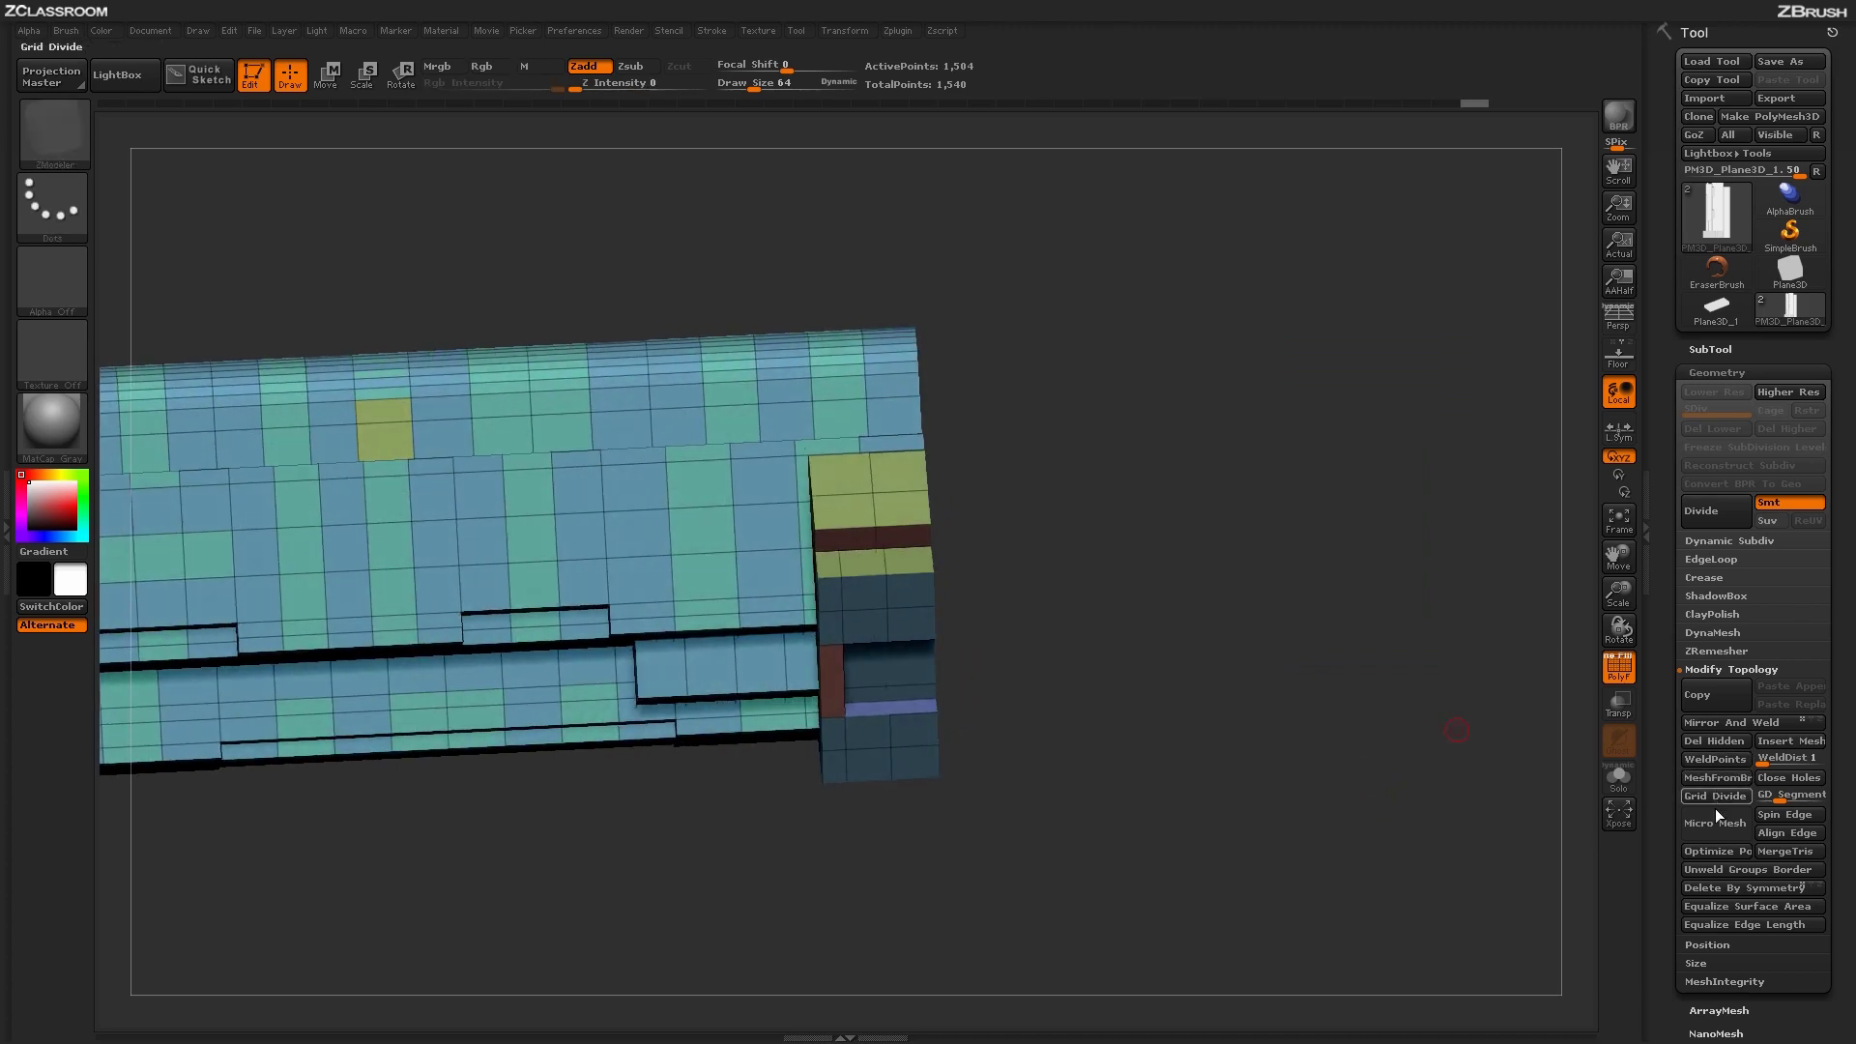
{"action": "left_click", "coordinate": [1723, 760]}
Step: Regroup the whole building's polygroups by face normals with Groups By Normals
{"action": "left_click_drag", "start_coordinate": [1347, 874], "coordinate": [1404, 778]}
{"action": "left_click_drag", "start_coordinate": [1245, 751], "coordinate": [1285, 731]}
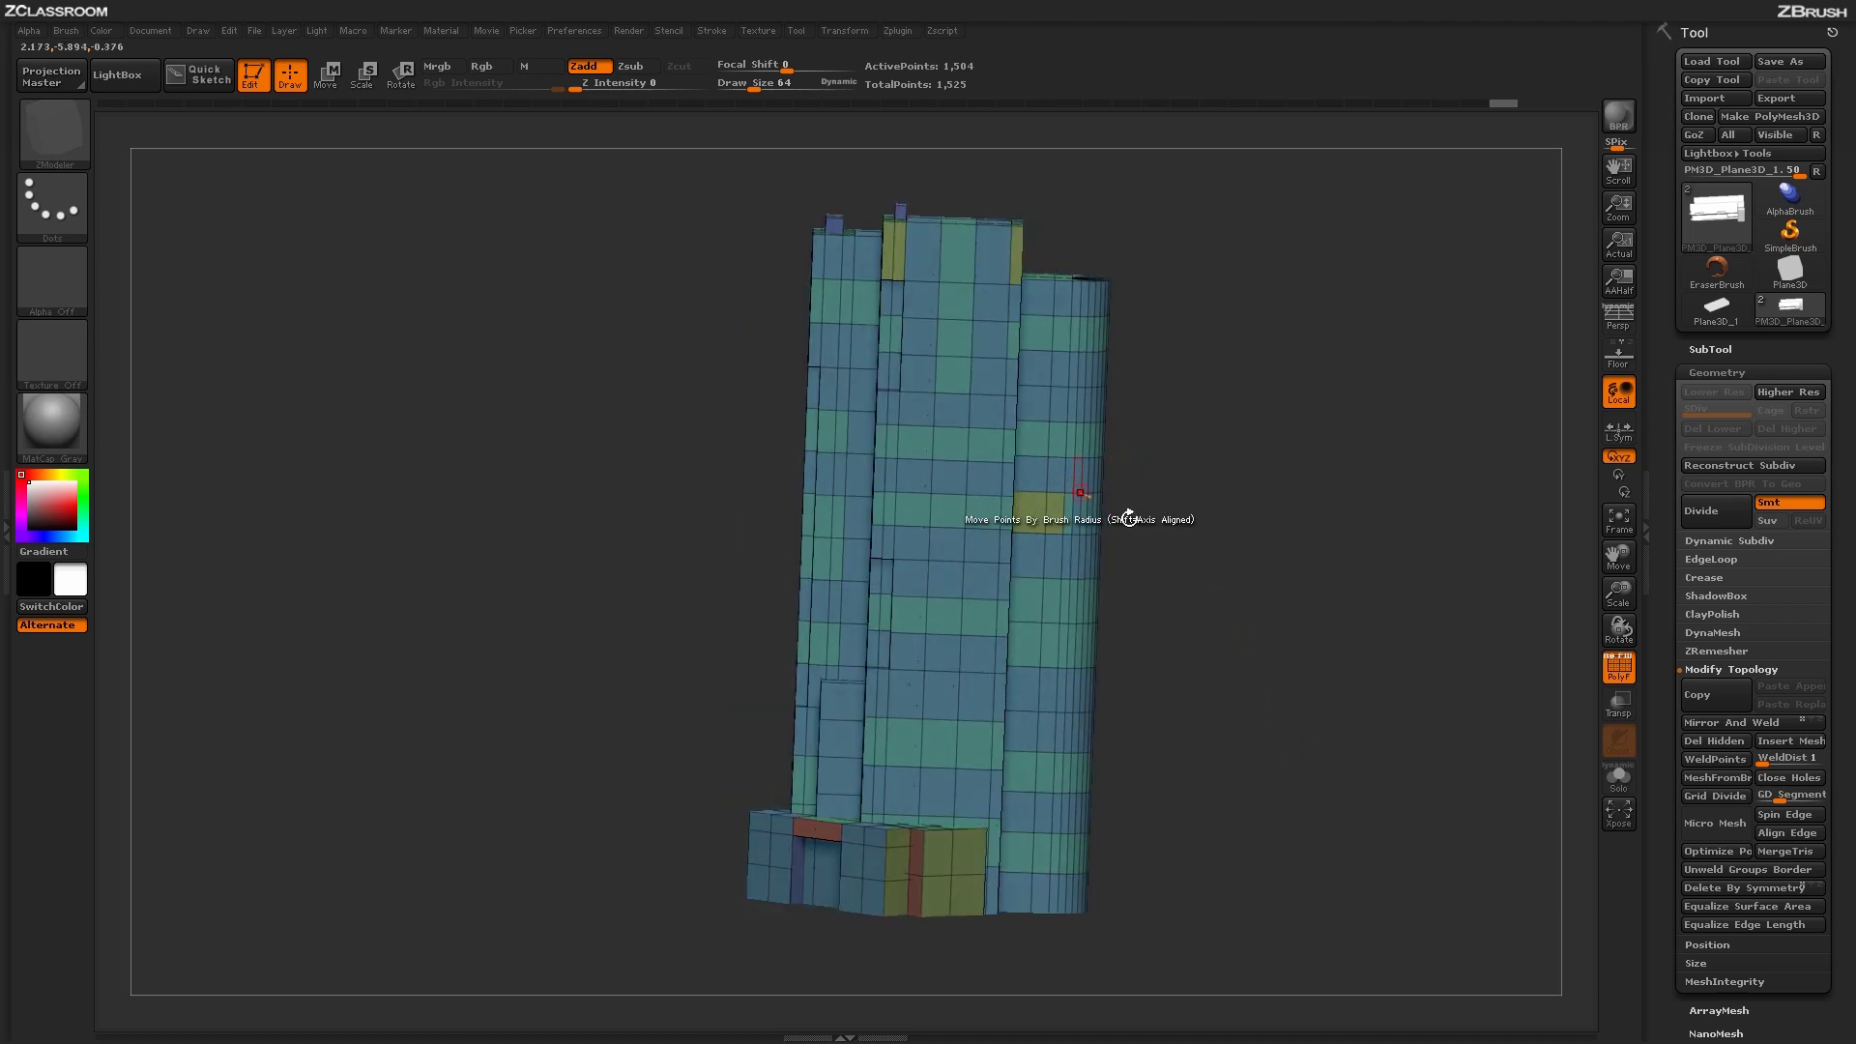
{"action": "left_click_drag", "start_coordinate": [1129, 519], "coordinate": [1129, 593]}
{"action": "left_click_drag", "start_coordinate": [1280, 666], "coordinate": [1267, 785]}
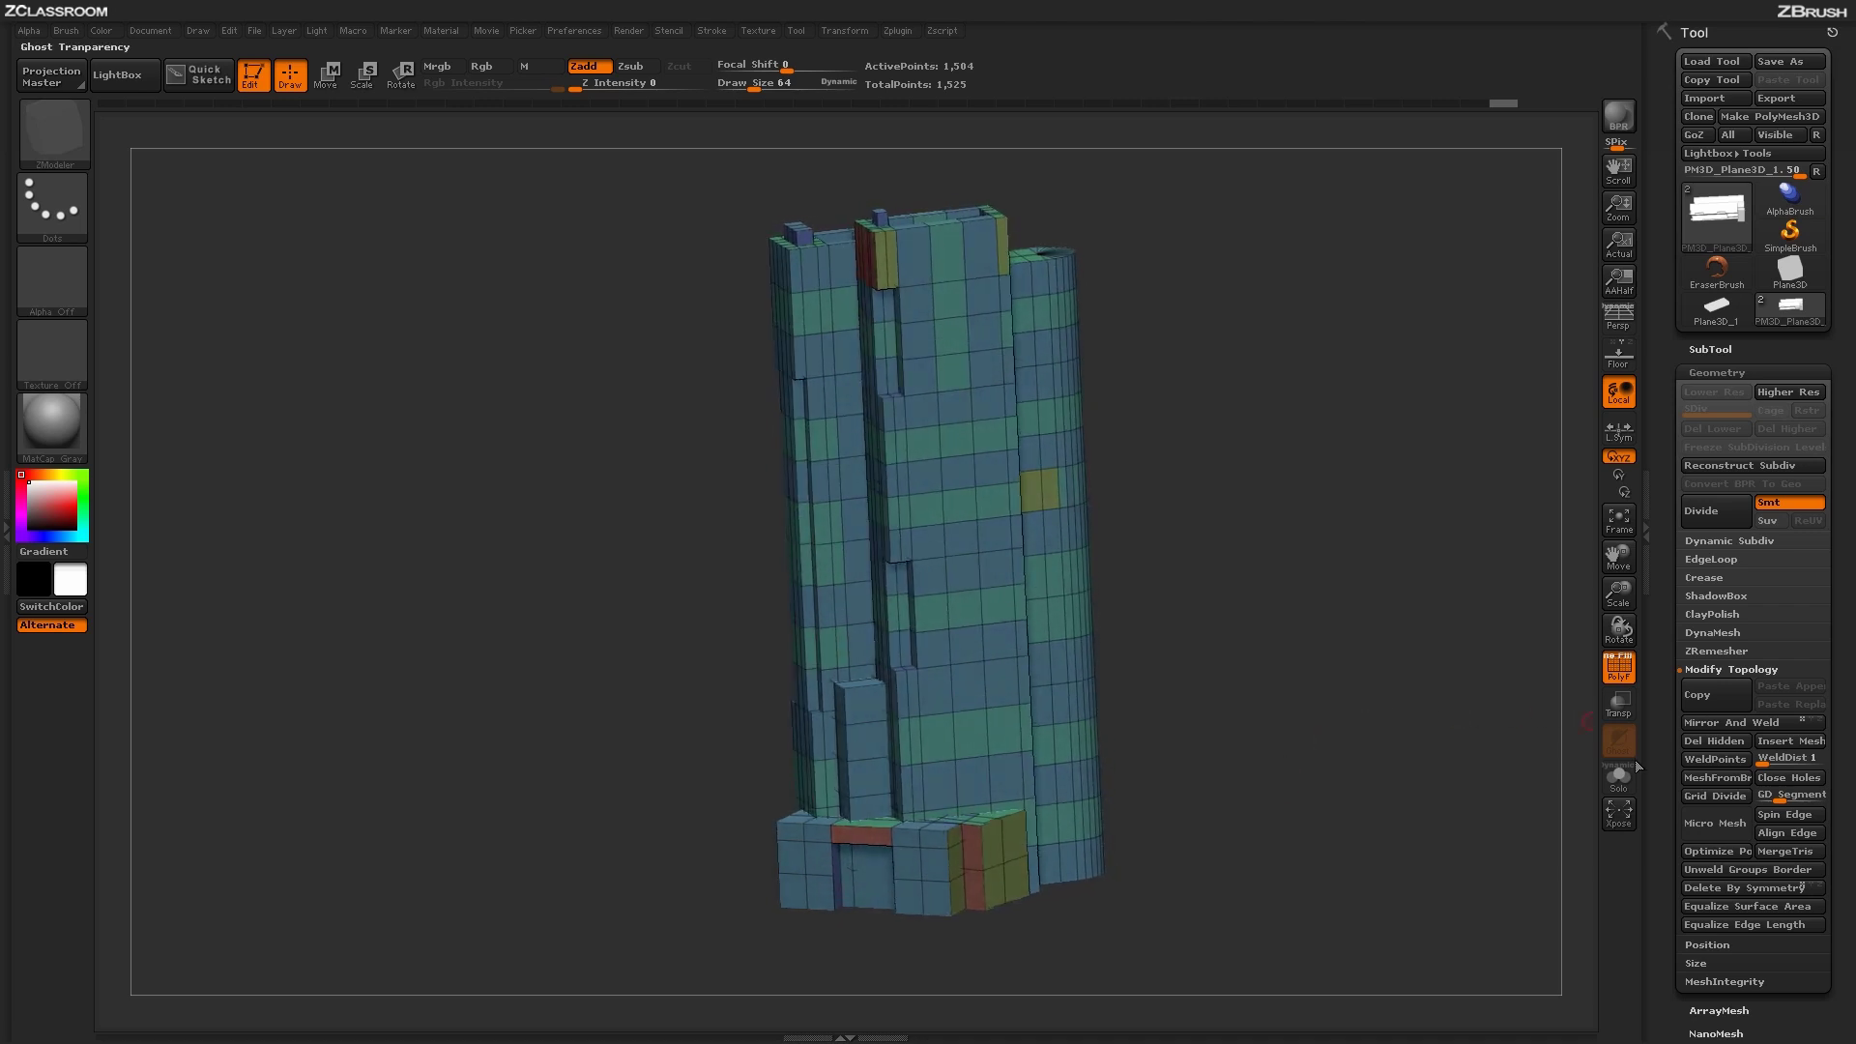
{"action": "scroll", "coordinate": [1669, 783], "scroll_direction": "down", "scroll_amount": 1}
{"action": "scroll", "coordinate": [1670, 783], "scroll_direction": "down", "scroll_amount": 10}
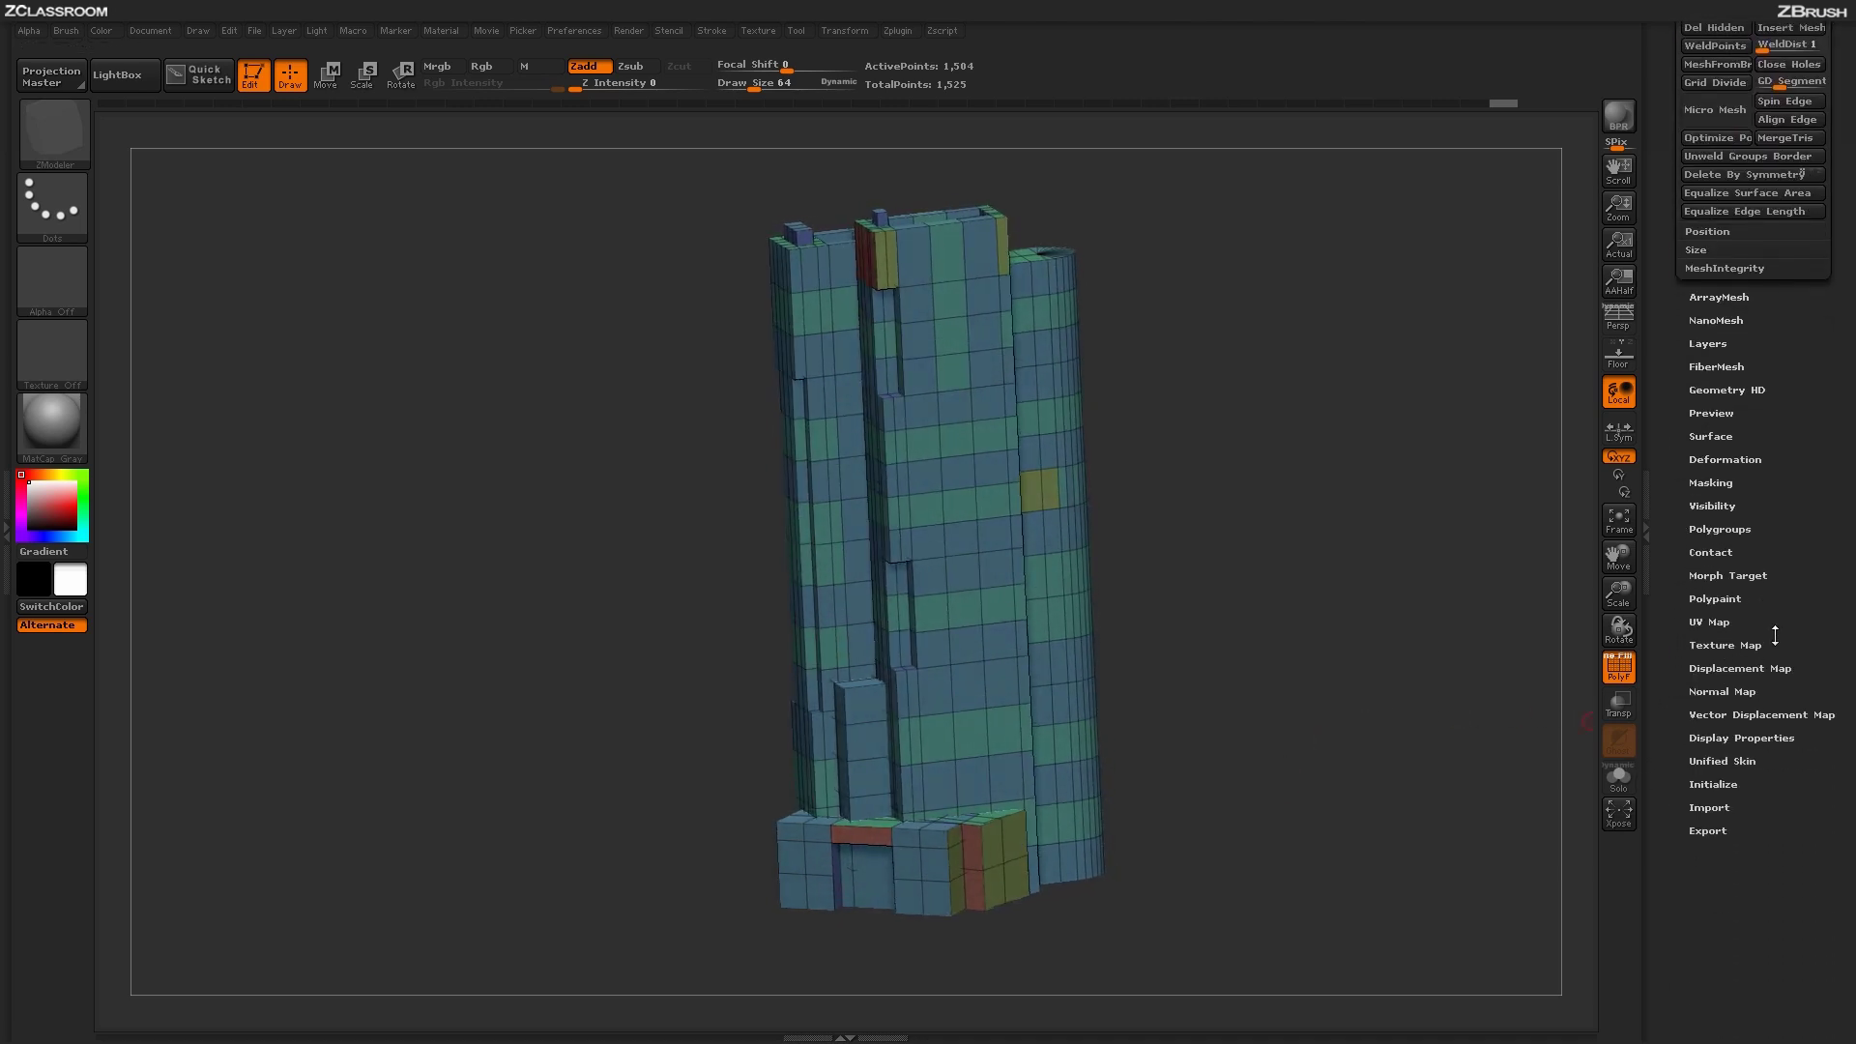
{"action": "left_click", "coordinate": [1744, 527]}
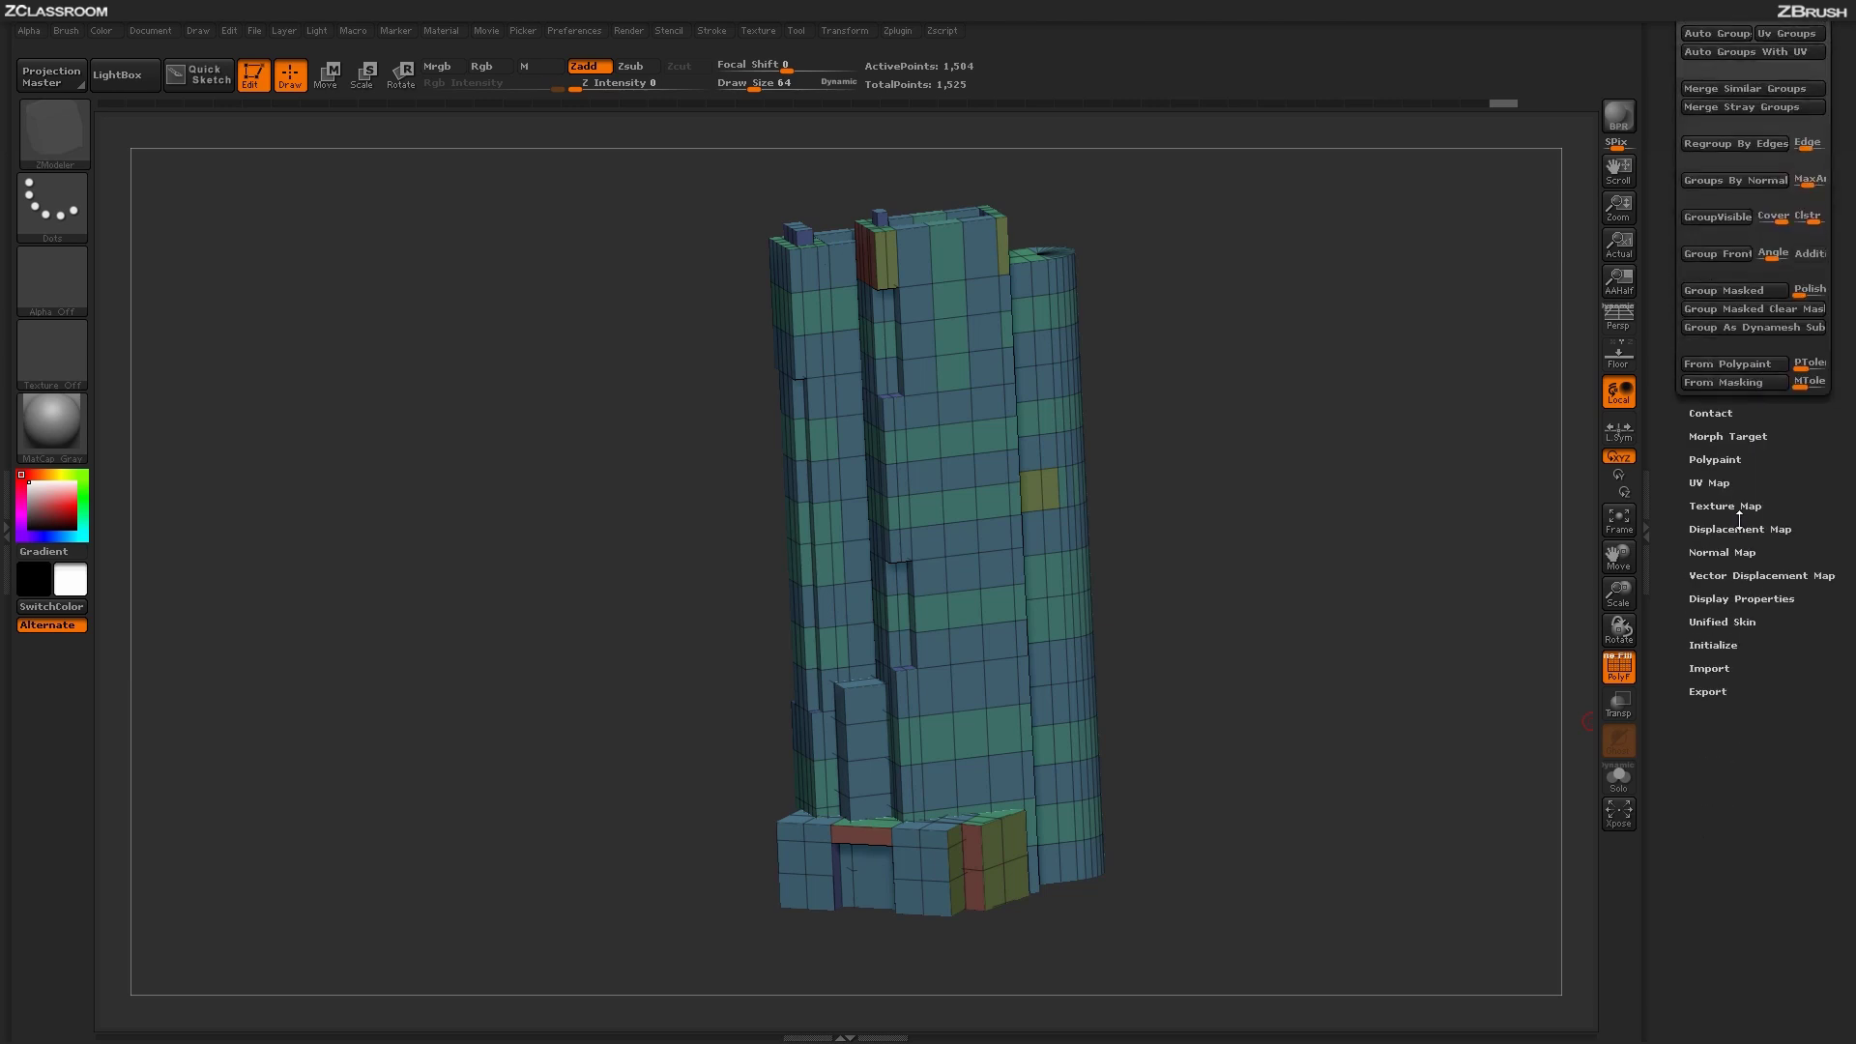
{"action": "scroll", "coordinate": [1681, 583], "scroll_direction": "up", "scroll_amount": 5}
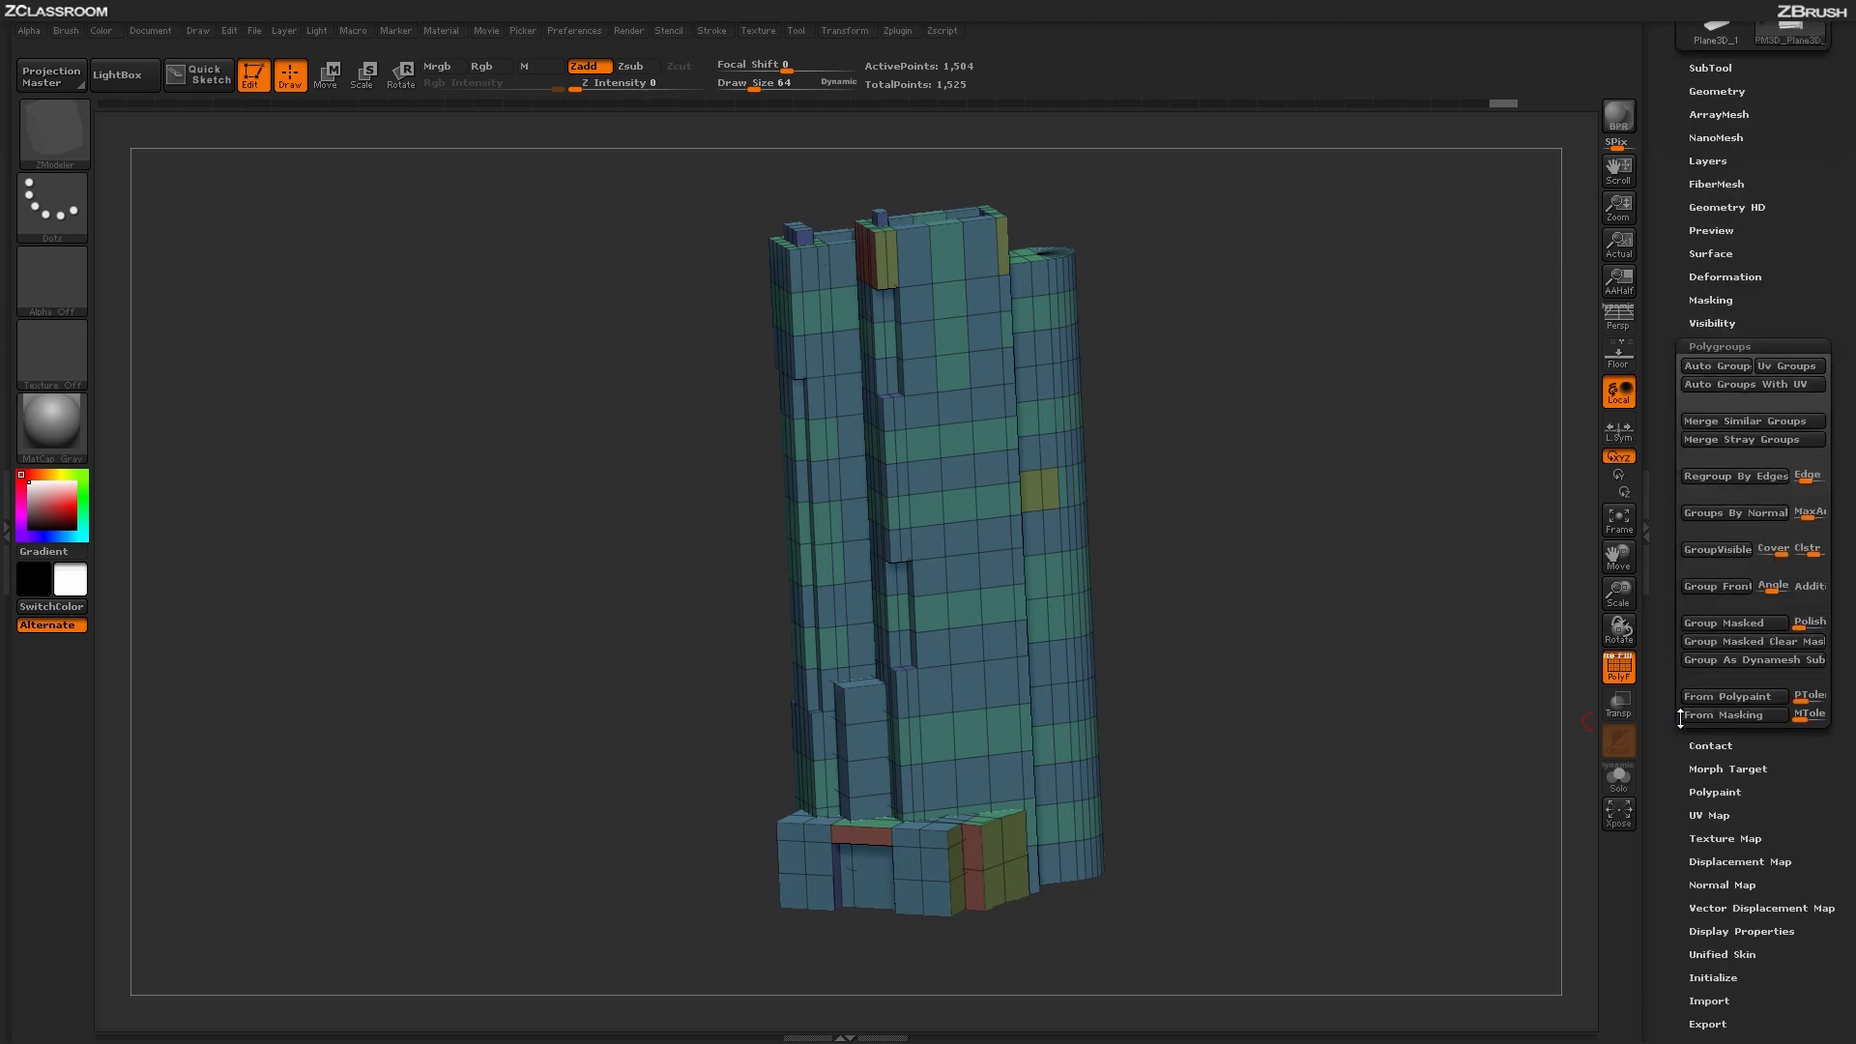
{"action": "left_click", "coordinate": [1719, 514]}
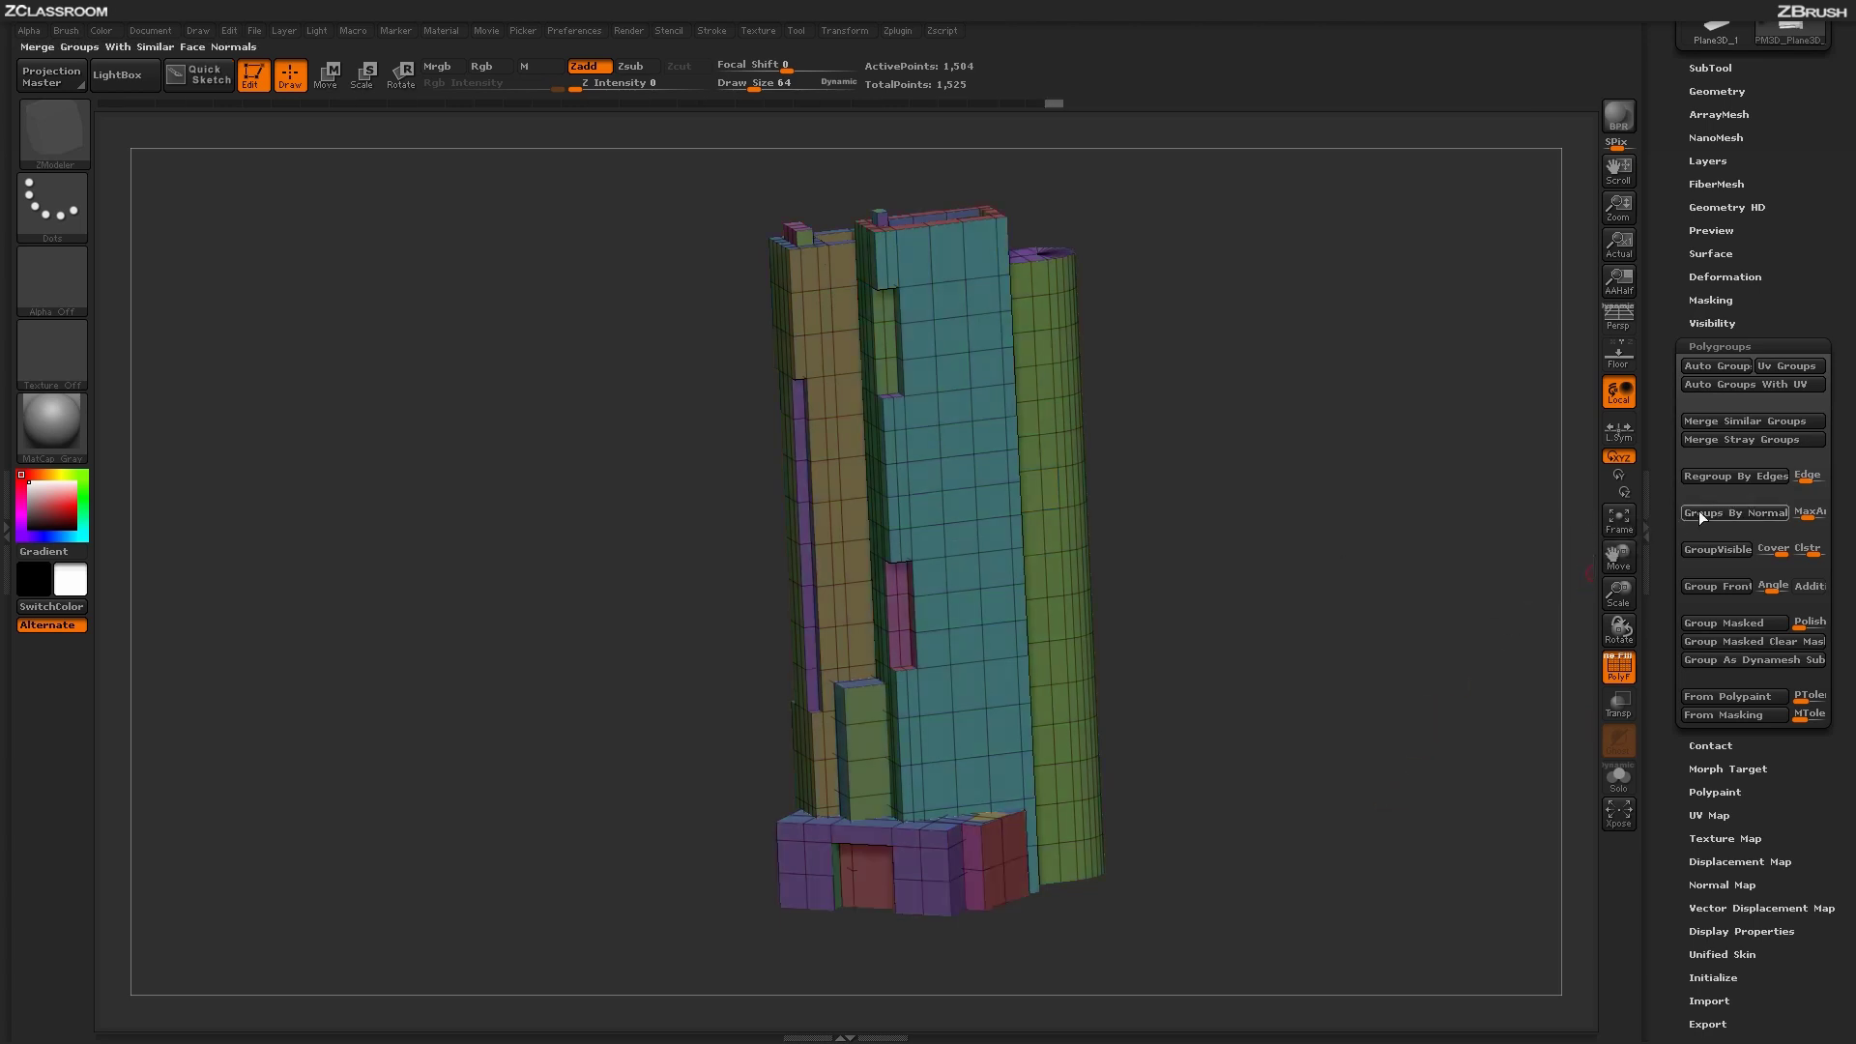
Step: Examine the new polygroups on the towers, recesses and base from all sides of the building
{"action": "left_click_drag", "start_coordinate": [1564, 547], "coordinate": [898, 461]}
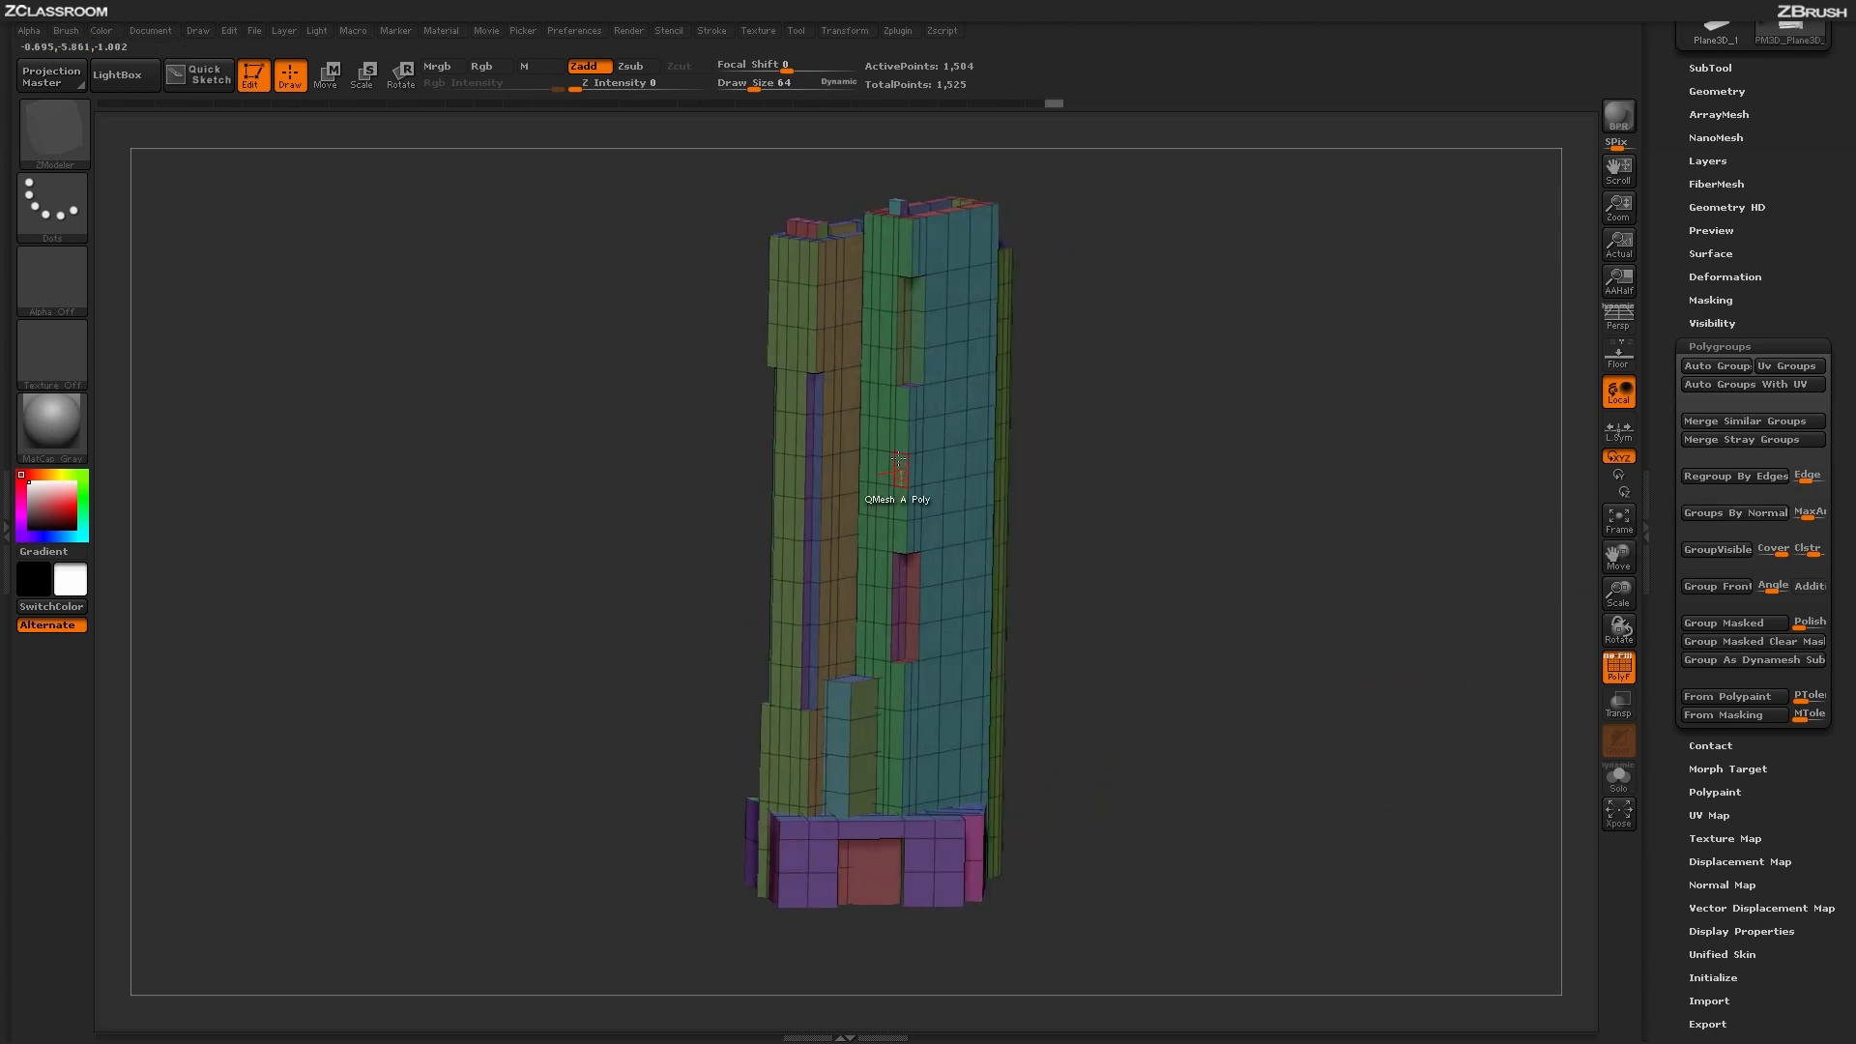
{"action": "left_click_drag", "start_coordinate": [1210, 519], "coordinate": [1150, 495]}
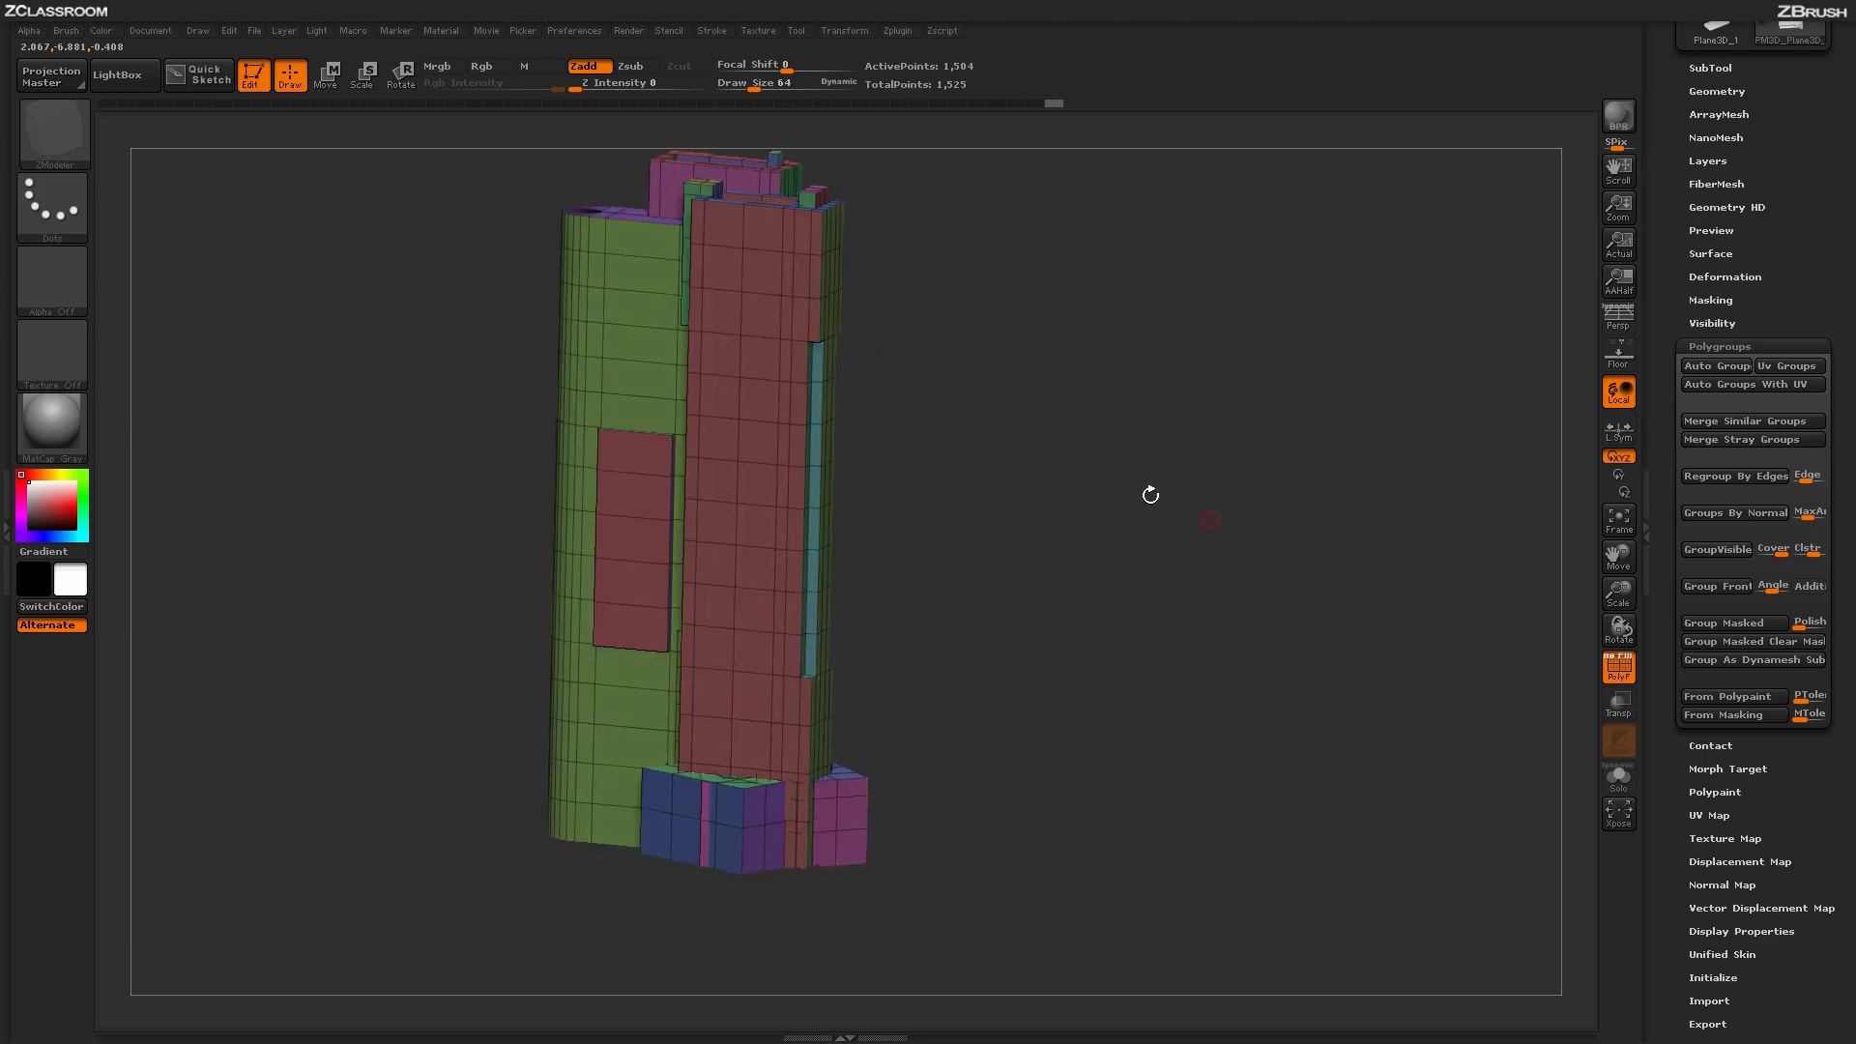
{"action": "left_click_drag", "start_coordinate": [1044, 580], "coordinate": [1330, 746]}
{"action": "mouse_move", "coordinate": [1155, 597]}
{"action": "left_mouse_down"}
{"action": "mouse_move", "coordinate": [1289, 693]}
{"action": "mouse_move", "coordinate": [1373, 678]}
{"action": "mouse_move", "coordinate": [985, 543]}
{"action": "left_mouse_up"}
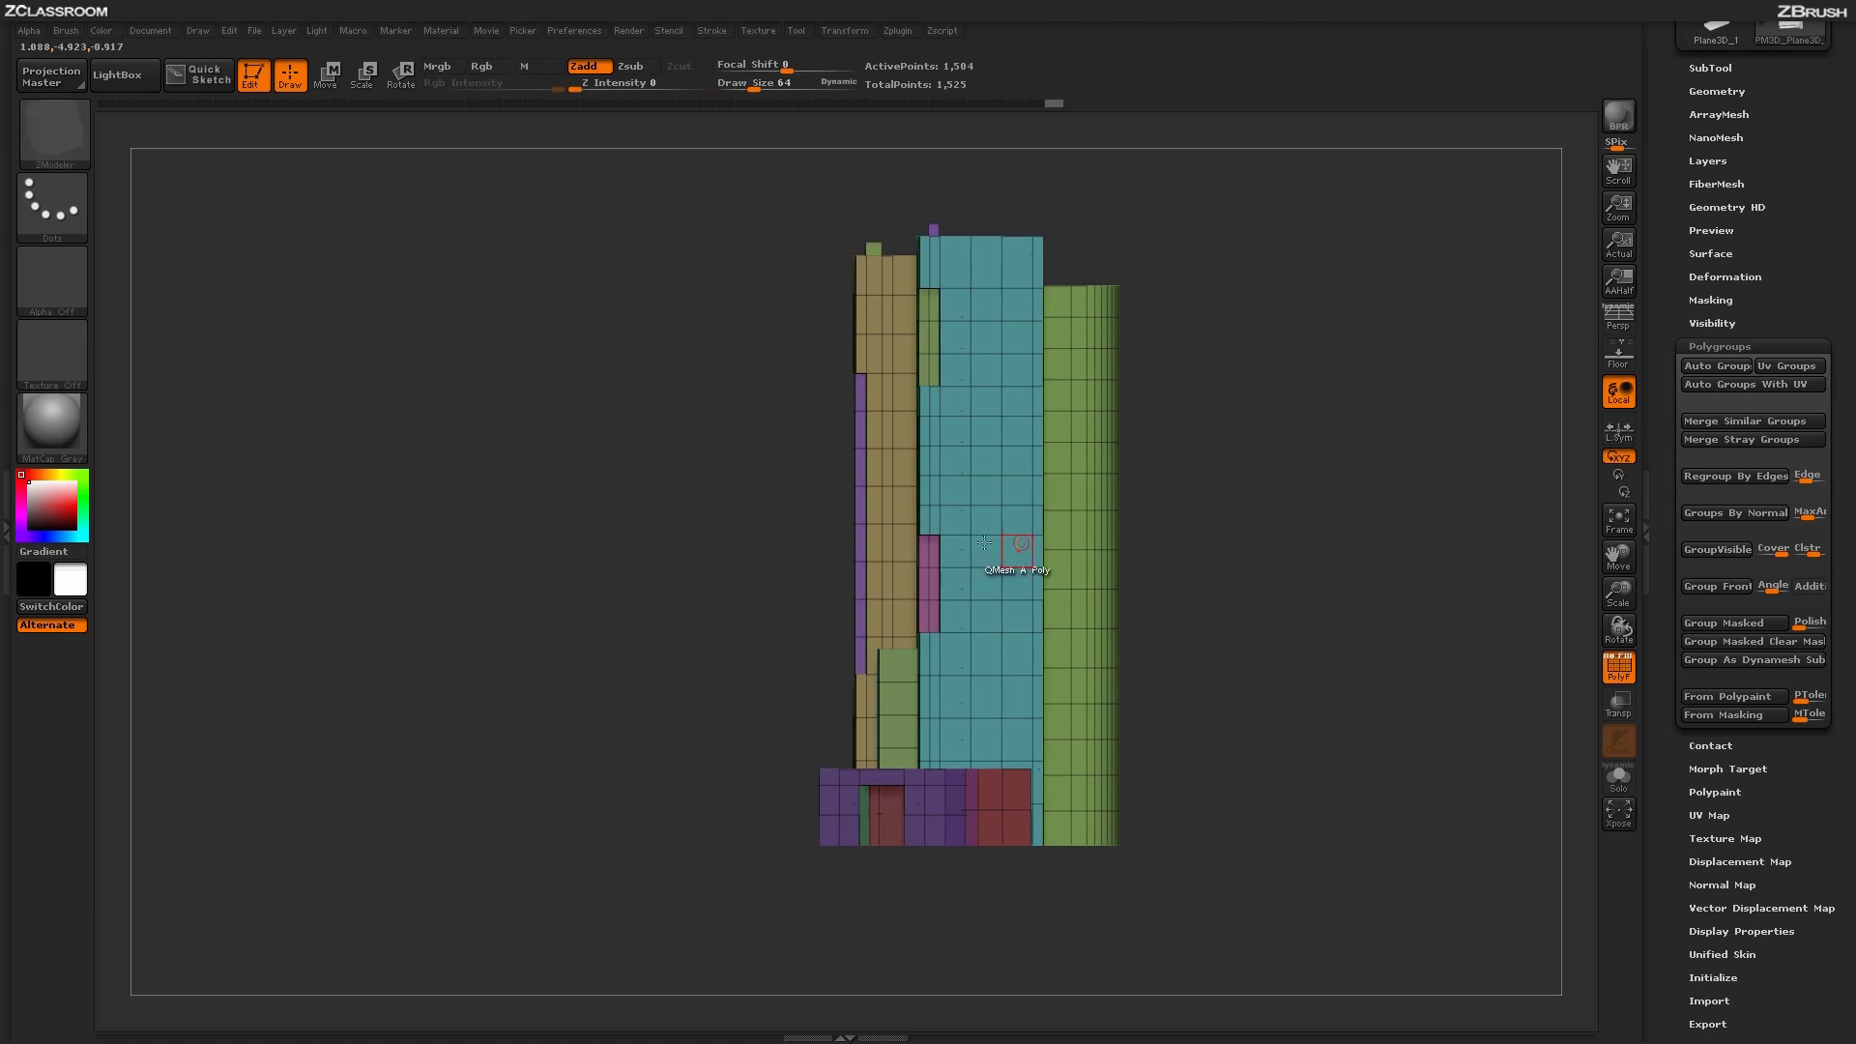
{"action": "left_click_drag", "start_coordinate": [1278, 666], "coordinate": [1106, 509]}
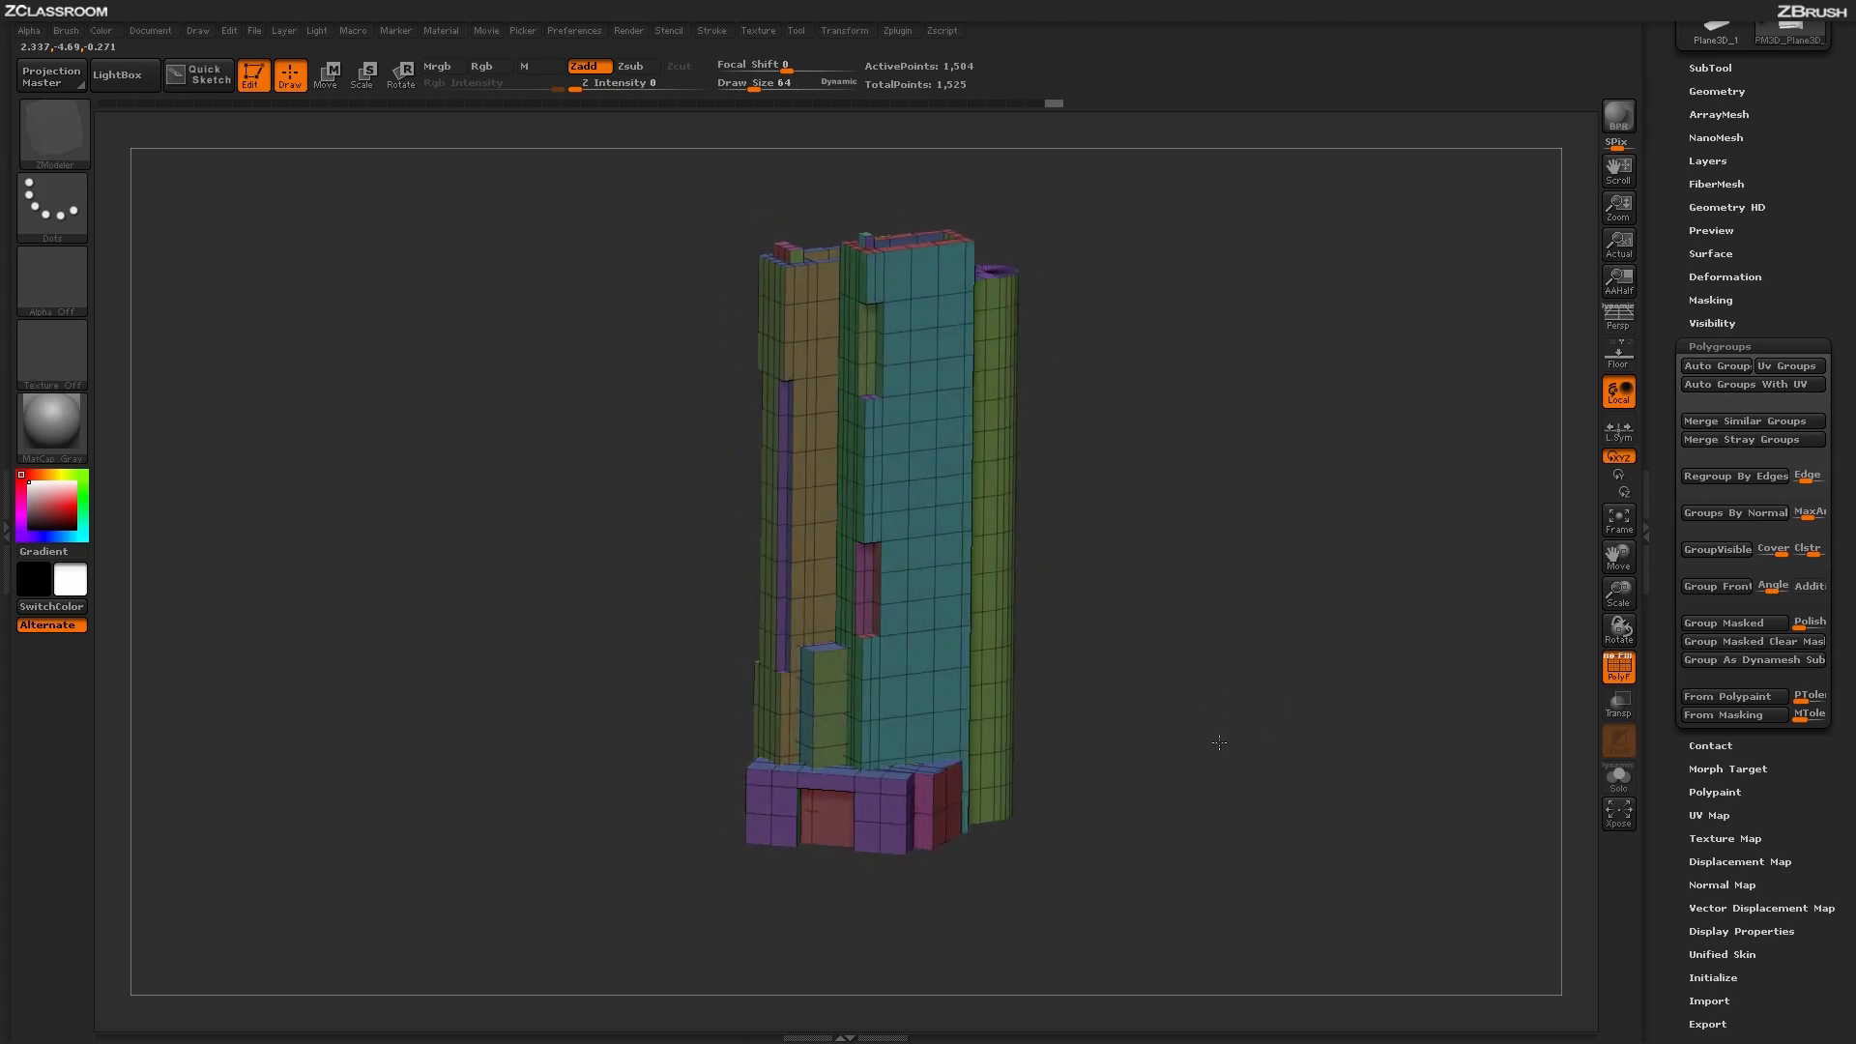
{"action": "left_click_drag", "start_coordinate": [1209, 758], "coordinate": [1231, 758]}
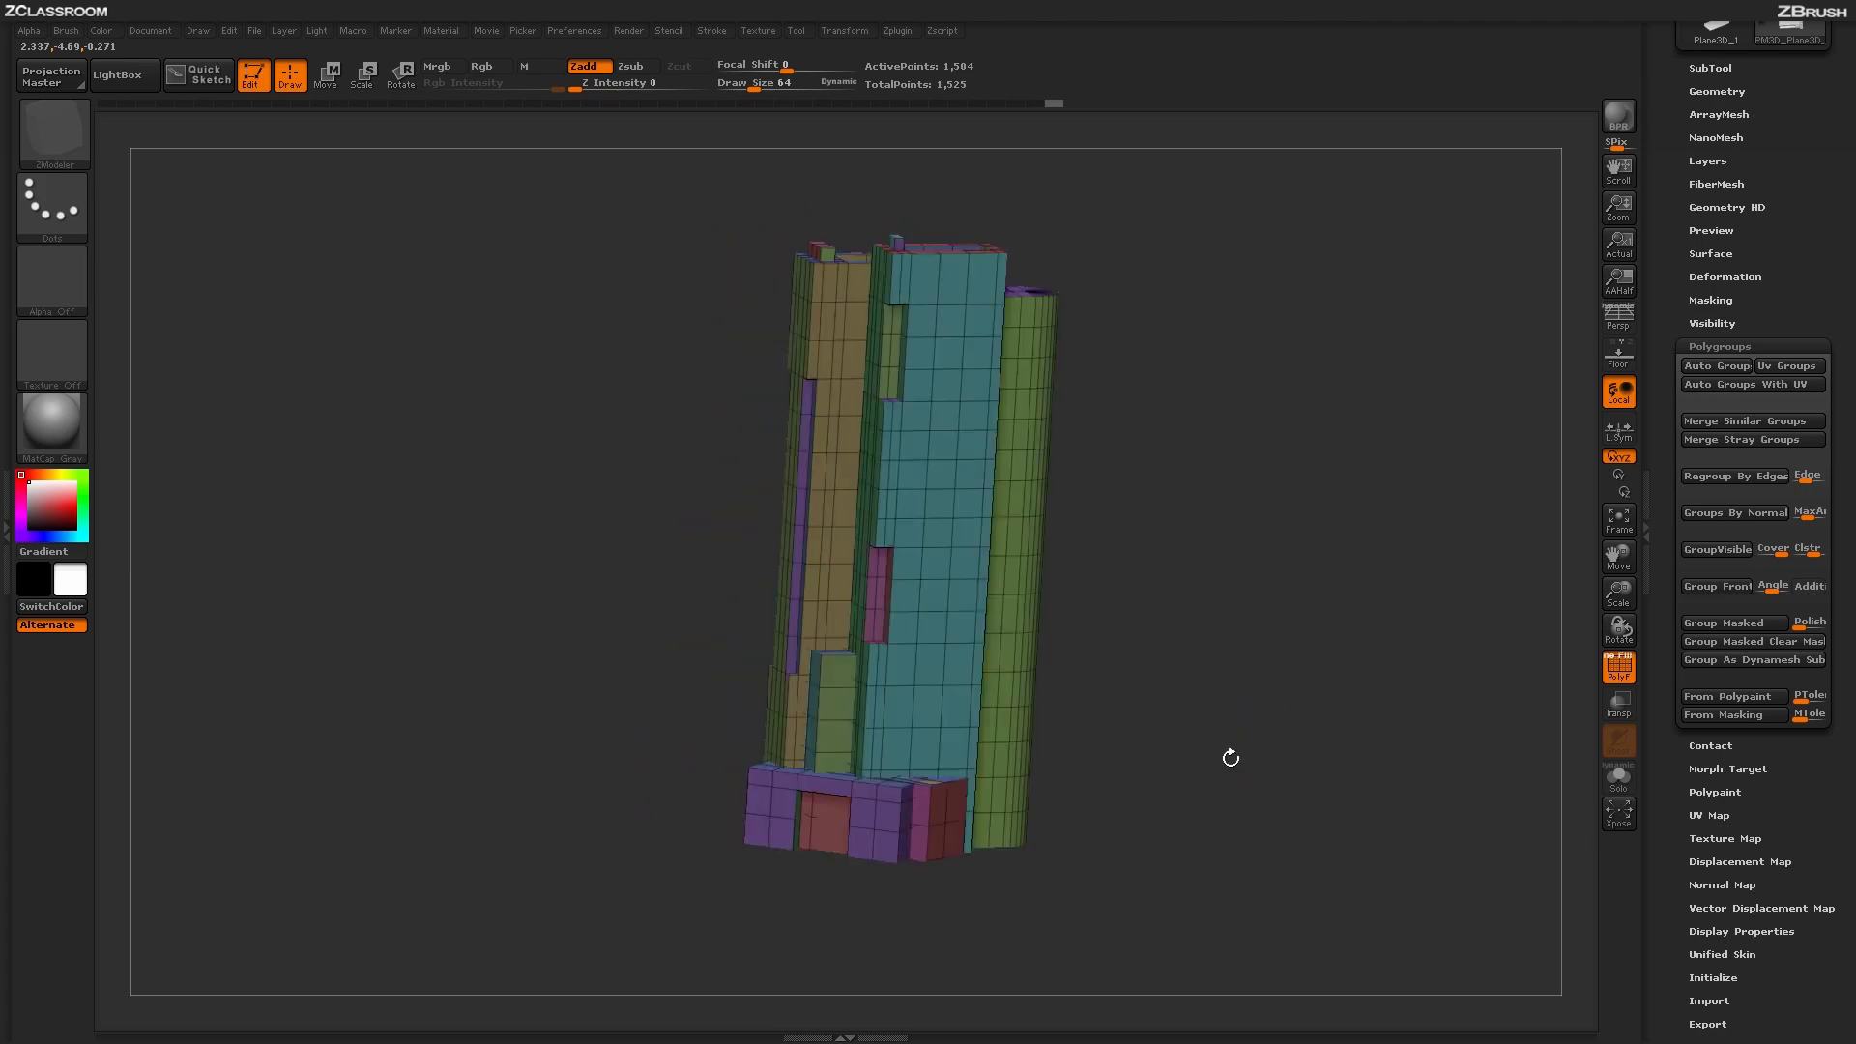